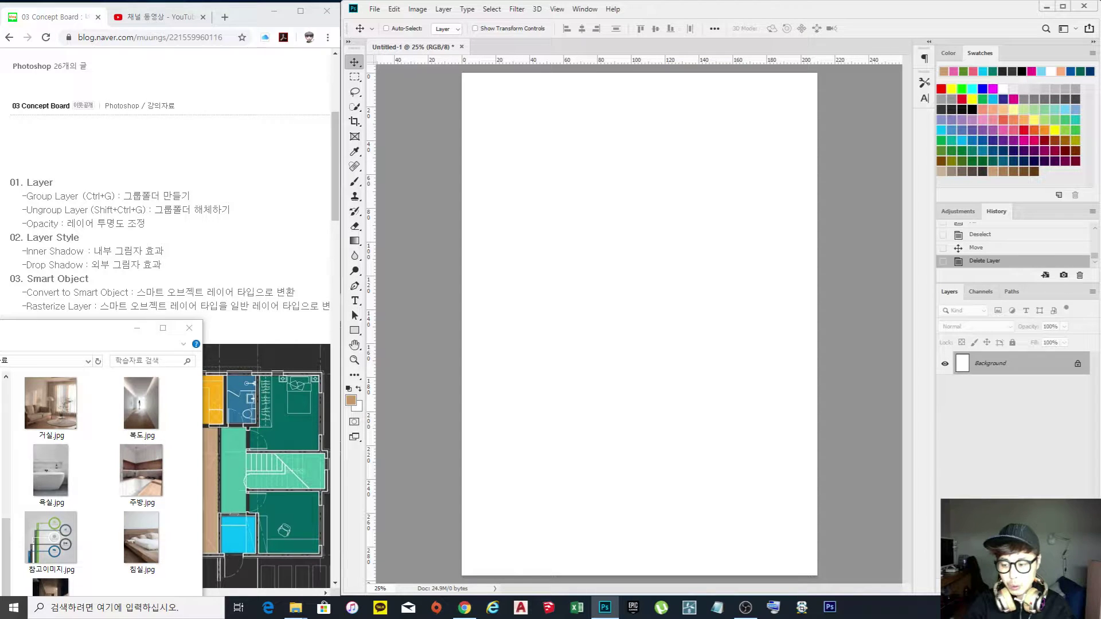
# Add three empty layers above the Background with the default layer settings.
pyautogui.click(1064, 589)
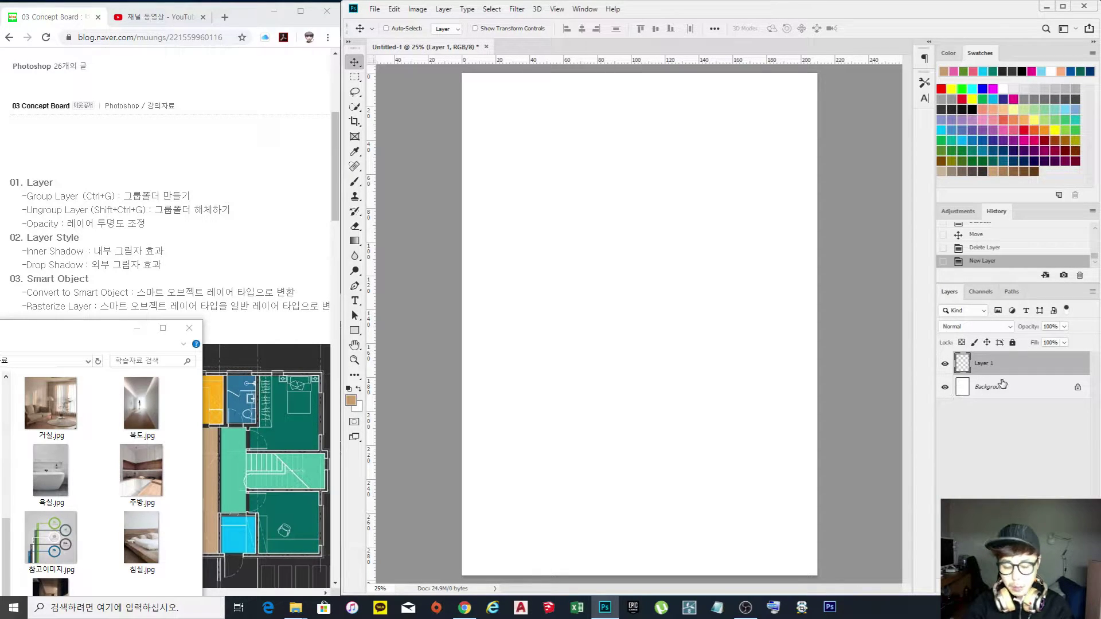
pyautogui.hotkey('ctrl', 'z')
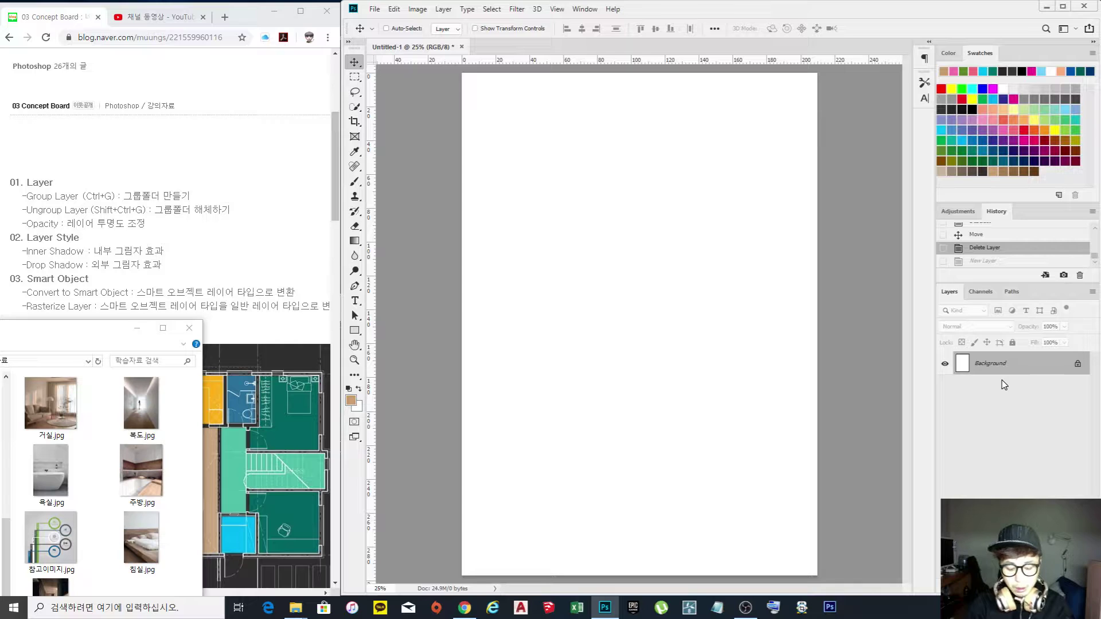
pyautogui.hotkey('ctrl', 'shift', 'n')
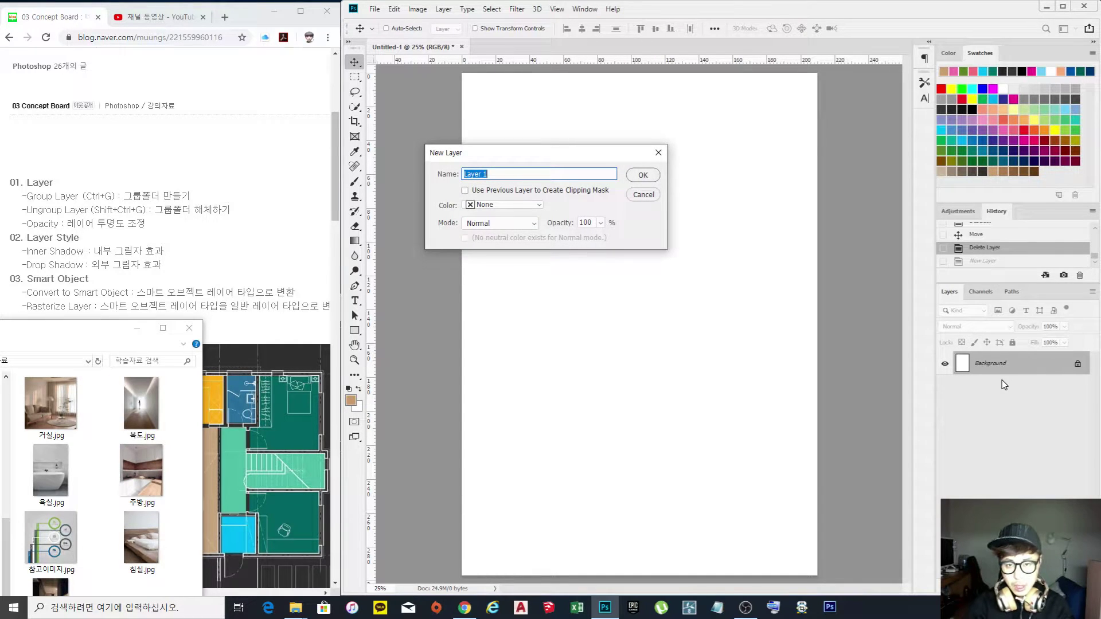
pyautogui.press('Return')
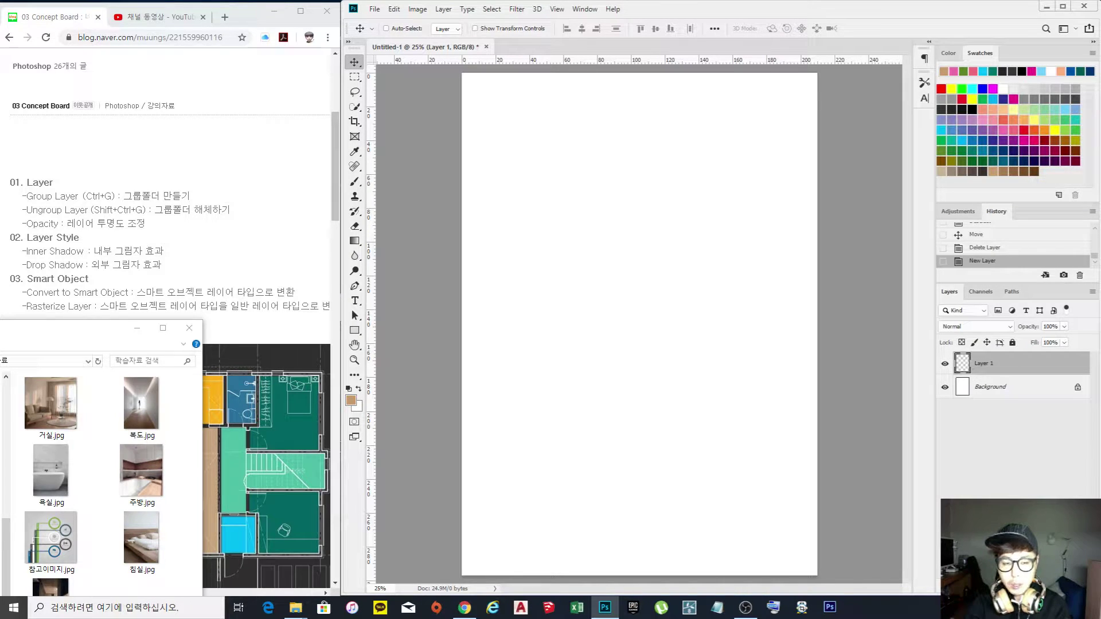
pyautogui.press('ctrl')
pyautogui.hotkey('ctrl', 'shift', 'n')
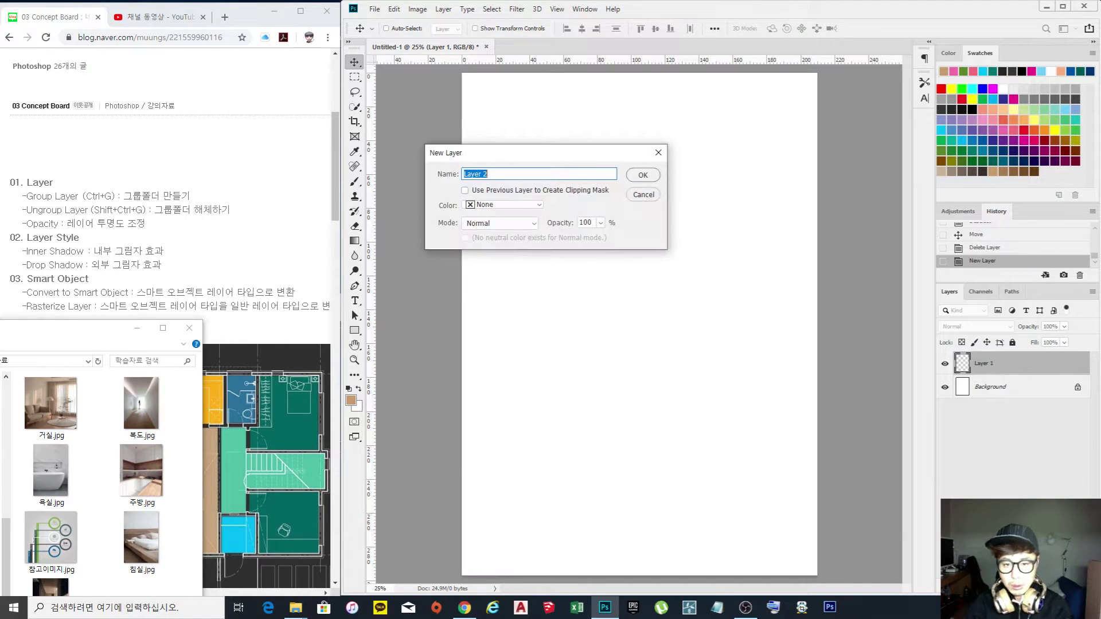
pyautogui.press('Return')
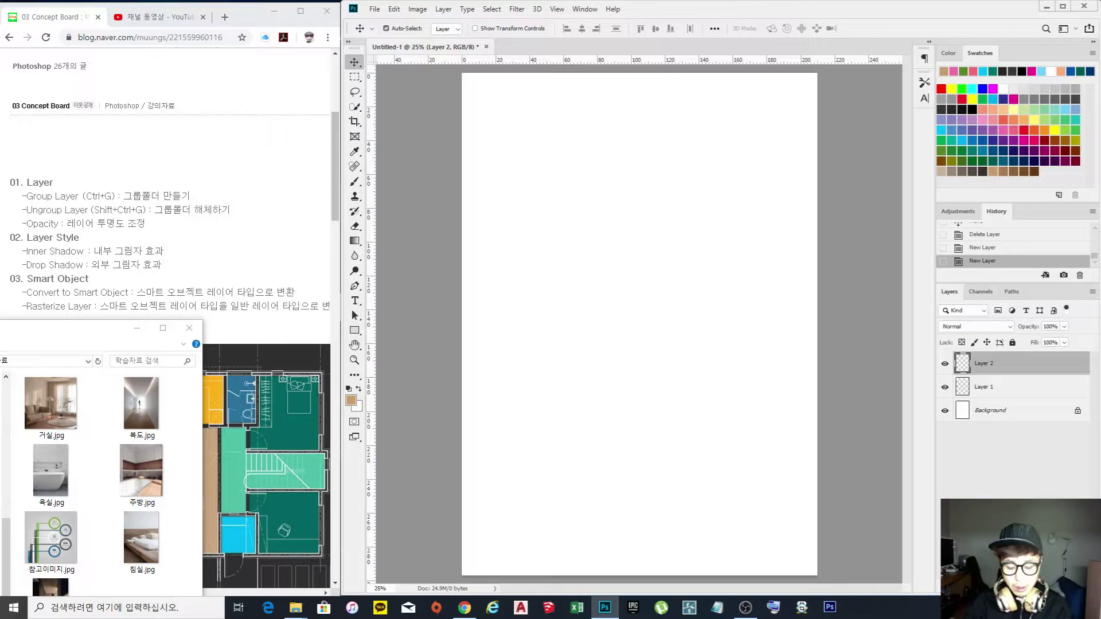
pyautogui.hotkey('ctrl', 'shift', 'n')
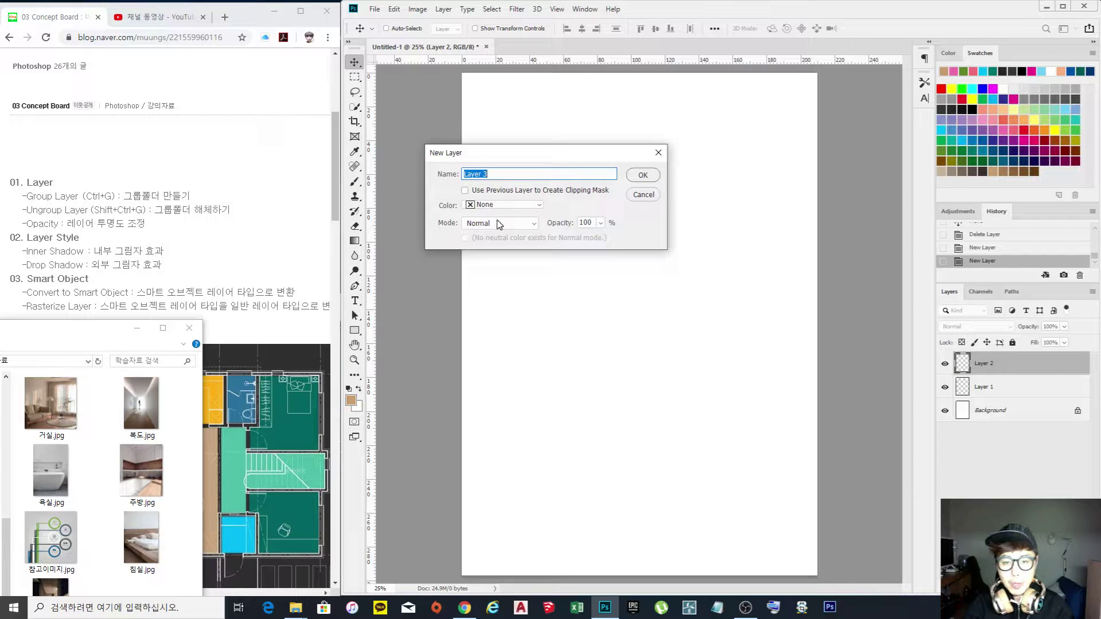
pyautogui.click(645, 176)
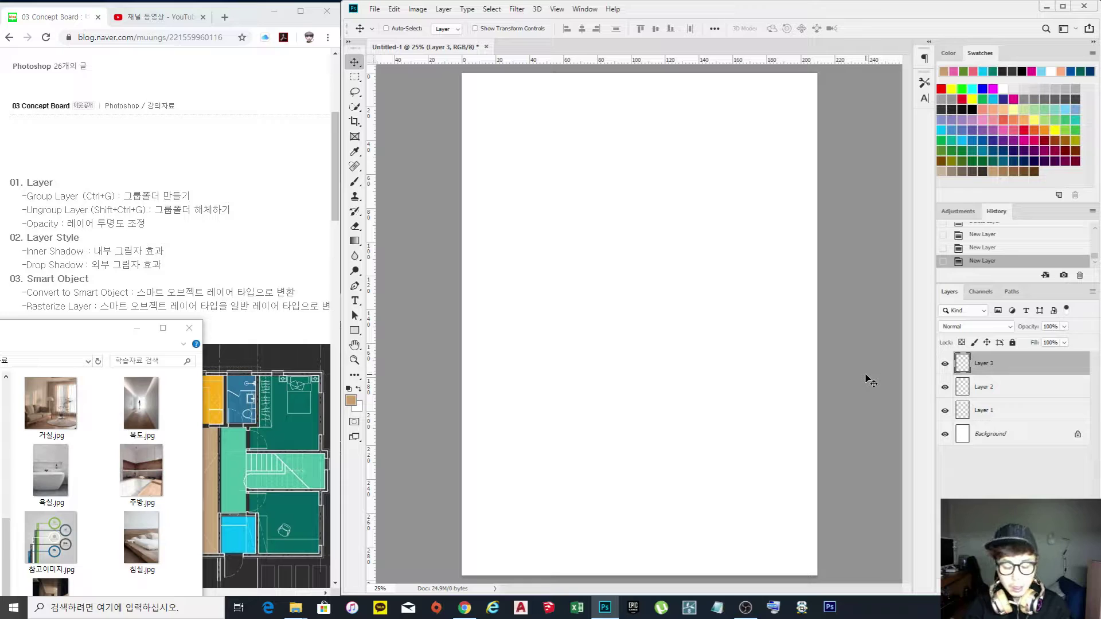
# Delete the three empty layers above the Background together.
pyautogui.keyDown('shift'); pyautogui.click(1034, 411); pyautogui.keyUp('shift')
pyautogui.moveTo(1033, 411); pyautogui.dragTo(1079, 586)
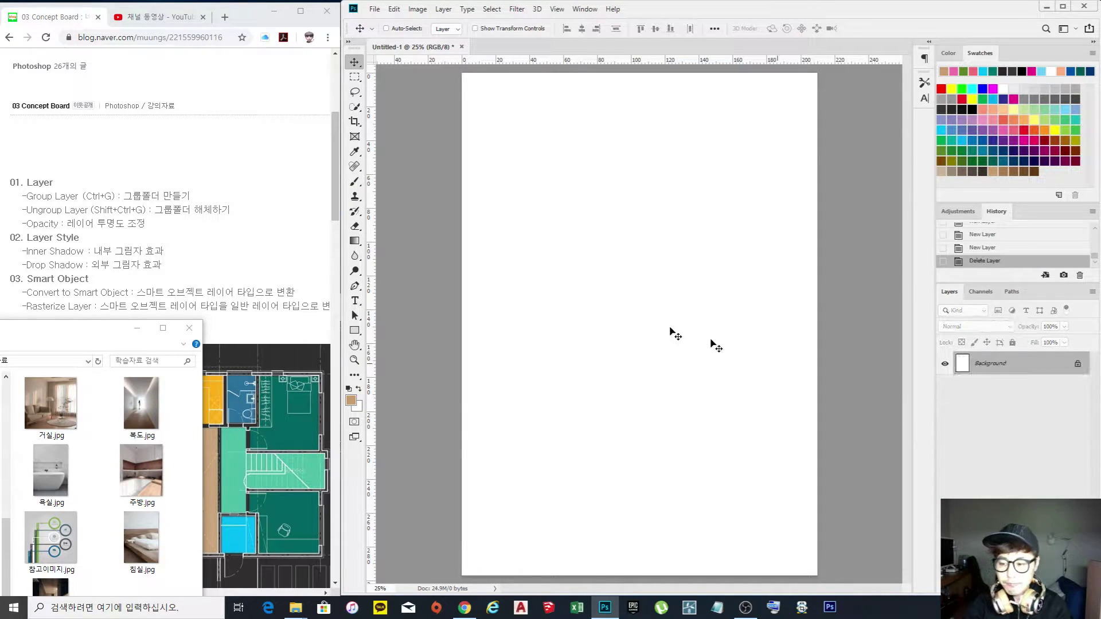
# On a new layer, marquee-select a square about 46 mm wide near the page's lower left and fill it with the tan foreground colour.
pyautogui.hotkey('ctrl', 'shift', 'n')
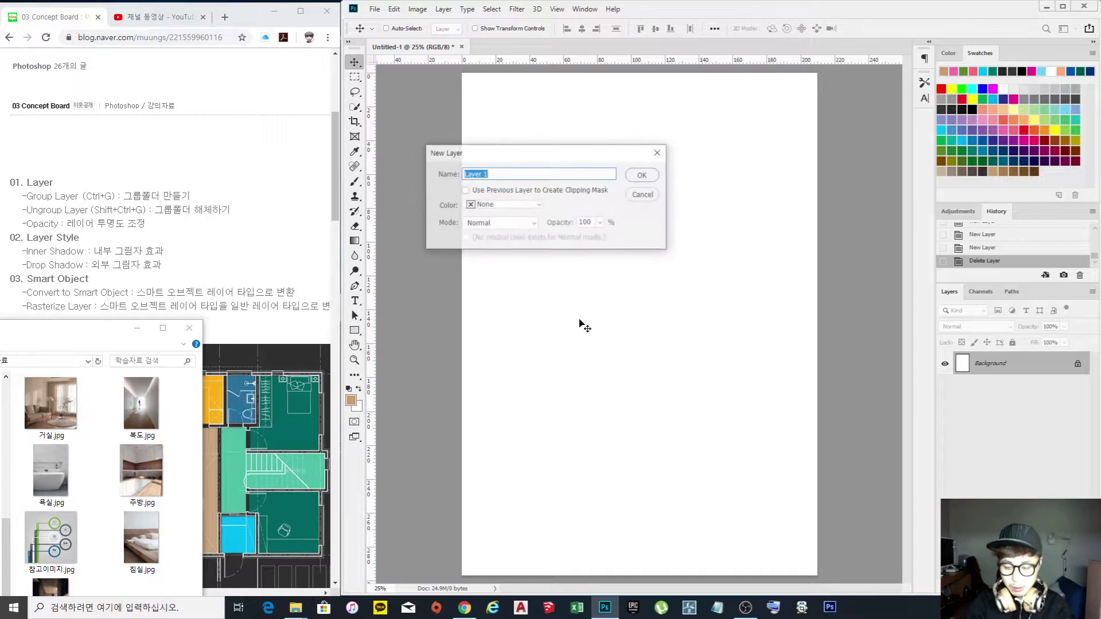
pyautogui.press('Return')
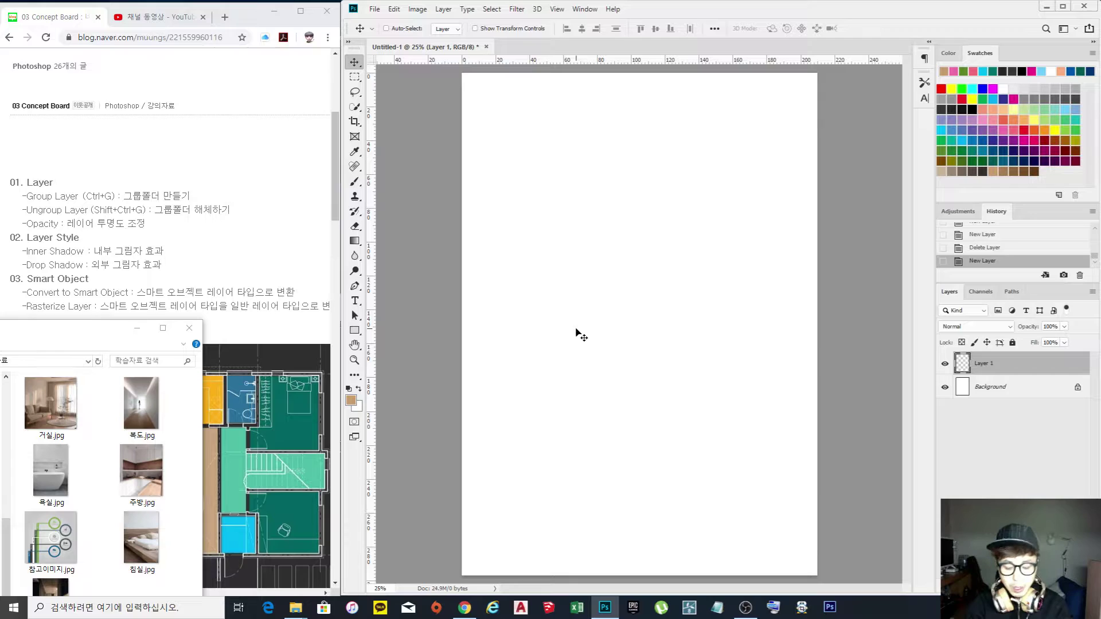
pyautogui.press('m')
pyautogui.moveTo(499, 454); pyautogui.dragTo(578, 531)
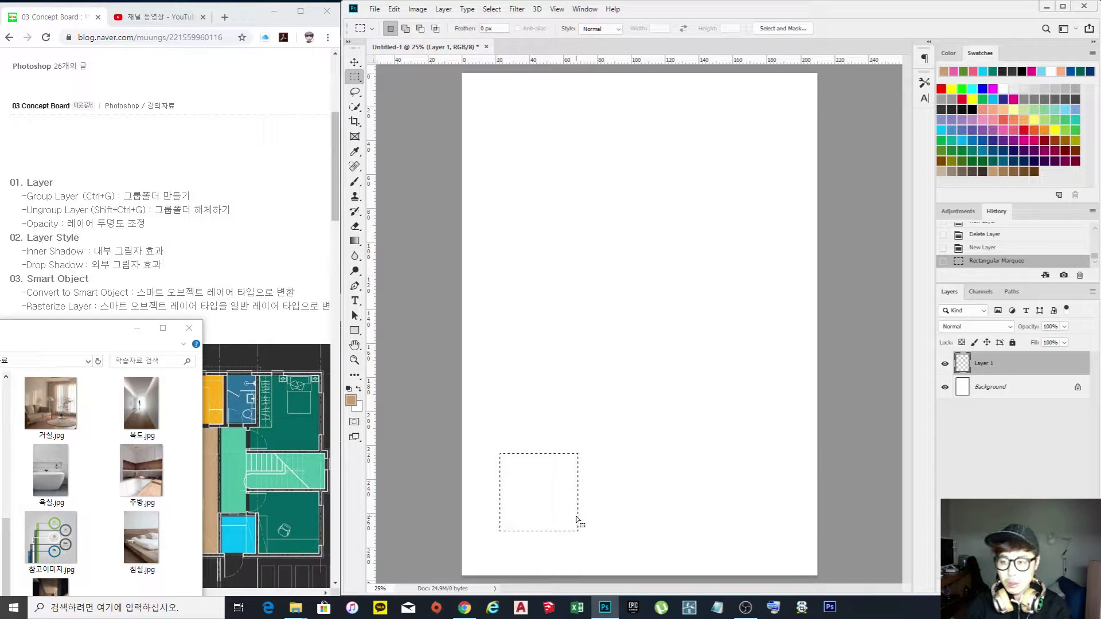
pyautogui.hotkey('alt', 'Delete')
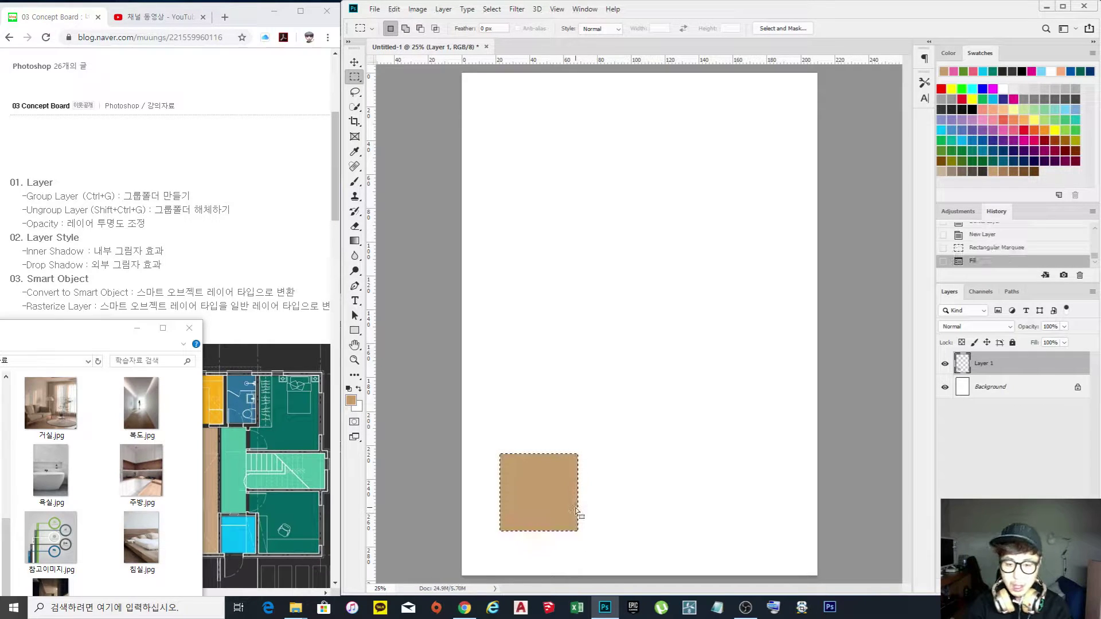
# Add another layer, move the square selection straight up above the tan square, and fill it with pink.
pyautogui.hotkey('ctrl', 'shift', 'n')
pyautogui.press('Return')
pyautogui.moveTo(550, 491); pyautogui.dragTo(561, 384)
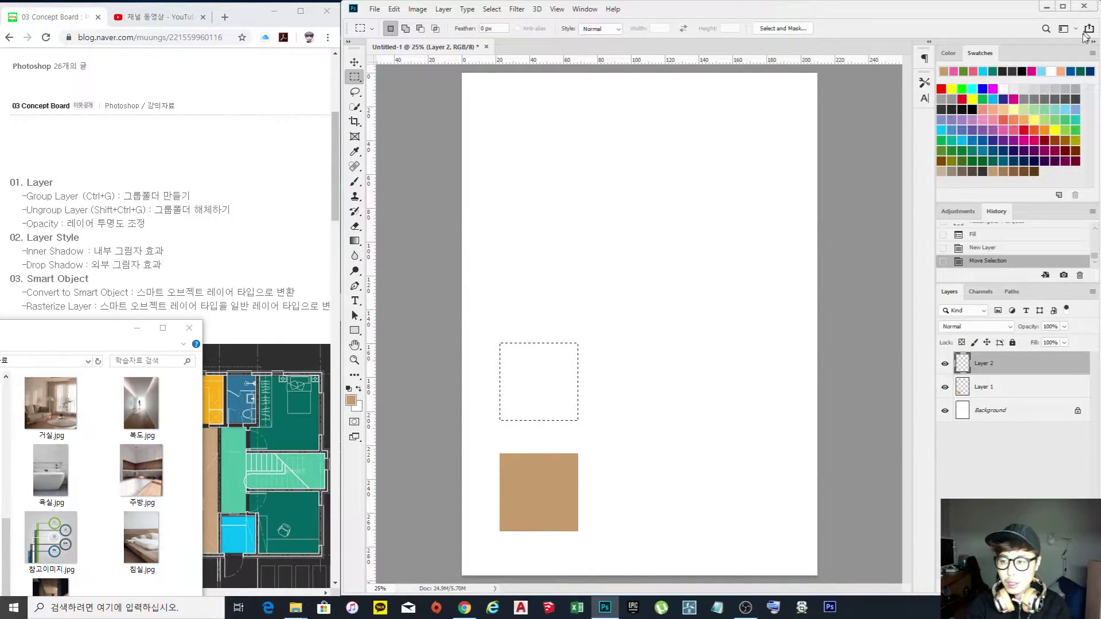
pyautogui.click(1002, 126)
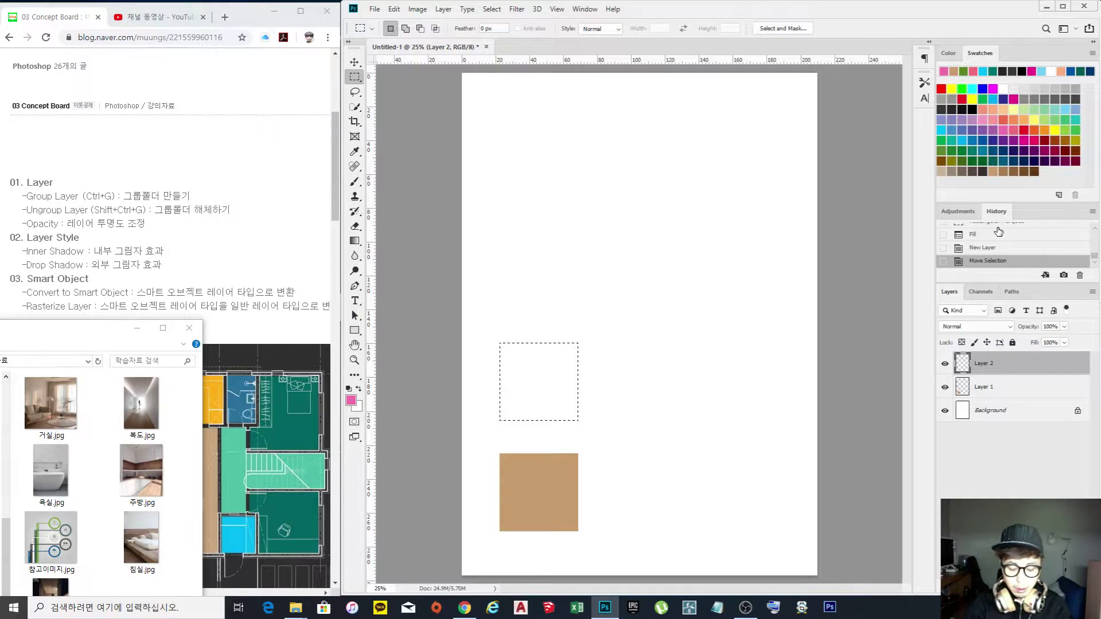
pyautogui.hotkey('alt', 'Delete')
# Move the square selection straight up above the pink square and choose light green as the foreground colour.
pyautogui.moveTo(531, 384); pyautogui.dragTo(530, 289)
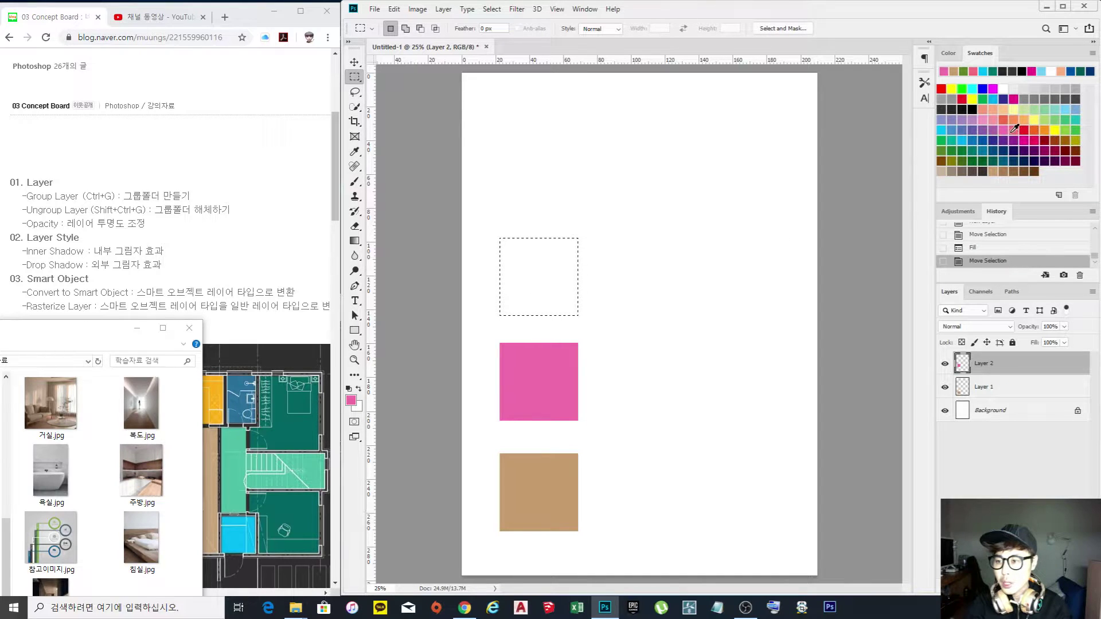
pyautogui.click(1039, 109)
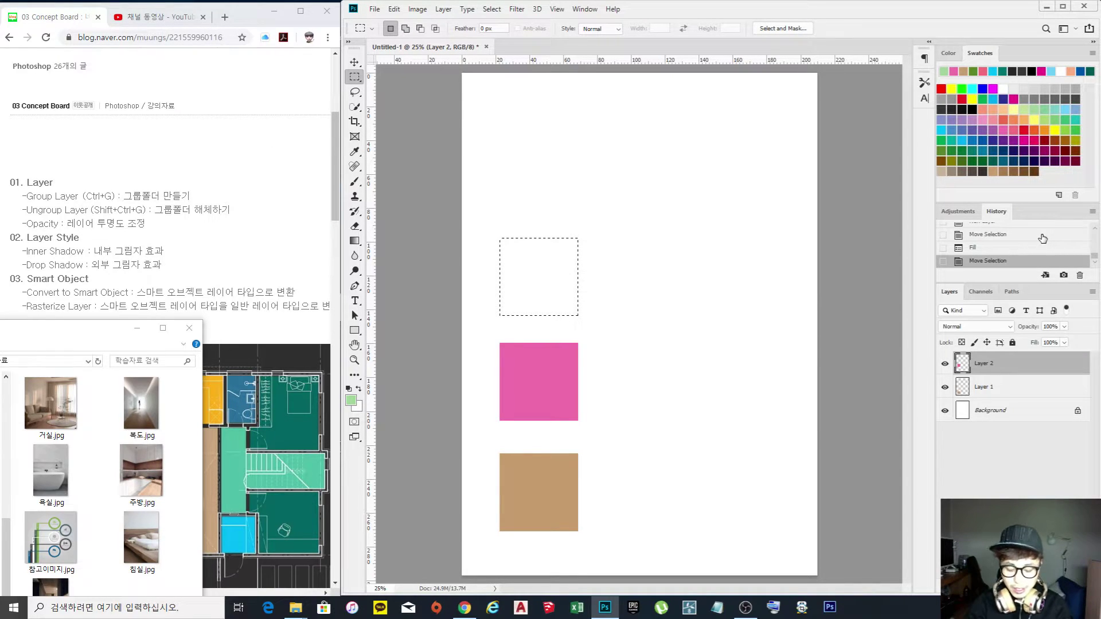
pyautogui.hotkey('alt', 'BackSpace')
pyautogui.moveTo(559, 286); pyautogui.dragTo(562, 178)
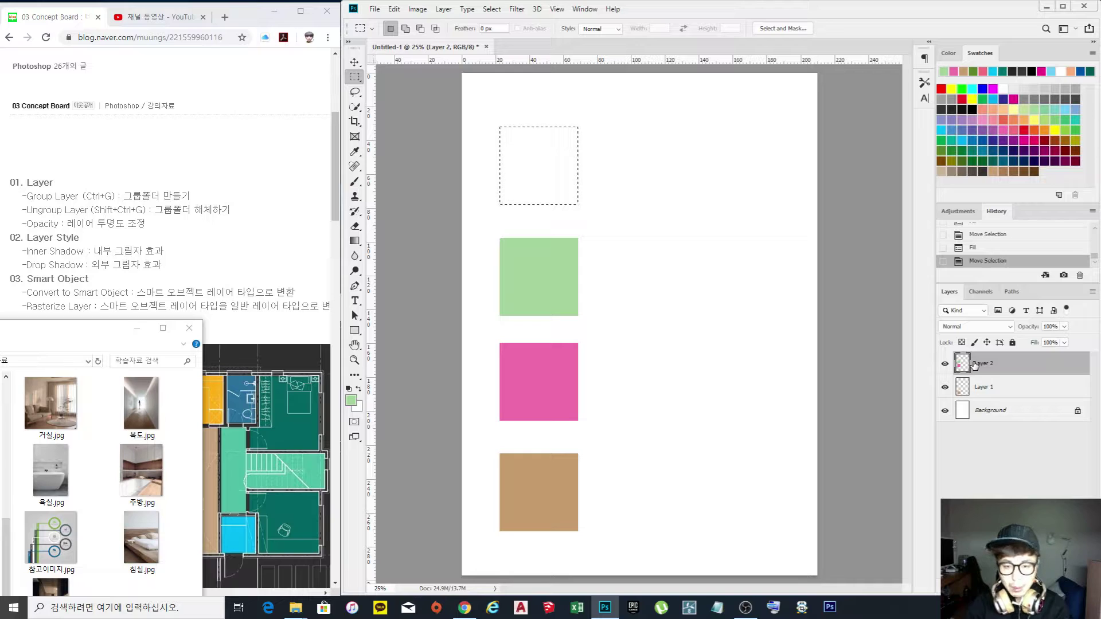
pyautogui.hotkey('ctrl', 'z')
pyautogui.hotkey('ctrl', 'z')
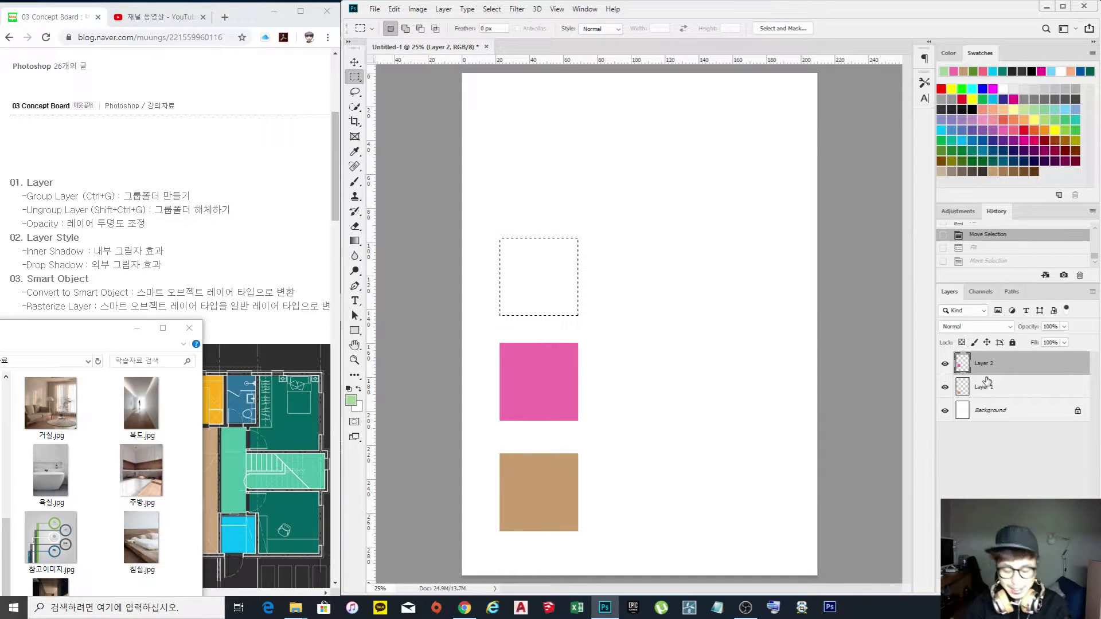
# Add a new layer above the pink square's layer and fill the square selection with light green on it.
pyautogui.hotkey('ctrl', 'shift', 'n')
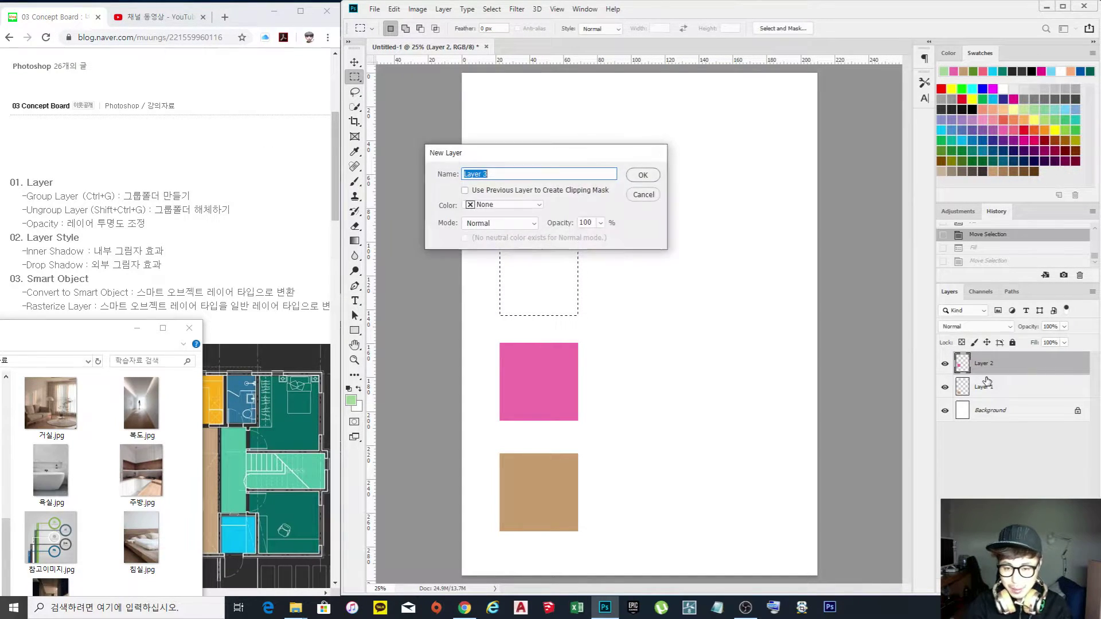
pyautogui.press('Return')
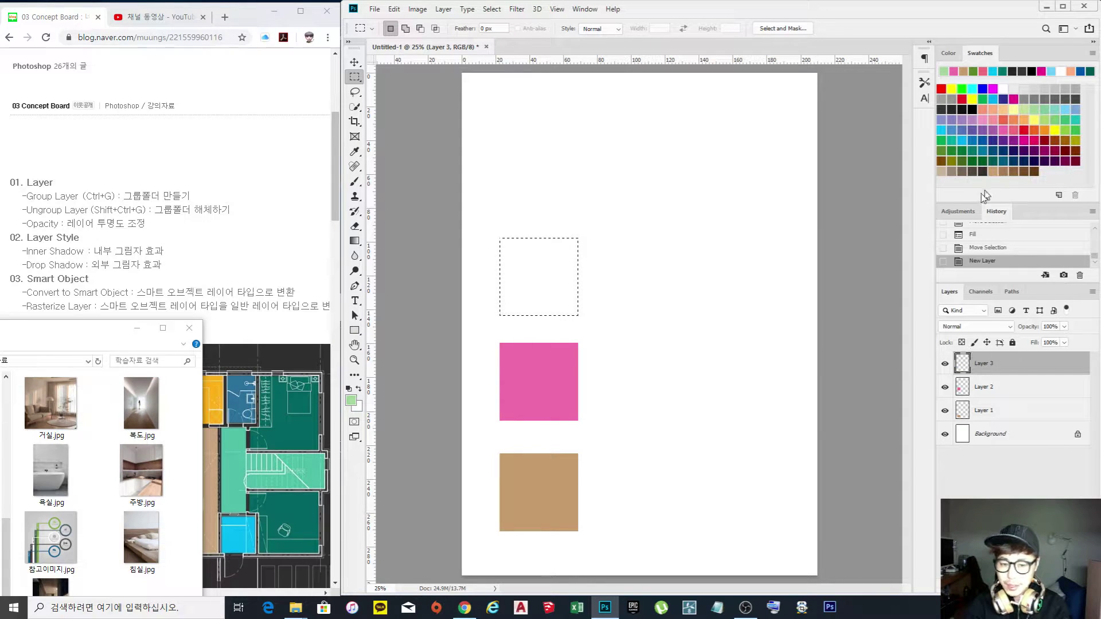
pyautogui.hotkey('alt', 'BackSpace')
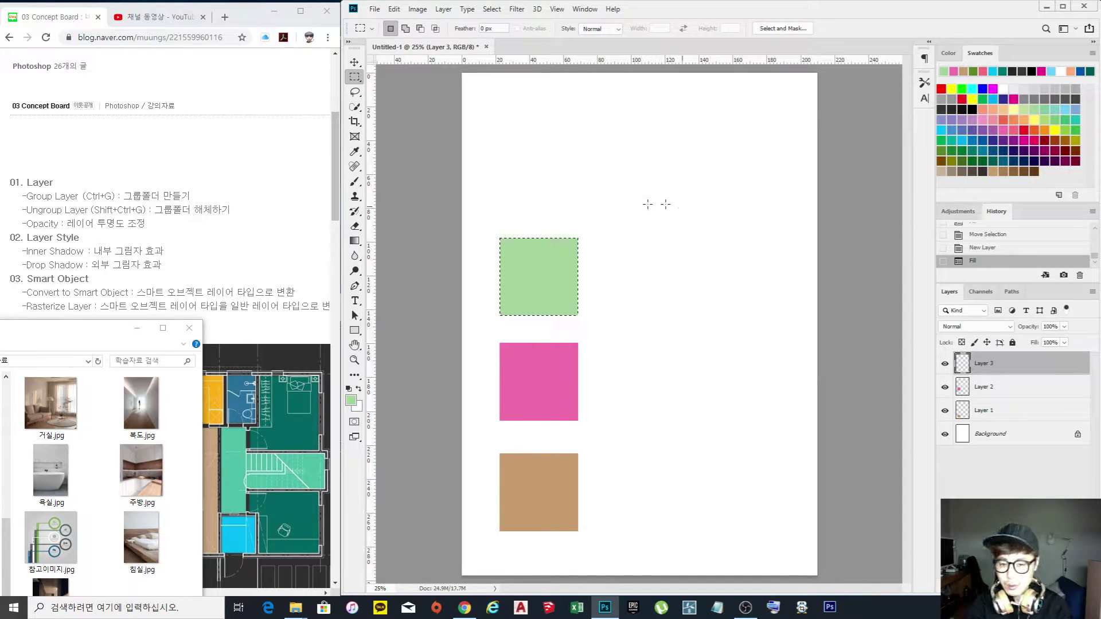
# Move the square selection straight up above the green square and choose cyan as the foreground colour.
pyautogui.moveTo(535, 289); pyautogui.dragTo(535, 197)
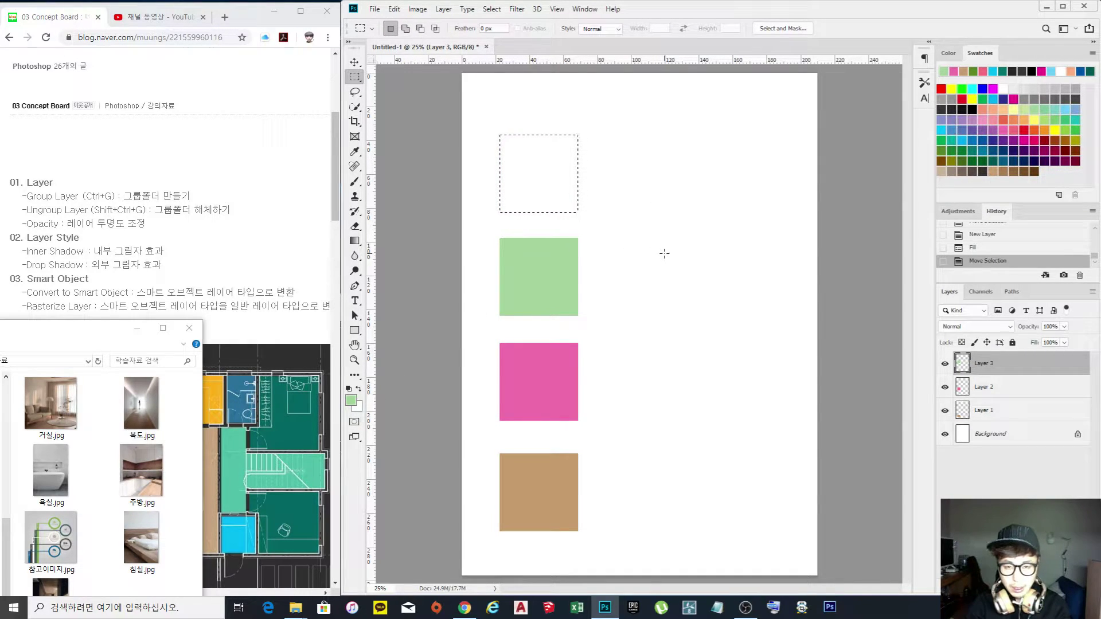
pyautogui.click(992, 131)
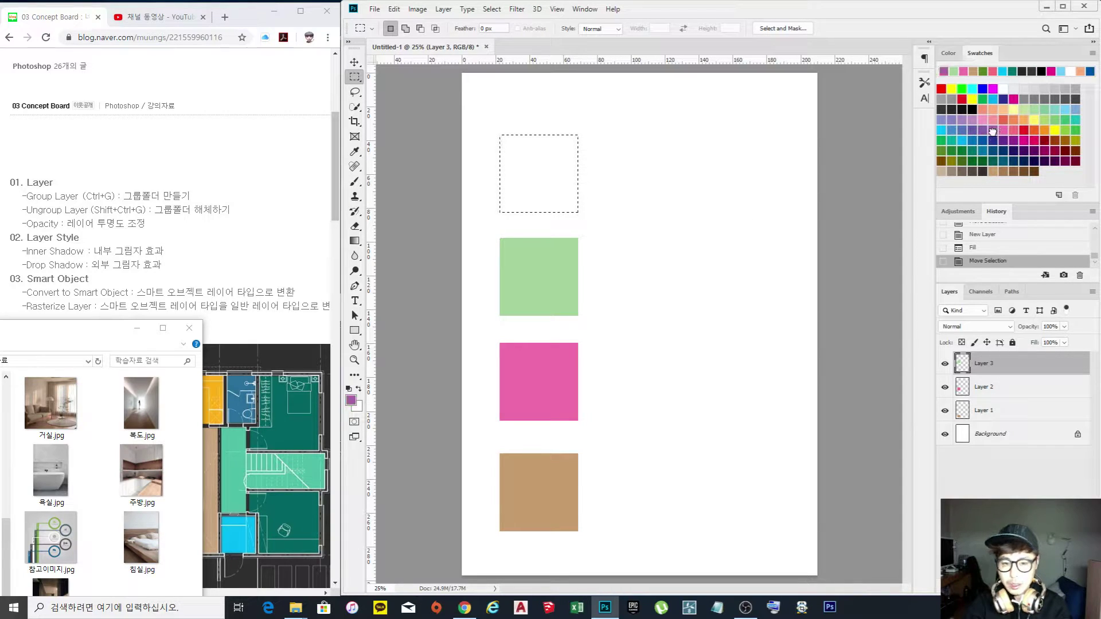
pyautogui.click(941, 130)
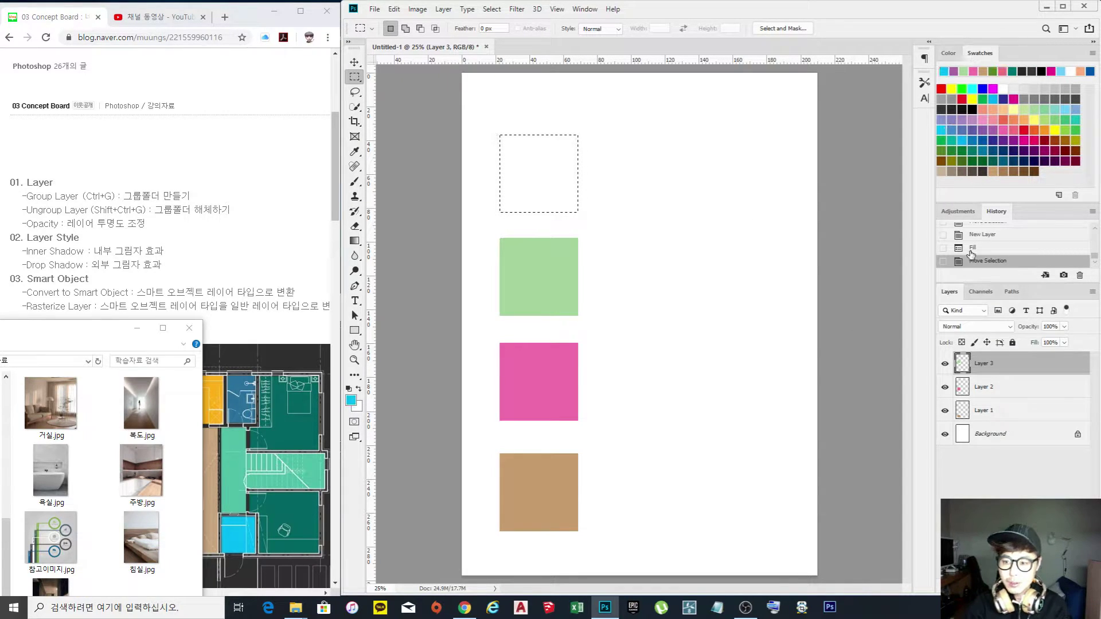
# Fill the square selection with cyan on its own new layer above the green square's layer.
pyautogui.hotkey('alt', 'BackSpace')
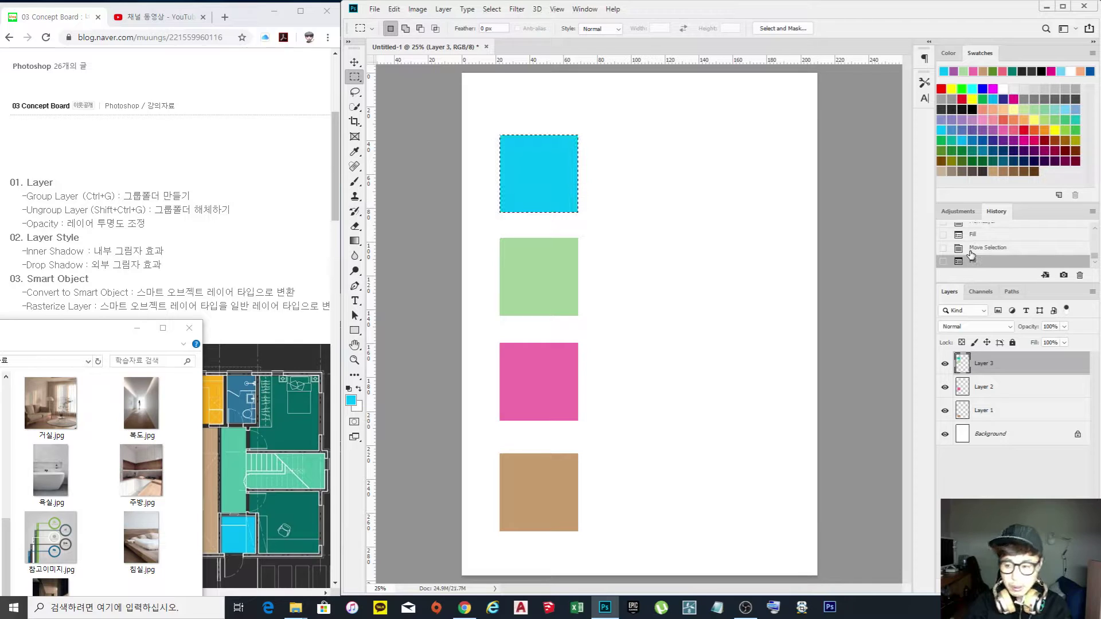
pyautogui.click(971, 250)
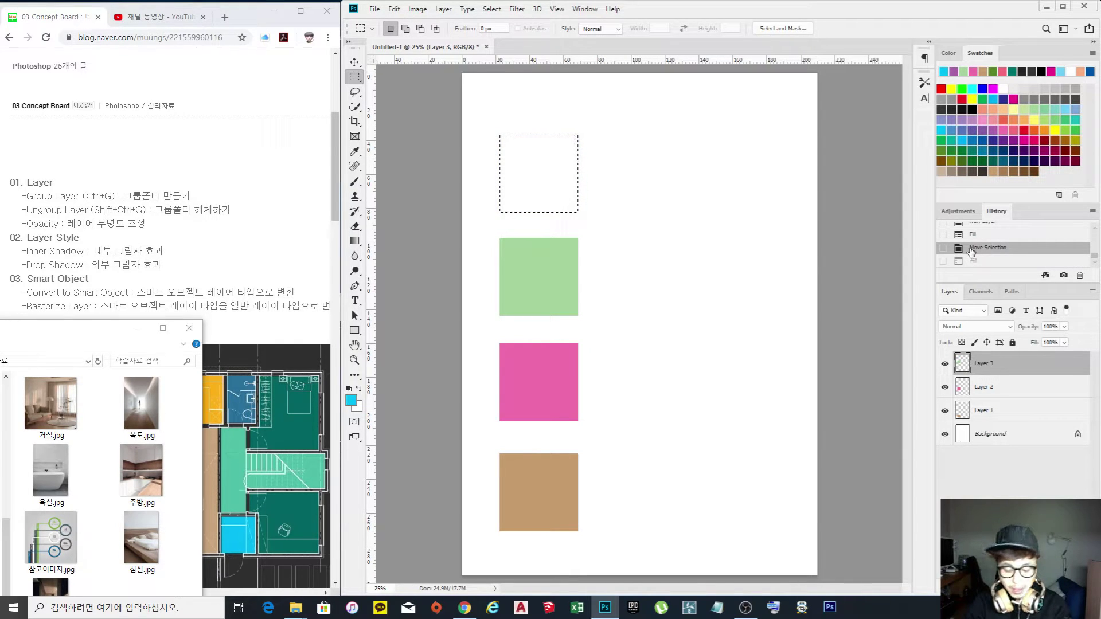
pyautogui.hotkey('ctrl', 'shift', 'n')
pyautogui.press('Return')
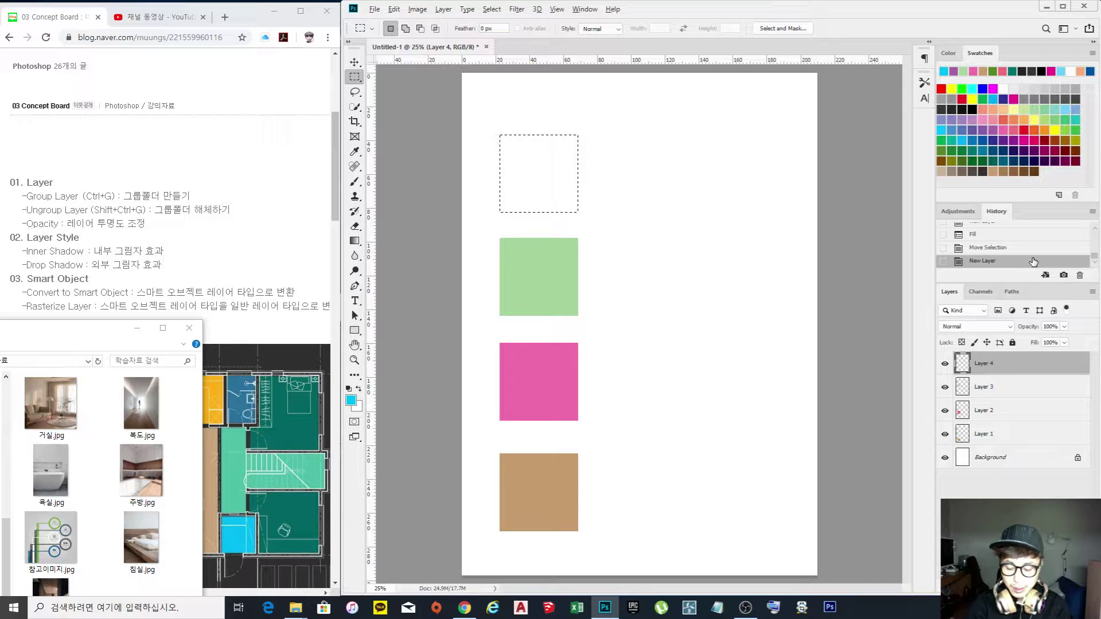
pyautogui.hotkey('alt', 'BackSpace')
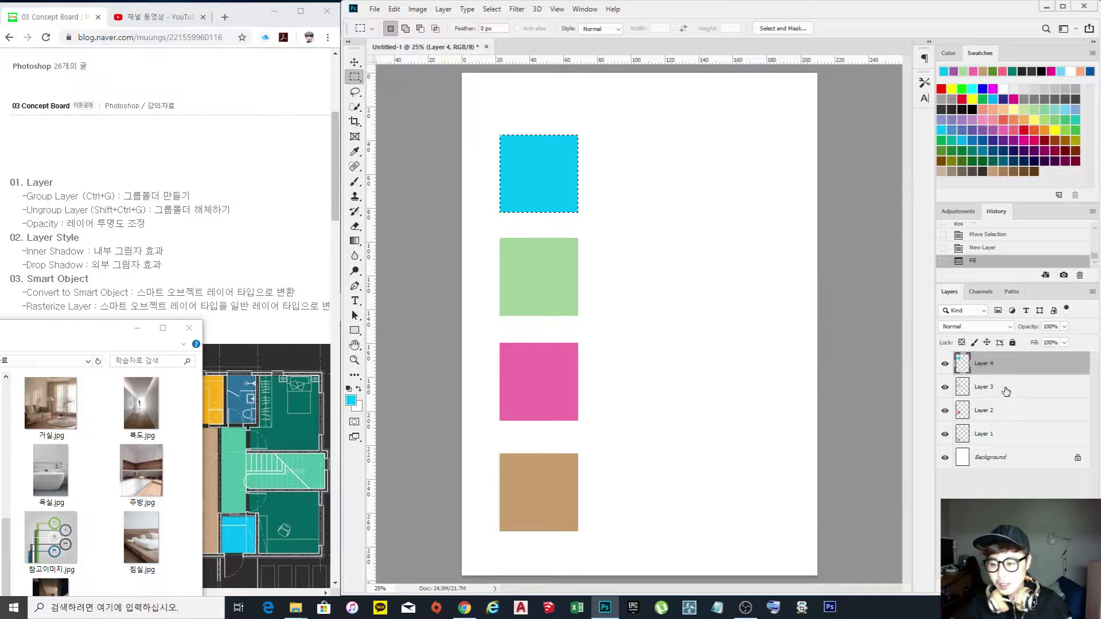
pyautogui.click(996, 431)
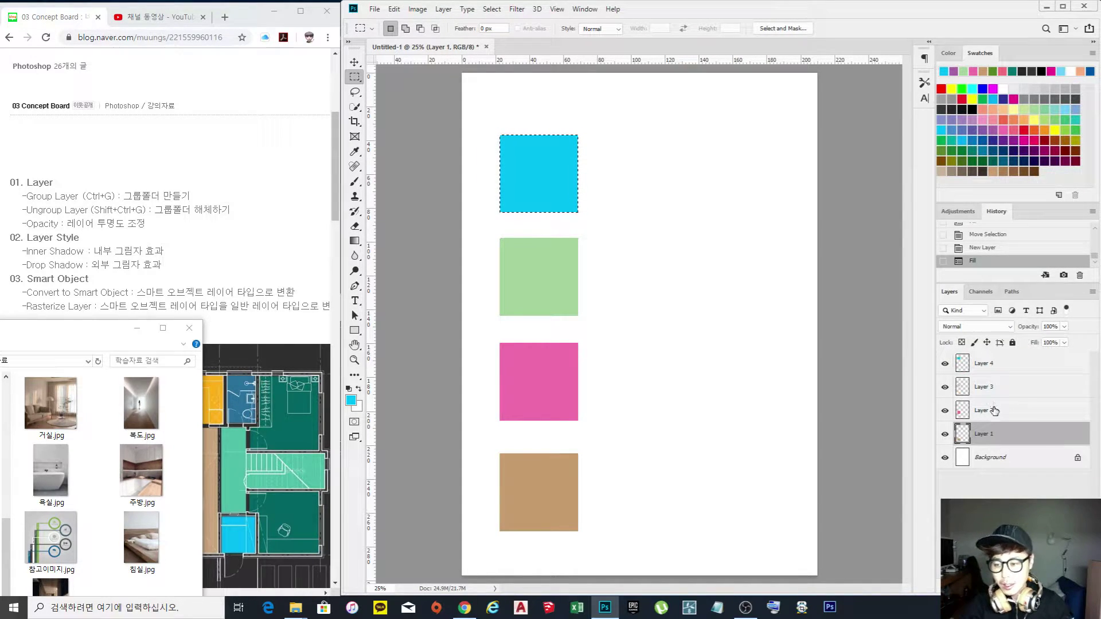
pyautogui.click(1014, 372)
pyautogui.click(1007, 437)
pyautogui.click(1014, 369)
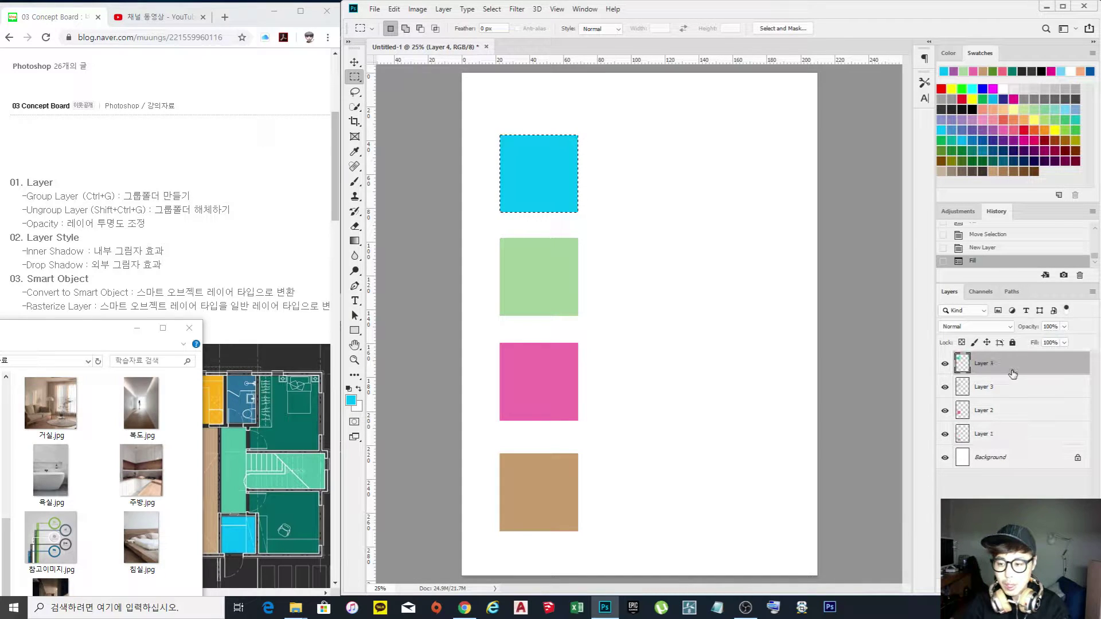
pyautogui.click(1012, 435)
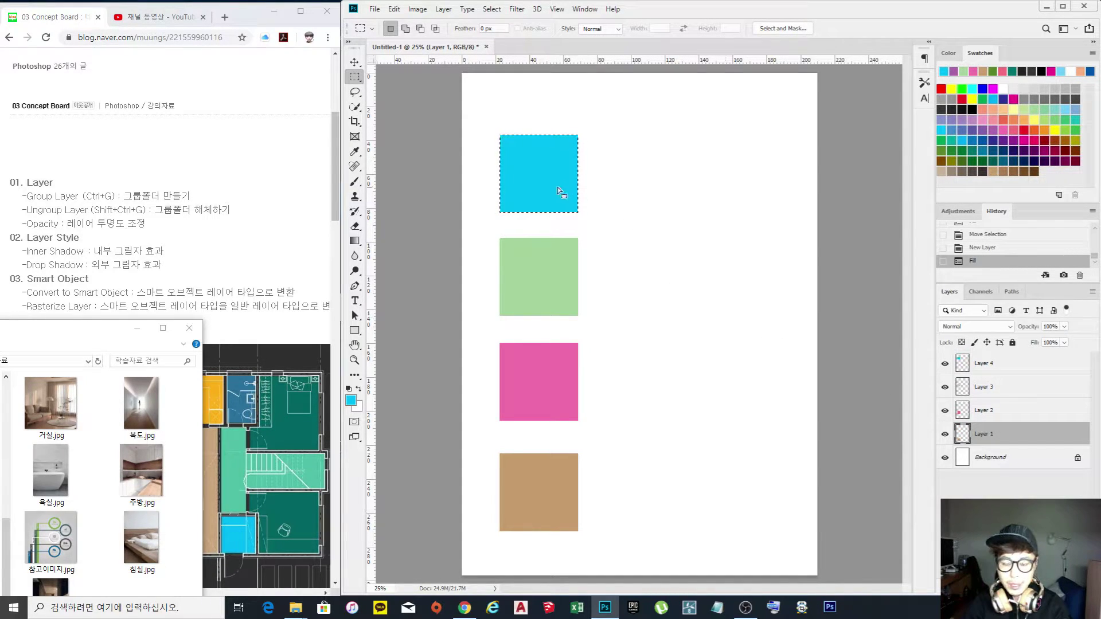
# Clear the marquee selection and add an empty group above Layer 4.
pyautogui.hotkey('ctrl', 'd')
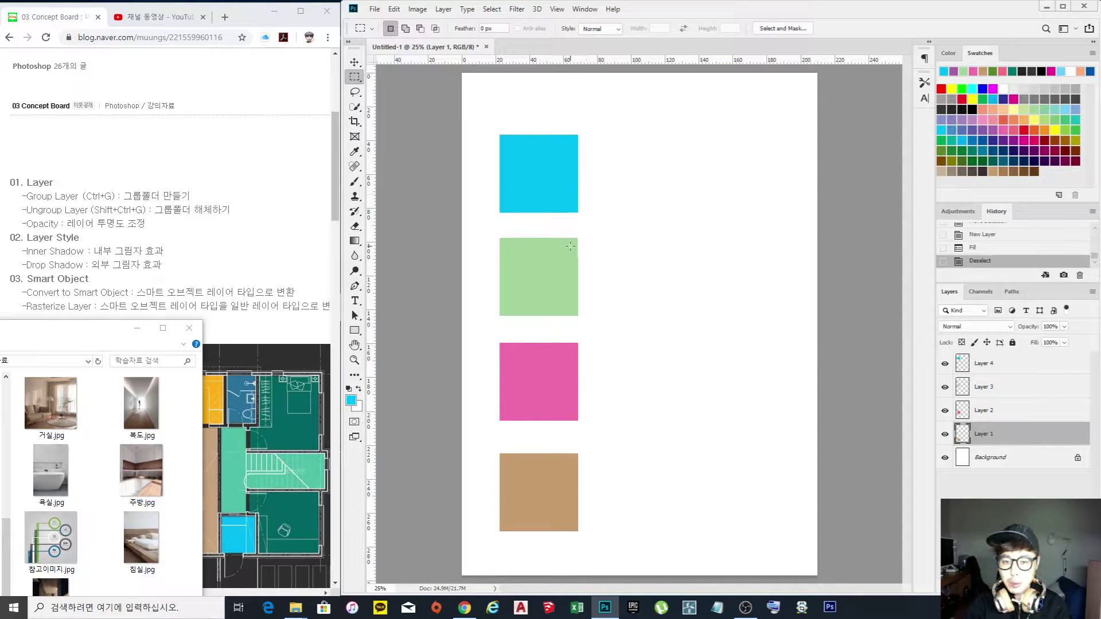
pyautogui.click(1031, 369)
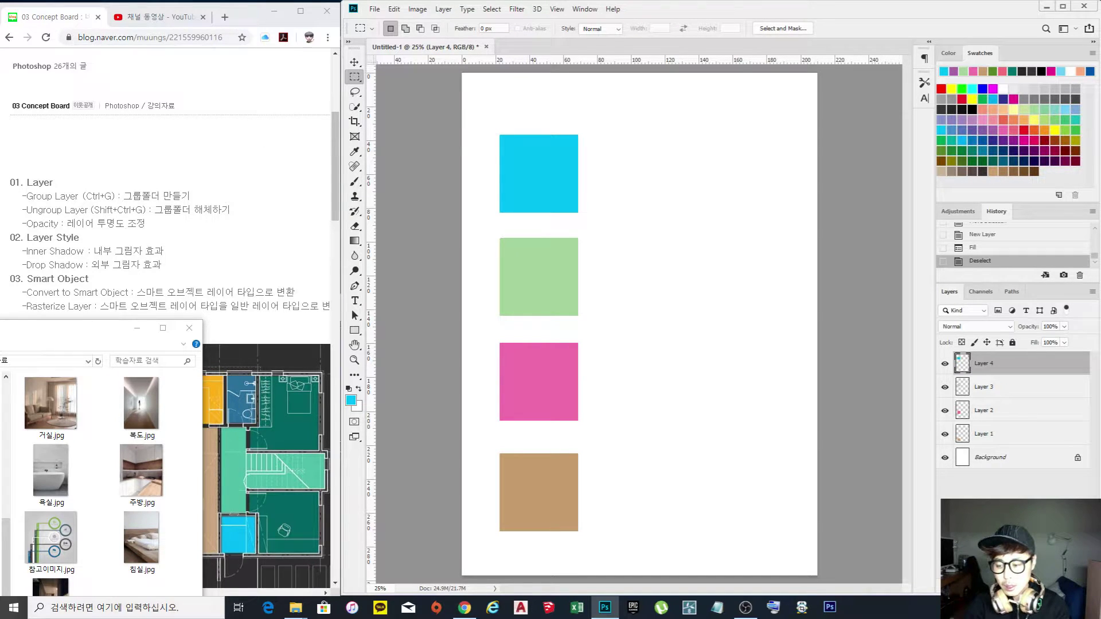
pyautogui.click(1048, 588)
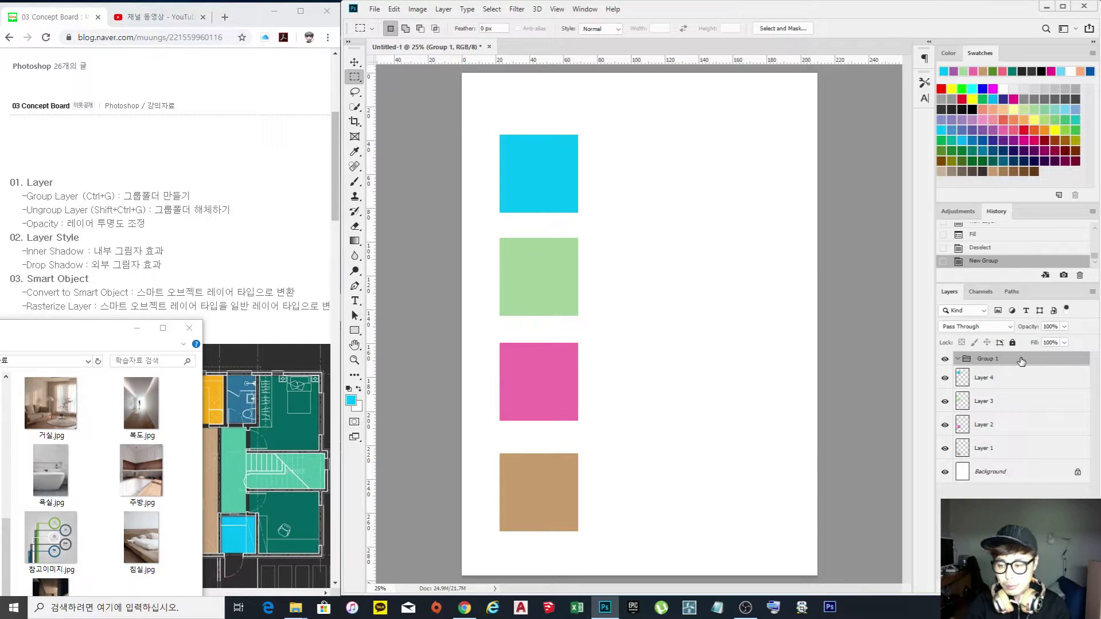
# Ungroup the empty Group 1, then try placing Layer 4 in a group with Group Layers and undo that grouping.
pyautogui.hotkey('shift', 'ctrl', 'g')
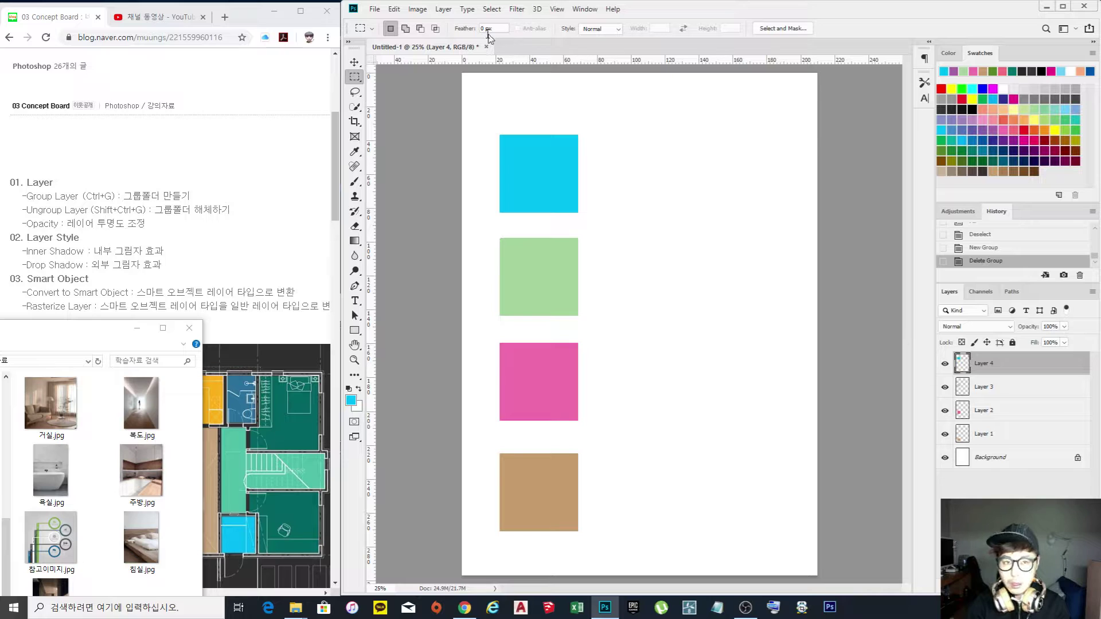
pyautogui.click(447, 11)
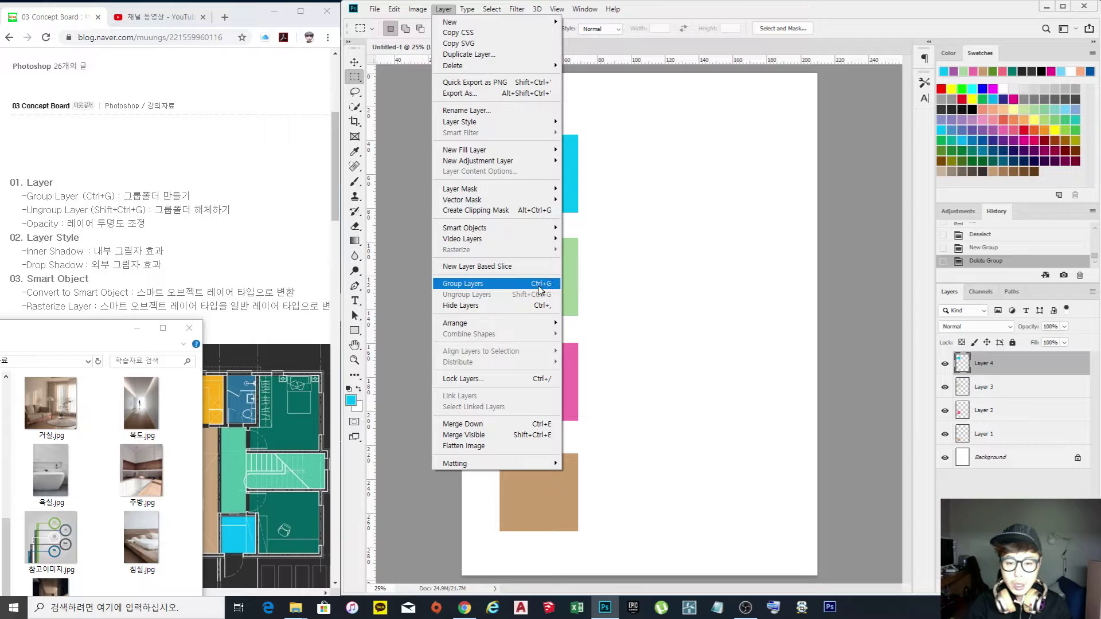
pyautogui.click(521, 284)
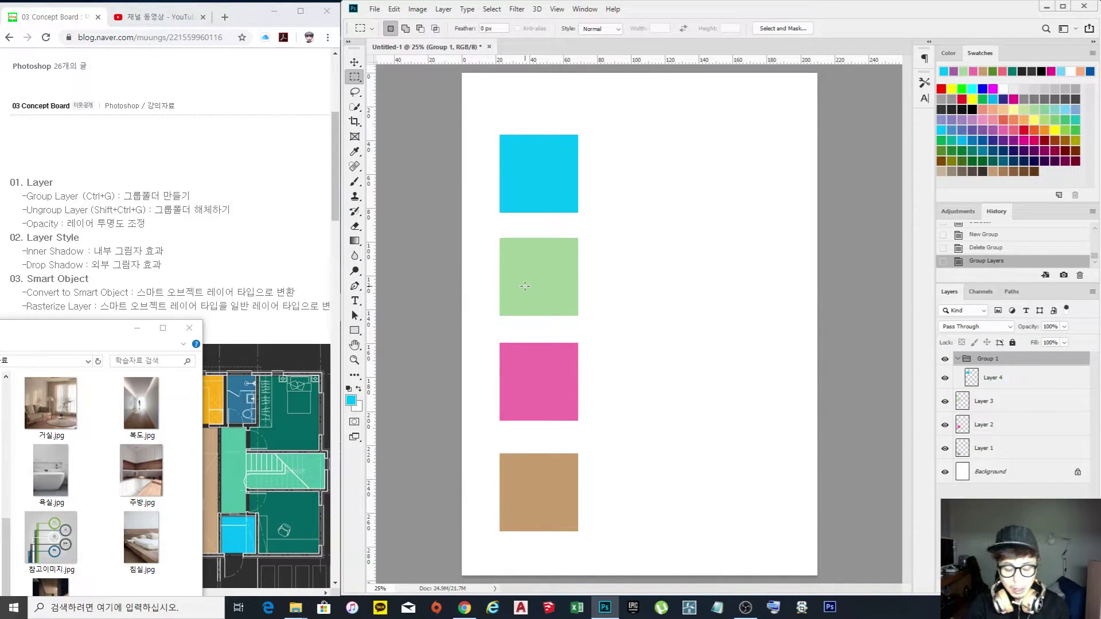
pyautogui.hotkey('ctrl', 'z')
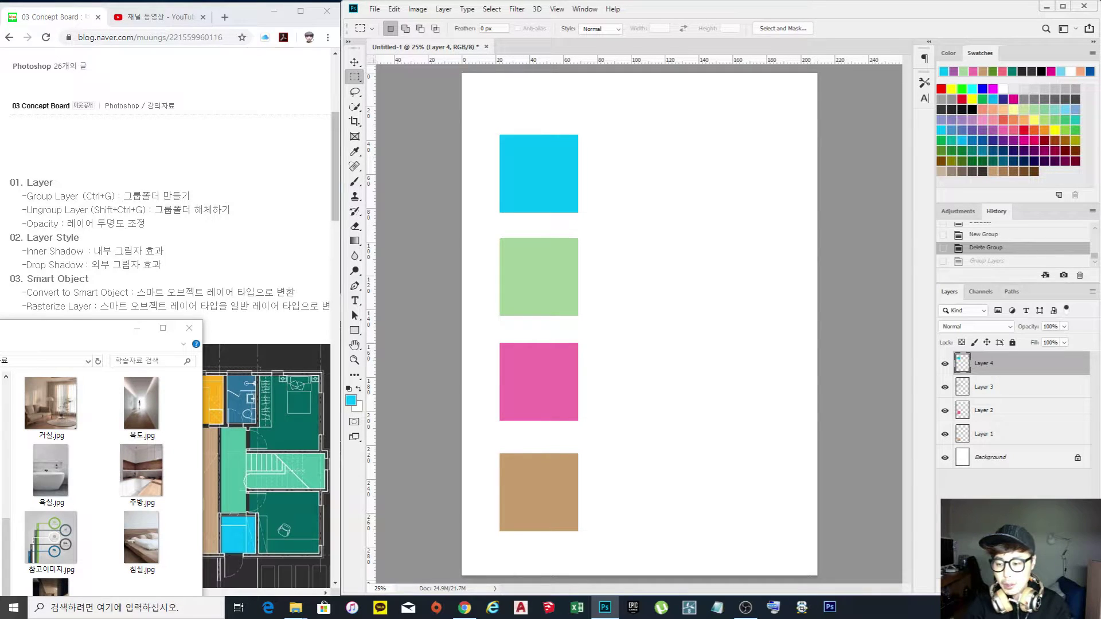
# Add an empty group above Layer 4 and place Layer 2 in a separate group of its own.
pyautogui.hotkey('ctrl', 'g')
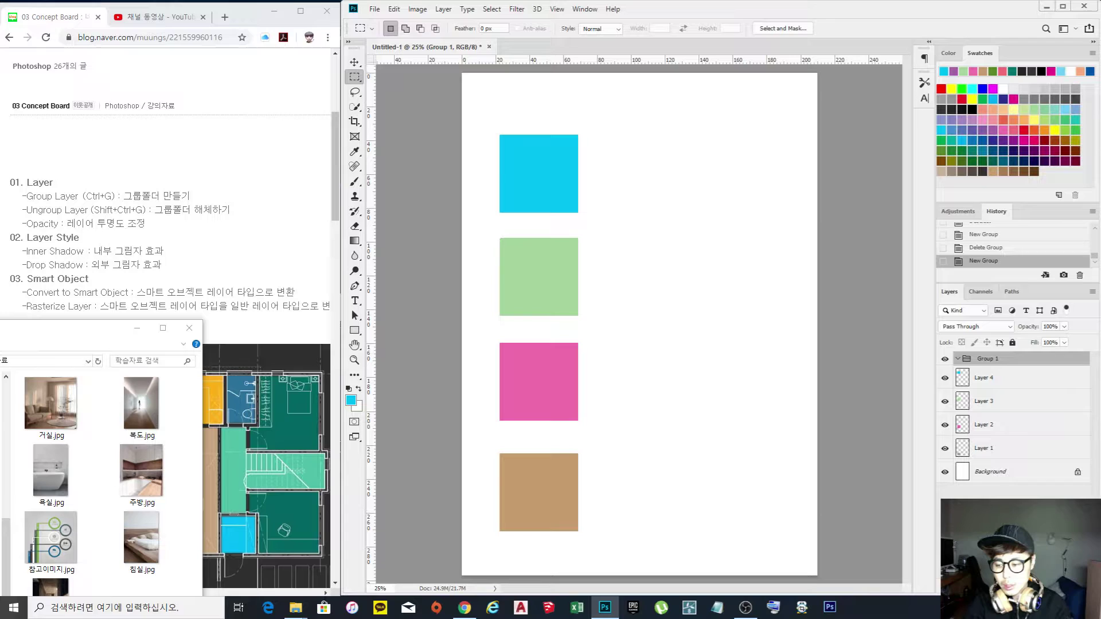
pyautogui.click(985, 427)
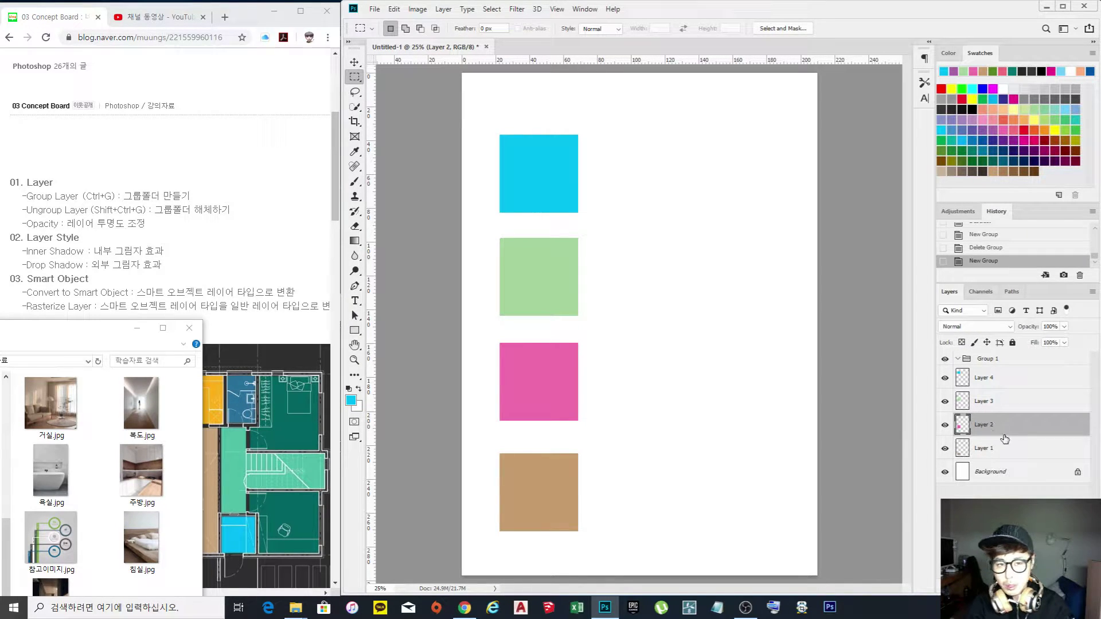
pyautogui.click(446, 10)
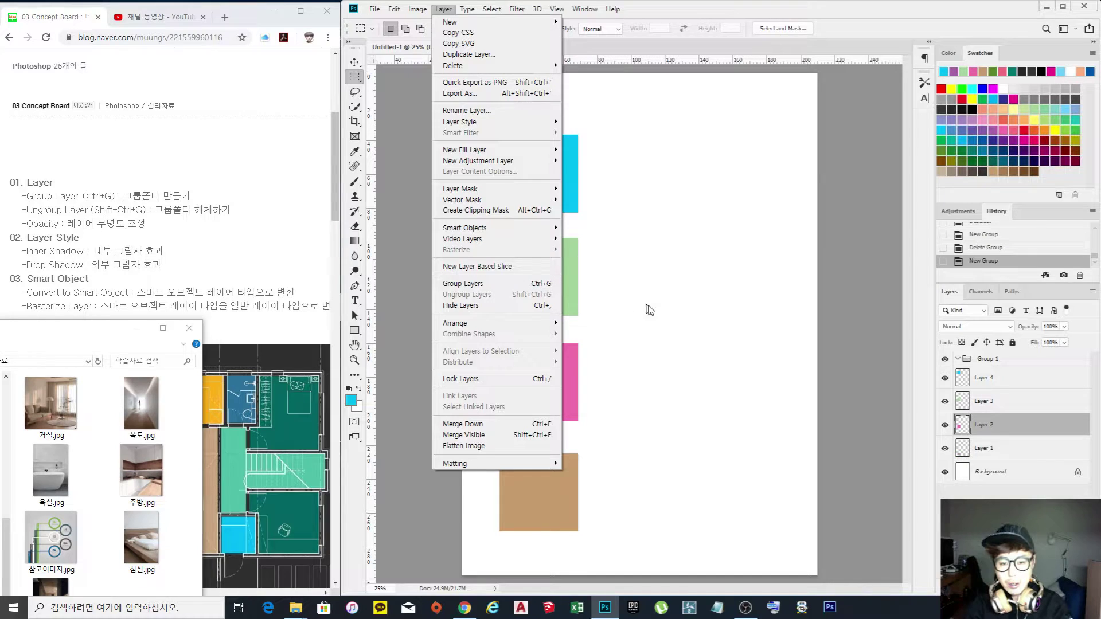
pyautogui.click(648, 307)
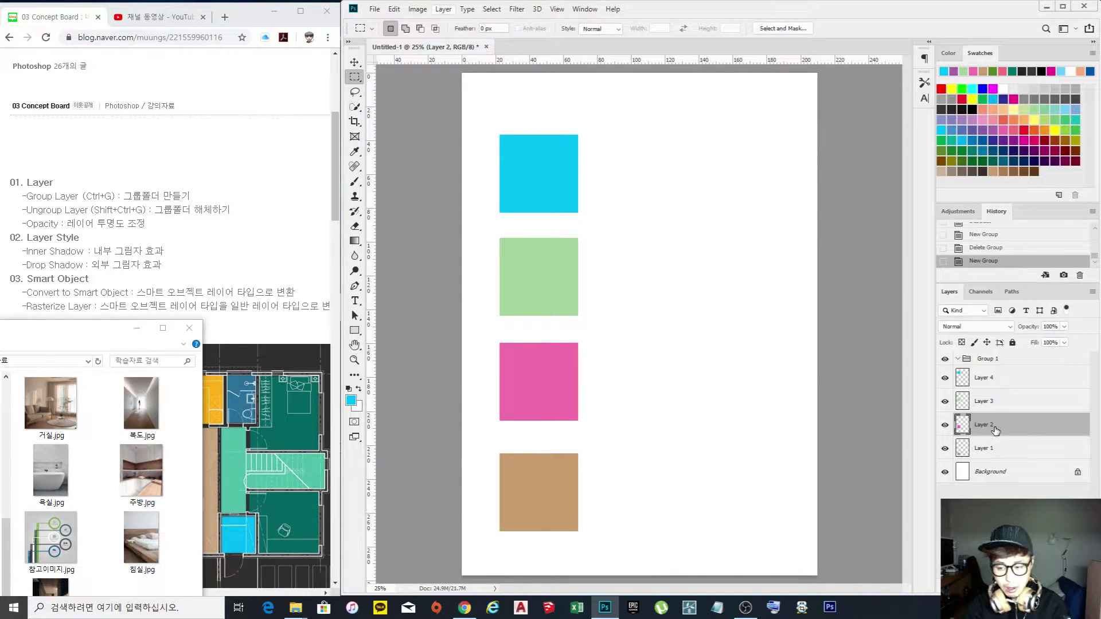
pyautogui.hotkey('ctrl', 'g')
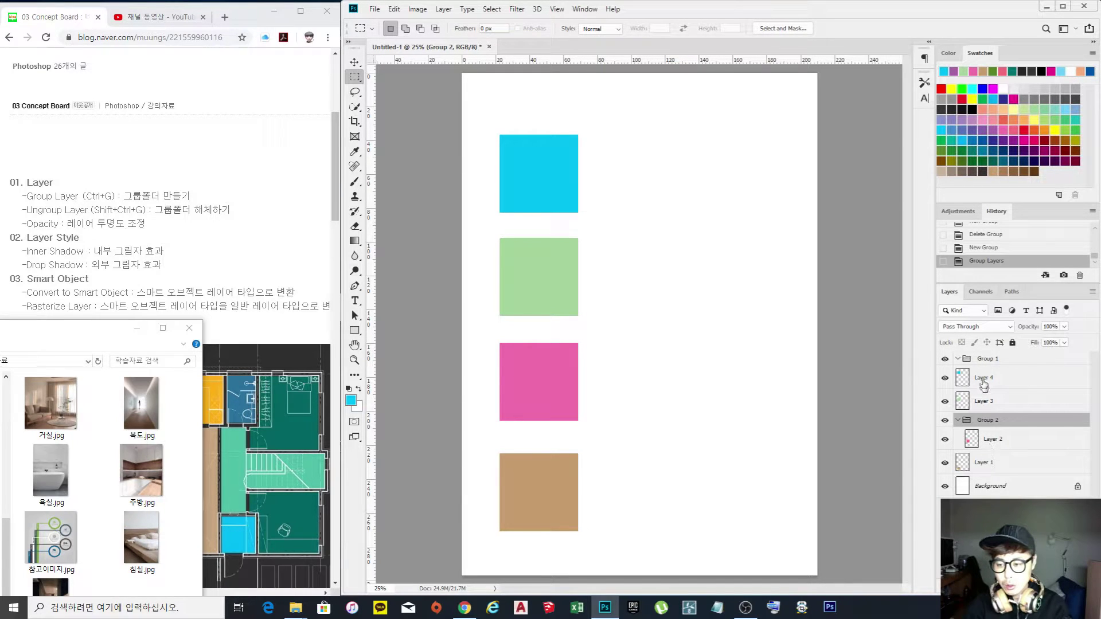
# Examine how Group 2 holds Layer 2 compared with Group 1, collapsing and expanding Group 2.
pyautogui.click(994, 443)
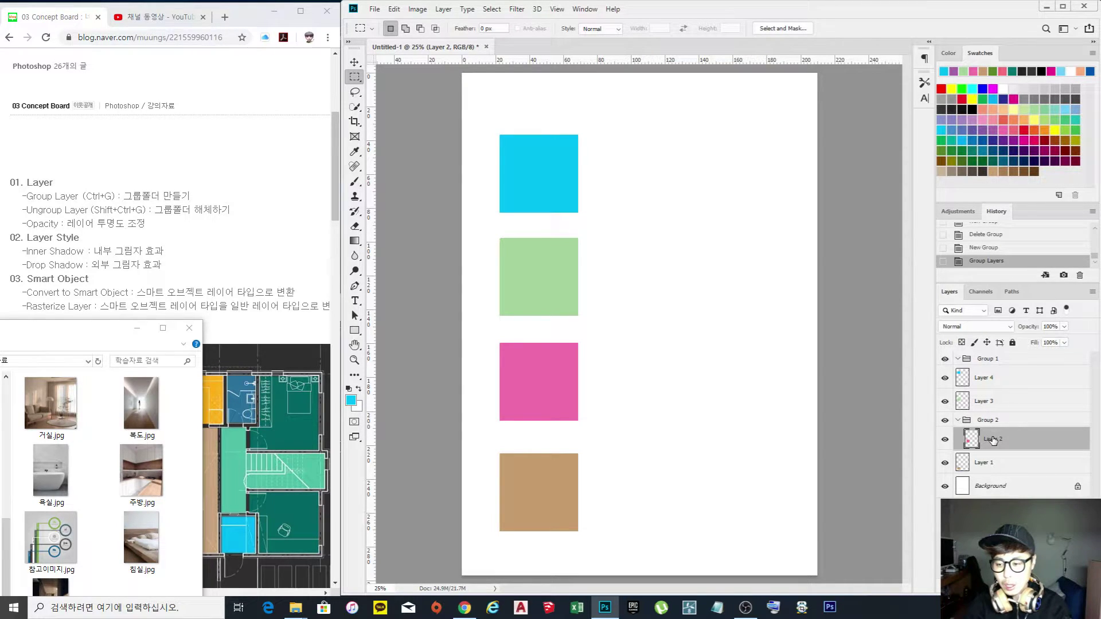
pyautogui.click(994, 421)
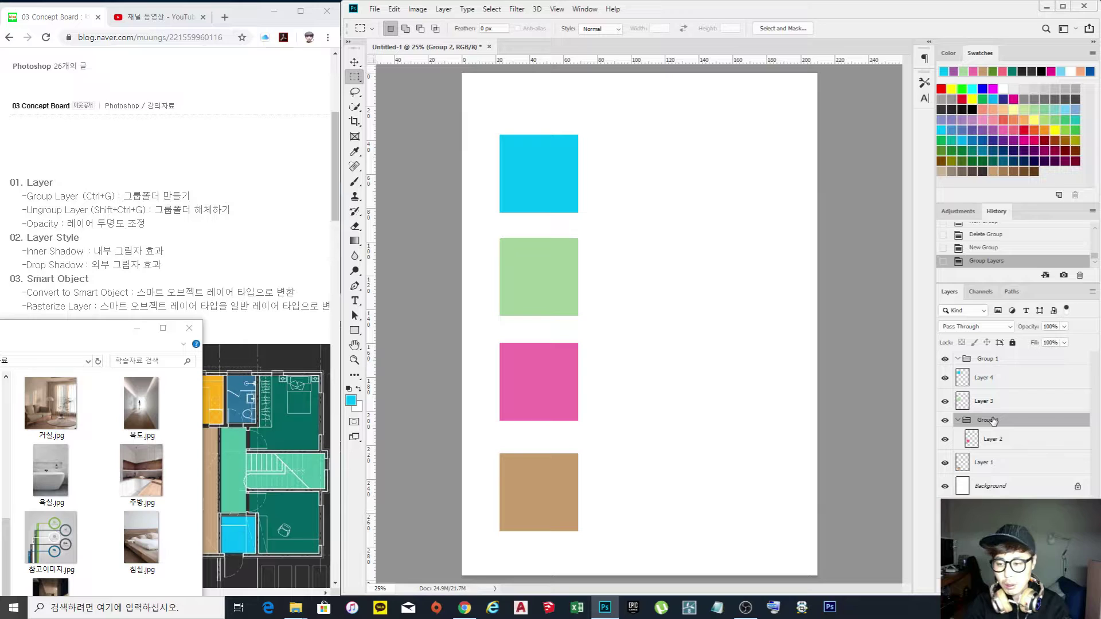
pyautogui.click(989, 360)
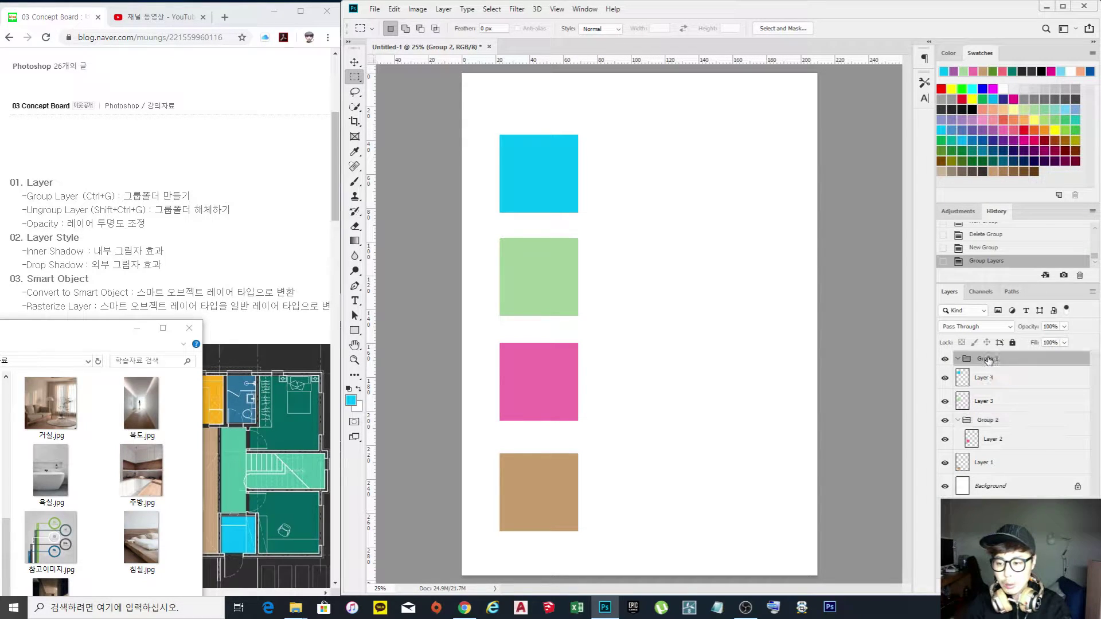
pyautogui.click(993, 425)
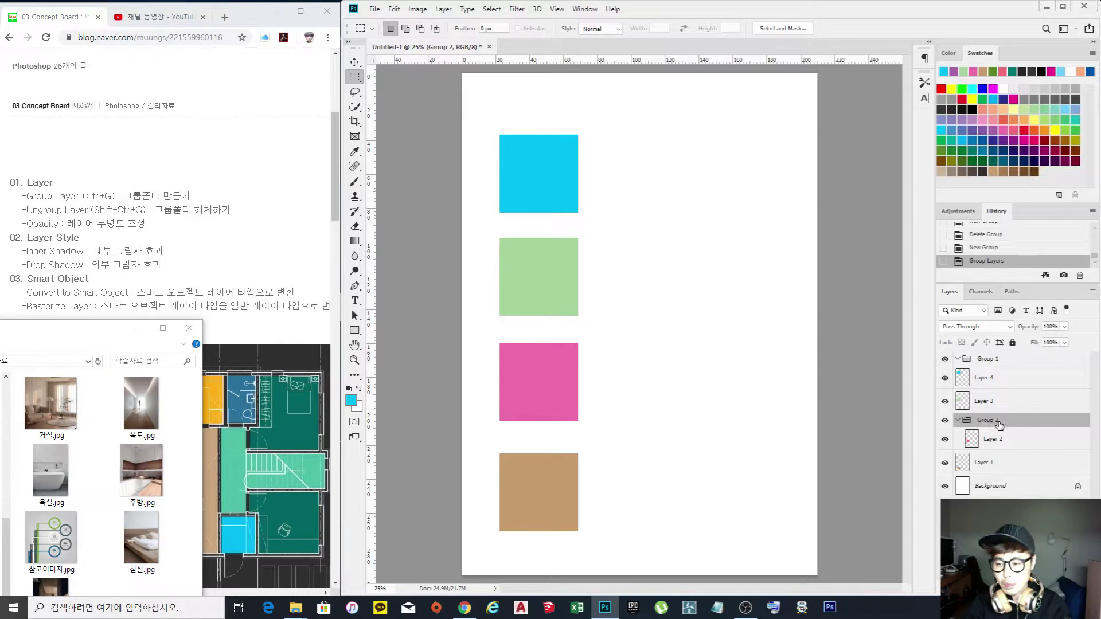
pyautogui.click(998, 444)
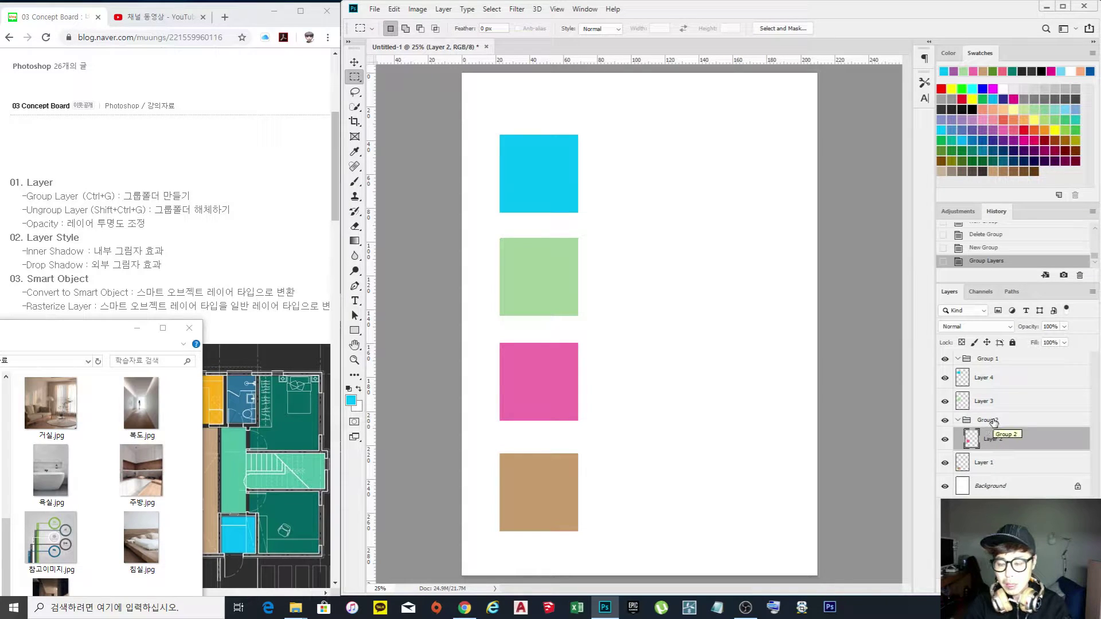
pyautogui.click(958, 421)
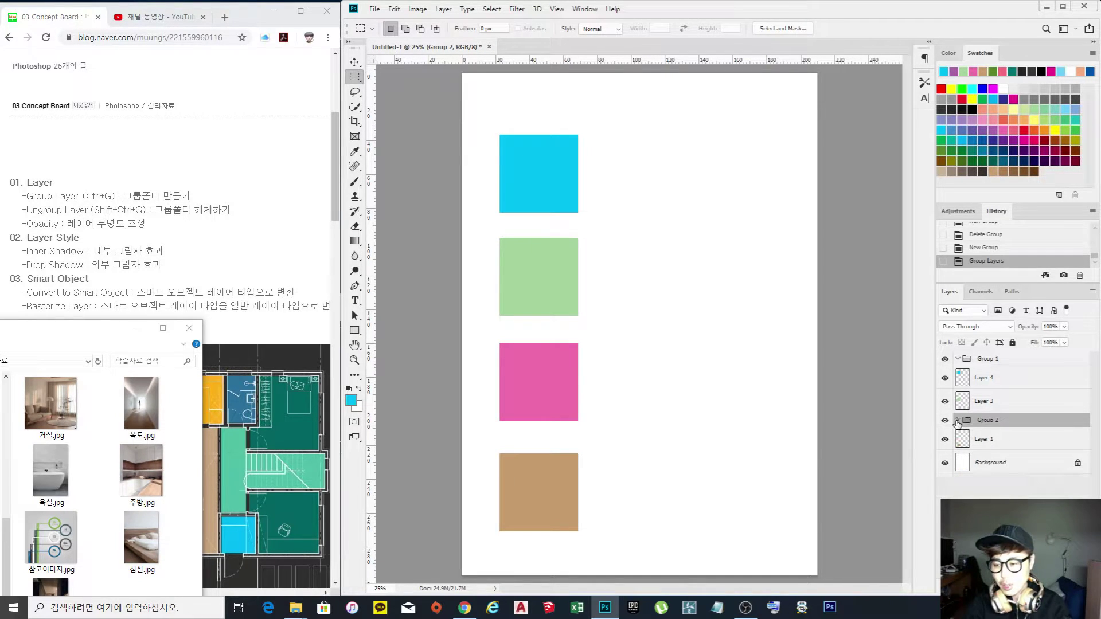
pyautogui.click(957, 421)
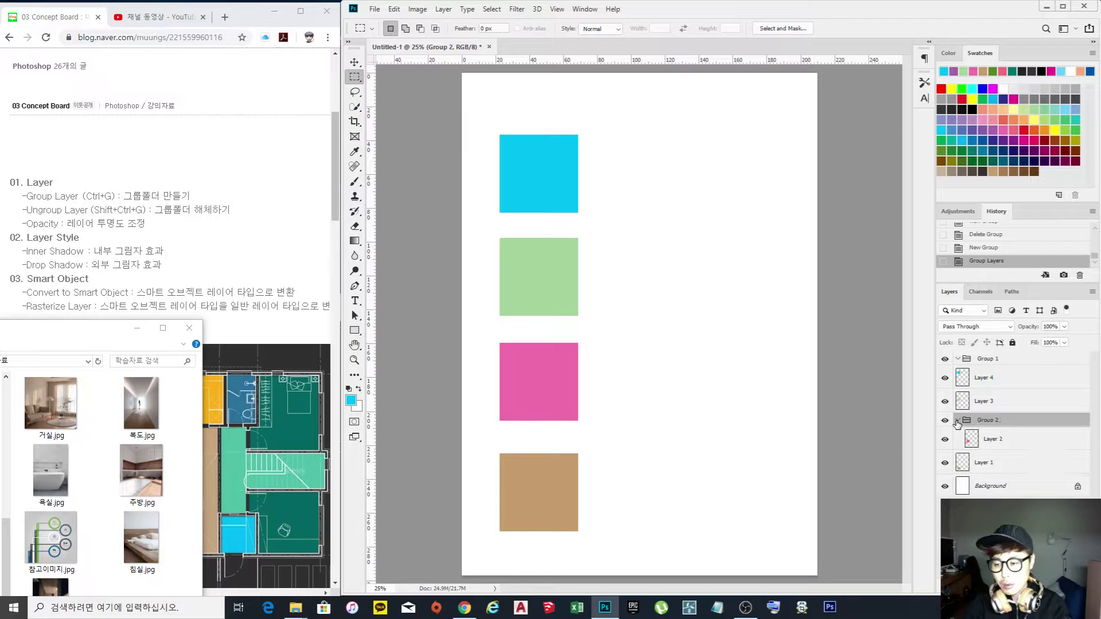
pyautogui.click(957, 421)
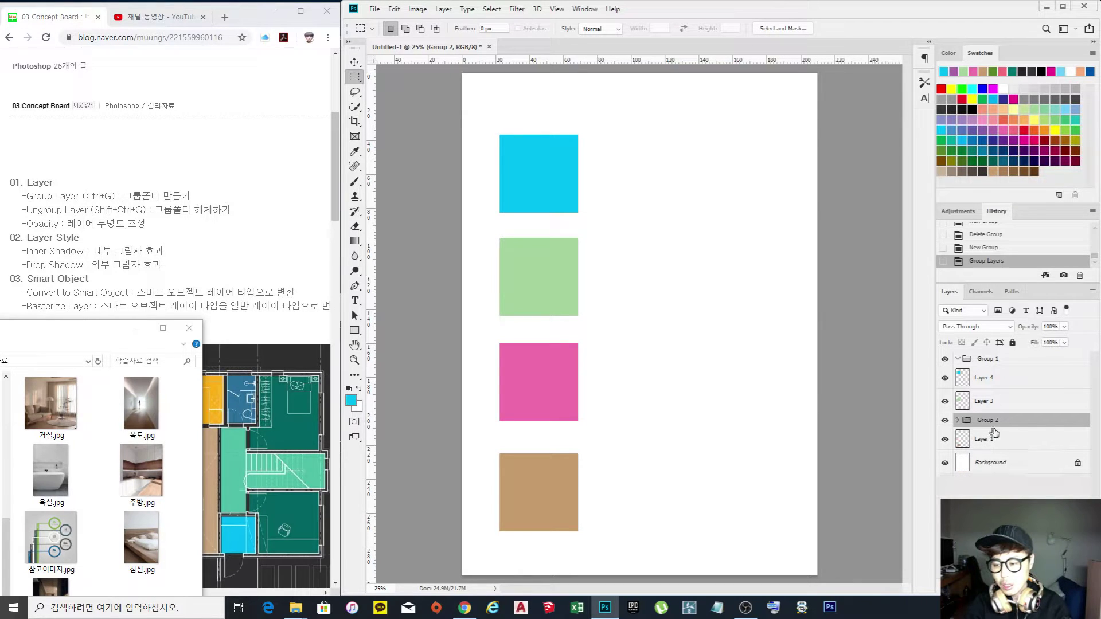
pyautogui.click(957, 421)
pyautogui.click(959, 422)
pyautogui.click(958, 421)
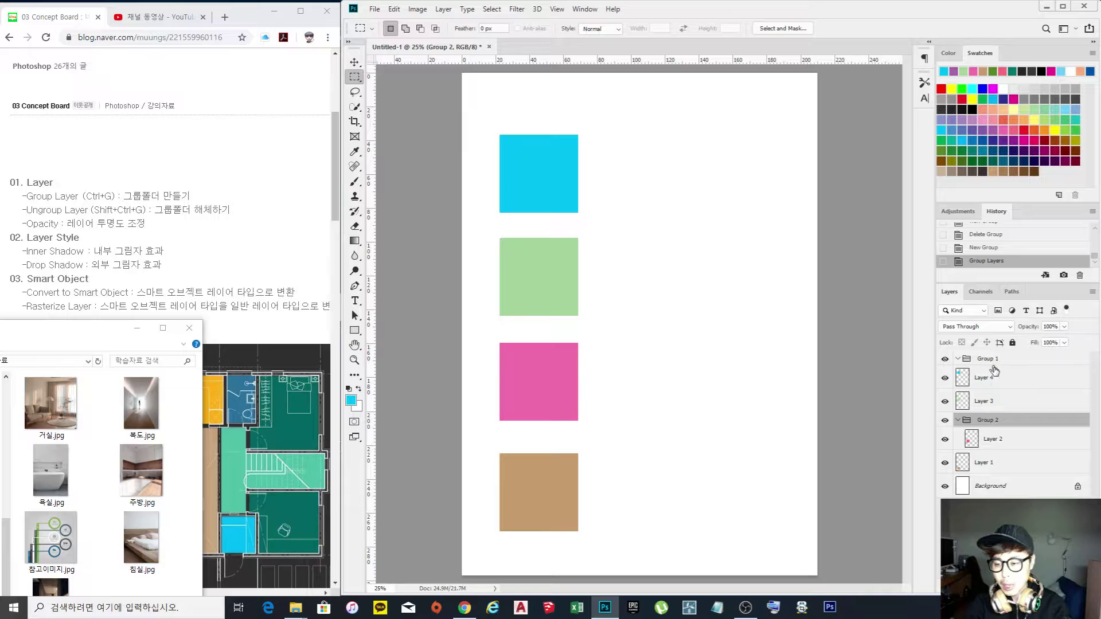
# Move Layer 4 into Group 1, then undo back to the four ungrouped layers.
pyautogui.moveTo(1003, 378); pyautogui.dragTo(1002, 361)
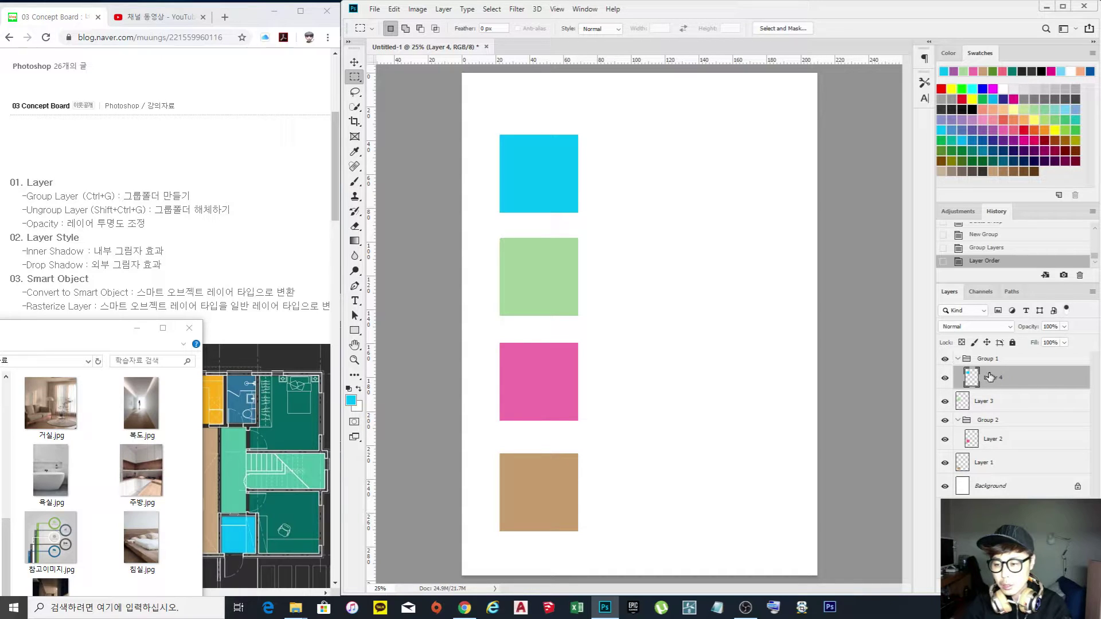
pyautogui.click(958, 360)
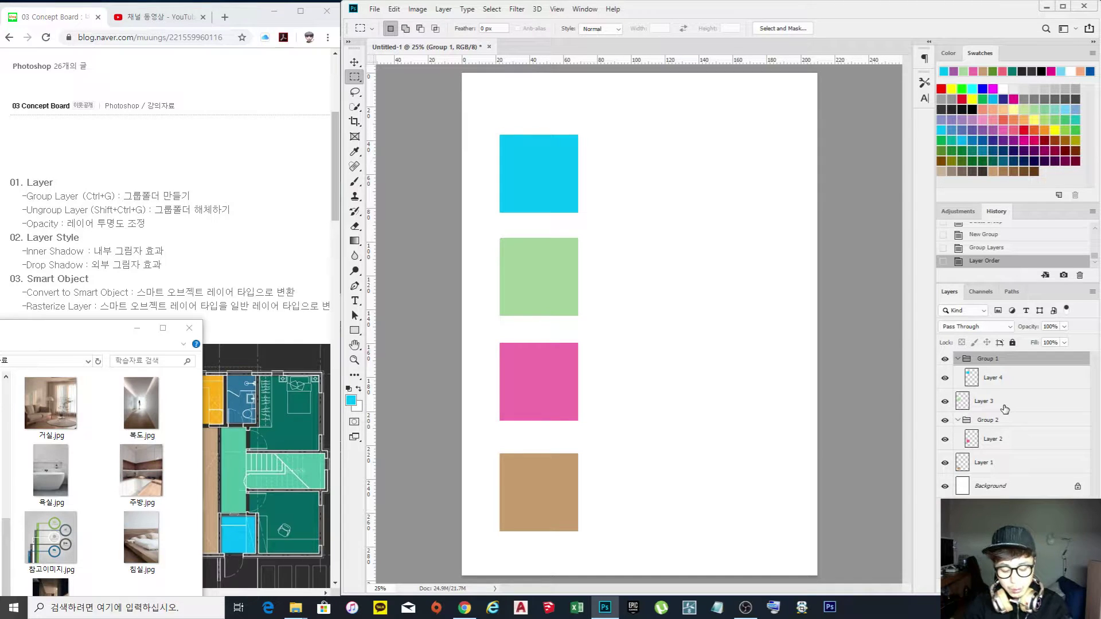
pyautogui.hotkey('ctrl', 'alt', 'z')
pyautogui.hotkey('ctrl', 'alt', 'z')
pyautogui.hotkey('ctrl', 'alt', 'z')
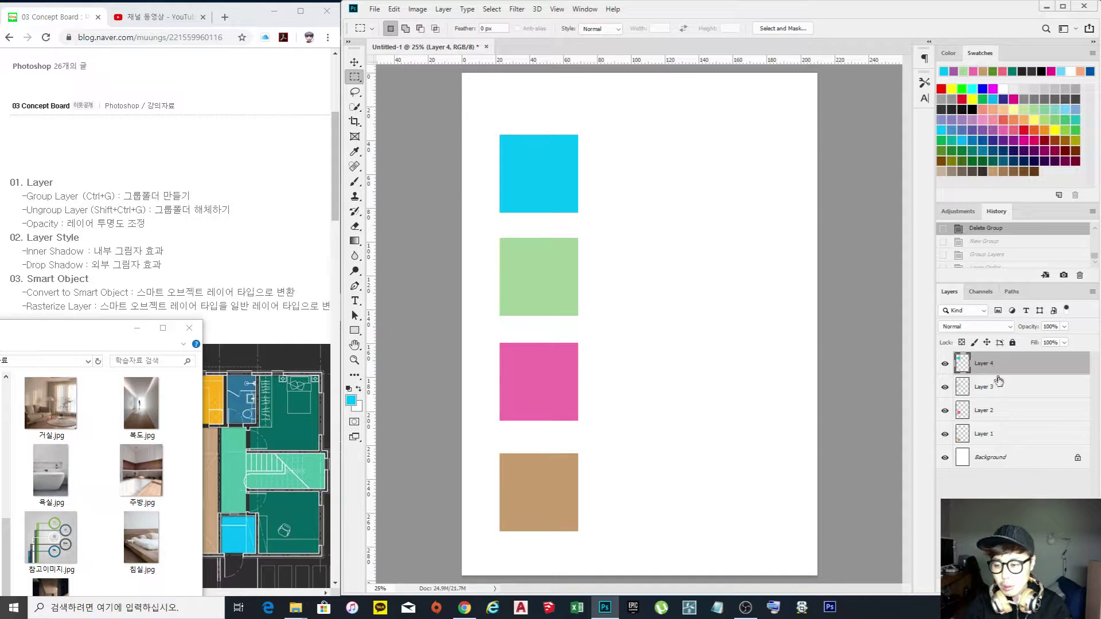
# Try grouping Layer 4, Layer 3 and Layer 2 together, then undo the grouping.
pyautogui.keyDown('shift'); pyautogui.click(1002, 411); pyautogui.keyUp('shift')
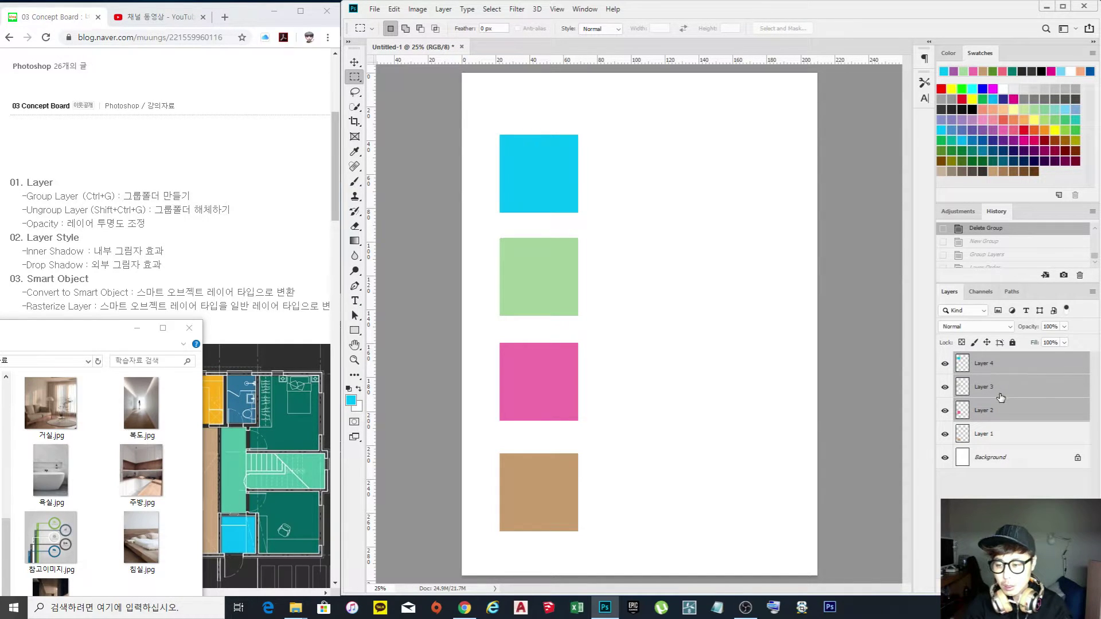
pyautogui.hotkey('ctrl', 'g')
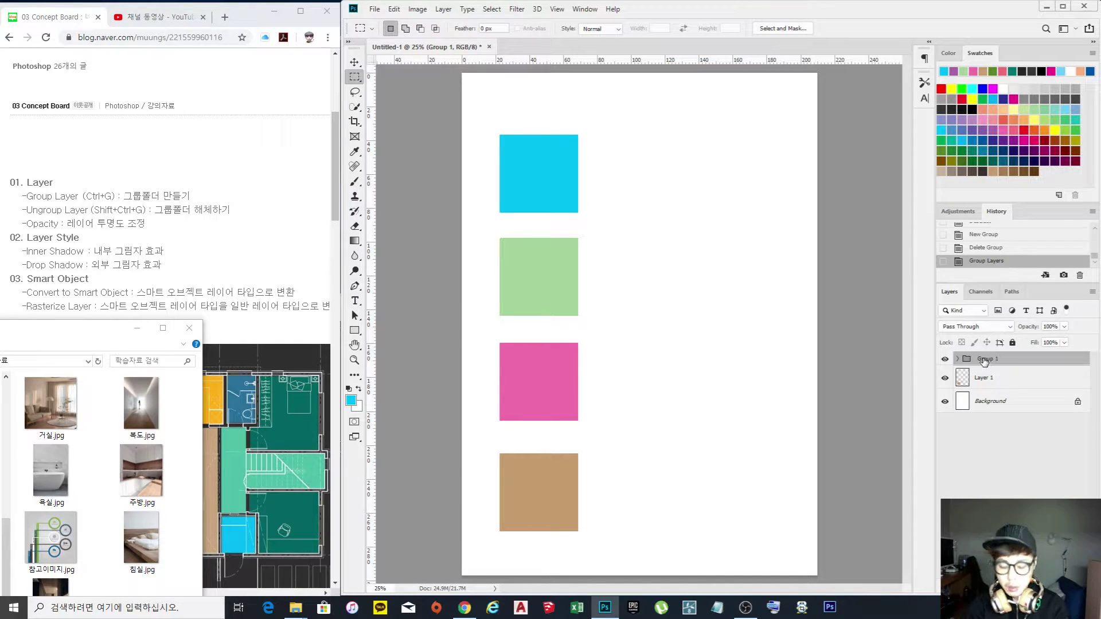
pyautogui.hotkey('ctrl', 'z')
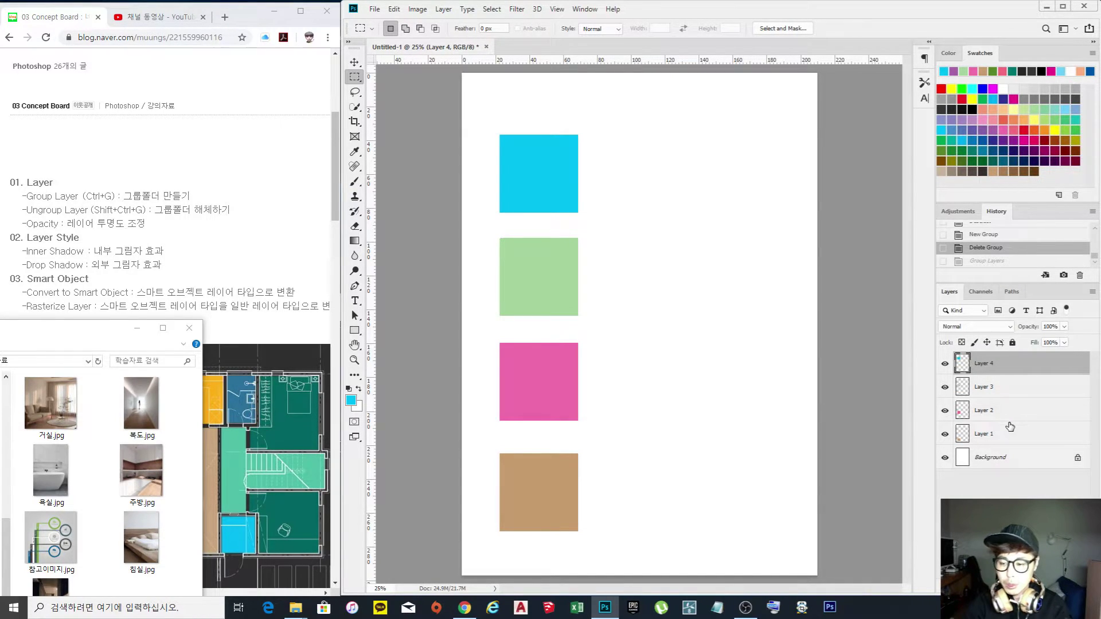
# Select the square layers one at a time, then select Layer 4, Layer 2 and Layer 1 together without Layer 3.
pyautogui.click(1012, 385)
pyautogui.click(1012, 409)
pyautogui.click(1011, 431)
pyautogui.click(1014, 367)
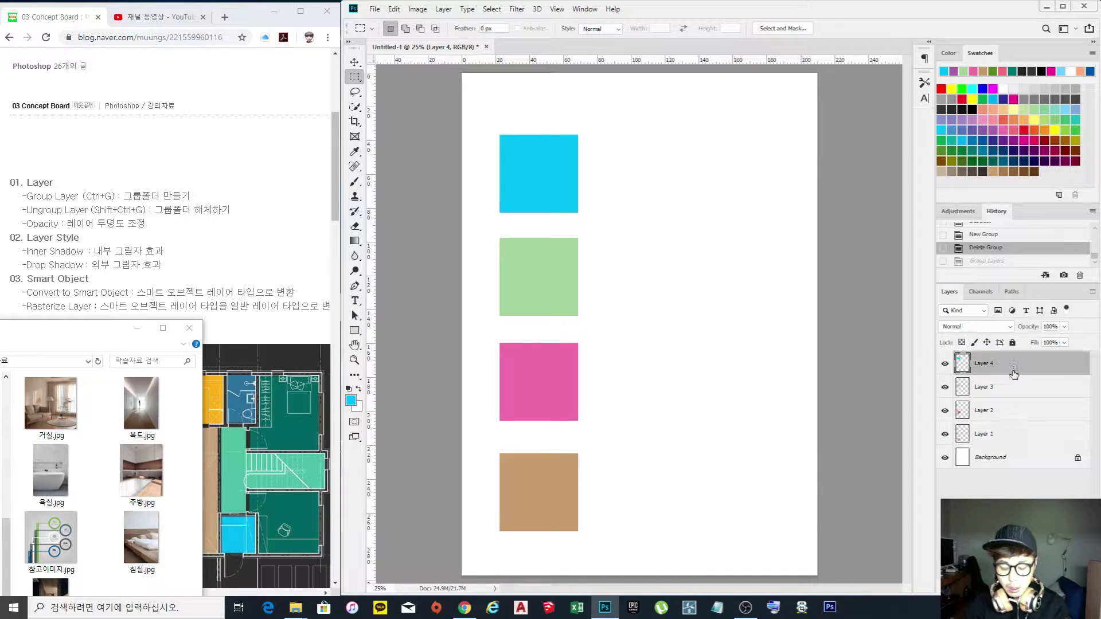
pyautogui.keyDown('ctrl'); pyautogui.click(1013, 411); pyautogui.keyUp('ctrl')
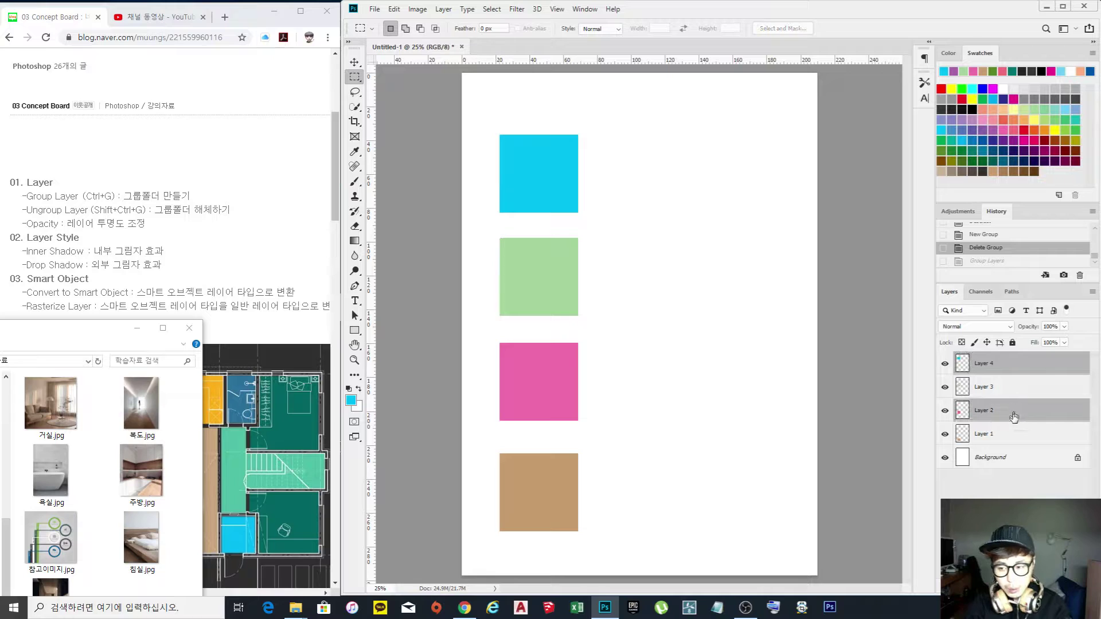
pyautogui.keyDown('ctrl'); pyautogui.click(1014, 440); pyautogui.keyUp('ctrl')
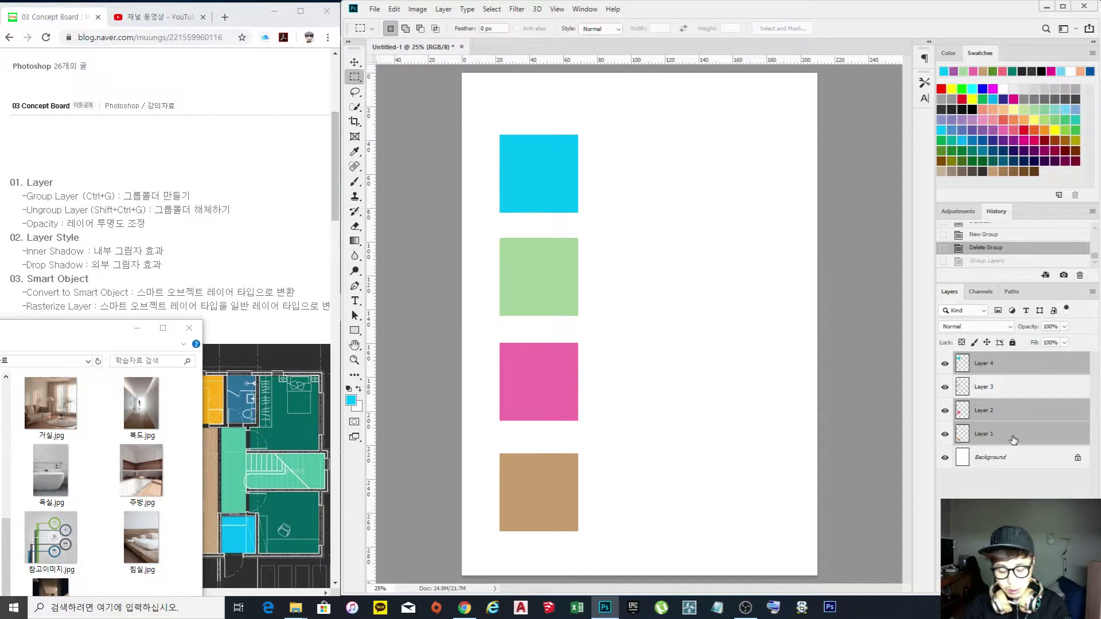
# Select the continuous layer range from Layer 4 to Layer 1, then the range from Layer 4 to Layer 2.
pyautogui.click(1031, 389)
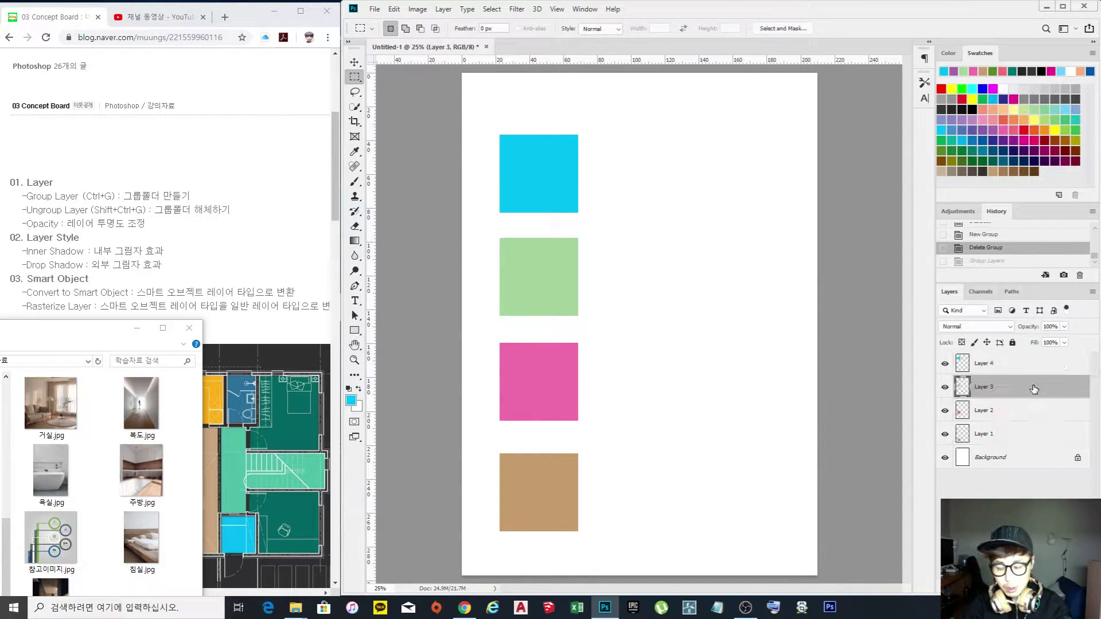
pyautogui.click(1033, 367)
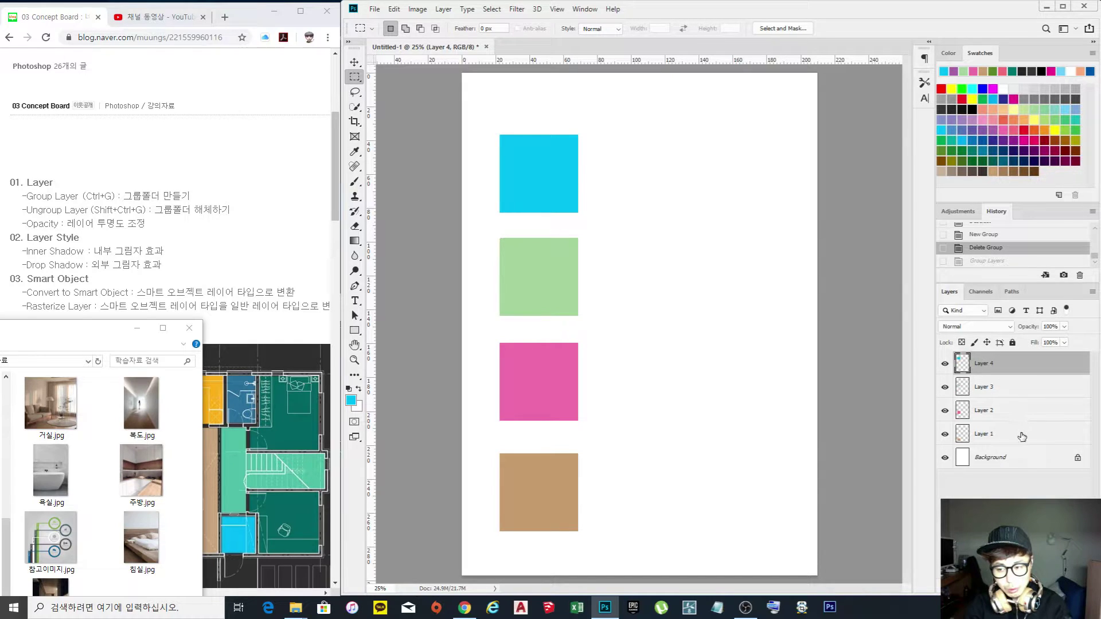
pyautogui.keyDown('shift'); pyautogui.click(1021, 436); pyautogui.keyUp('shift')
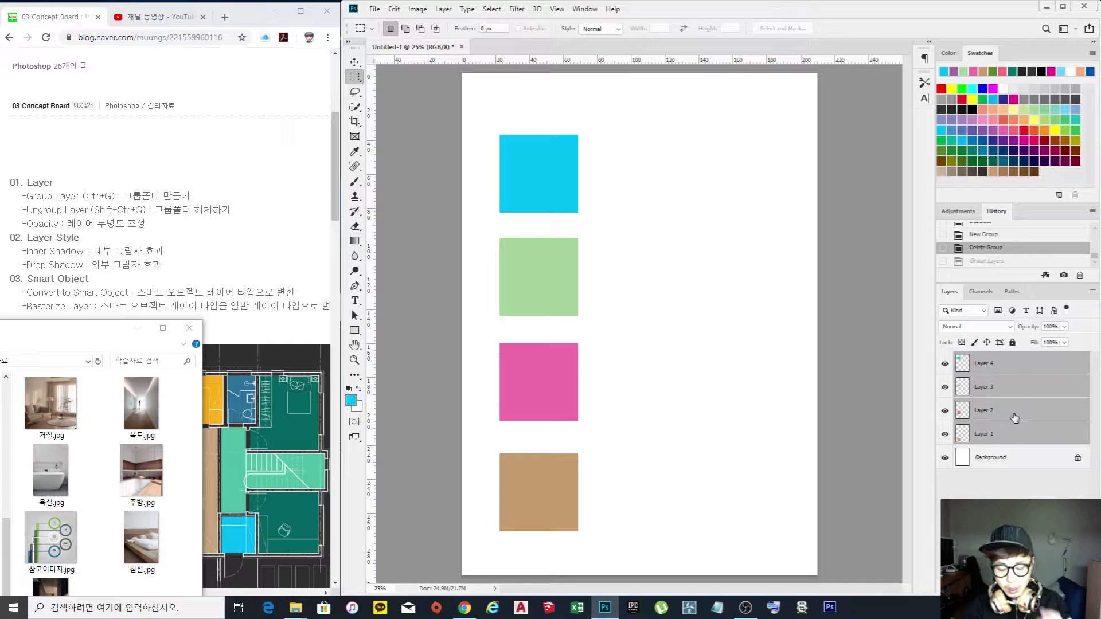
pyautogui.click(1013, 370)
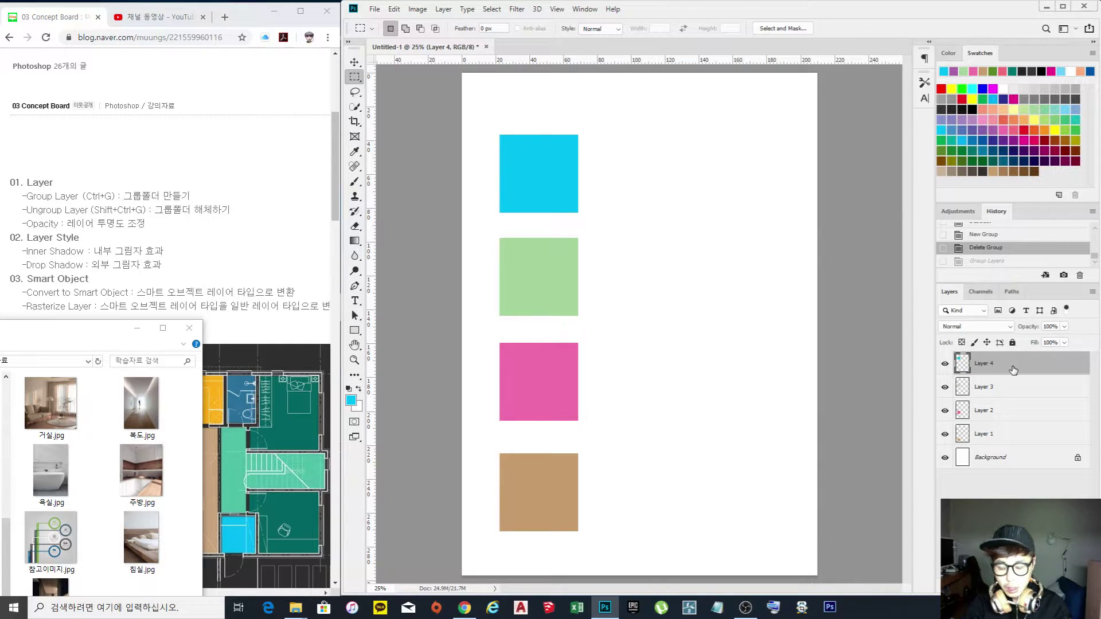
pyautogui.keyDown('shift'); pyautogui.click(1018, 412); pyautogui.keyUp('shift')
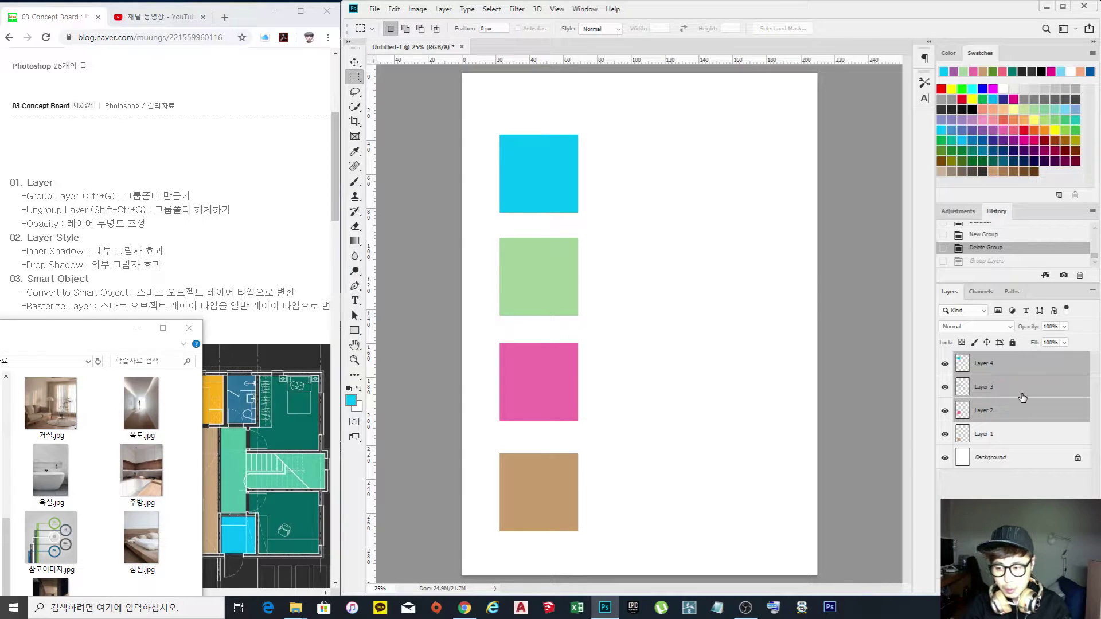
# Select only Layer 4 and Layer 3 together.
pyautogui.click(1025, 434)
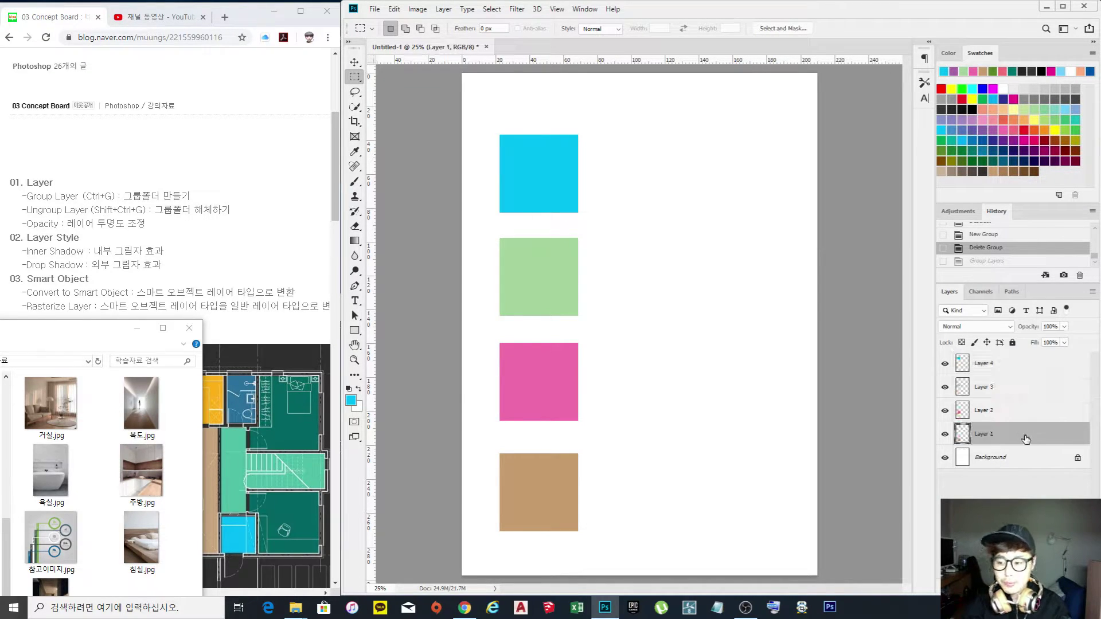
pyautogui.click(1009, 374)
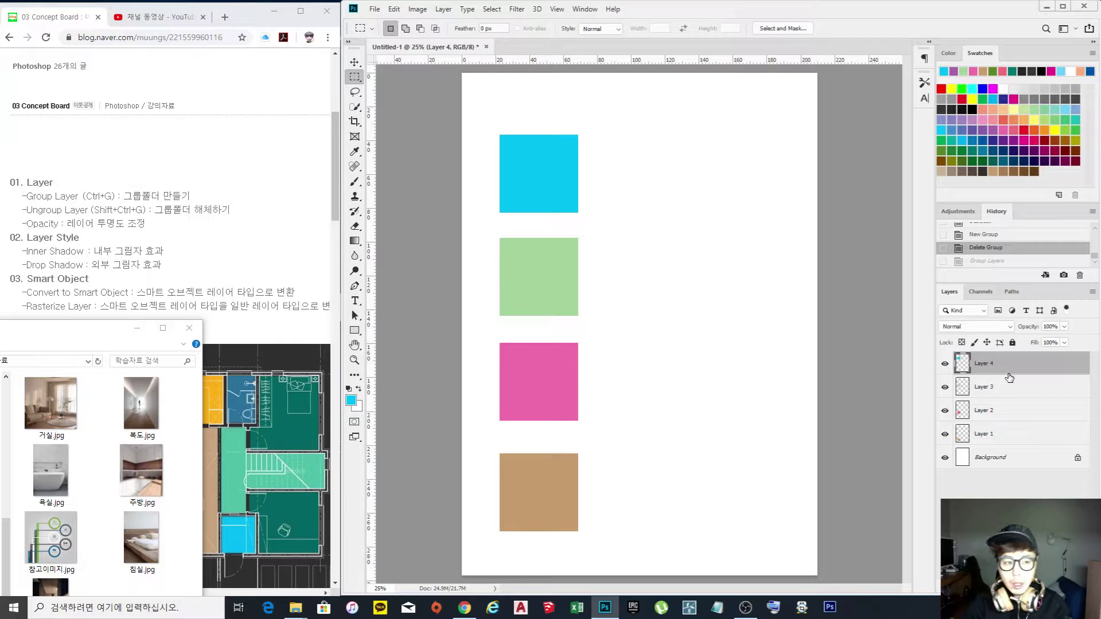
pyautogui.keyDown('shift'); pyautogui.click(1008, 389); pyautogui.keyUp('shift')
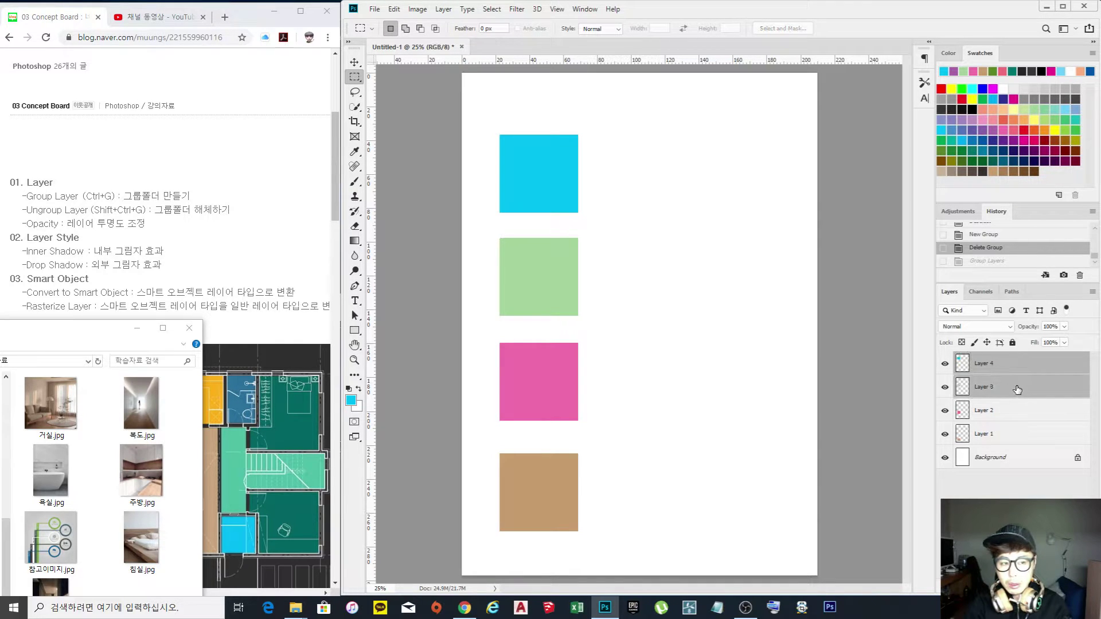
# Group Layer 4 and Layer 3, and rename the new group color1.
pyautogui.hotkey('ctrl', 'g')
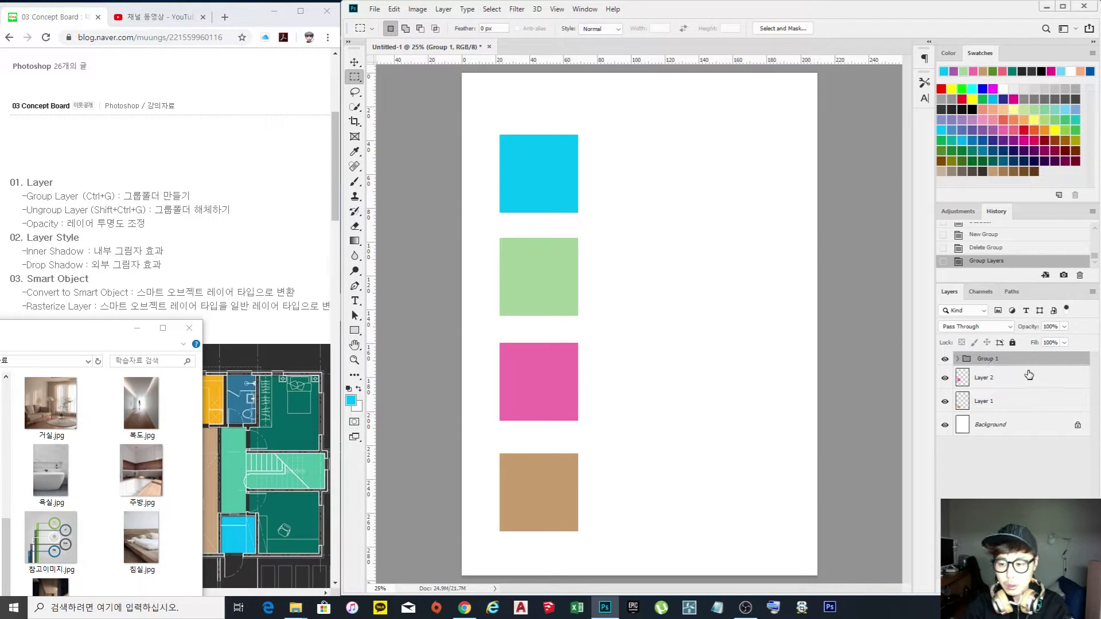
pyautogui.doubleClick(991, 359)
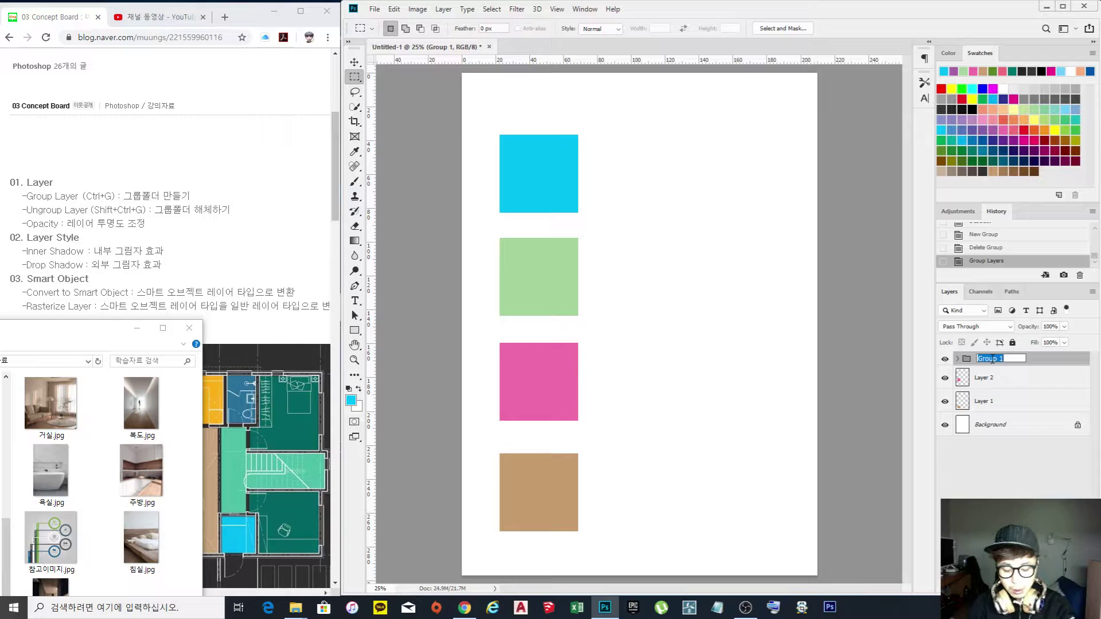
pyautogui.write('co')
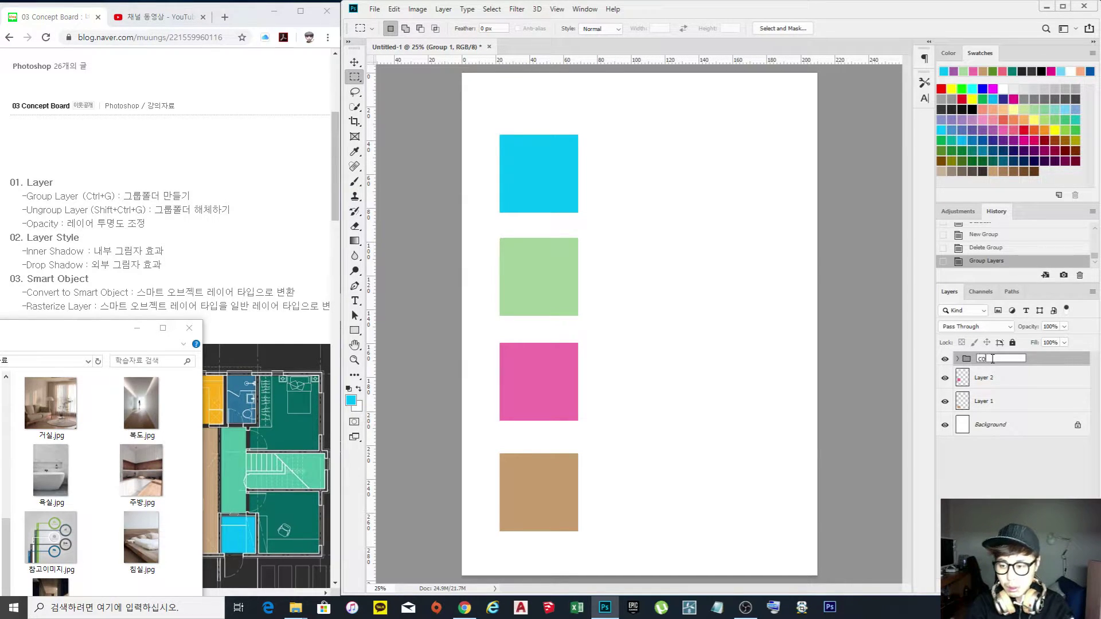
pyautogui.write('lor1')
pyautogui.press('Return')
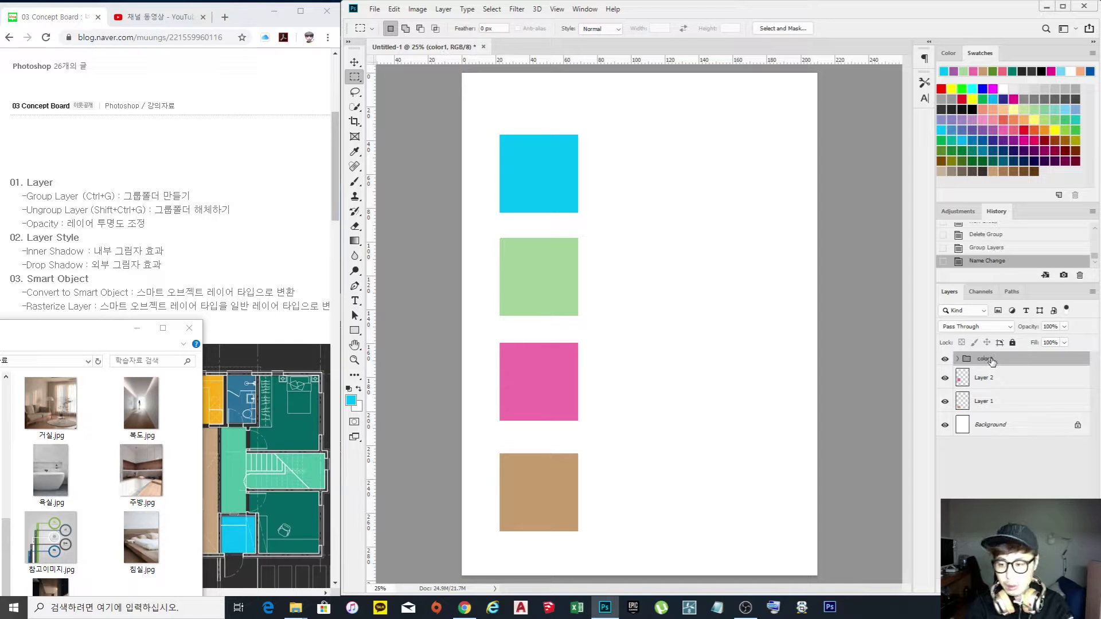
# Expand and collapse the color1 group repeatedly to examine the layers inside it.
pyautogui.click(957, 360)
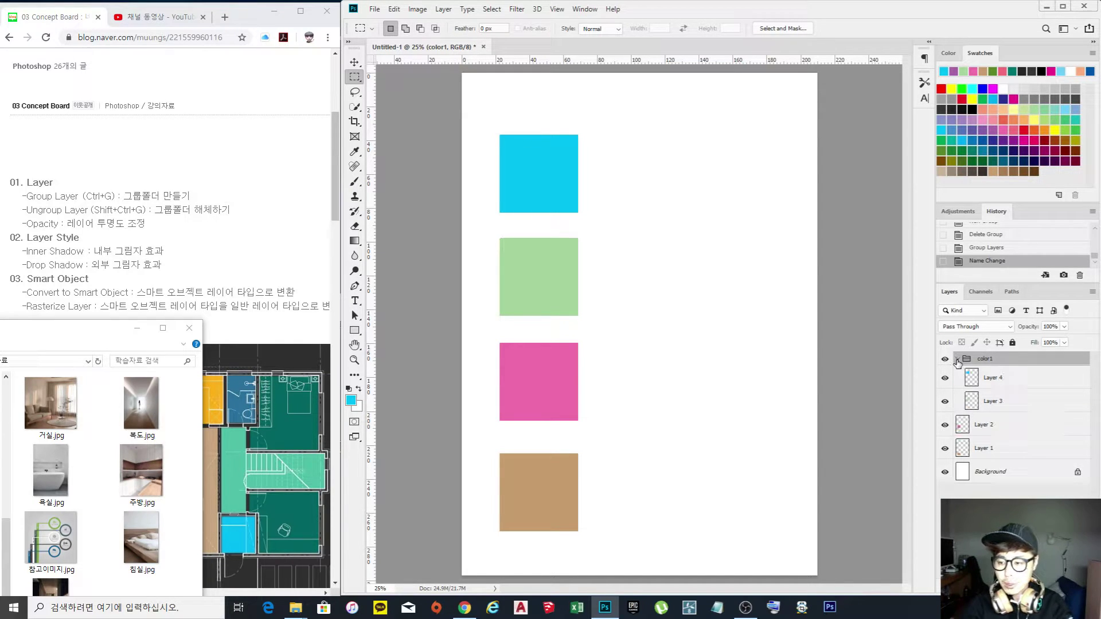
pyautogui.click(957, 360)
pyautogui.click(957, 360)
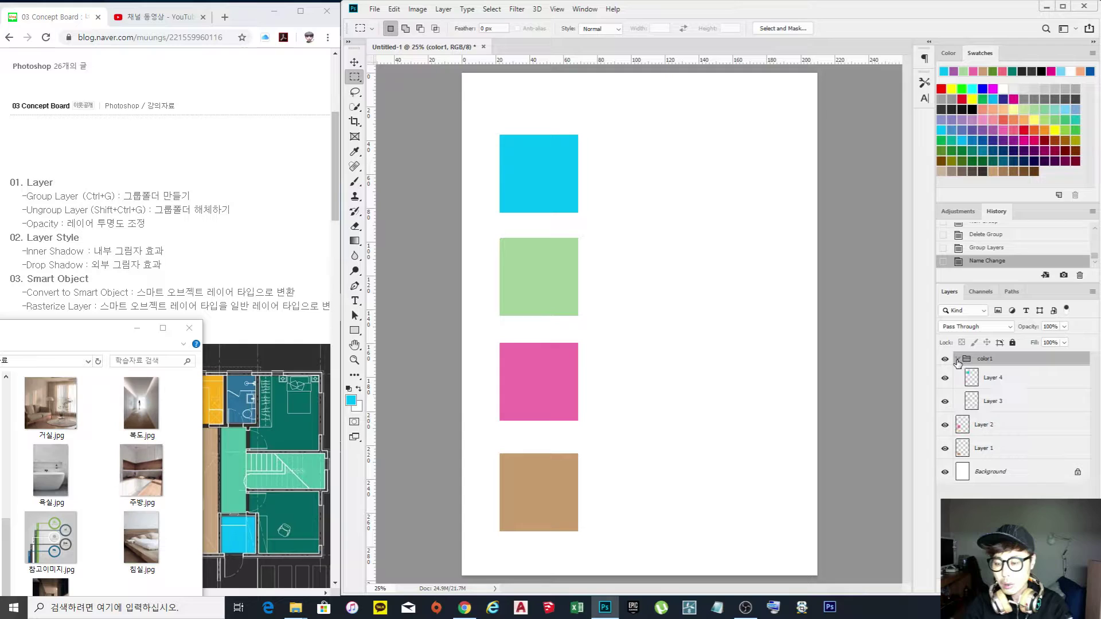
pyautogui.click(957, 360)
pyautogui.click(957, 360)
pyautogui.click(957, 359)
pyautogui.click(957, 360)
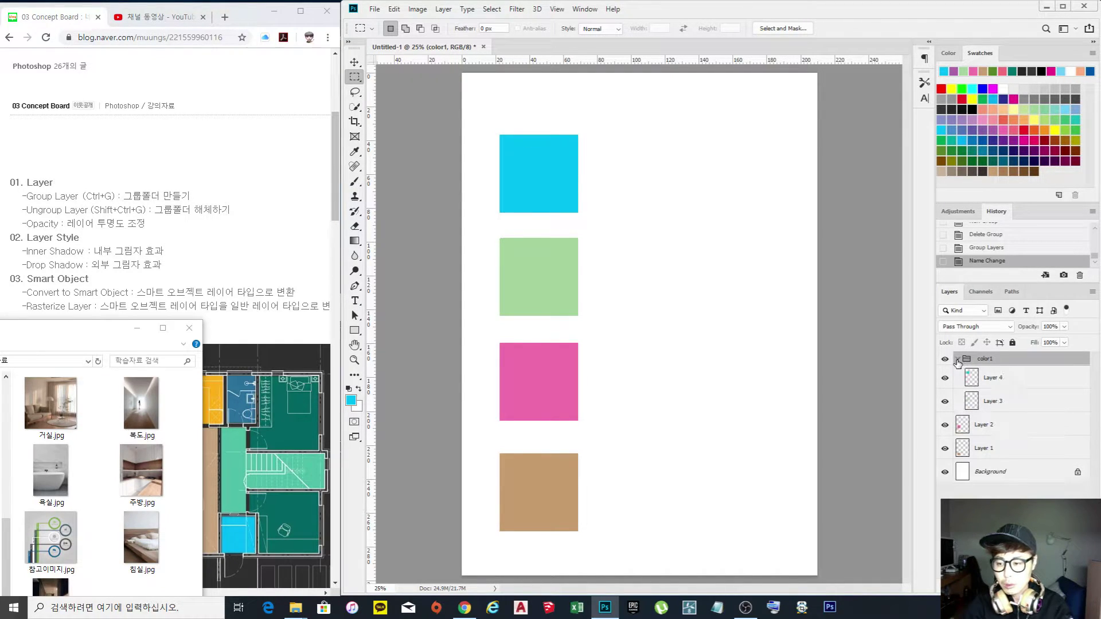
pyautogui.click(957, 360)
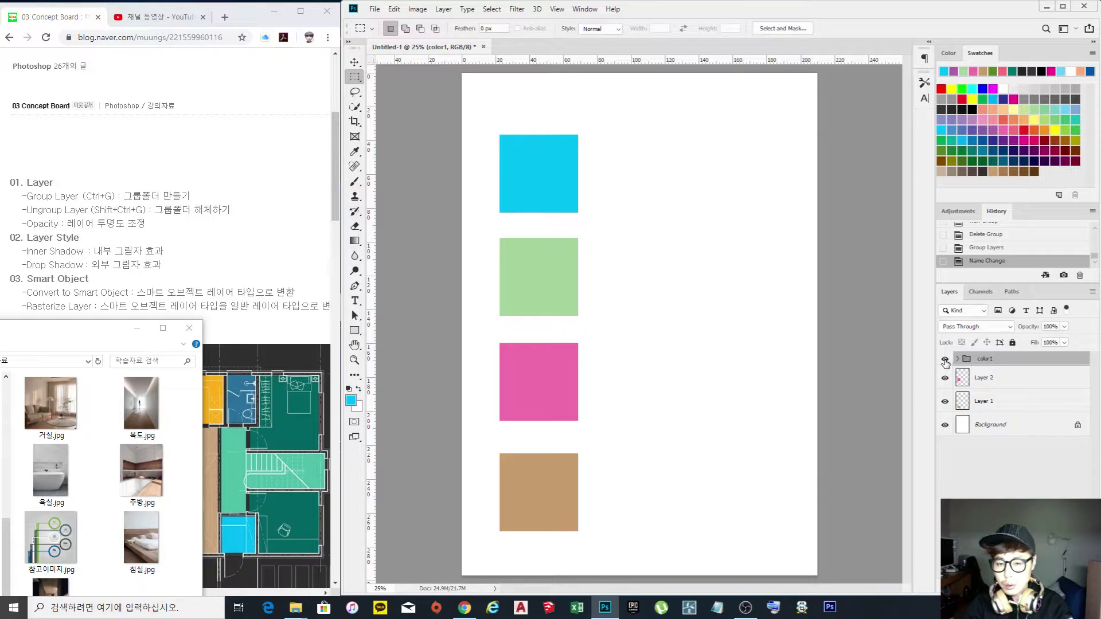
# Toggle the color1 group's visibility off and on, examining its contents while hidden, and leave the group shown.
pyautogui.click(945, 361)
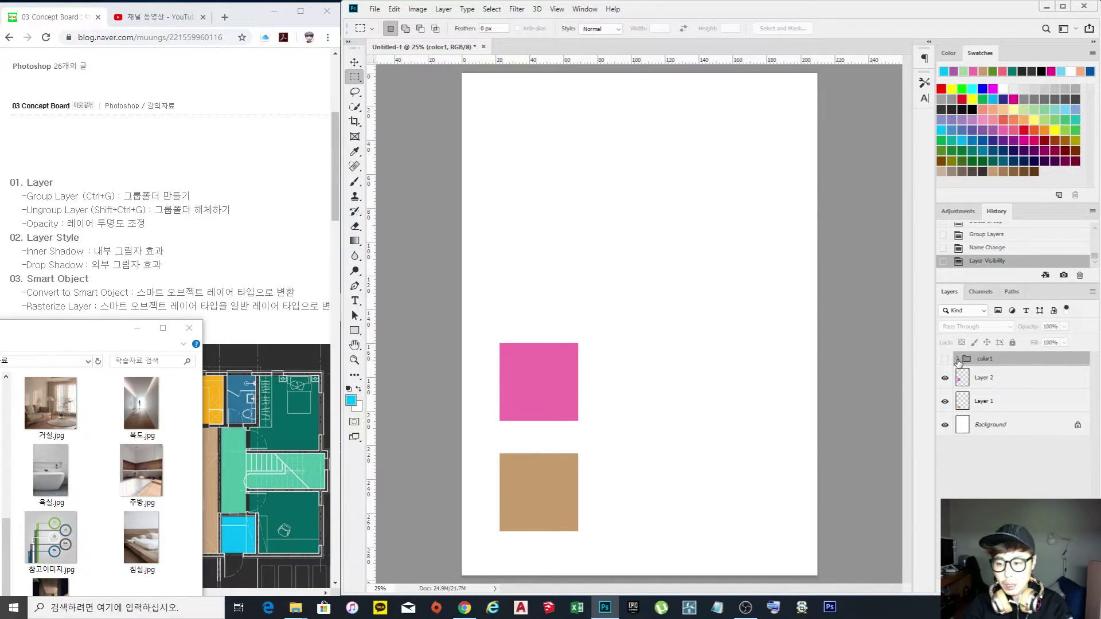
pyautogui.click(957, 360)
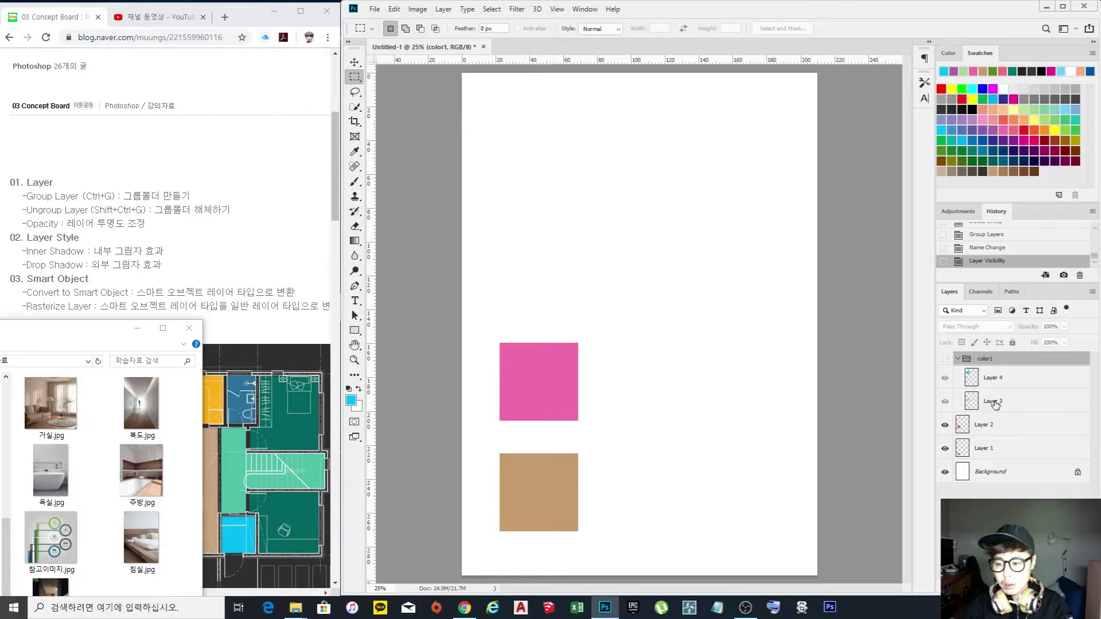
pyautogui.click(958, 359)
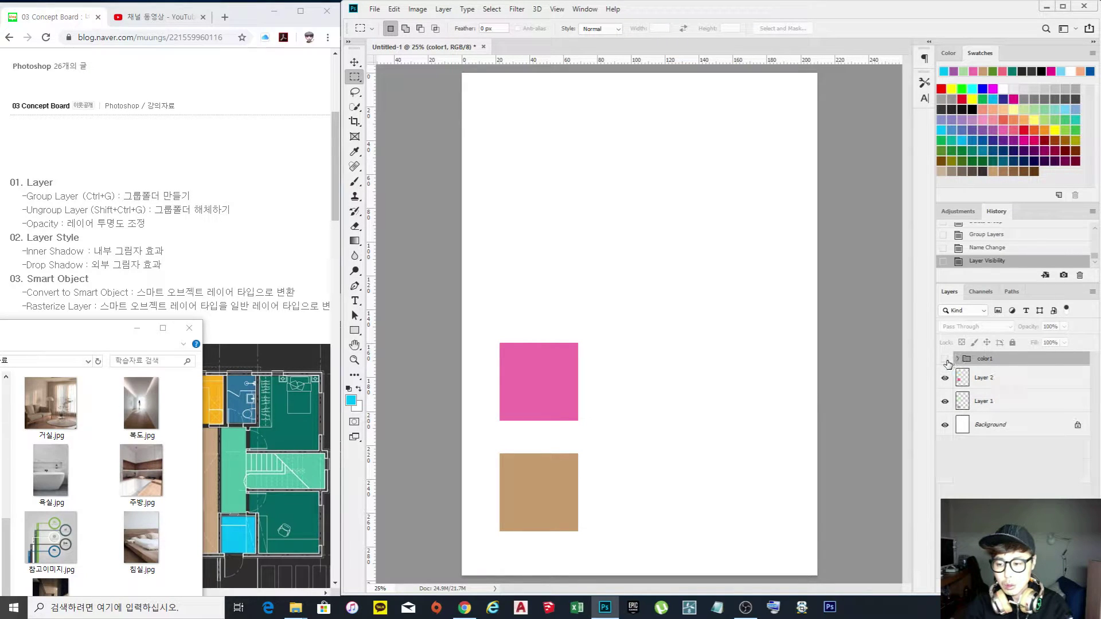
pyautogui.click(946, 360)
pyautogui.click(946, 360)
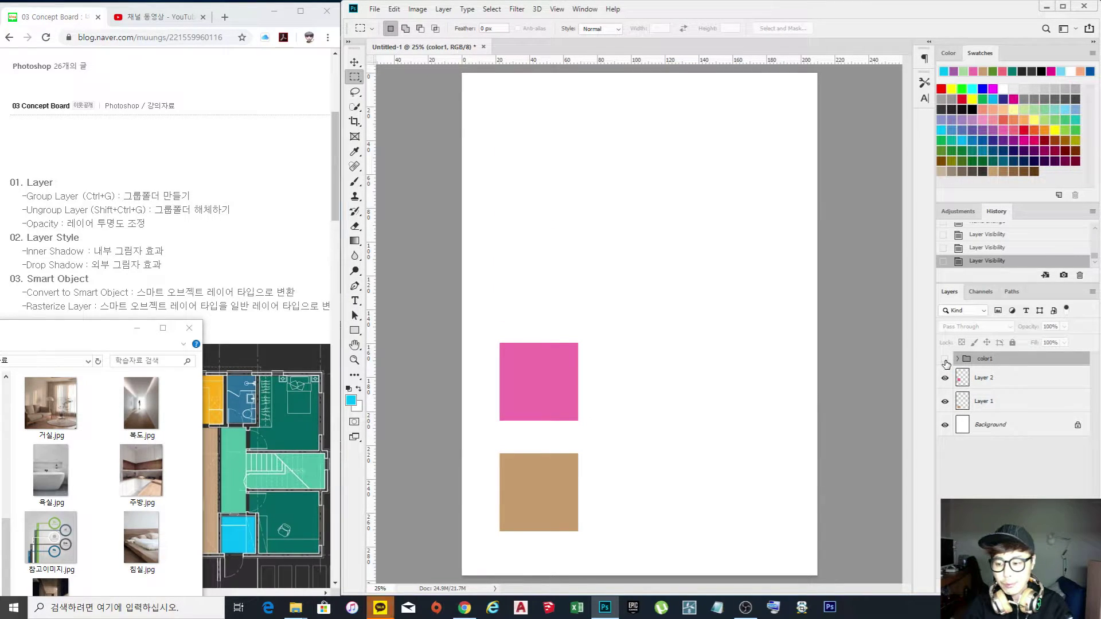
pyautogui.click(945, 361)
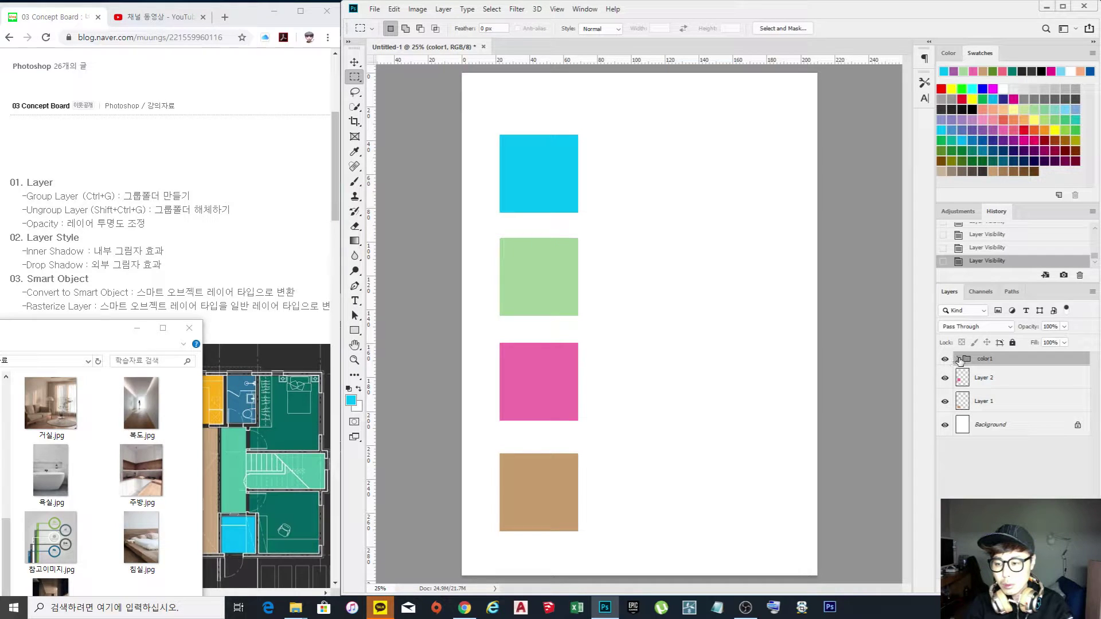
# Expand the color1 group and toggle the visibility of Layer 4 and Layer 3 individually, leaving both shown.
pyautogui.click(958, 359)
pyautogui.click(945, 379)
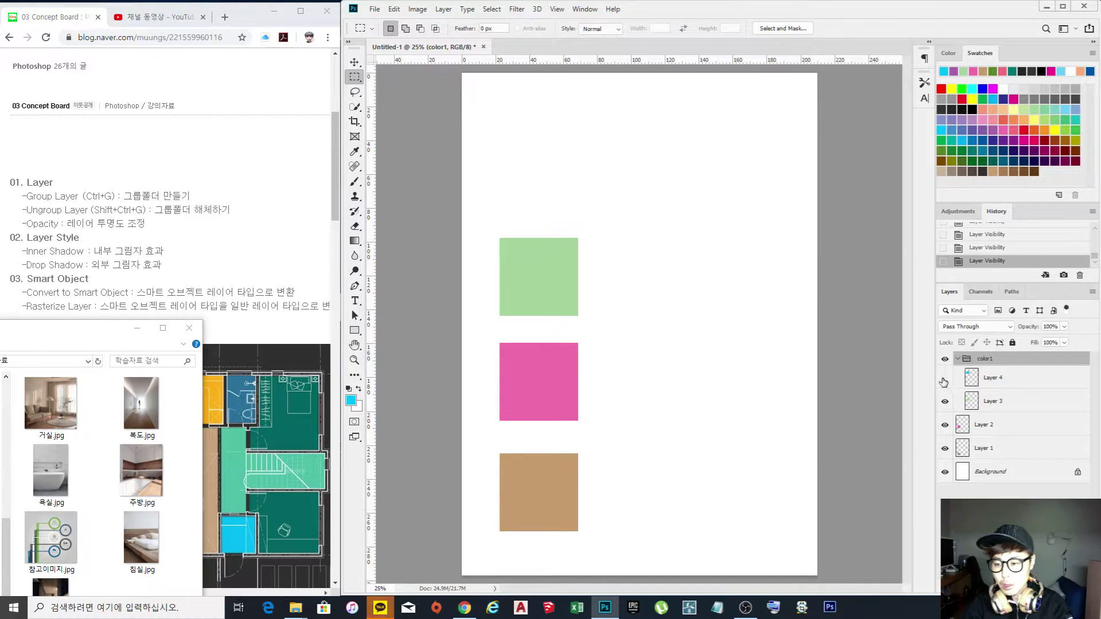
pyautogui.click(944, 379)
pyautogui.click(945, 401)
pyautogui.click(945, 401)
pyautogui.click(945, 379)
pyautogui.click(945, 379)
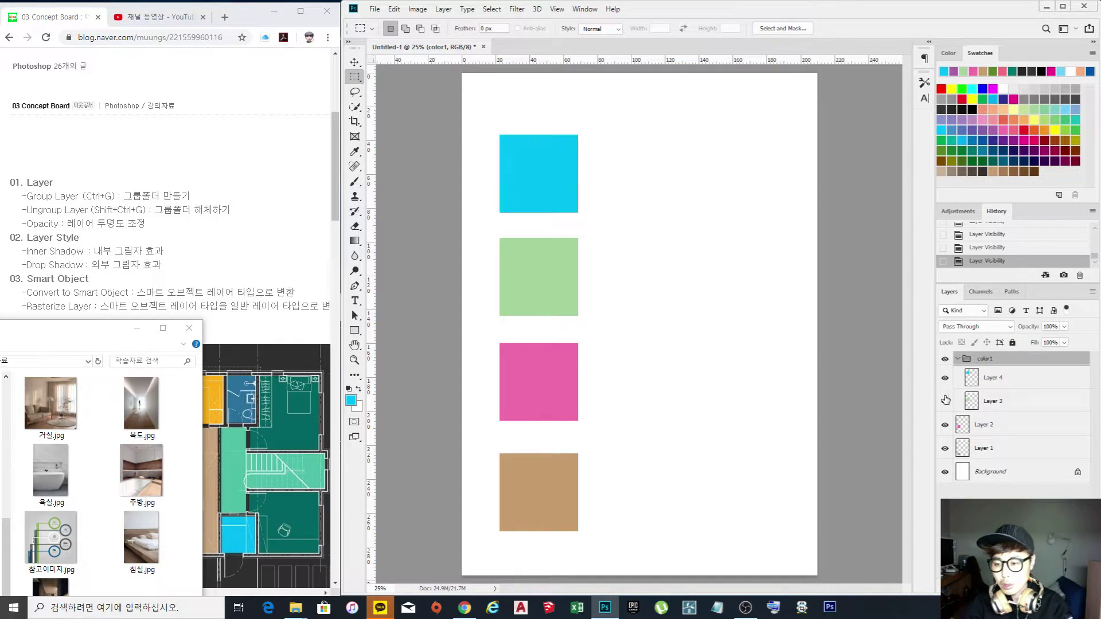
pyautogui.click(945, 401)
pyautogui.click(945, 401)
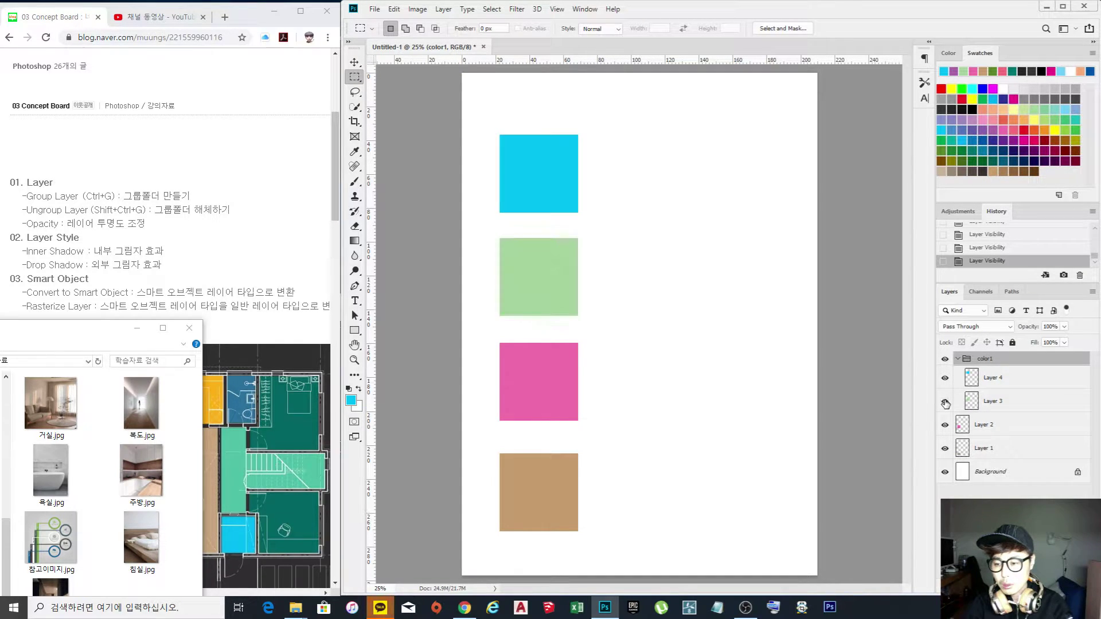
# Collapse the color1 group, then hide and show the whole group once more.
pyautogui.click(957, 359)
pyautogui.click(945, 360)
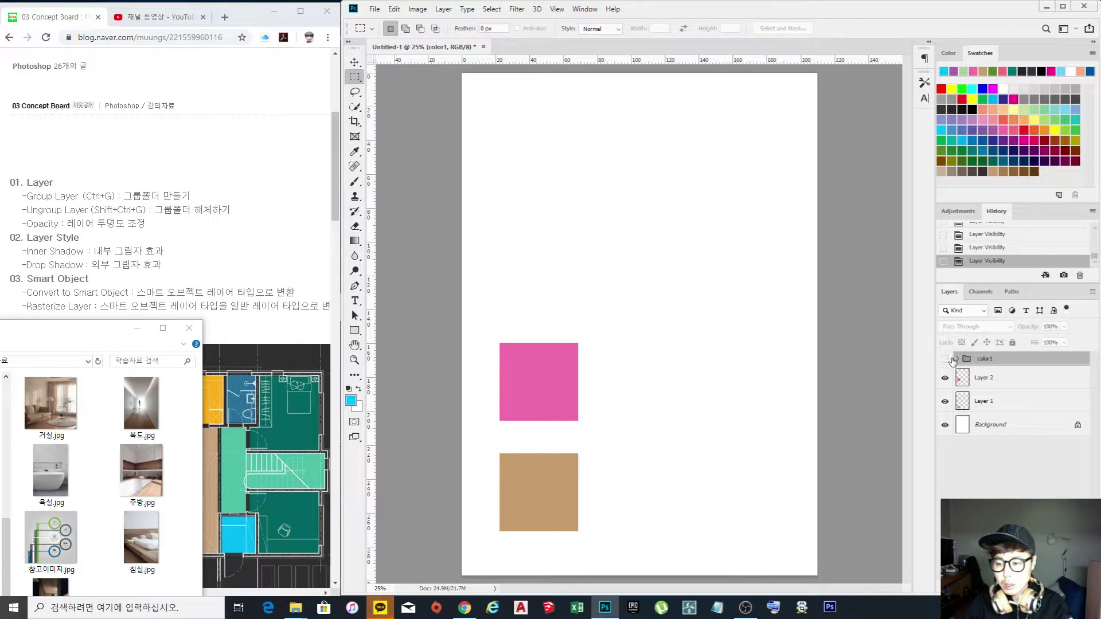
pyautogui.click(943, 359)
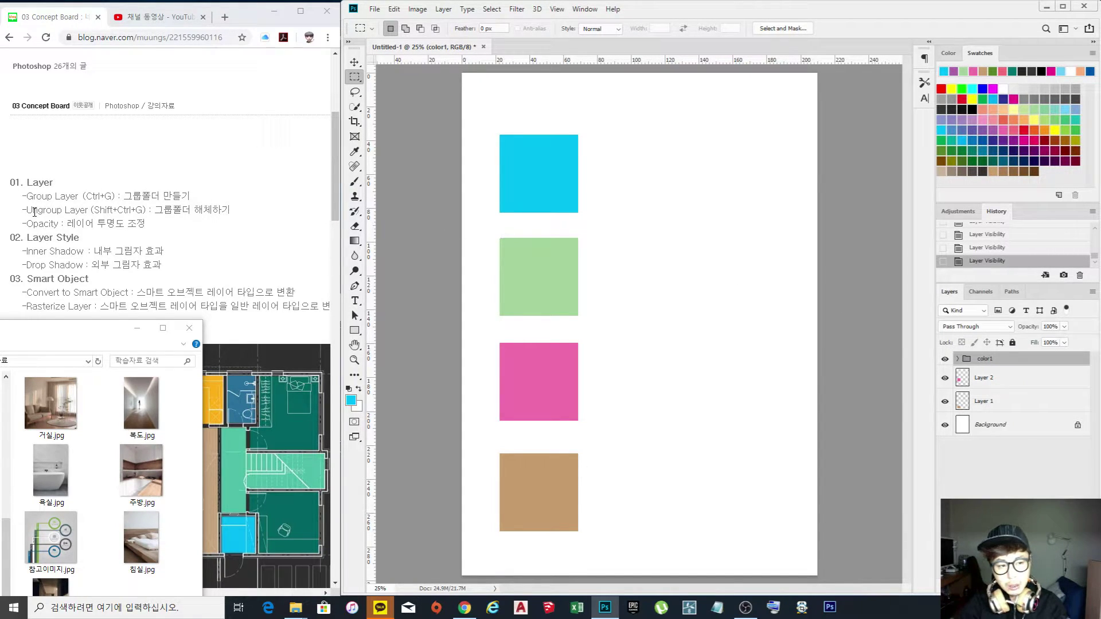
# Highlight the Ungroup Layer shortcut in the browser notes, then review the layer grouping commands in Photoshop without applying any.
pyautogui.moveTo(33, 210); pyautogui.dragTo(143, 210)
pyautogui.click(446, 10)
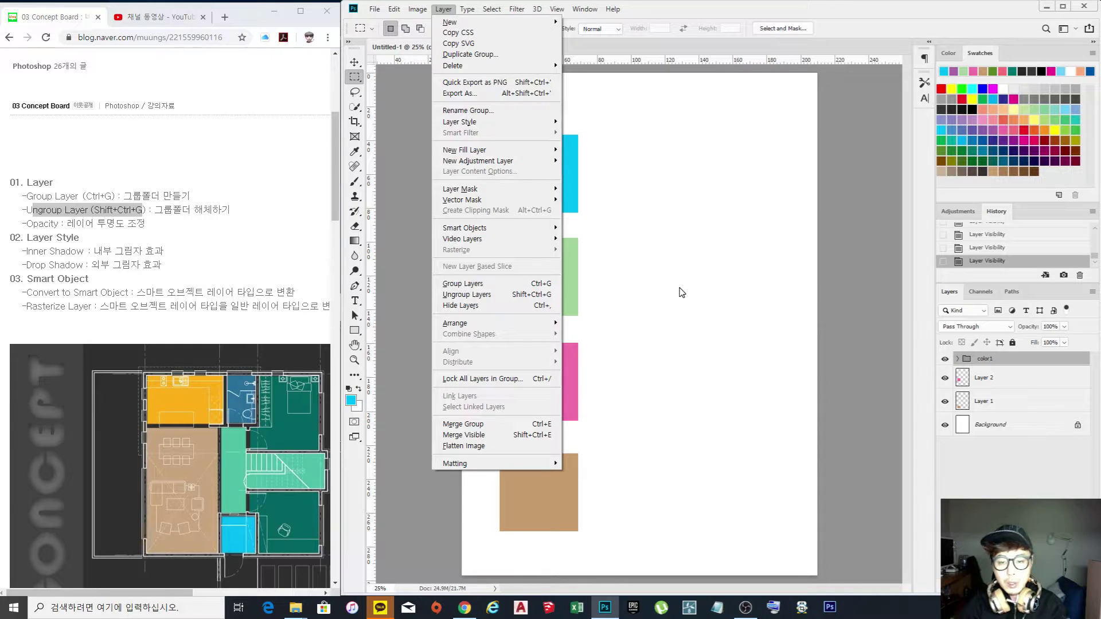
pyautogui.click(681, 293)
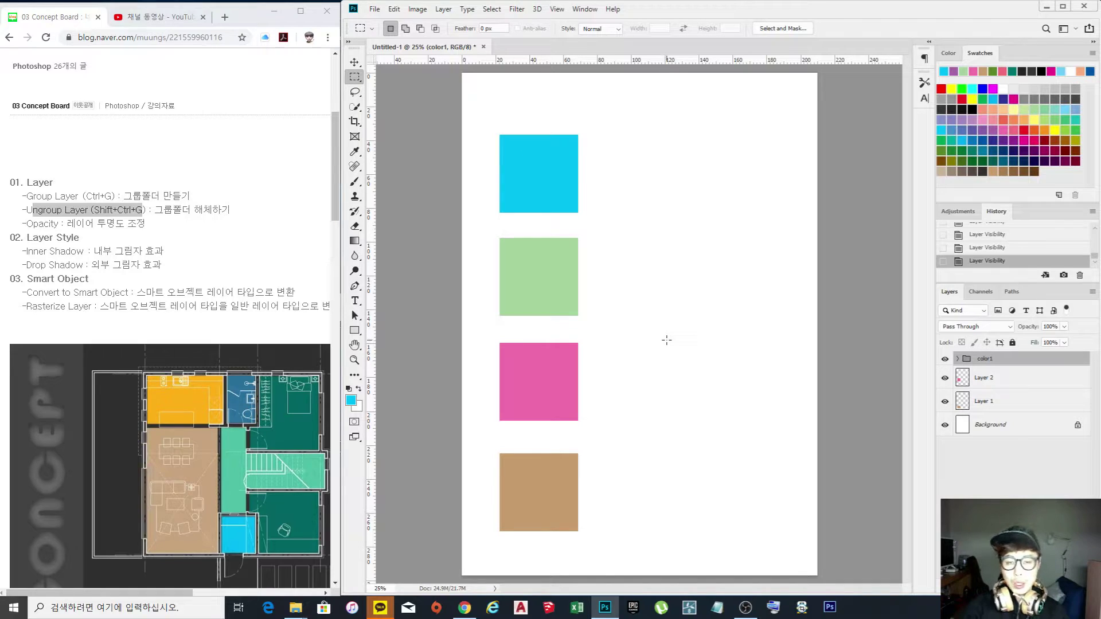
# Ungroup the color1 group into its separate layers.
pyautogui.click(1007, 379)
pyautogui.click(1006, 361)
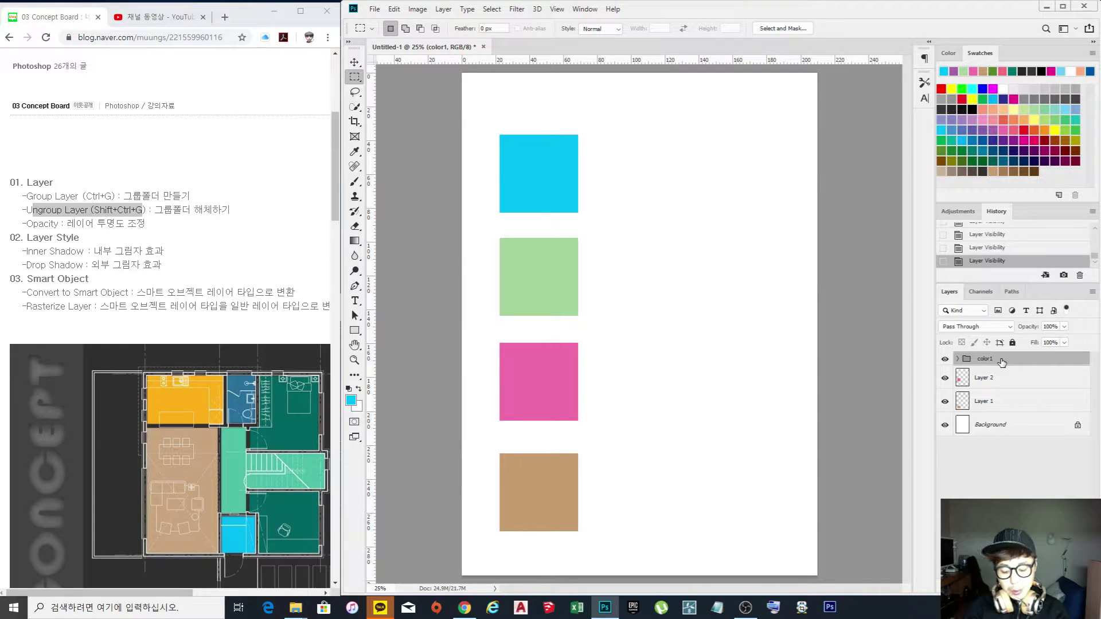
pyautogui.hotkey('ctrl', 'shift', 'g')
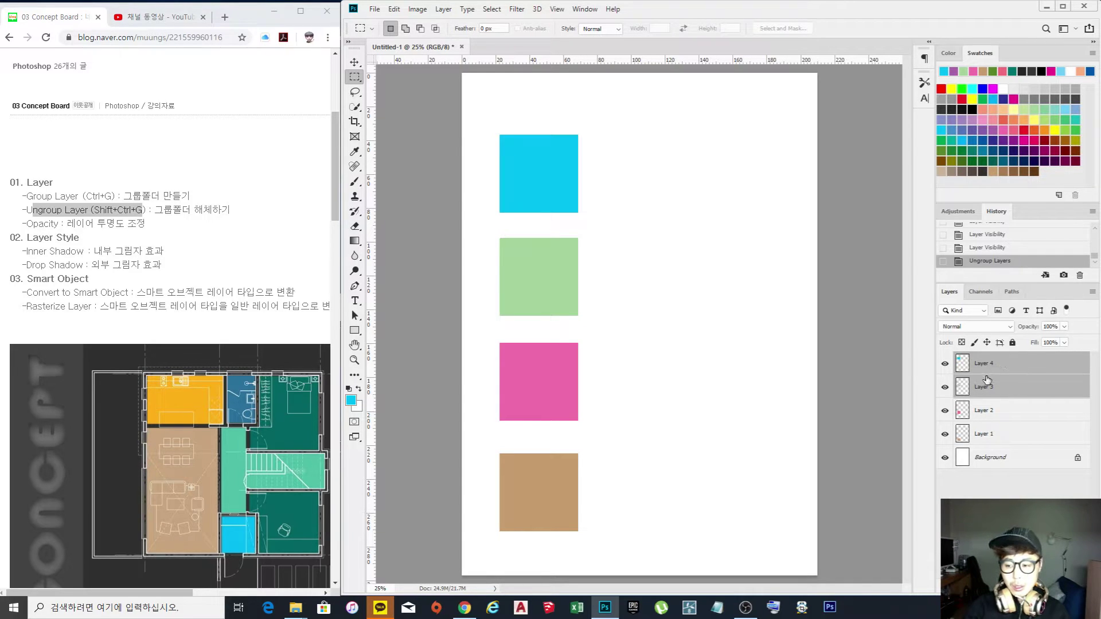
# Select the released Layer 4 and Layer 3 alternately, then undo the ungrouping.
pyautogui.click(988, 365)
pyautogui.click(989, 387)
pyautogui.click(996, 369)
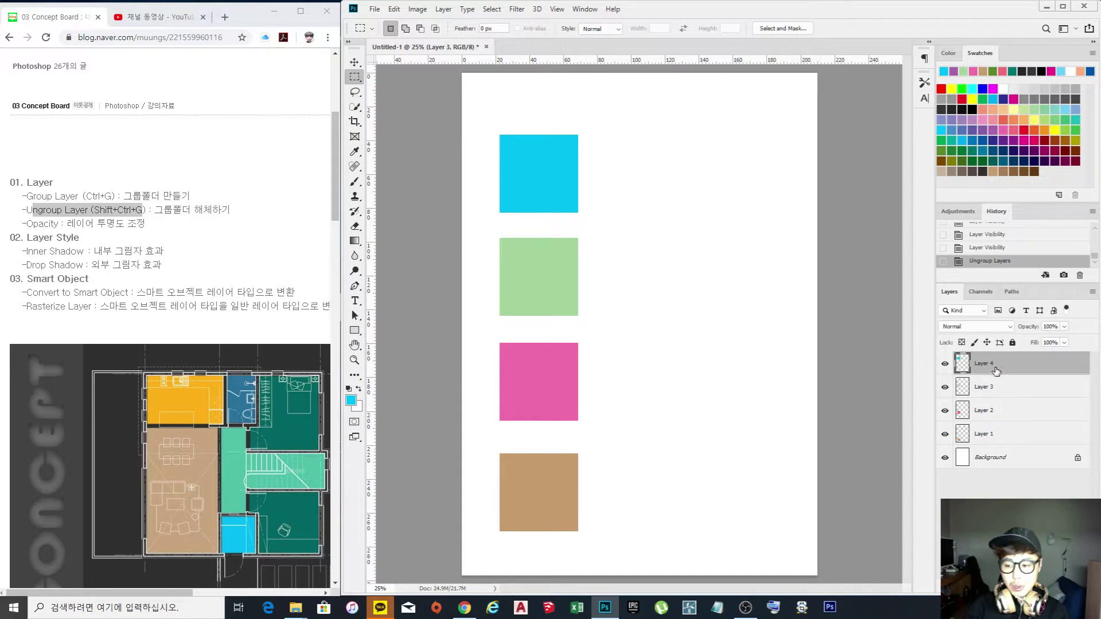
pyautogui.click(994, 386)
pyautogui.click(995, 367)
pyautogui.click(994, 387)
pyautogui.click(995, 367)
pyautogui.click(994, 388)
pyautogui.click(999, 364)
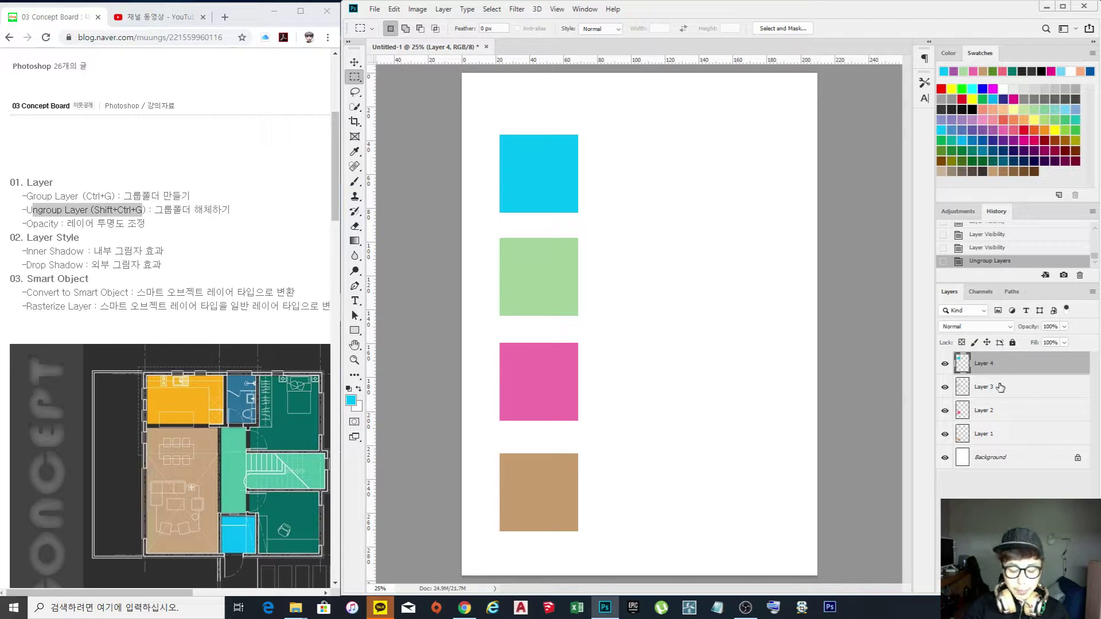
pyautogui.hotkey('ctrl', 'z')
# Try ungrouping color1 again and selecting its layers separately, then undo the ungrouping.
pyautogui.click(1014, 388)
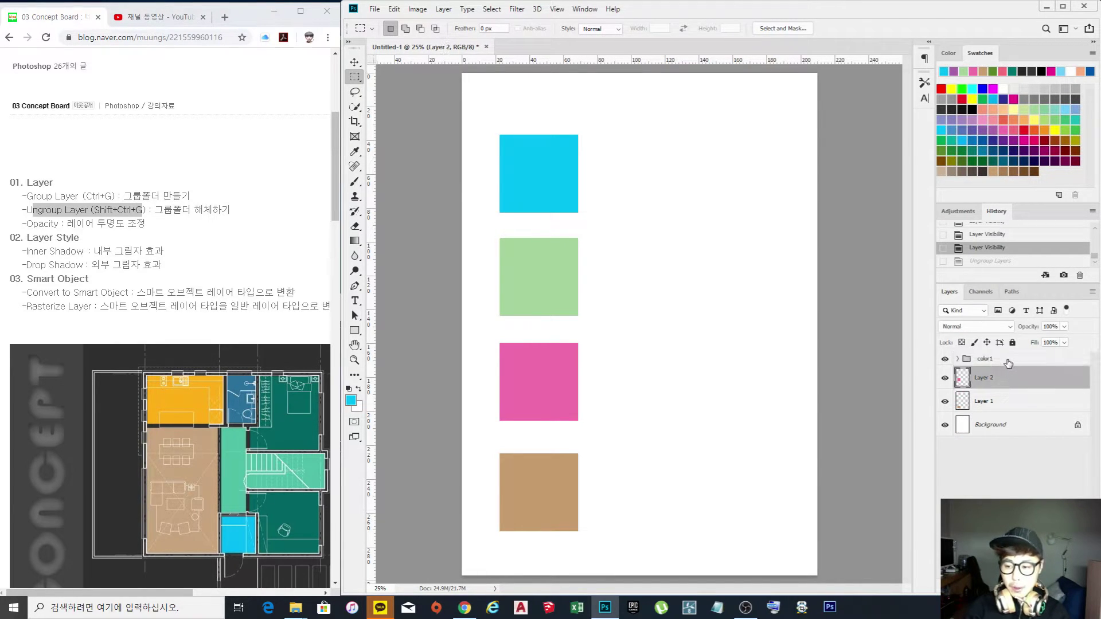
pyautogui.click(987, 360)
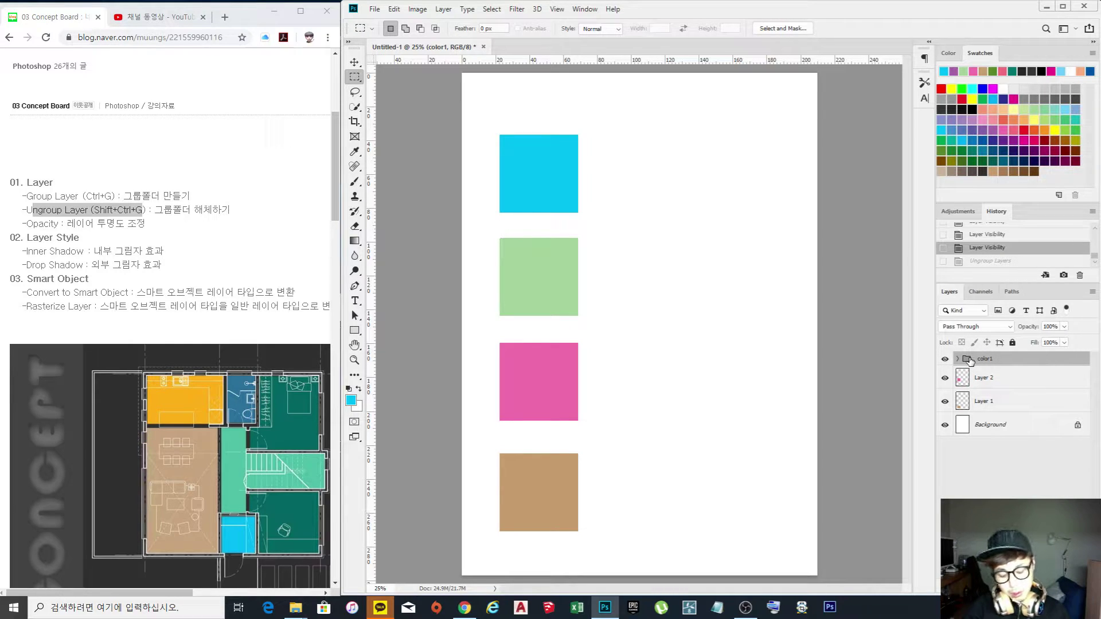
pyautogui.hotkey('ctrl', 'shift', 'g')
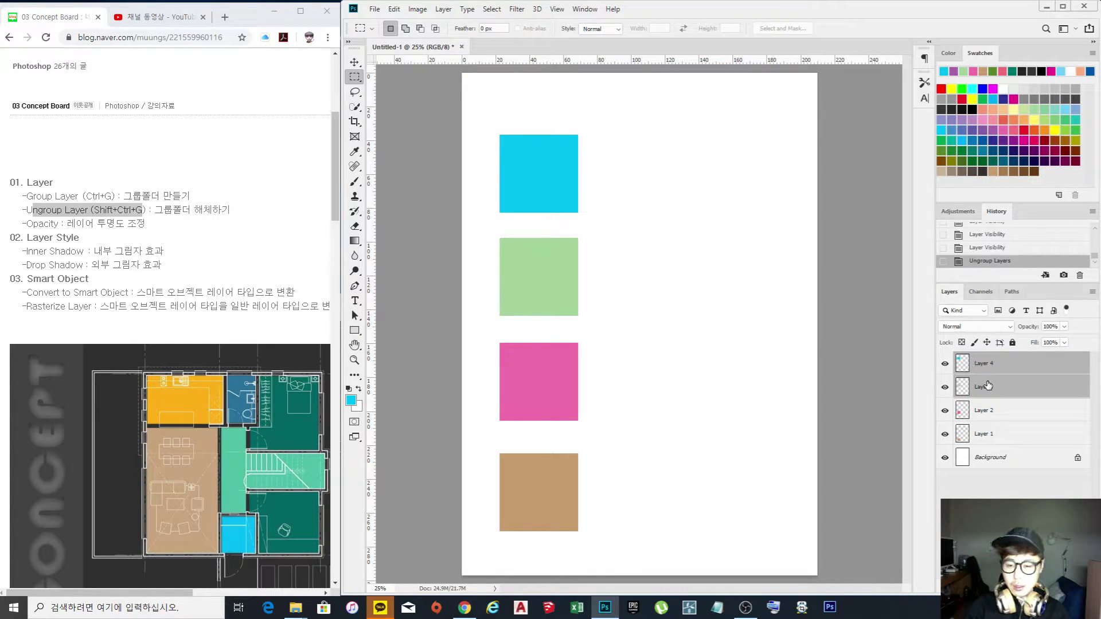
pyautogui.click(1004, 393)
pyautogui.click(1005, 367)
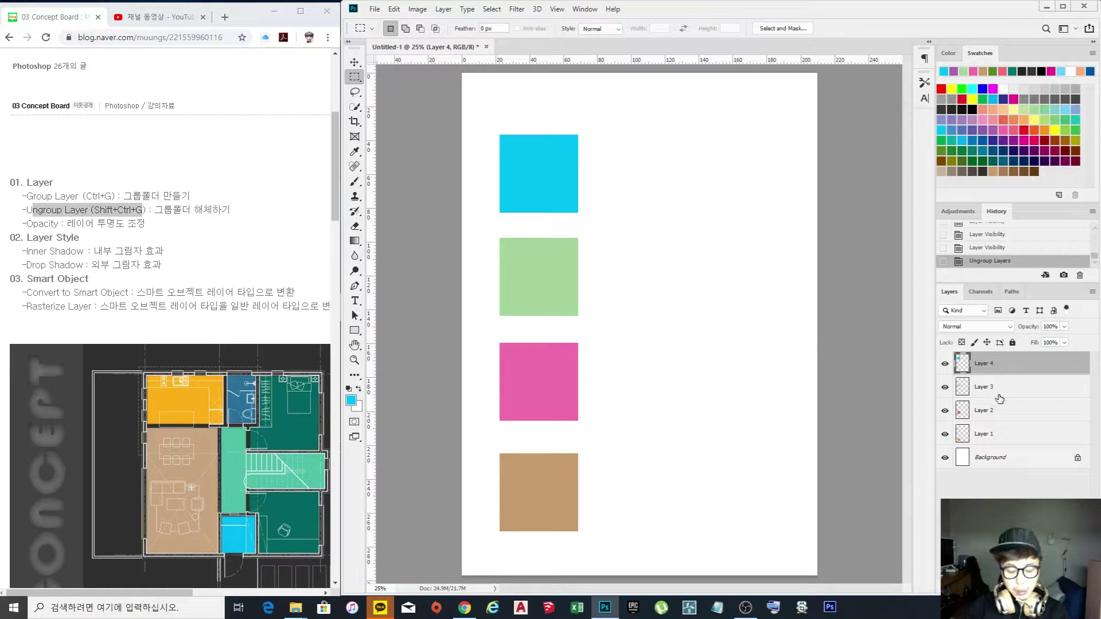
pyautogui.hotkey('ctrl', 'z')
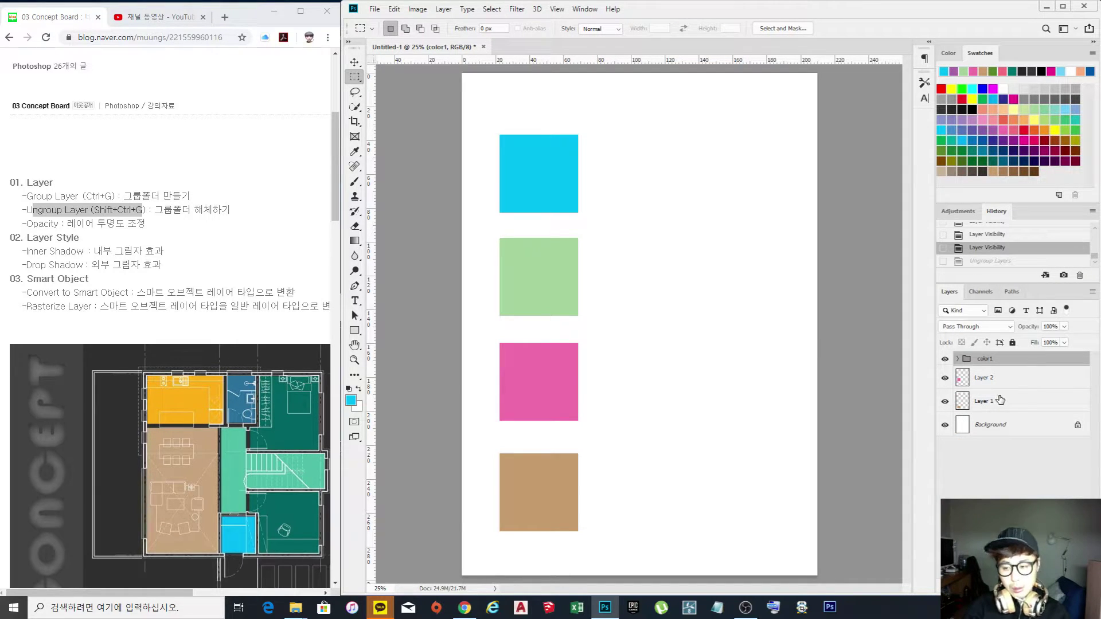
# Expand color1 and move Layer 4 and Layer 3 together out of the group, placing them above it.
pyautogui.click(957, 360)
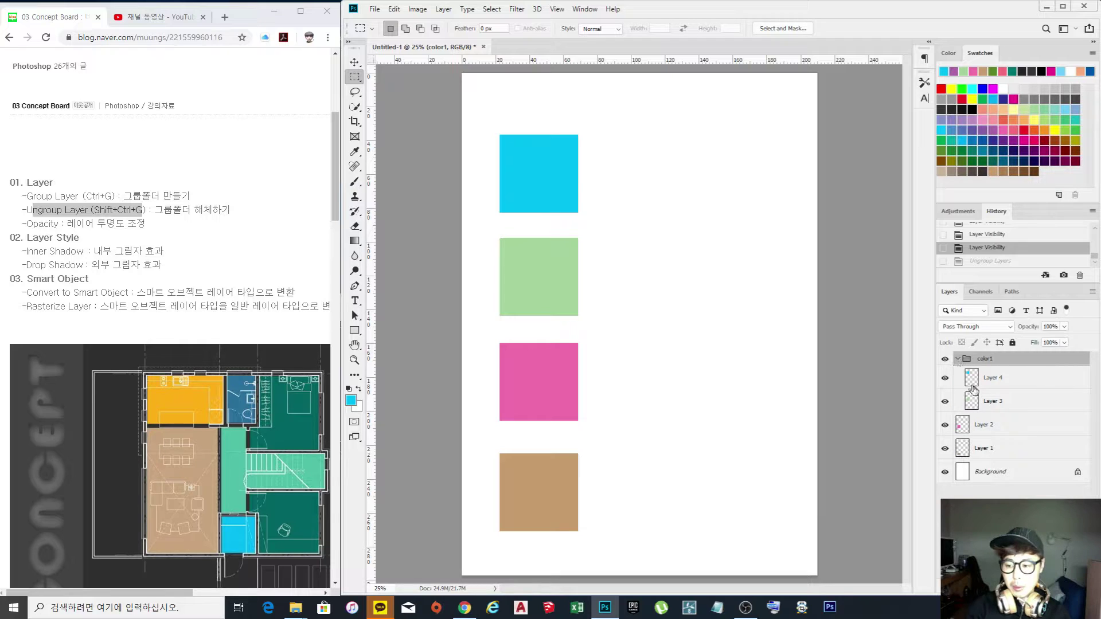
pyautogui.click(1004, 383)
pyautogui.keyDown('shift'); pyautogui.click(1002, 405); pyautogui.keyUp('shift')
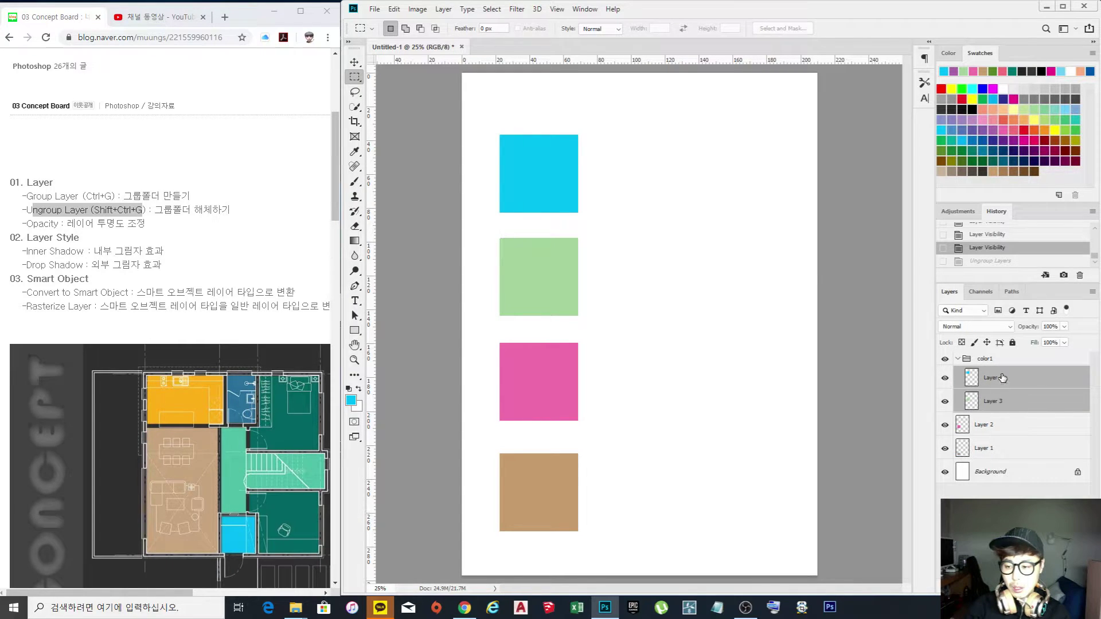
pyautogui.moveTo(1002, 378); pyautogui.dragTo(1007, 354)
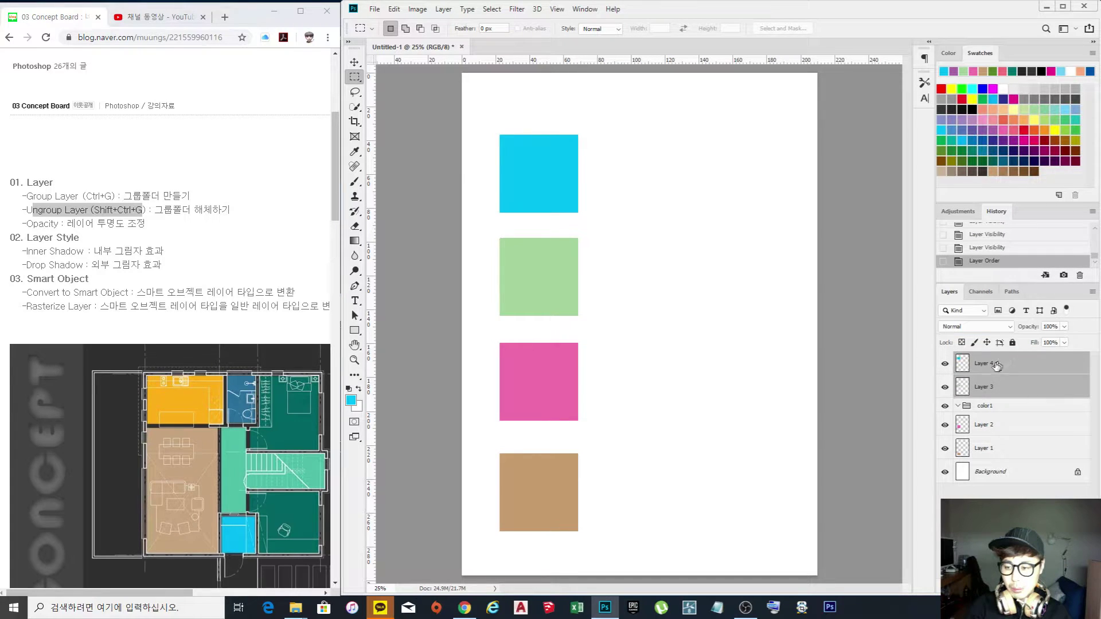
# Delete the empty color1 group.
pyautogui.click(1003, 406)
pyautogui.moveTo(1022, 407); pyautogui.dragTo(1040, 454)
pyautogui.hotkey('shift', 'ctrl', 'g')
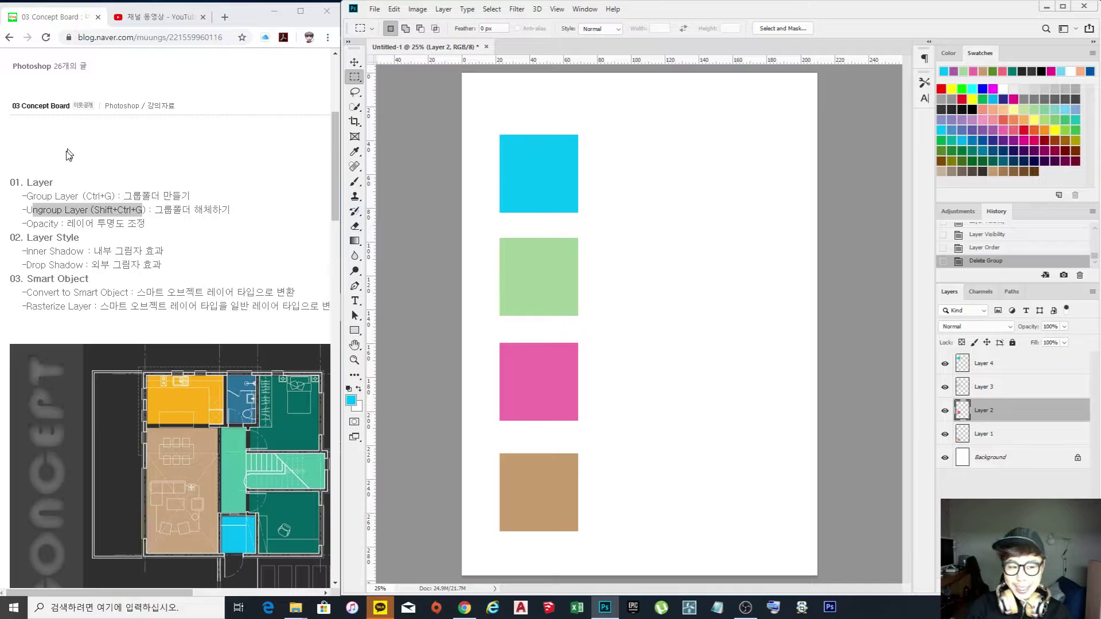
# Point out the Ungroup Layer shortcut in the browser notes, then return to the Photoshop layers.
pyautogui.moveTo(93, 211); pyautogui.dragTo(138, 209)
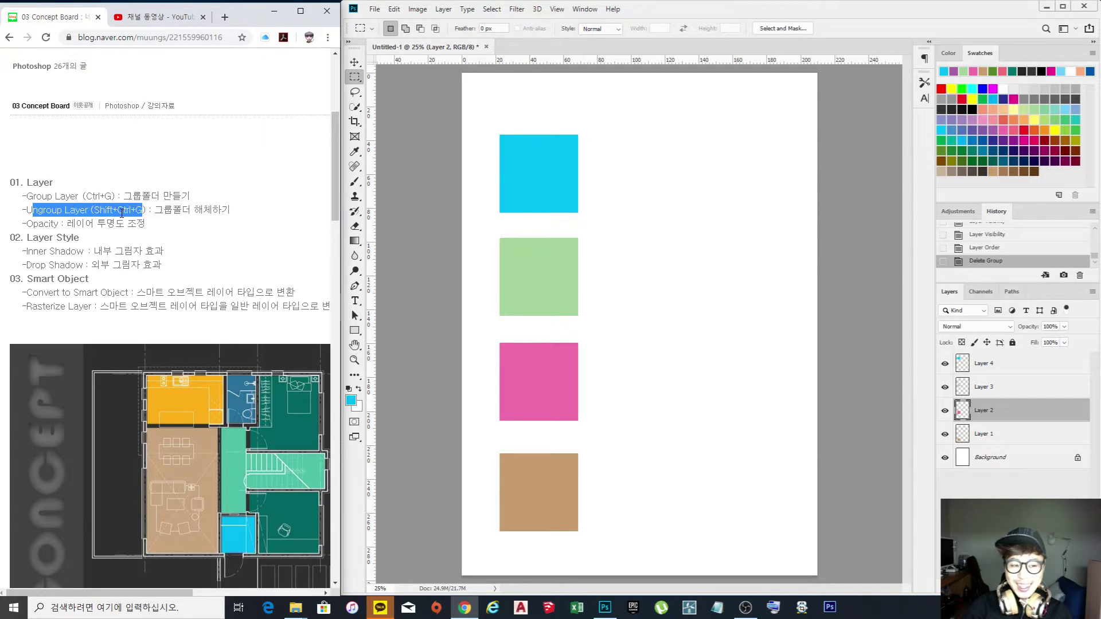
pyautogui.moveTo(1051, 404); pyautogui.dragTo(1011, 390)
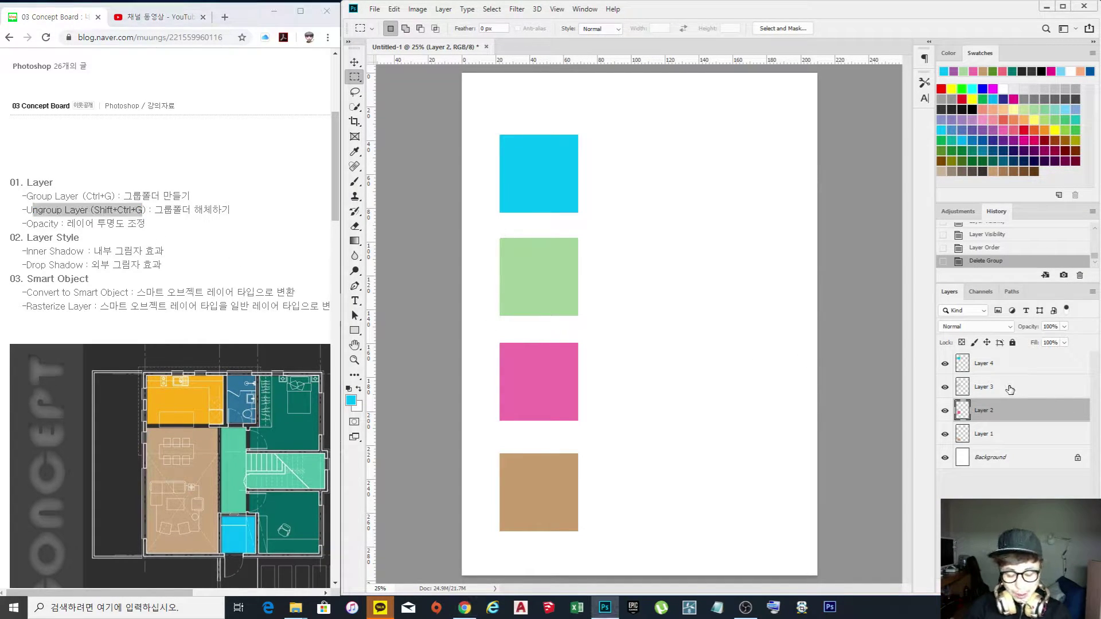
# Try grouping Layer 2, undo back to color1 containing Layer 4 and Layer 3, and make color1 visible.
pyautogui.hotkey('ctrl', 'g')
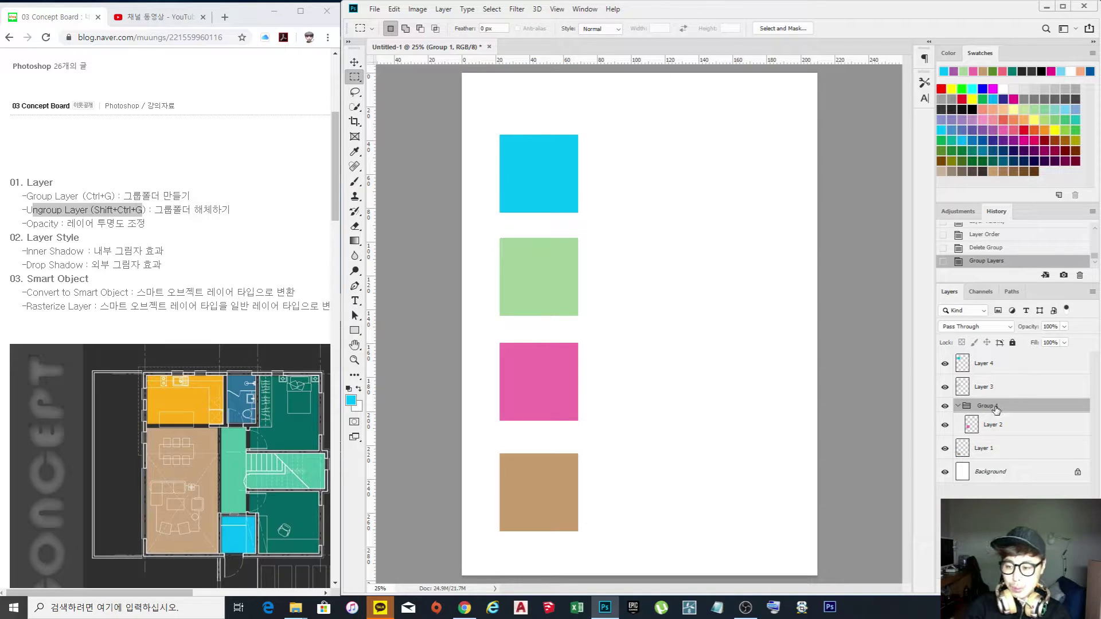
pyautogui.hotkey('ctrl', 'z')
pyautogui.hotkey('ctrl', 'z')
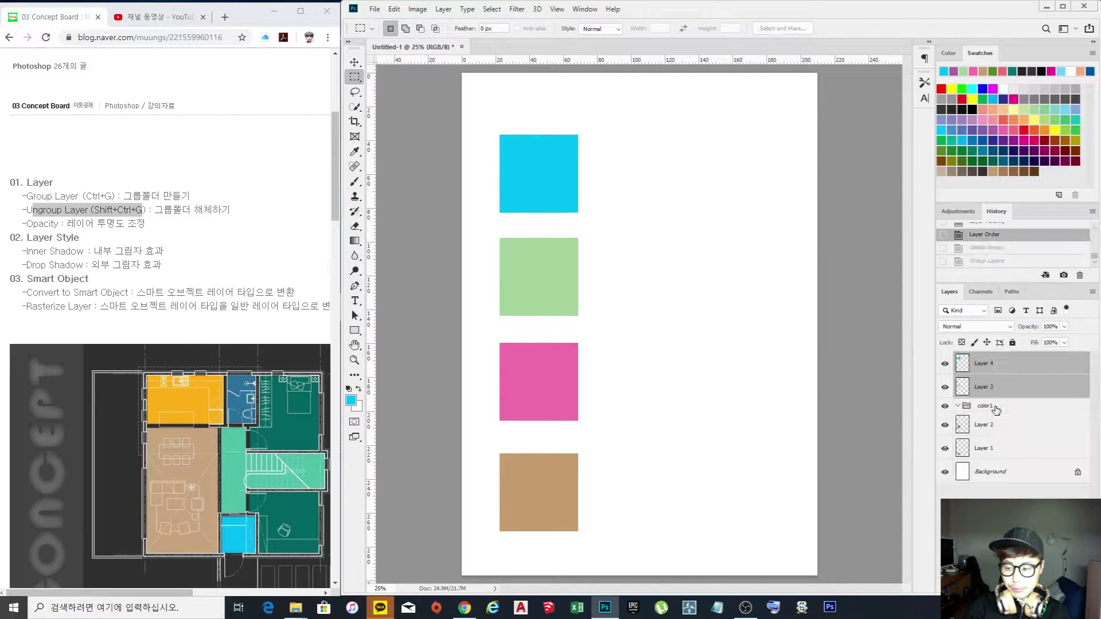
pyautogui.hotkey('ctrl', 'z')
pyautogui.hotkey('ctrl', 'z')
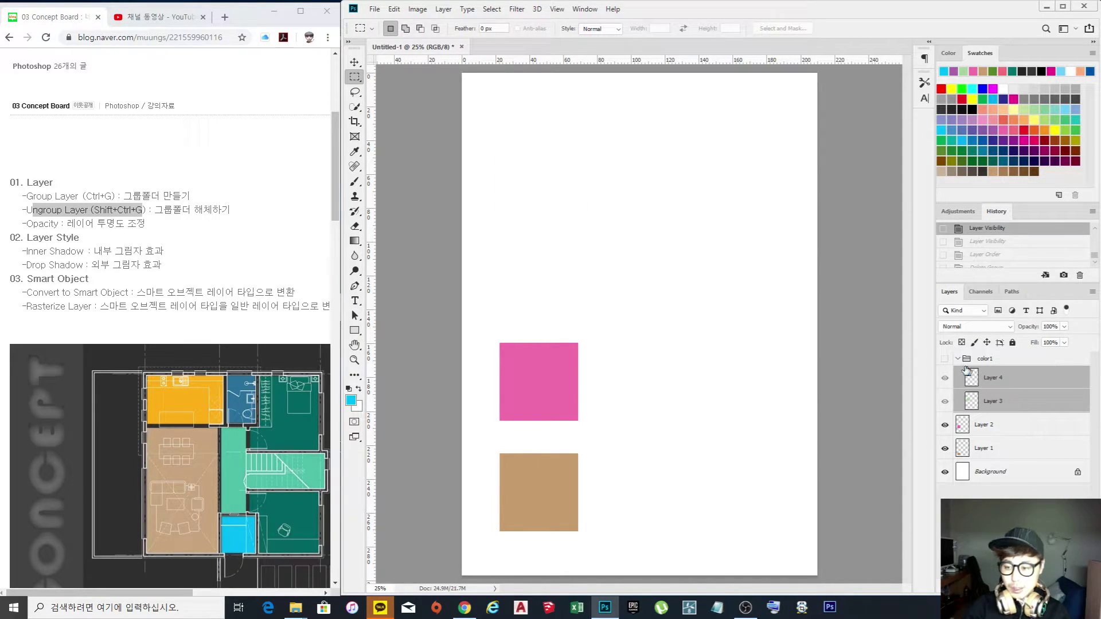
pyautogui.click(945, 360)
# Move Layer 4 out of color1 to between Layer 2 and Layer 1, and select Layer 3.
pyautogui.click(1003, 381)
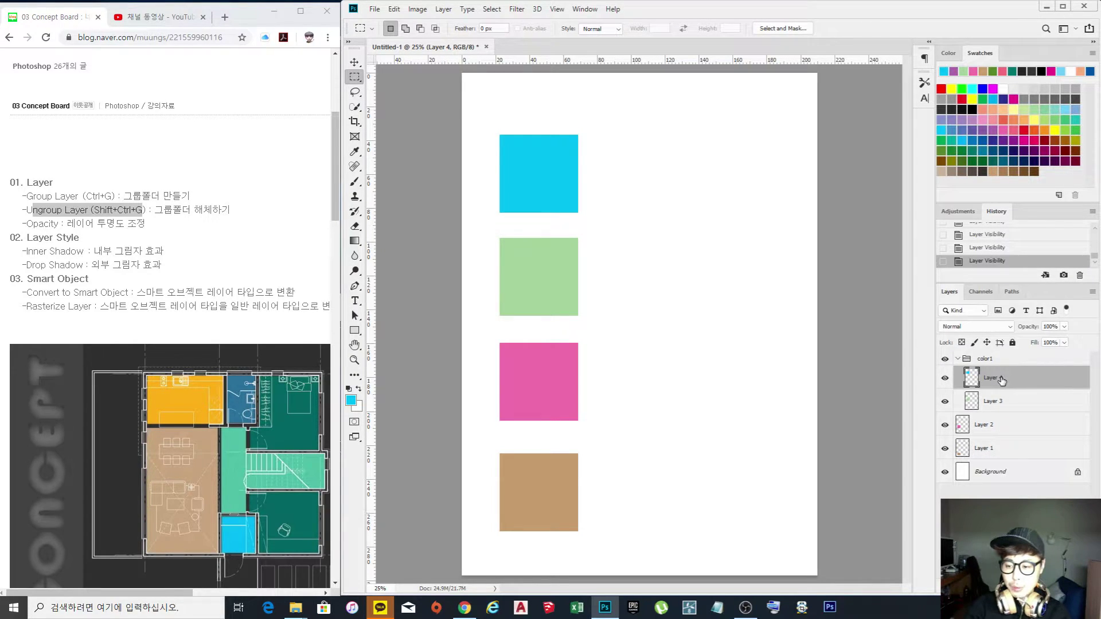
pyautogui.moveTo(1003, 381); pyautogui.dragTo(1014, 436)
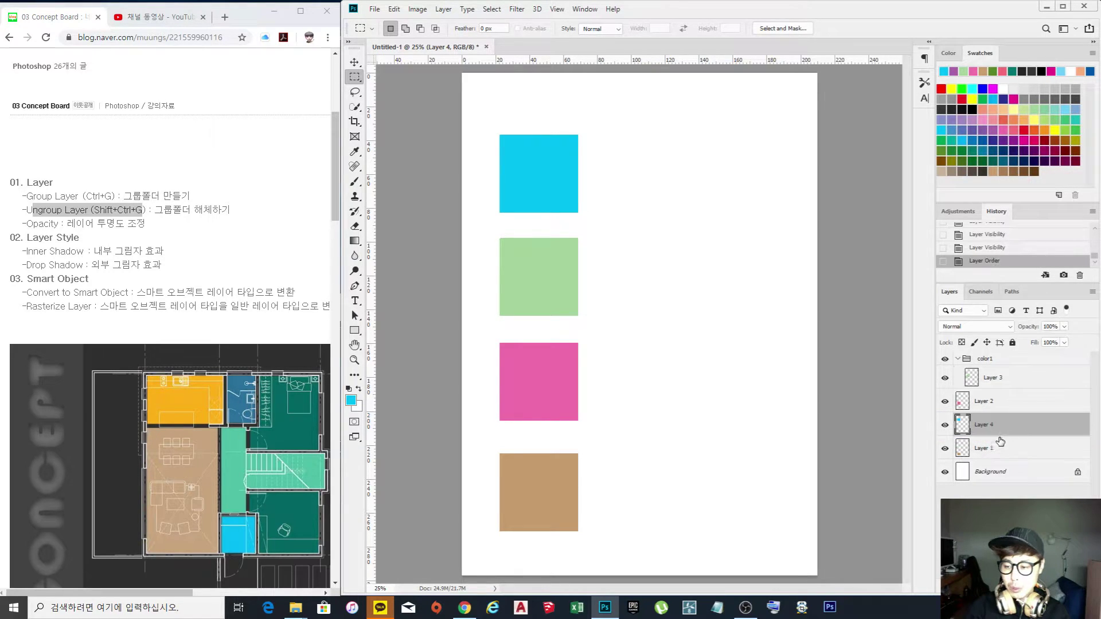
pyautogui.click(1011, 379)
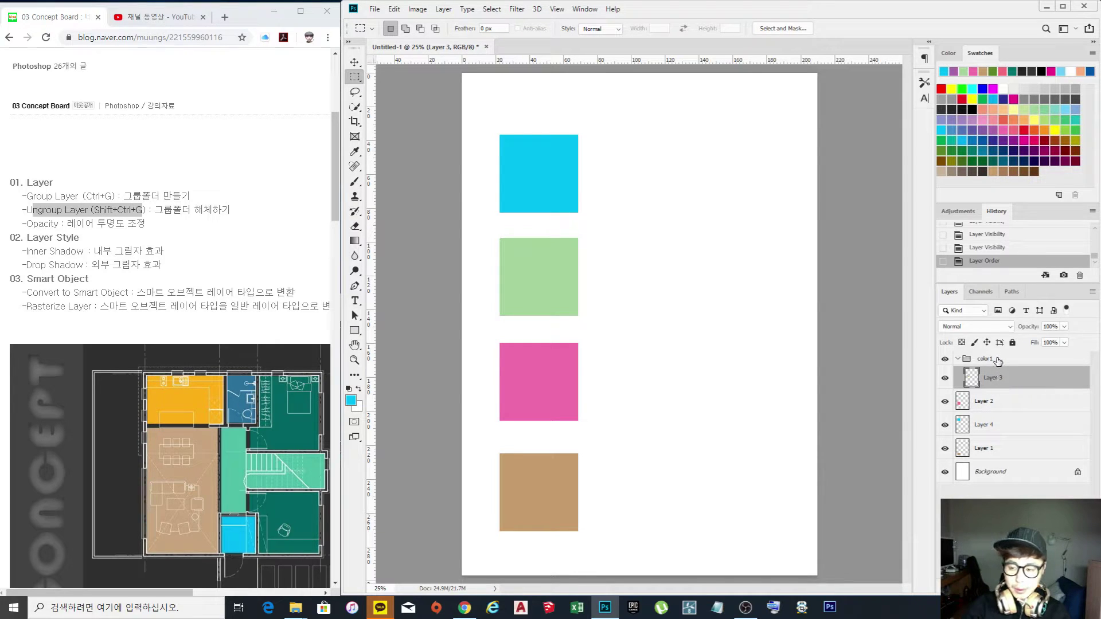
# Ungroup color1 and put Layer 3 and Layer 2 together in a new group.
pyautogui.click(998, 360)
pyautogui.hotkey('shift', 'ctrl', 'g')
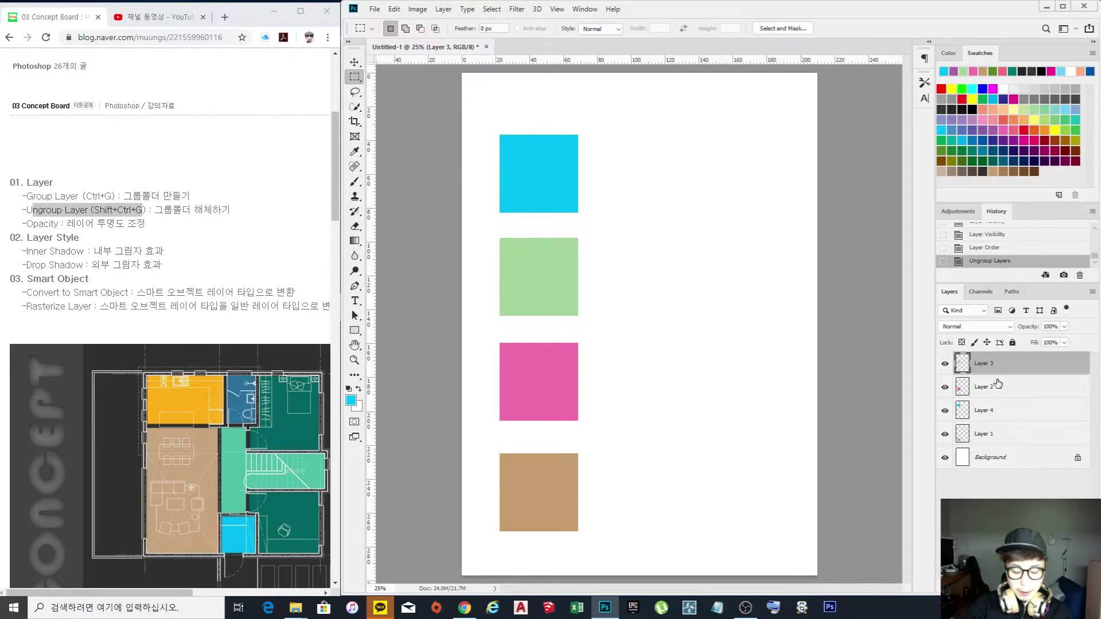
pyautogui.keyDown('shift'); pyautogui.click(1004, 389); pyautogui.keyUp('shift')
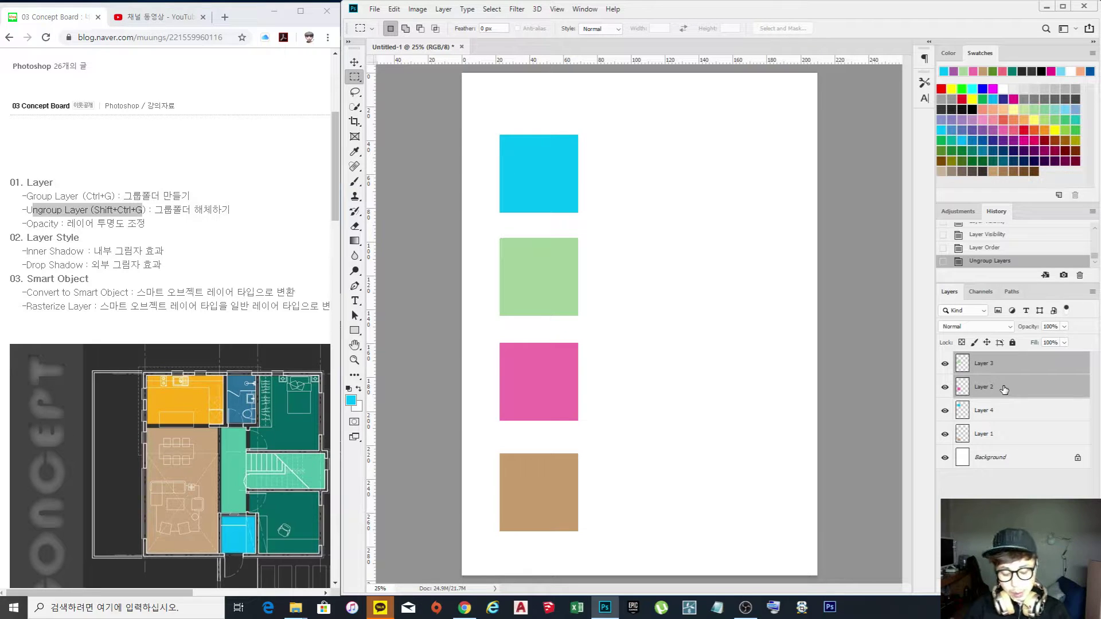
pyautogui.hotkey('ctrl', 'g')
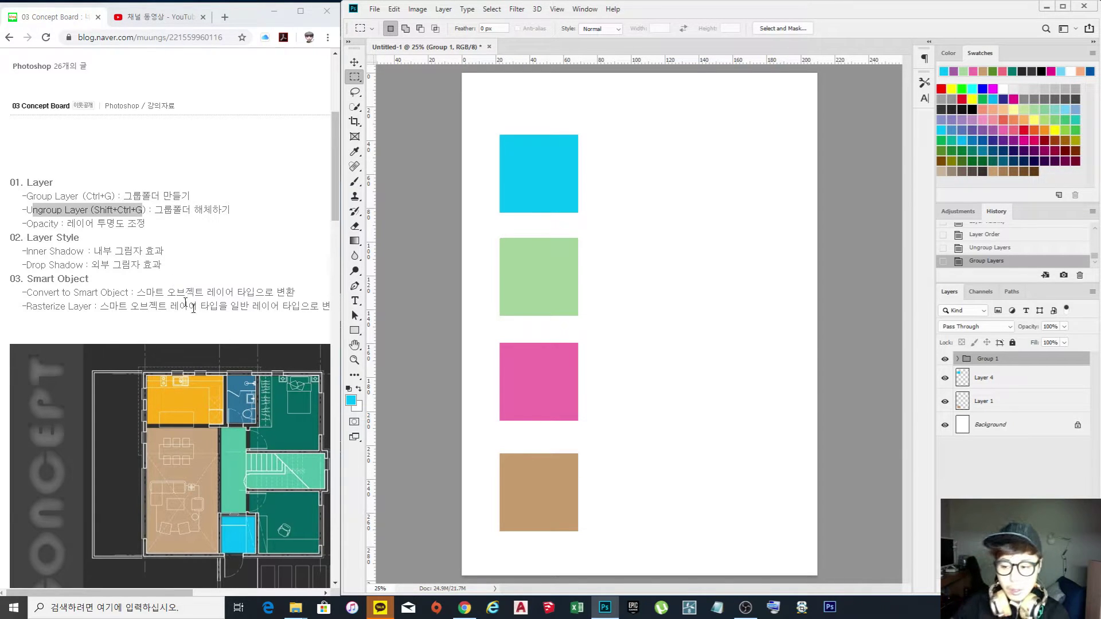
# Select Layer 1 and view the list of available Layer Style effects without applying one.
pyautogui.click(997, 402)
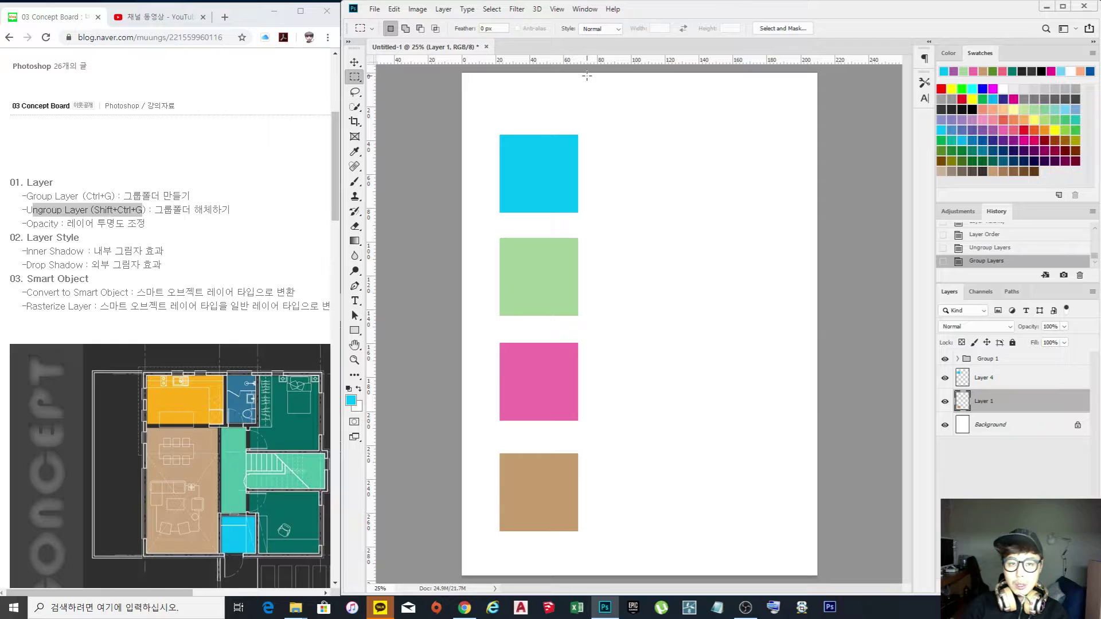
pyautogui.click(441, 12)
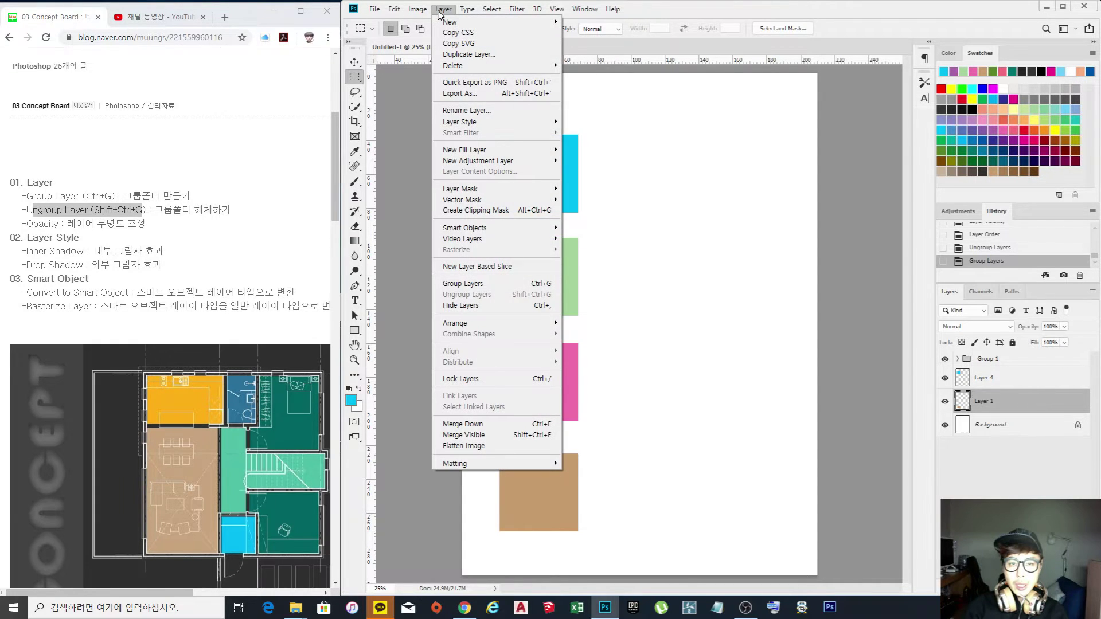
pyautogui.moveTo(464, 124)
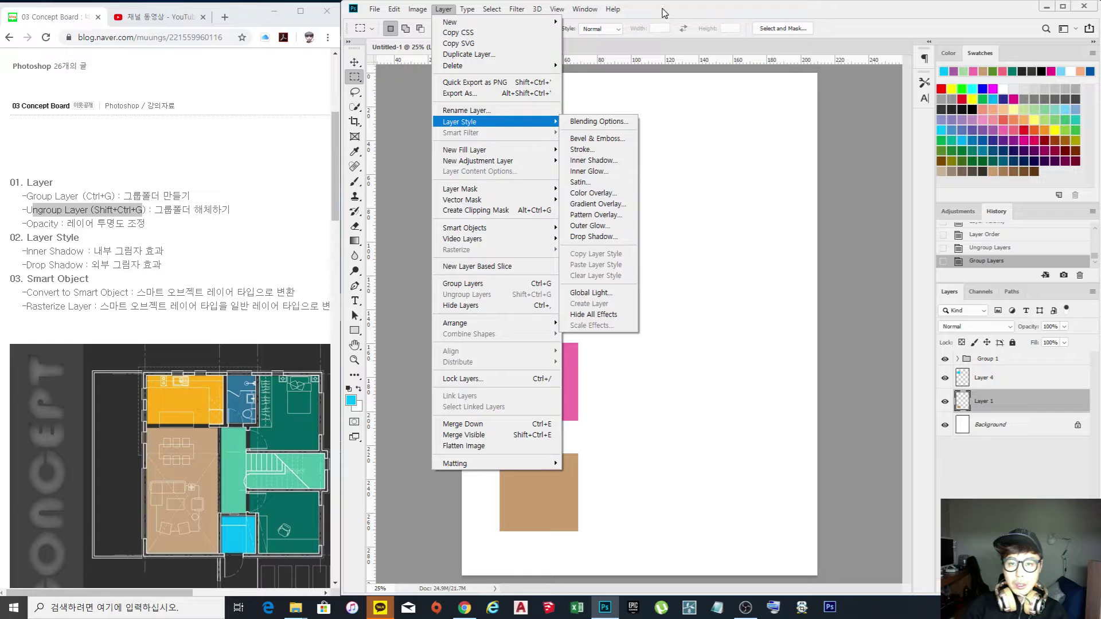
pyautogui.click(664, 12)
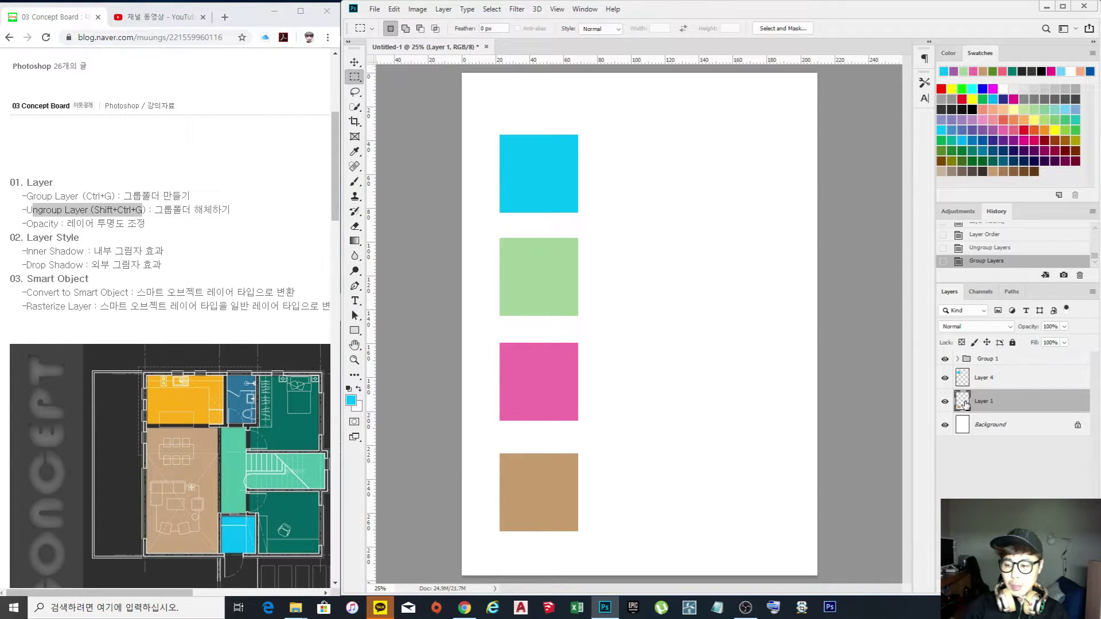
# Open Layer 1's Layer Style blending options in two different ways, closing them each time without changes.
pyautogui.doubleClick(1045, 403)
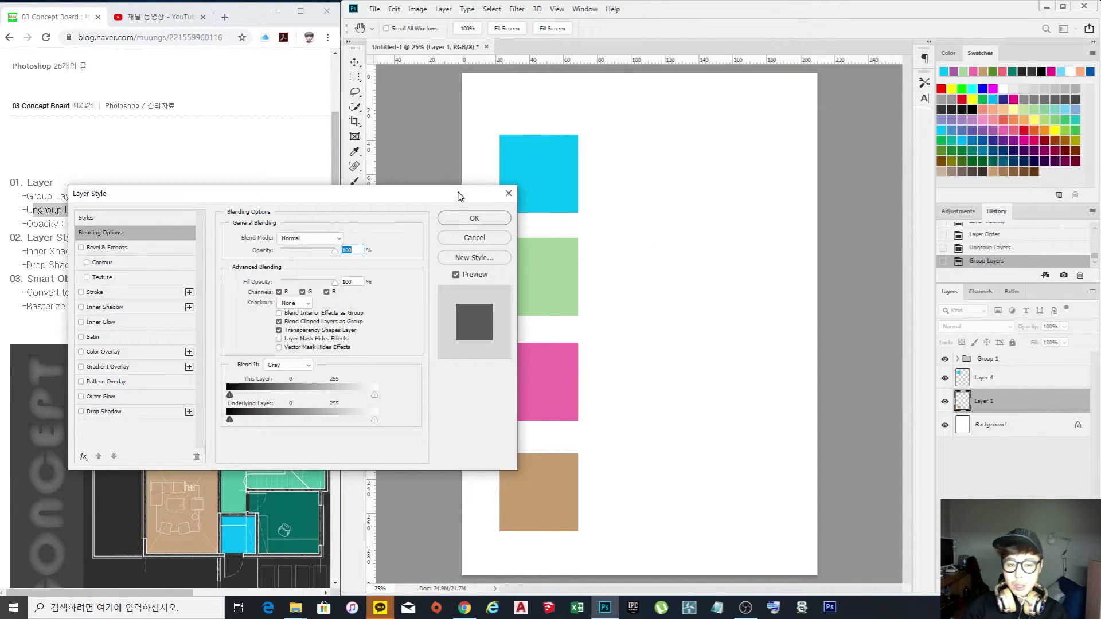
pyautogui.moveTo(449, 196); pyautogui.dragTo(771, 207)
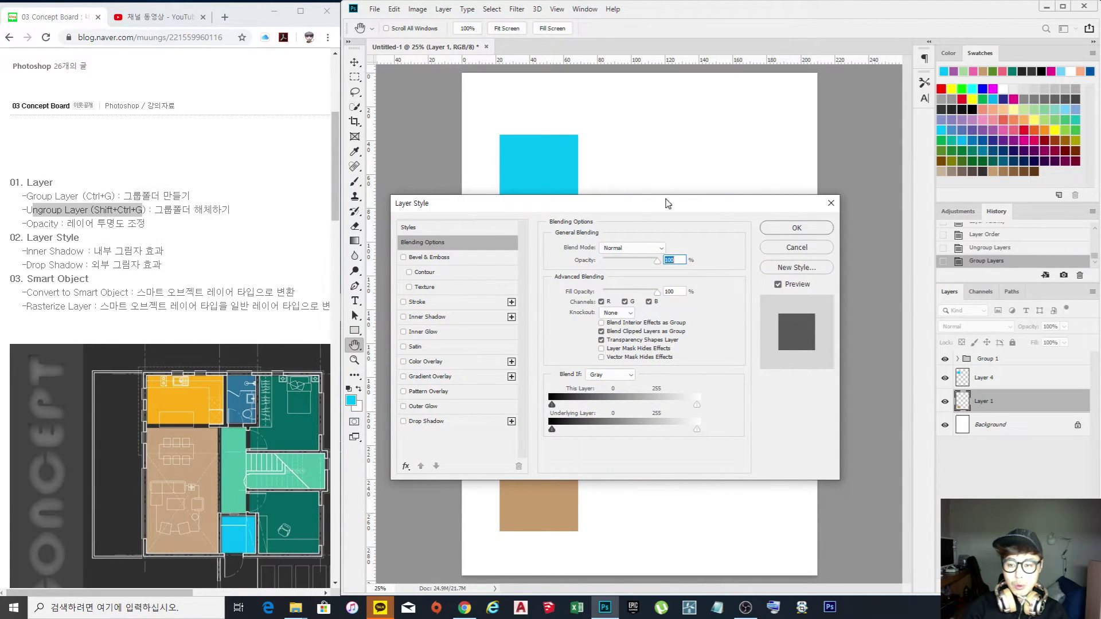
pyautogui.click(831, 203)
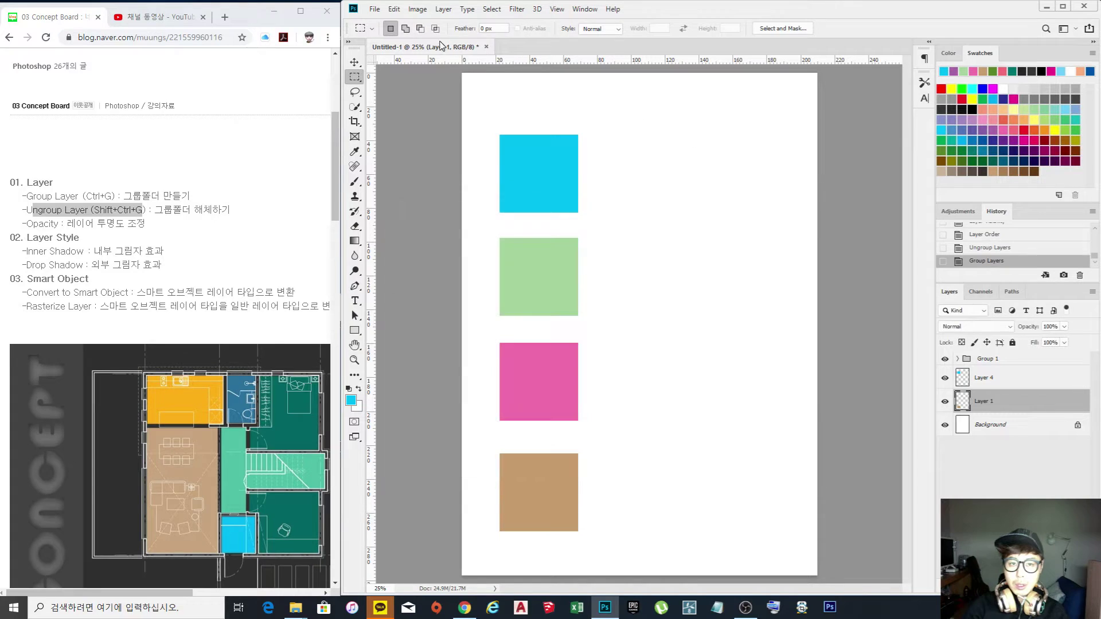
pyautogui.click(443, 9)
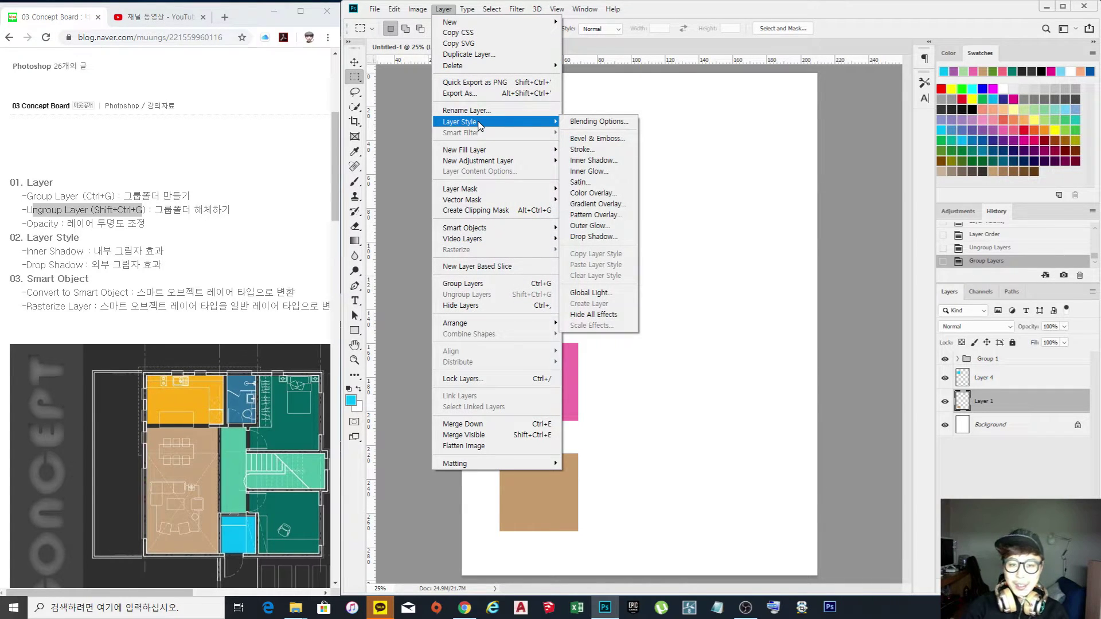
pyautogui.click(596, 122)
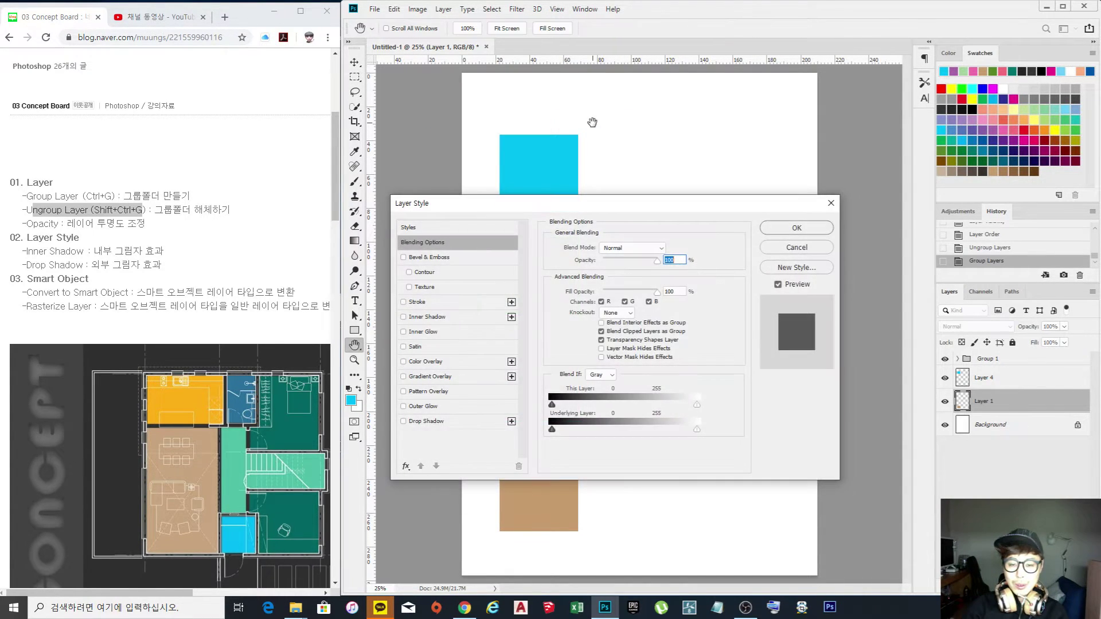
pyautogui.click(830, 204)
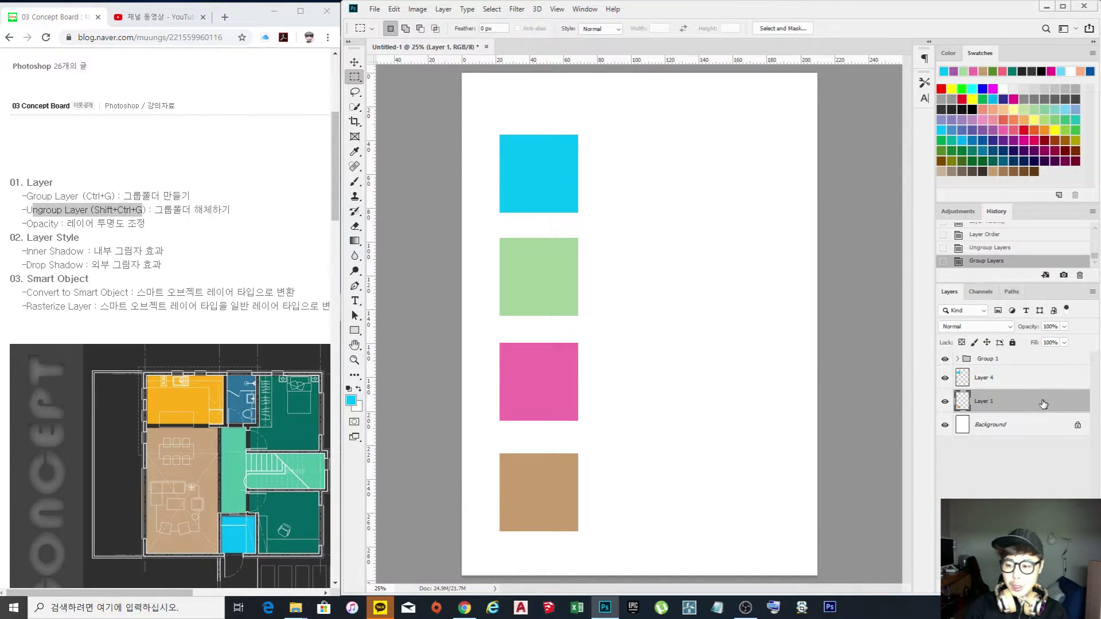
# Apply a Drop Shadow layer style to Layer 1 with its default settings.
pyautogui.doubleClick(1043, 404)
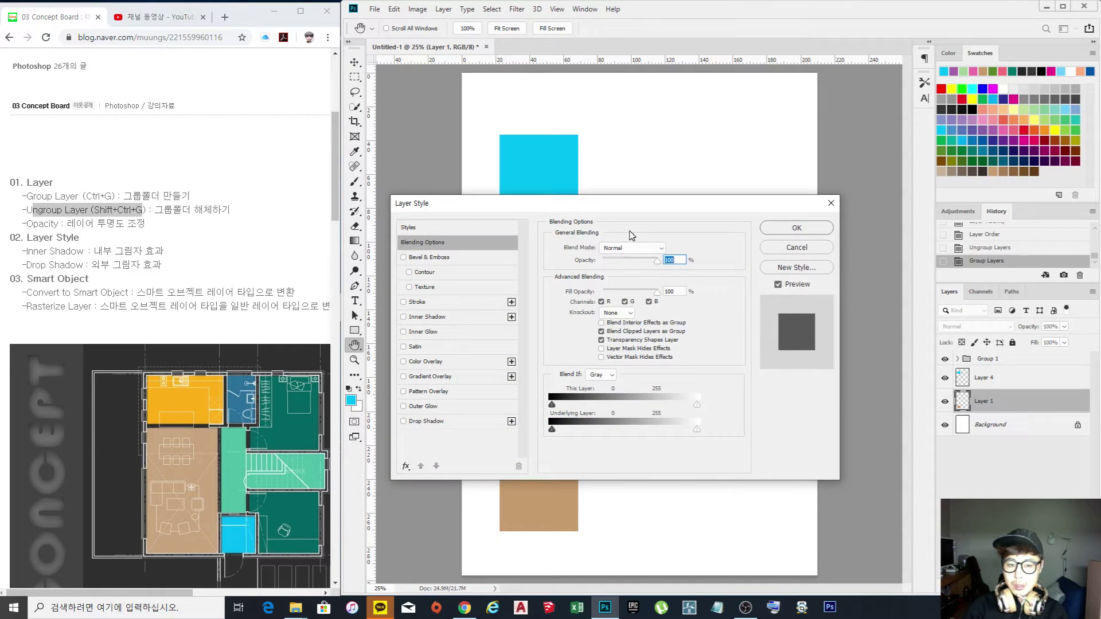
pyautogui.moveTo(641, 206); pyautogui.dragTo(658, 221)
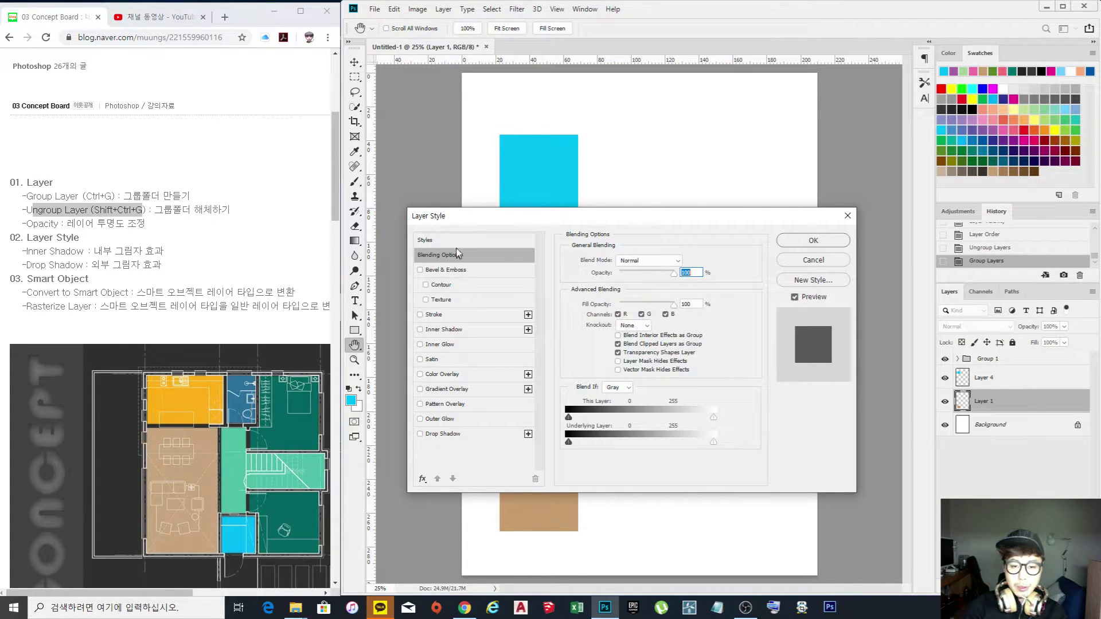
pyautogui.moveTo(614, 221); pyautogui.dragTo(632, 135)
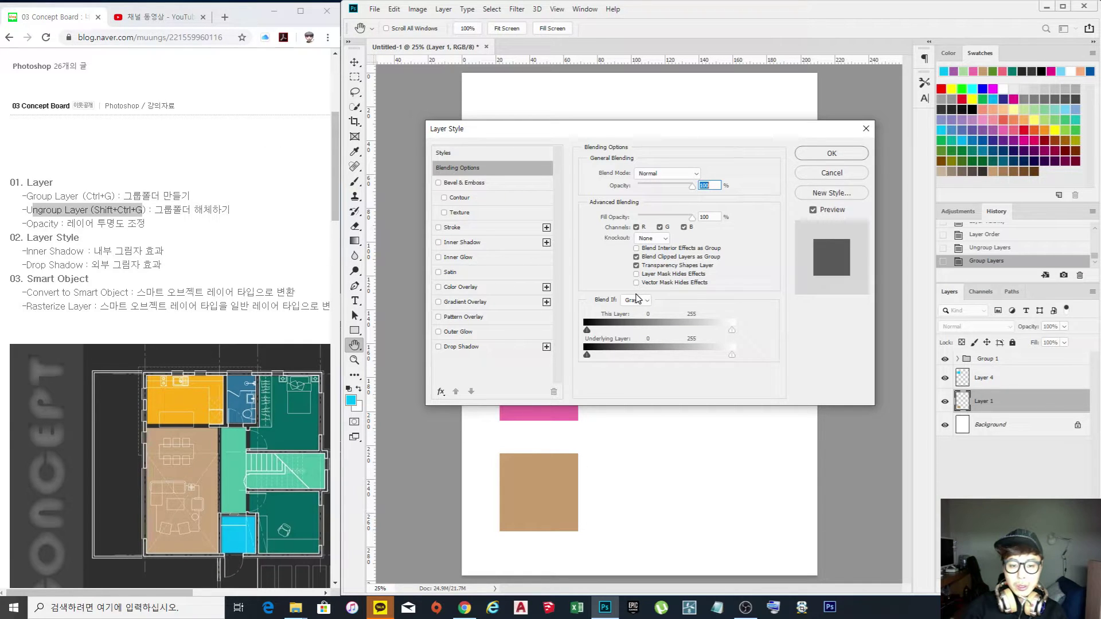
pyautogui.click(439, 347)
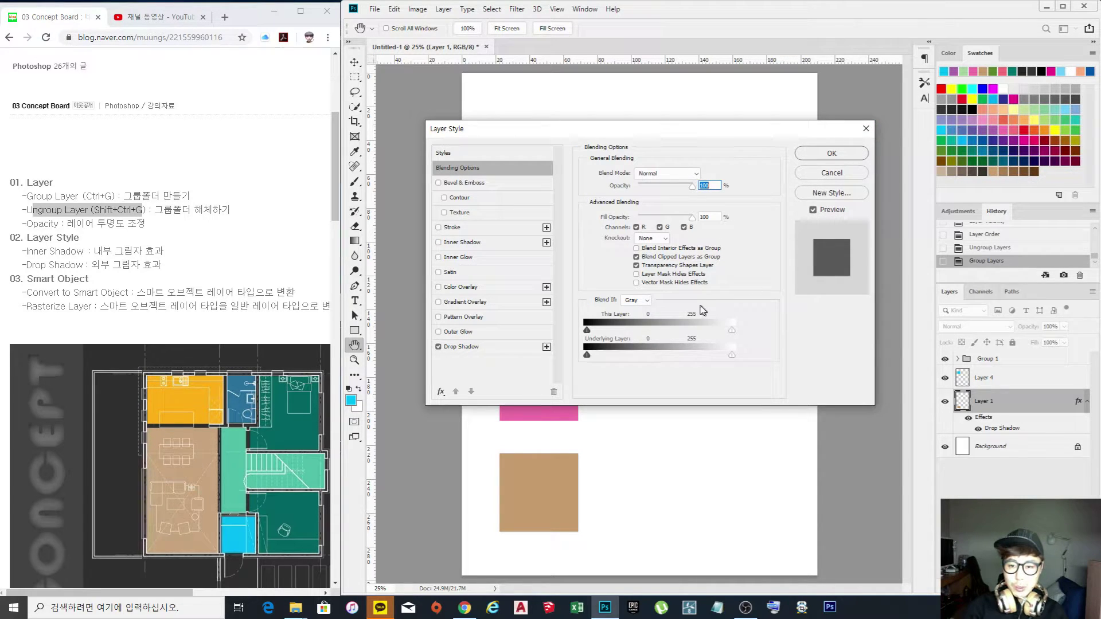
pyautogui.click(835, 154)
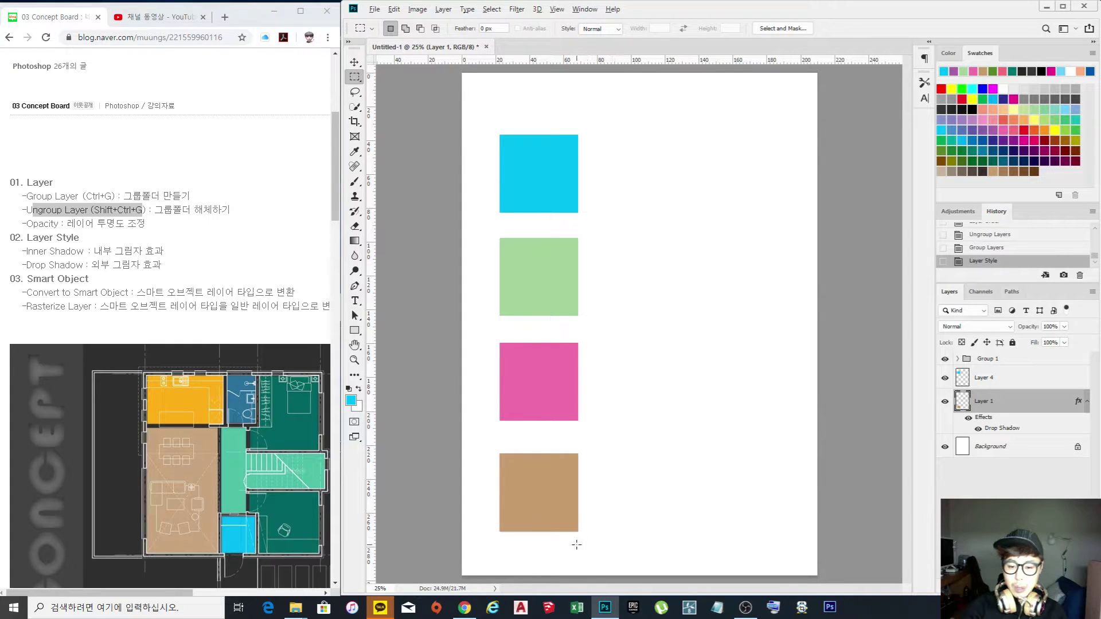
# Examine the edges of the brown square's drop shadow and compare them with the pink square's edges.
pyautogui.scroll(8, 577, 545)
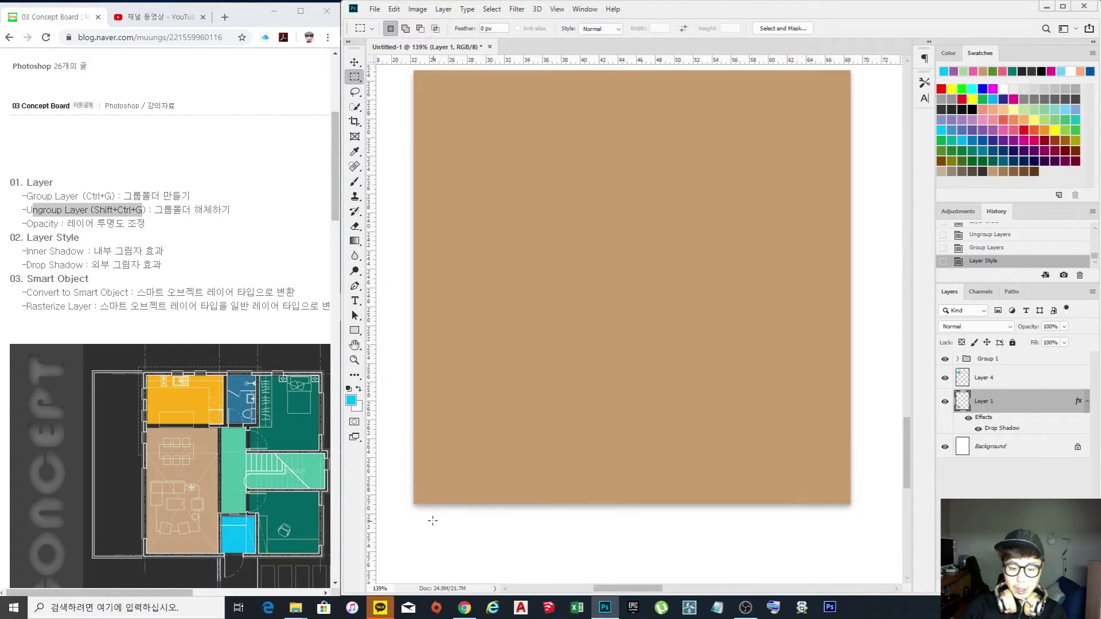
pyautogui.scroll(3, 433, 521)
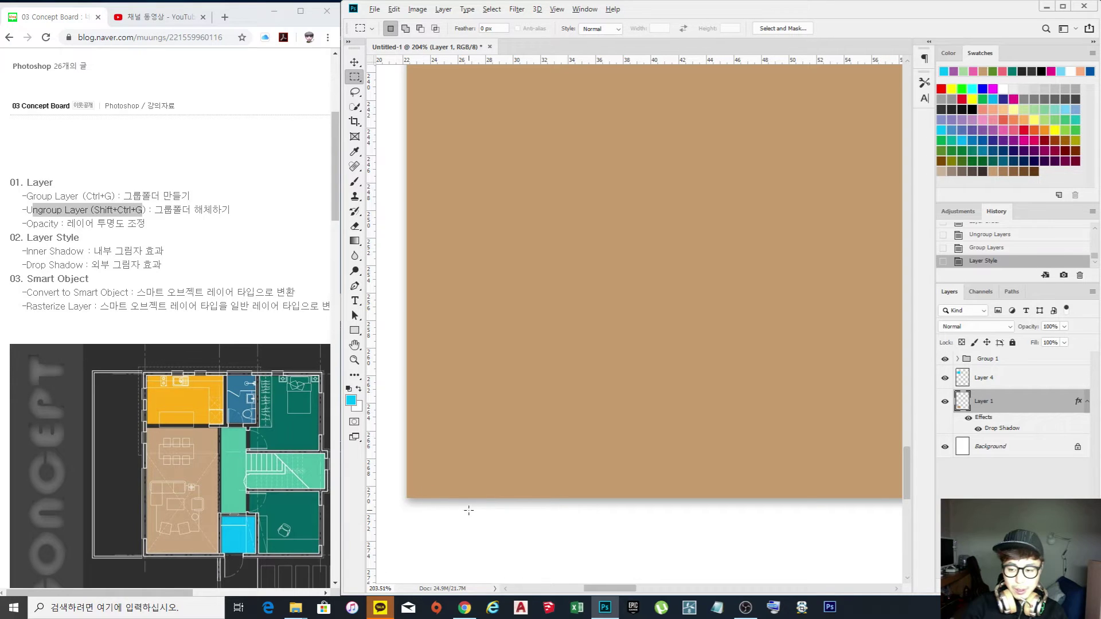
pyautogui.scroll(-7, 469, 511)
pyautogui.scroll(11, 784, 514)
pyautogui.scroll(-8, 665, 521)
pyautogui.scroll(4, 662, 283)
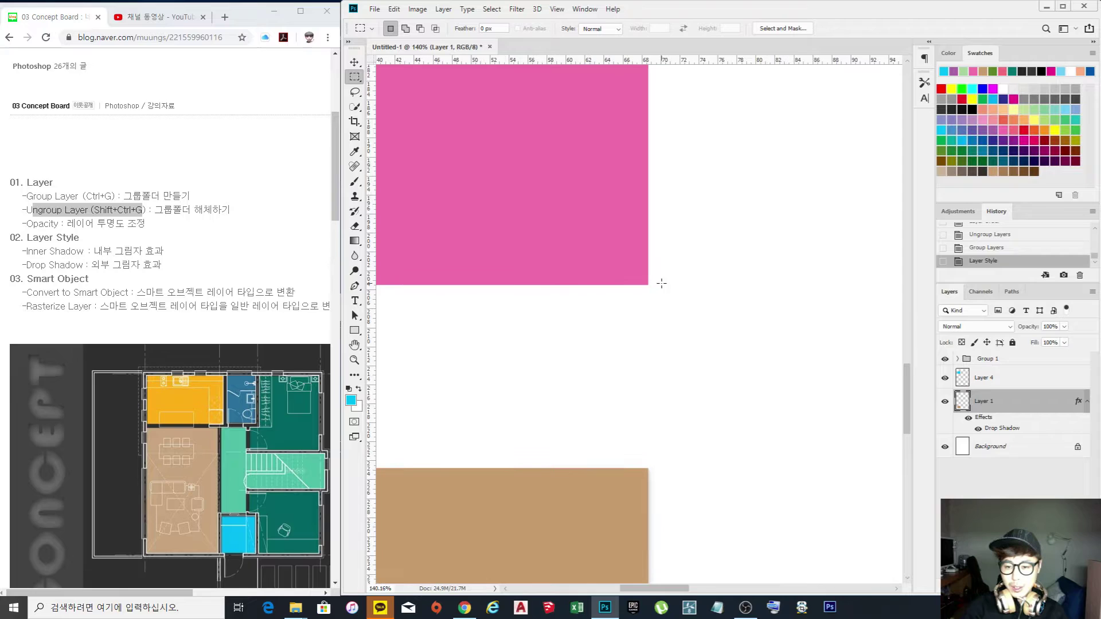
pyautogui.scroll(5, 661, 283)
pyautogui.scroll(-8, 671, 287)
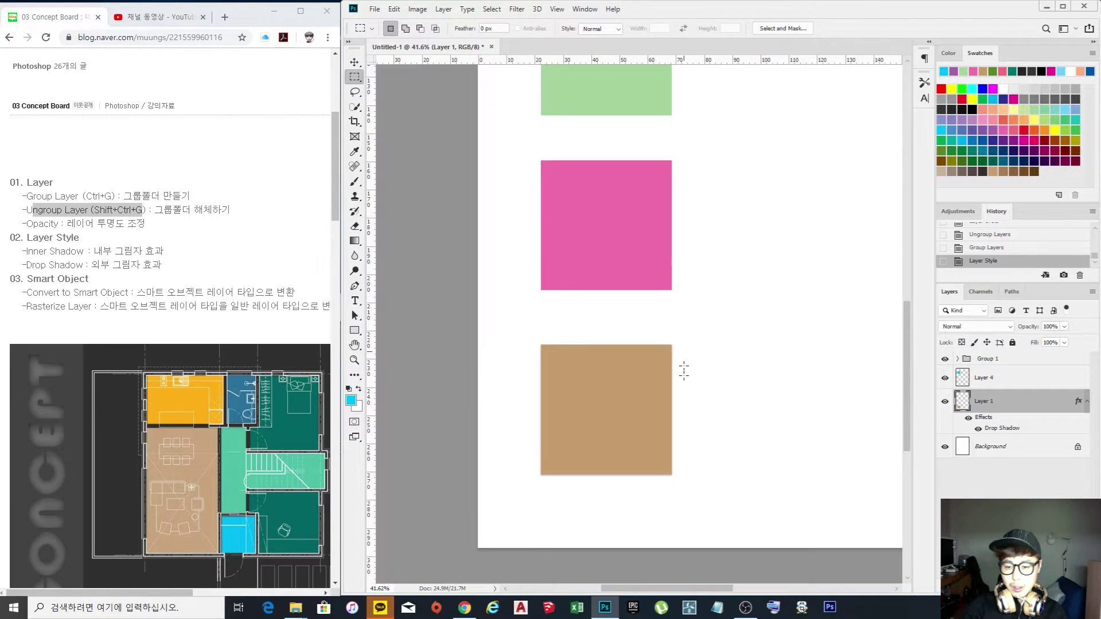
pyautogui.scroll(5, 665, 491)
pyautogui.scroll(-6, 689, 491)
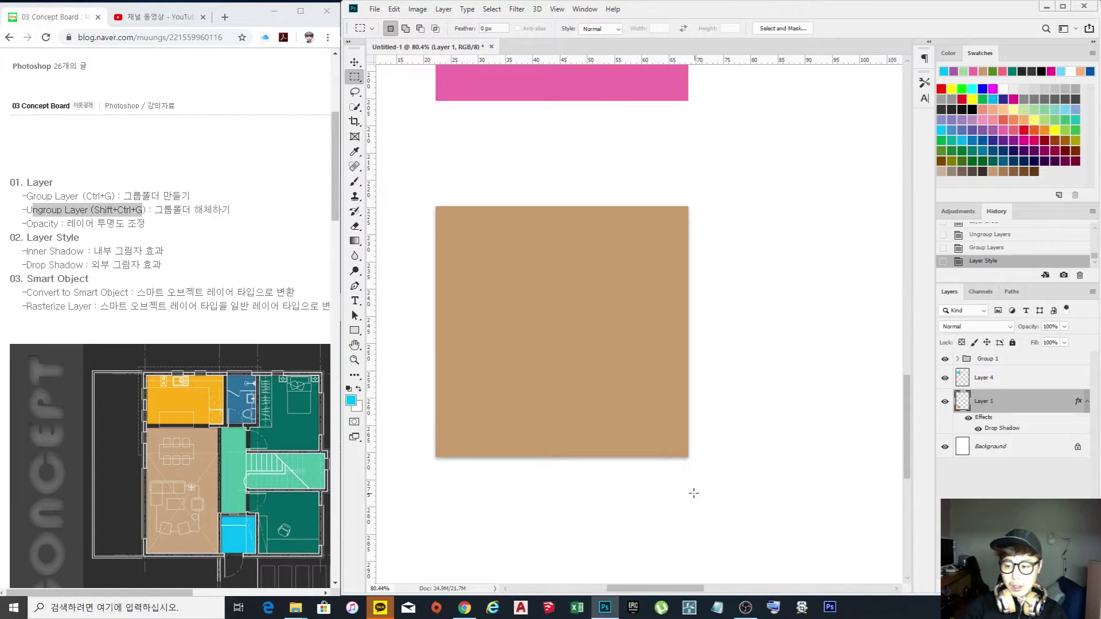
pyautogui.scroll(2, 826, 469)
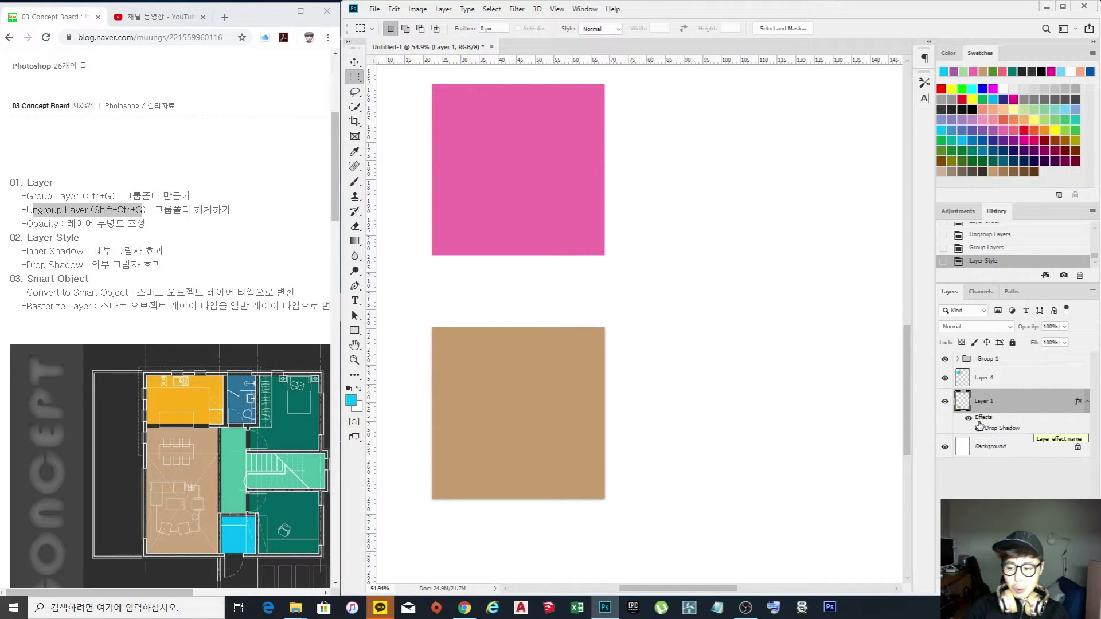
# Collapse and expand Layer 1's effects list repeatedly, leaving its Drop Shadow entry listed.
pyautogui.click(1088, 403)
pyautogui.click(1088, 403)
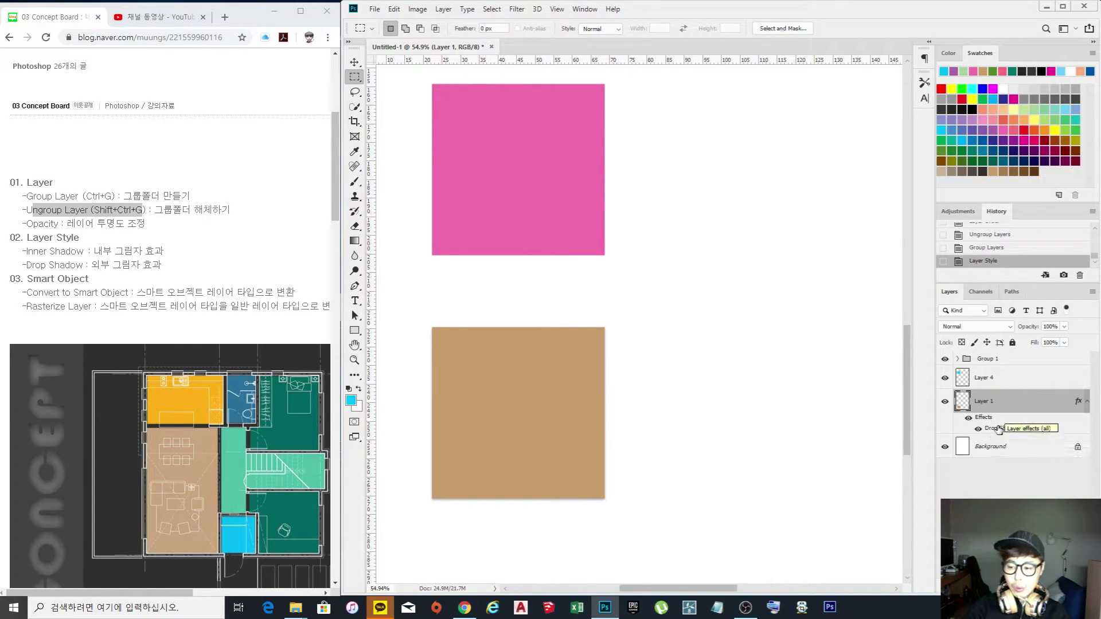
pyautogui.click(1085, 401)
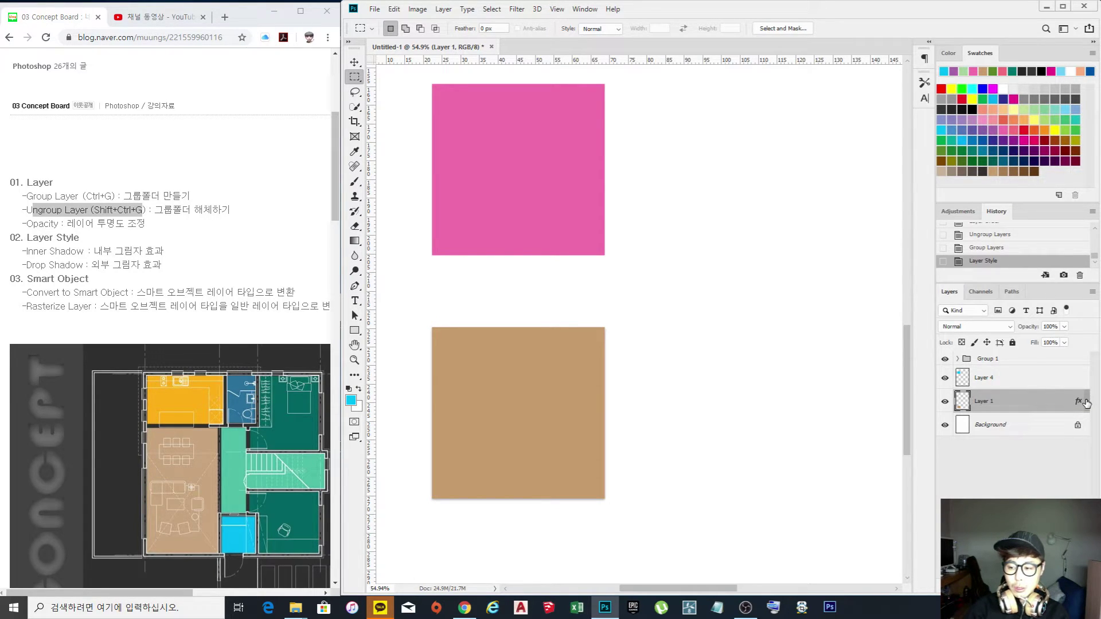
pyautogui.click(1085, 402)
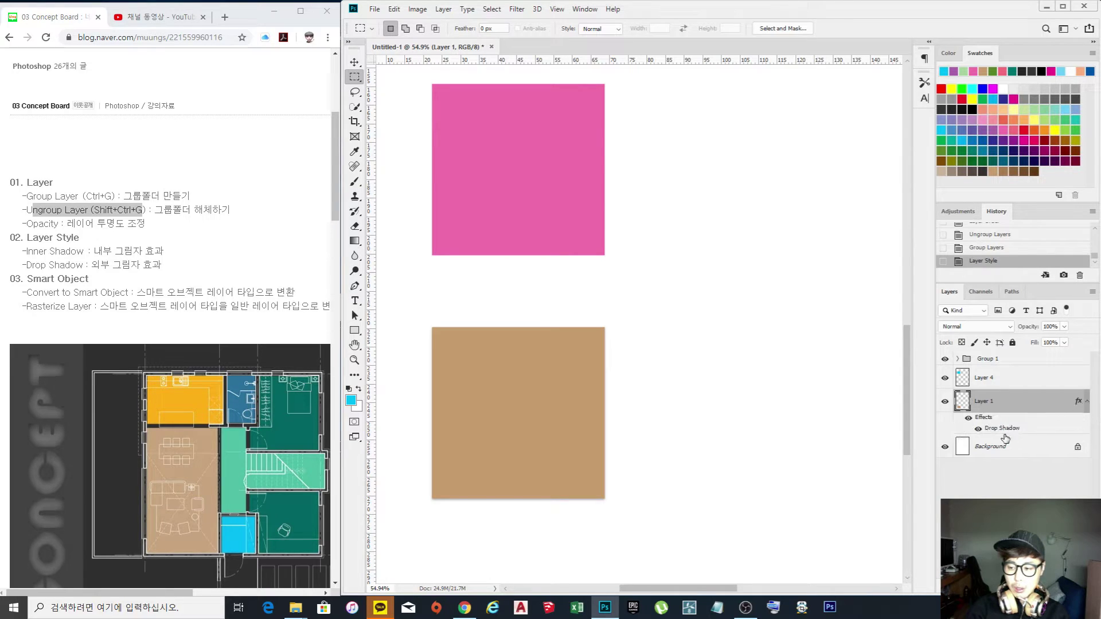
pyautogui.click(1087, 402)
pyautogui.click(1086, 402)
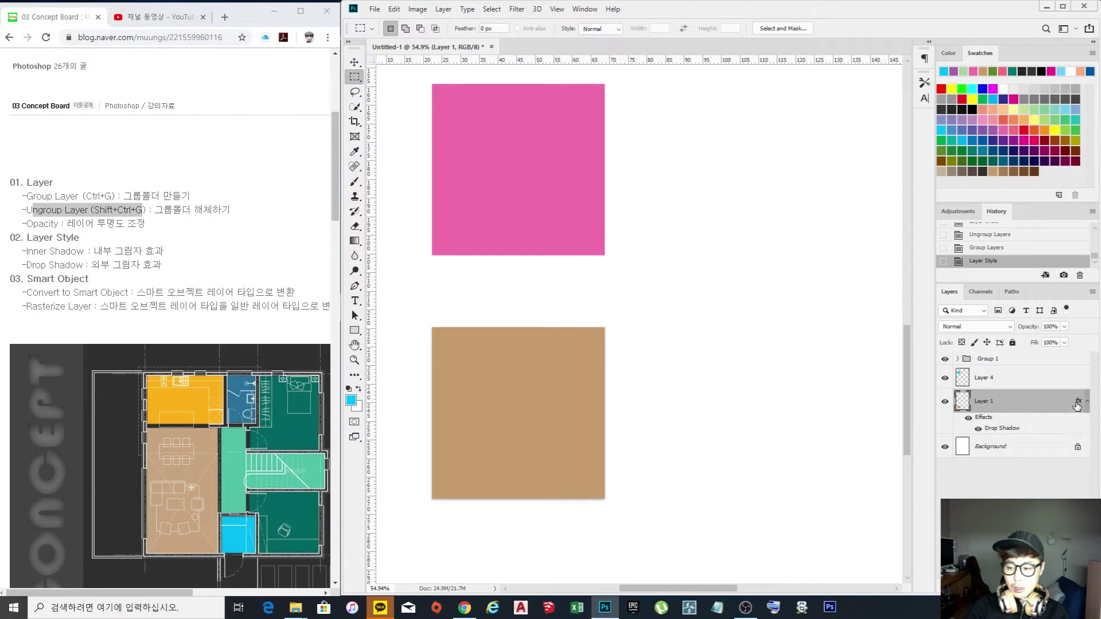
# Reopen Layer 1's Layer Style settings, switch Drop Shadow off and back on, and confirm.
pyautogui.doubleClick(1078, 403)
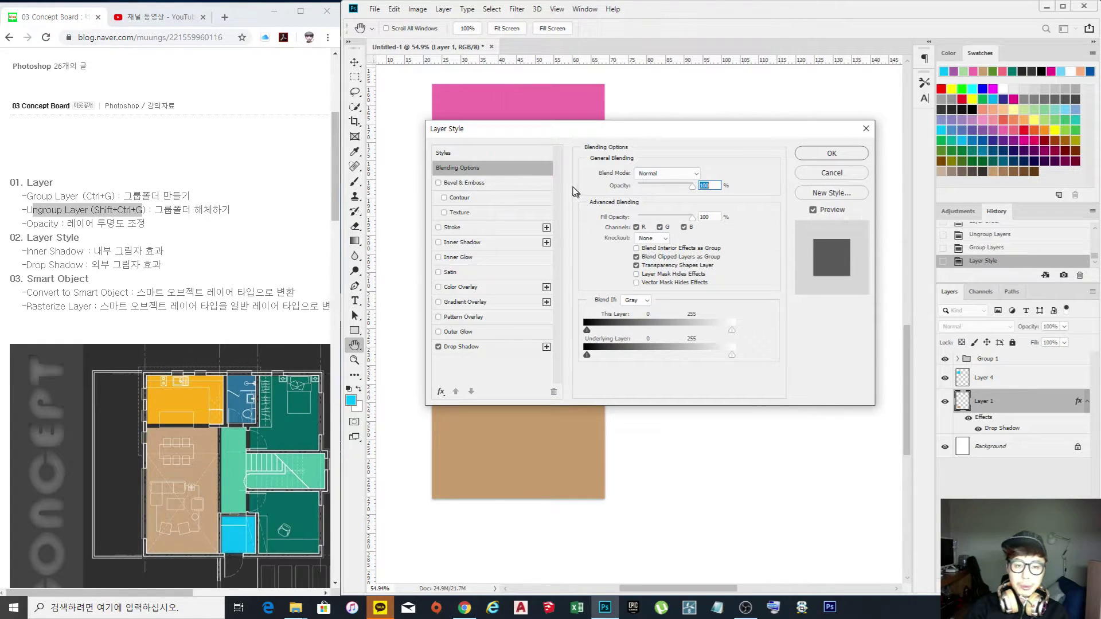
pyautogui.moveTo(544, 134); pyautogui.dragTo(520, 178)
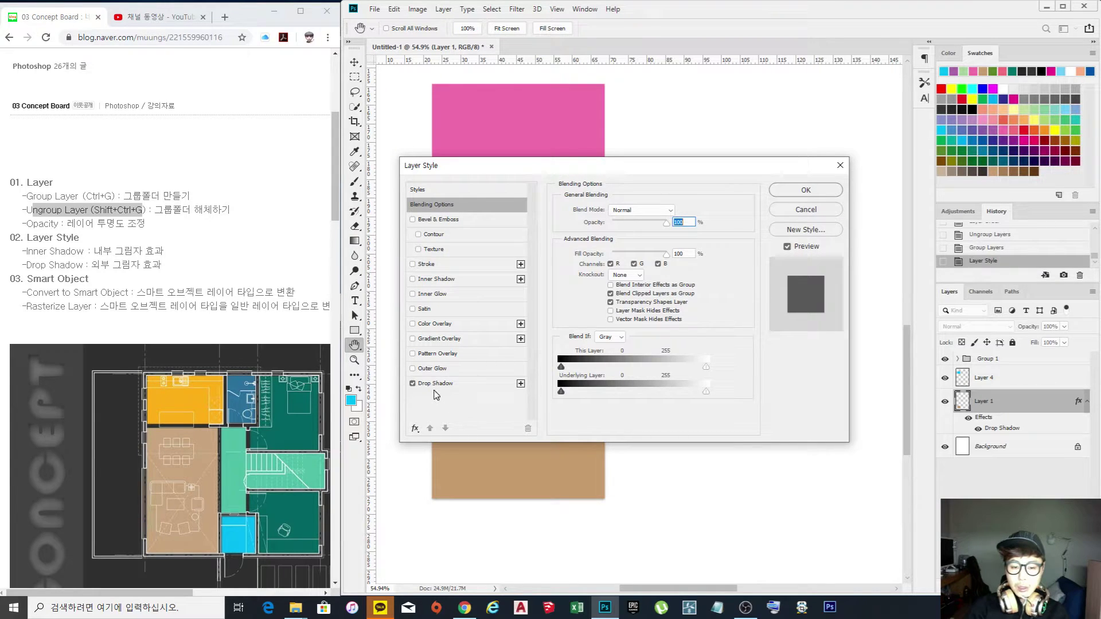
pyautogui.click(413, 384)
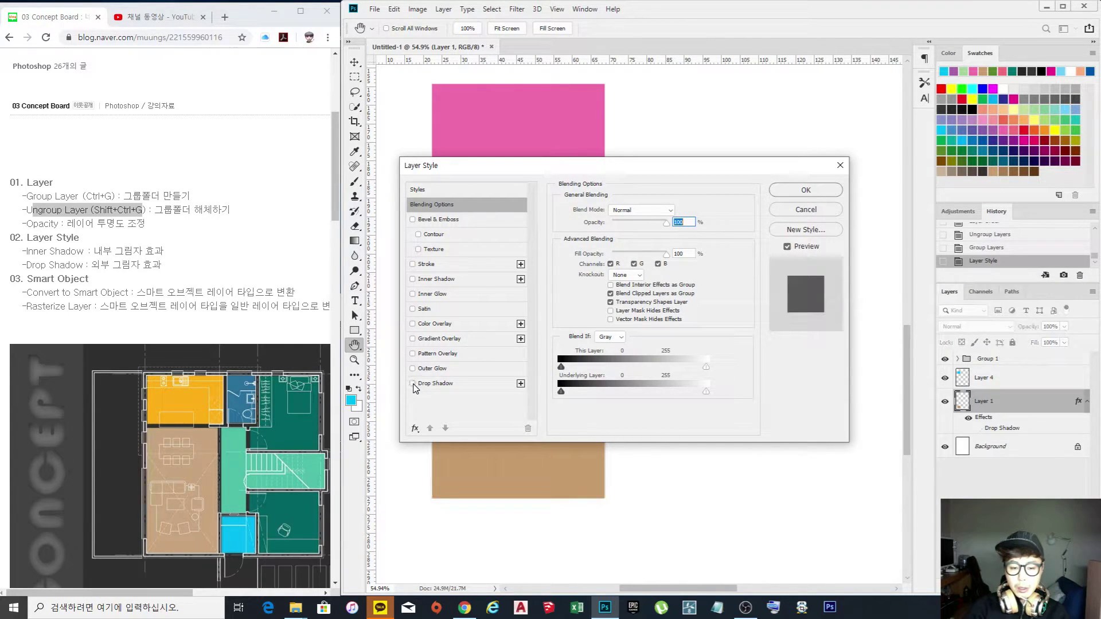
pyautogui.click(413, 383)
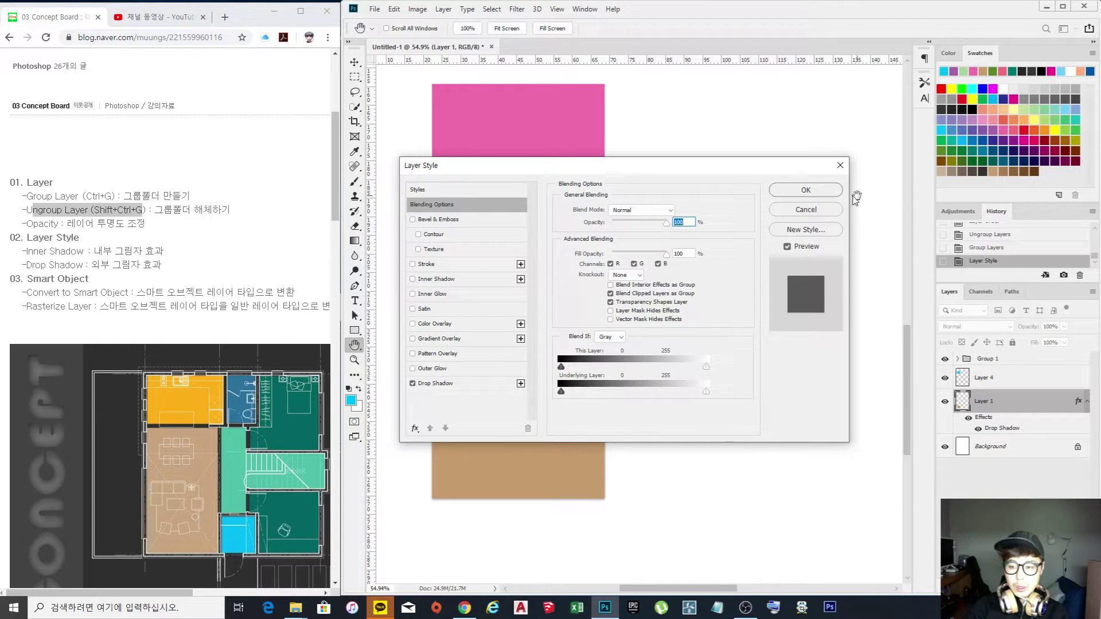
pyautogui.click(820, 193)
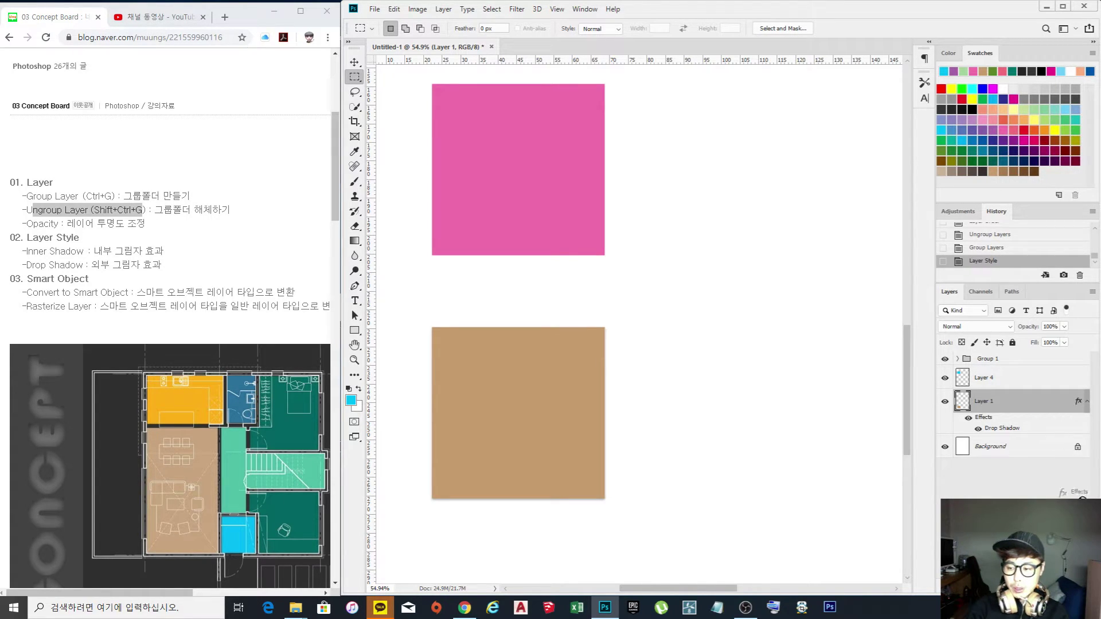
# Remove all effects from Layer 1, enable Drop Shadow again in its Layer Style and show the shadow's settings.
pyautogui.moveTo(1078, 401); pyautogui.dragTo(1079, 588)
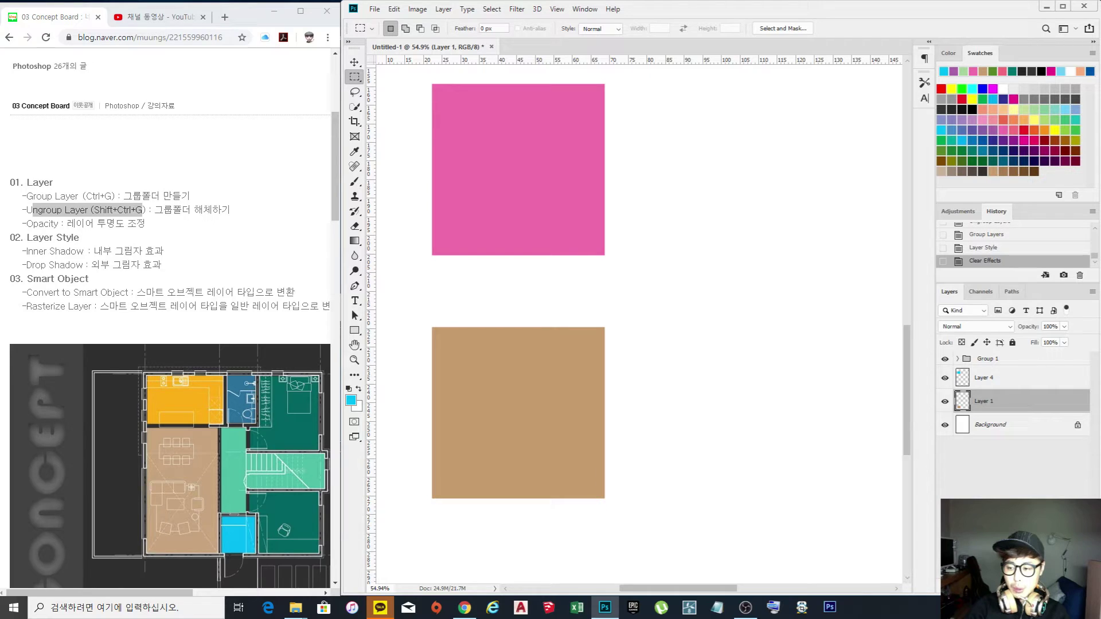
pyautogui.doubleClick(1059, 402)
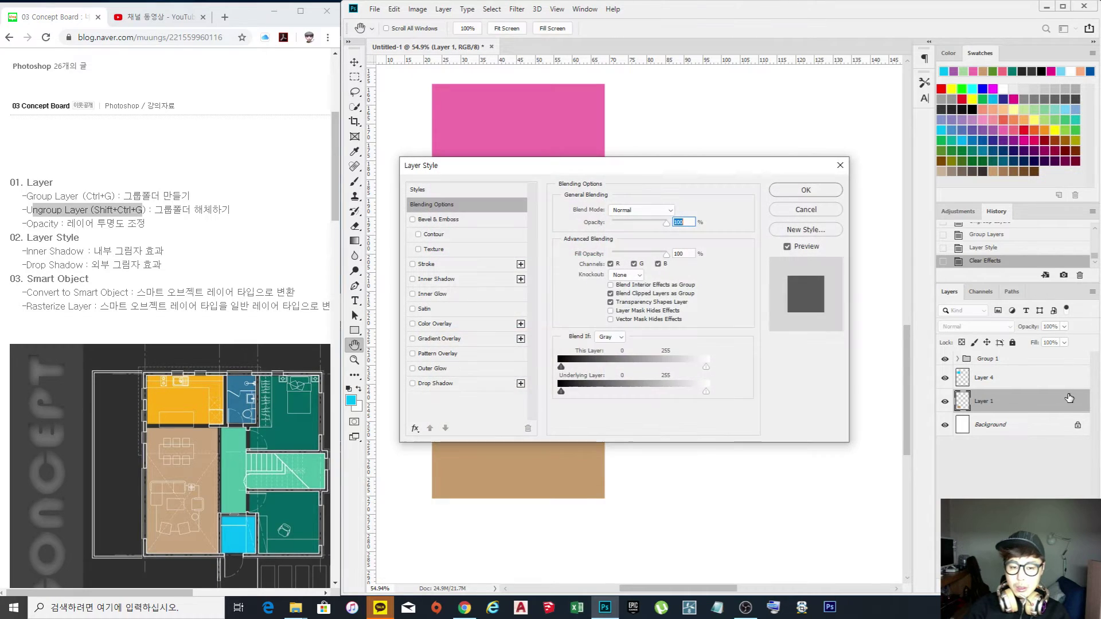
pyautogui.click(413, 384)
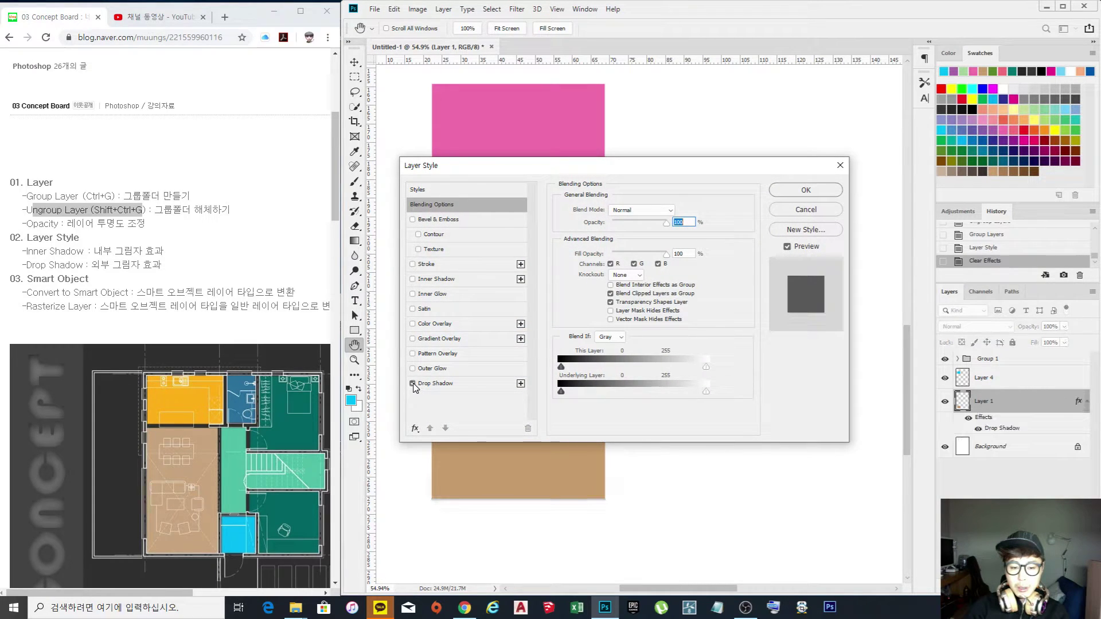
pyautogui.click(454, 390)
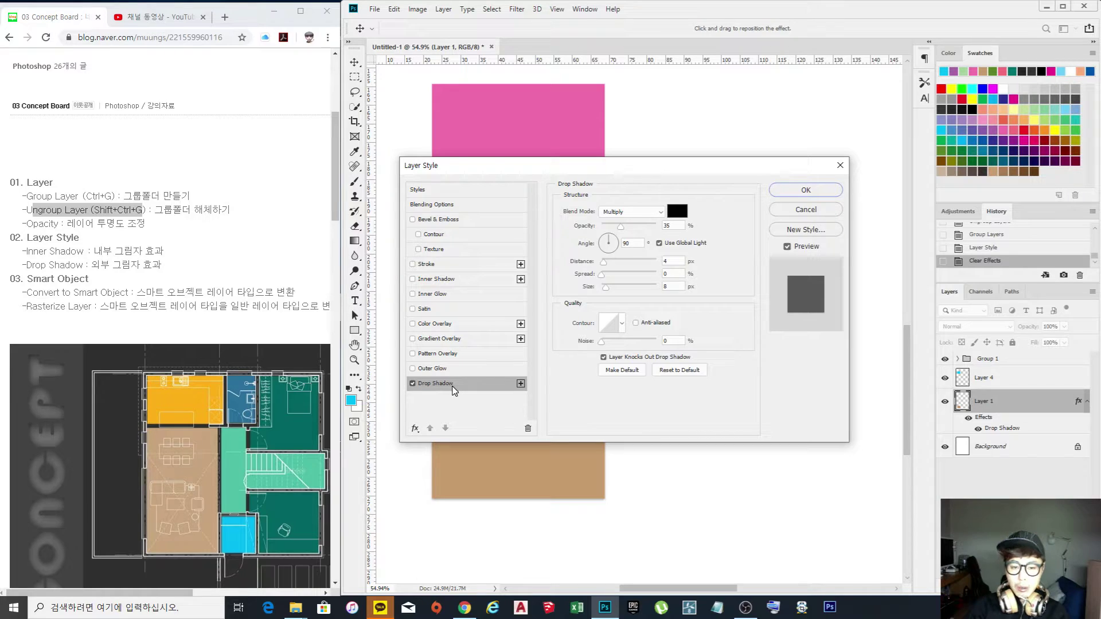
# Compare Layer 1's Blending Options with its Drop Shadow settings, finishing on the Drop Shadow settings.
pyautogui.click(451, 205)
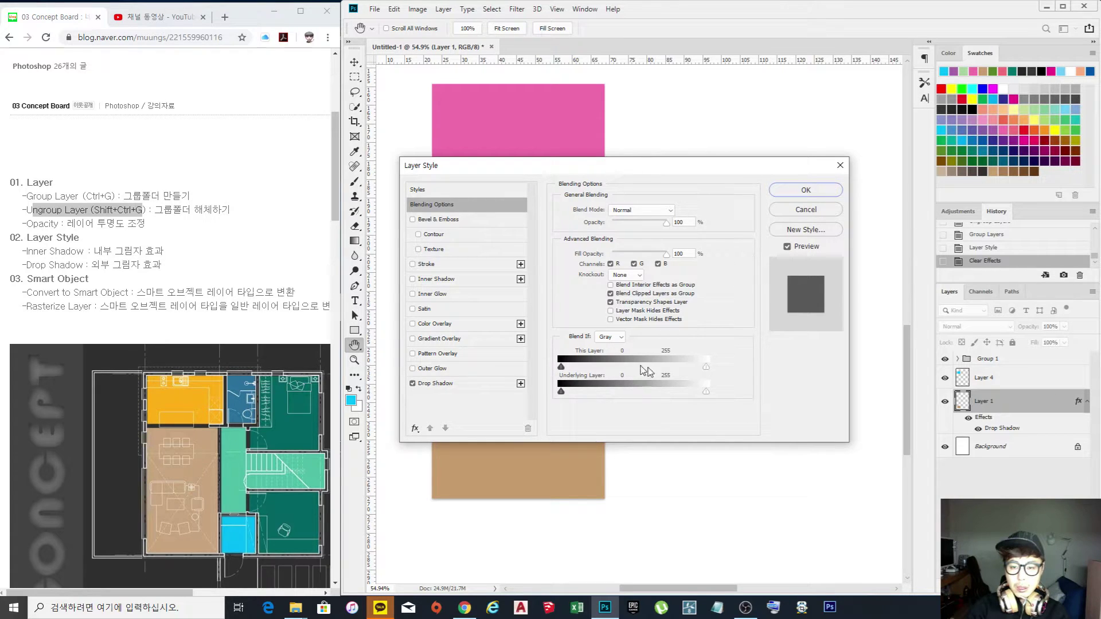
pyautogui.click(440, 384)
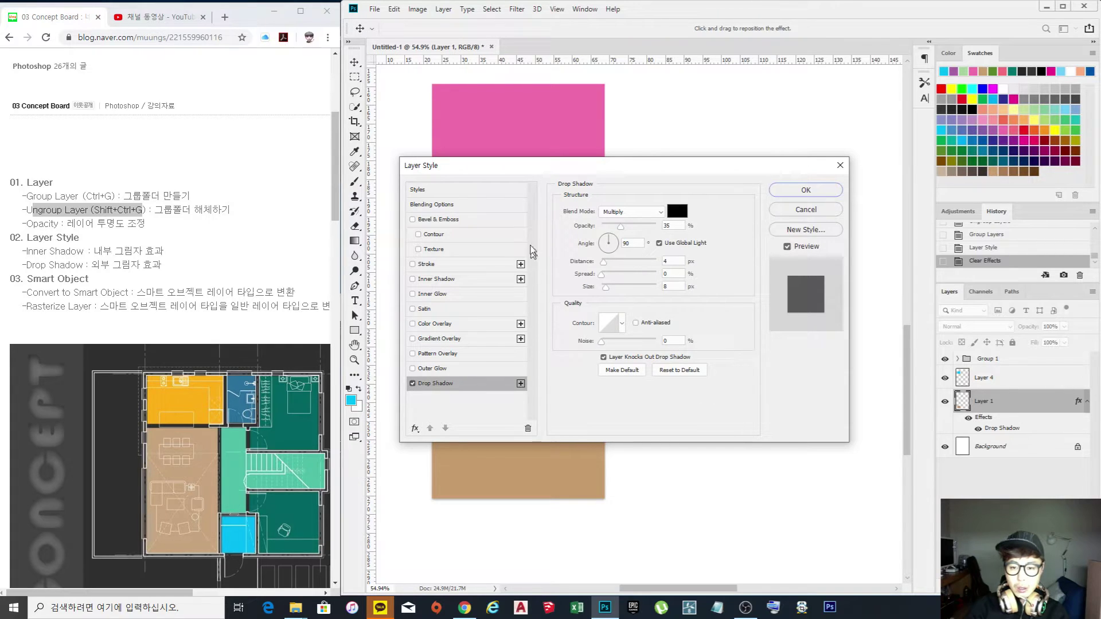
pyautogui.click(434, 208)
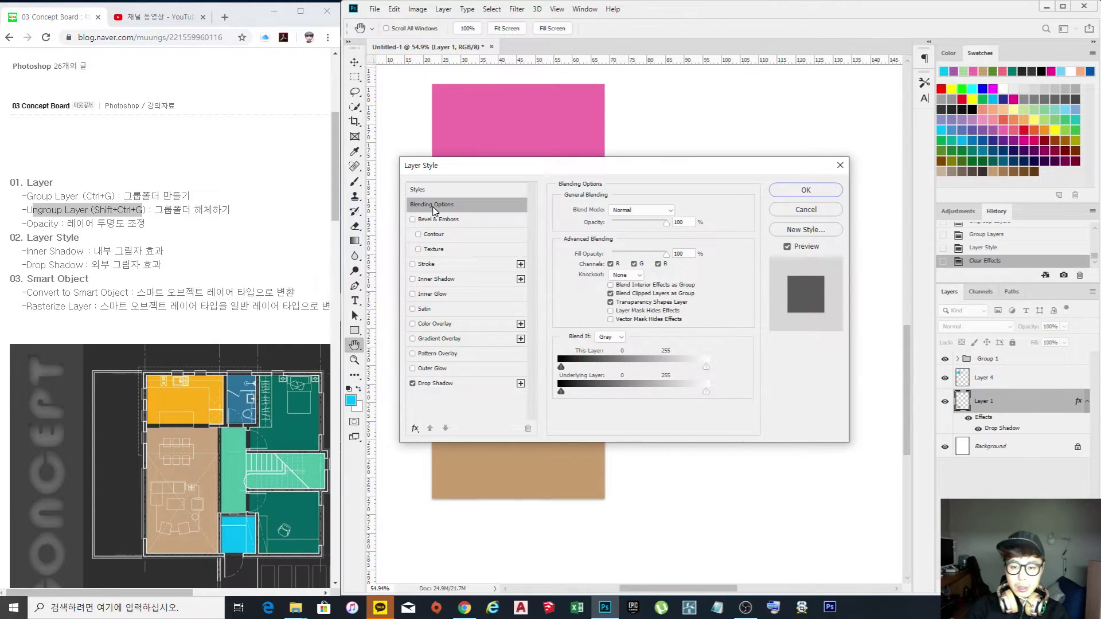
pyautogui.click(443, 388)
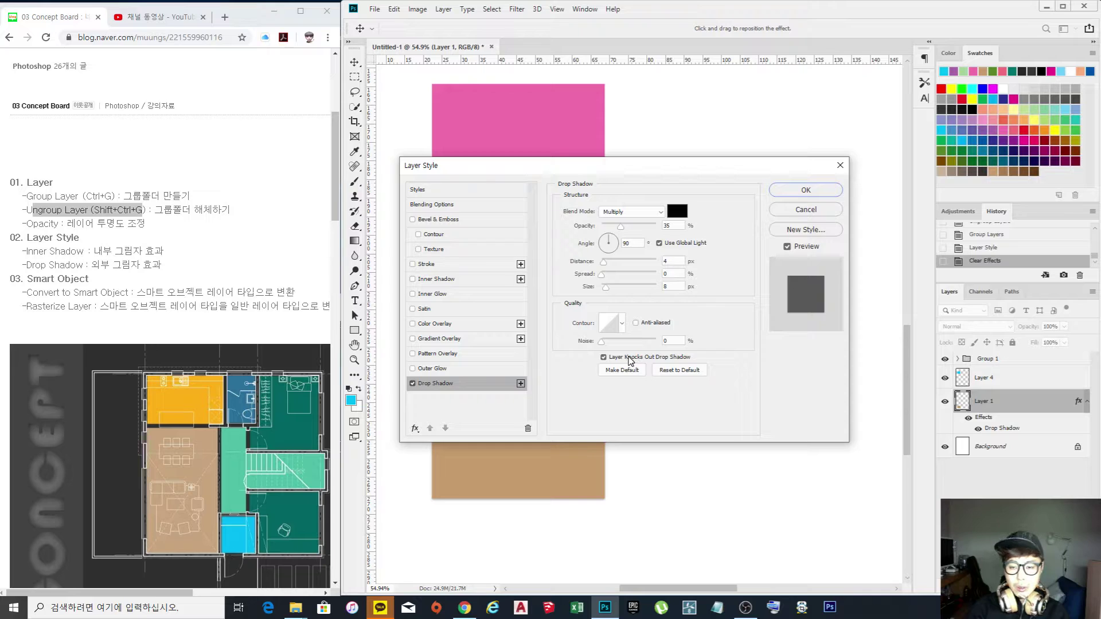
pyautogui.click(470, 207)
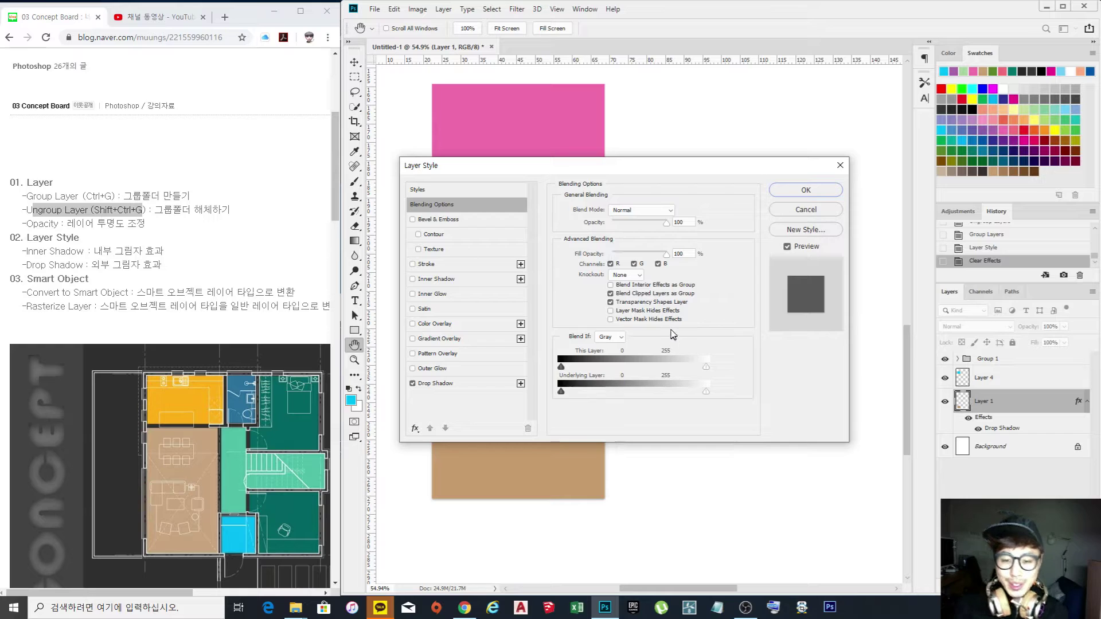
pyautogui.click(436, 383)
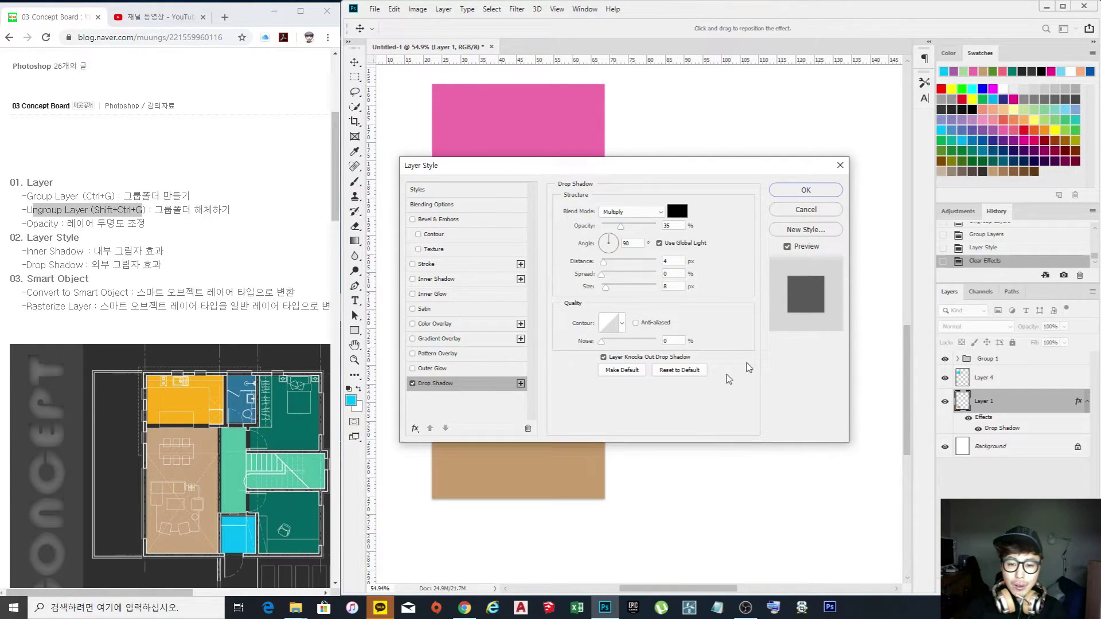
# Set Layer 1's drop shadow distance to 43 px and its angle to 135°.
pyautogui.moveTo(716, 170); pyautogui.dragTo(694, 205)
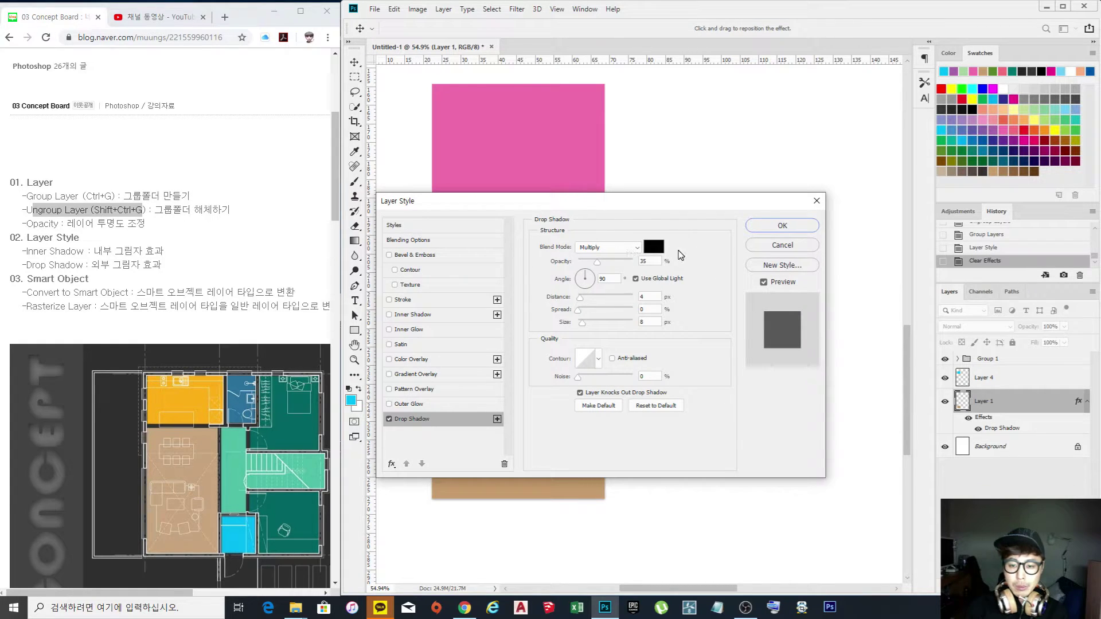
pyautogui.moveTo(702, 209); pyautogui.dragTo(810, 129)
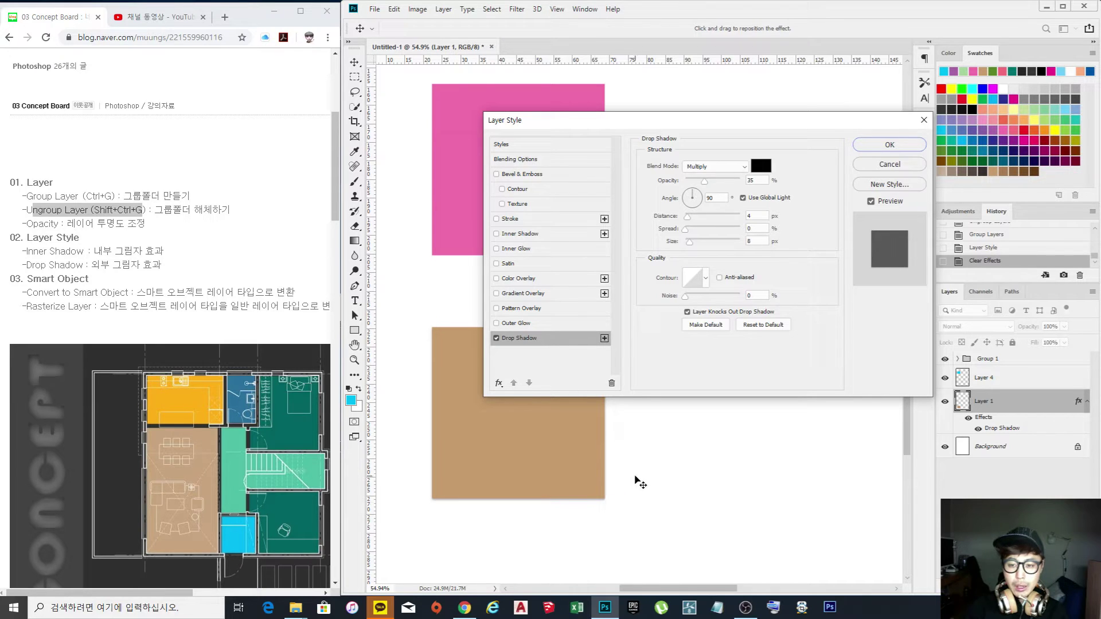
pyautogui.moveTo(800, 123); pyautogui.dragTo(736, 130)
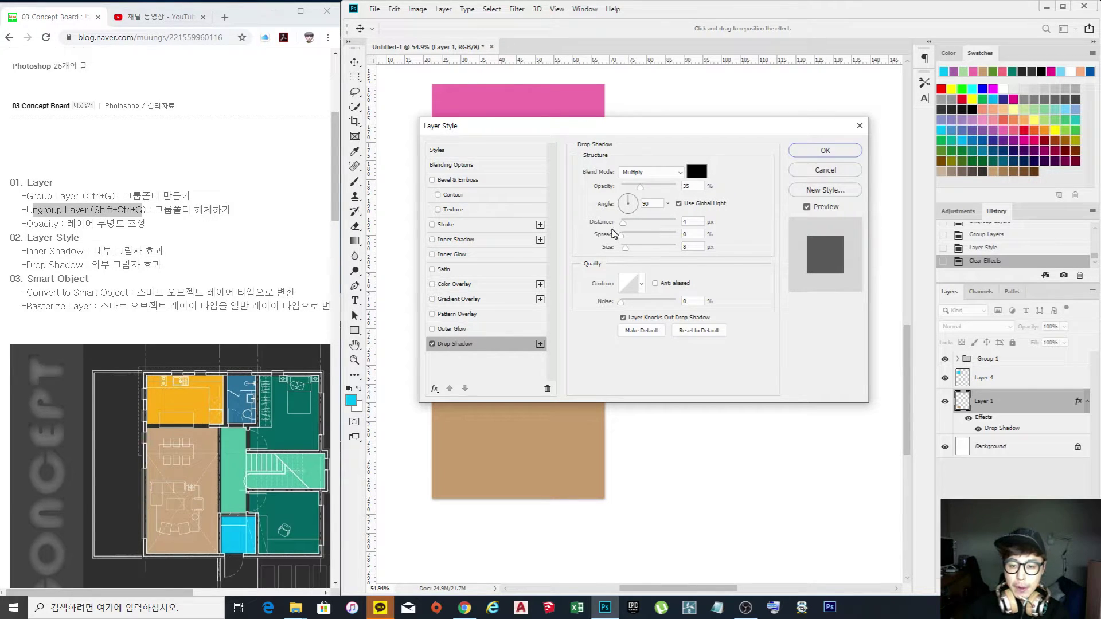
pyautogui.moveTo(625, 227); pyautogui.dragTo(647, 232)
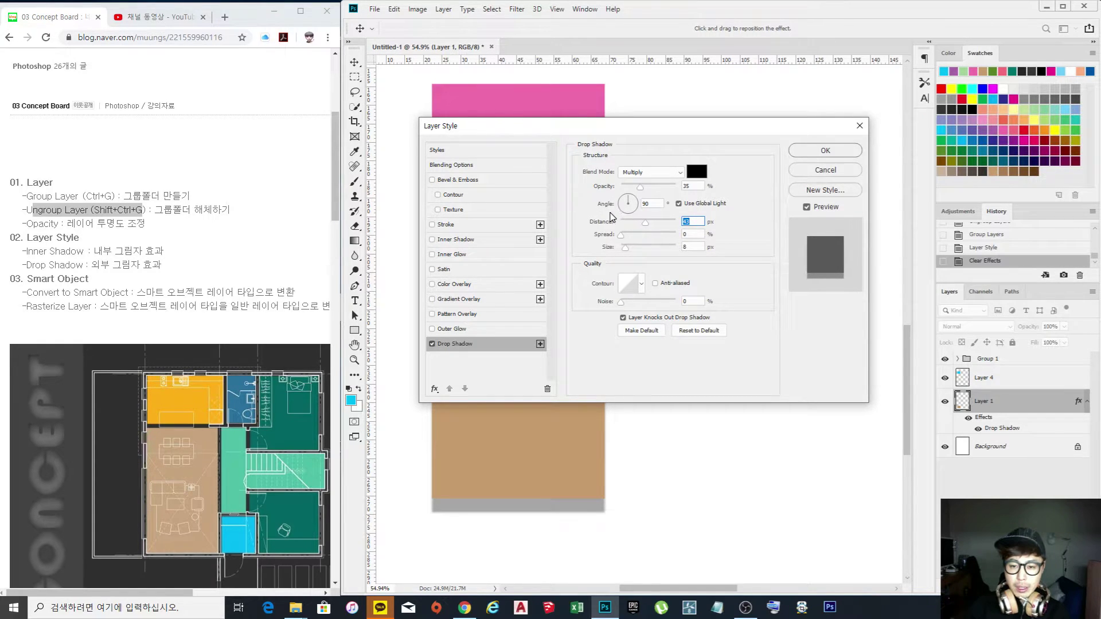
pyautogui.click(625, 202)
pyautogui.moveTo(625, 210)
pyautogui.mouseDown()
pyautogui.moveTo(636, 206)
pyautogui.moveTo(624, 212)
pyautogui.moveTo(633, 207)
pyautogui.moveTo(624, 198)
pyautogui.mouseUp()
pyautogui.write('135')
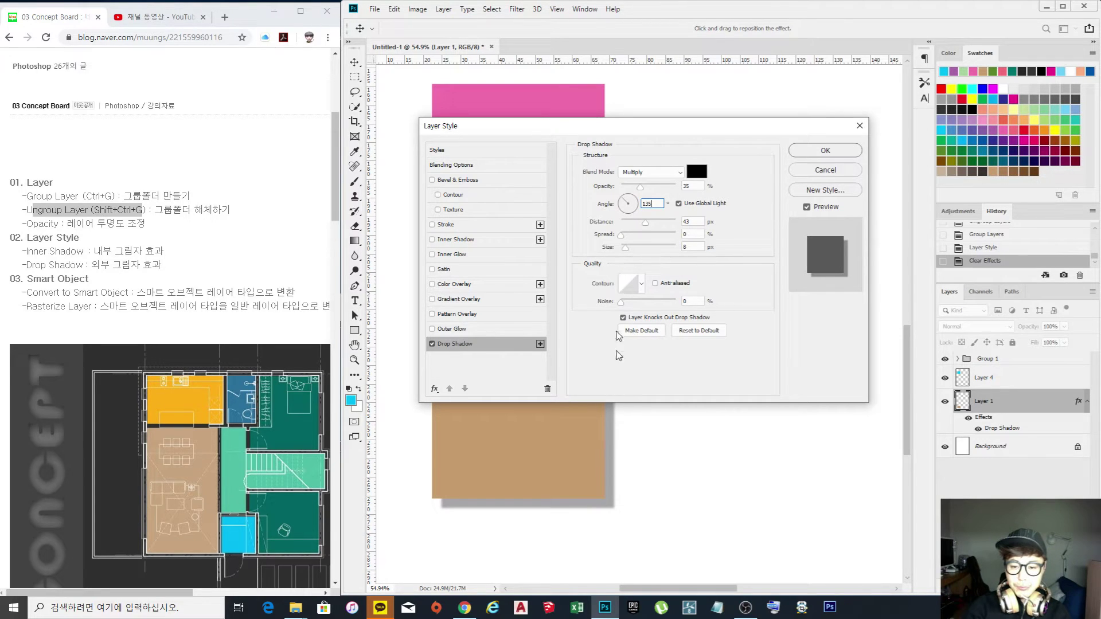
# Try drop shadow sizes of 0 px and 27 px to compare hard and soft edges, finishing at 0 px.
pyautogui.moveTo(627, 250); pyautogui.dragTo(605, 254)
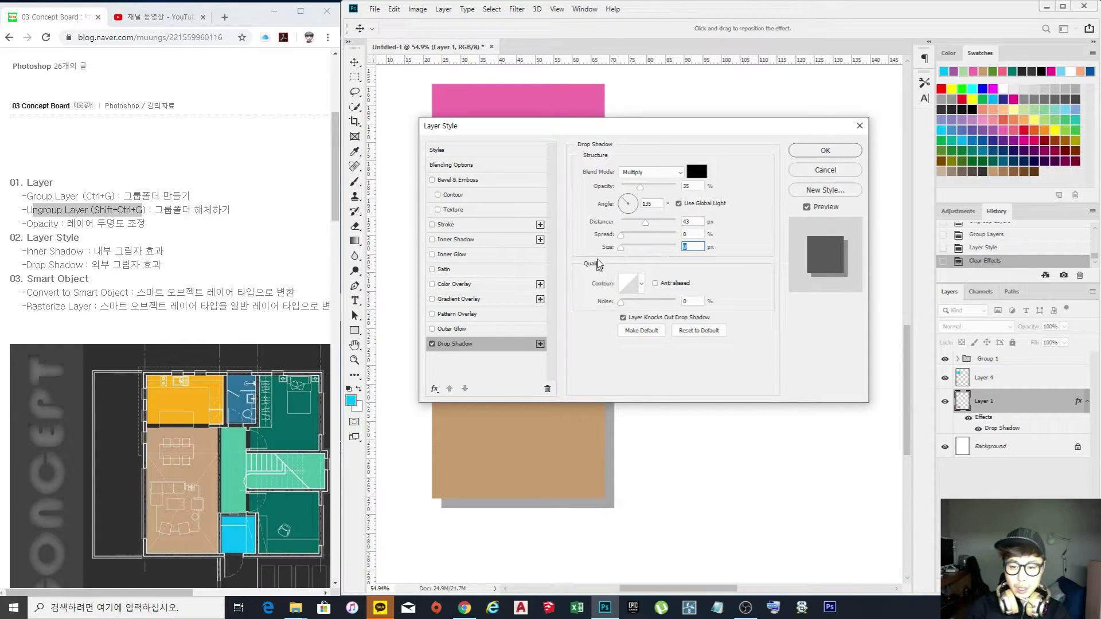
pyautogui.moveTo(627, 253); pyautogui.dragTo(632, 254)
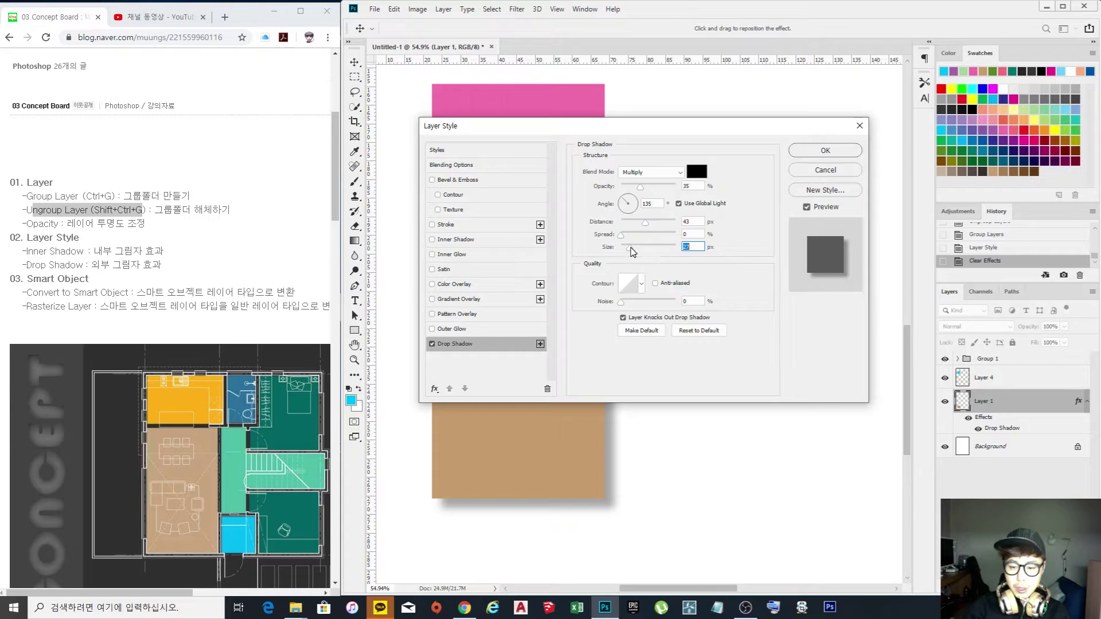
pyautogui.moveTo(634, 253); pyautogui.dragTo(633, 252)
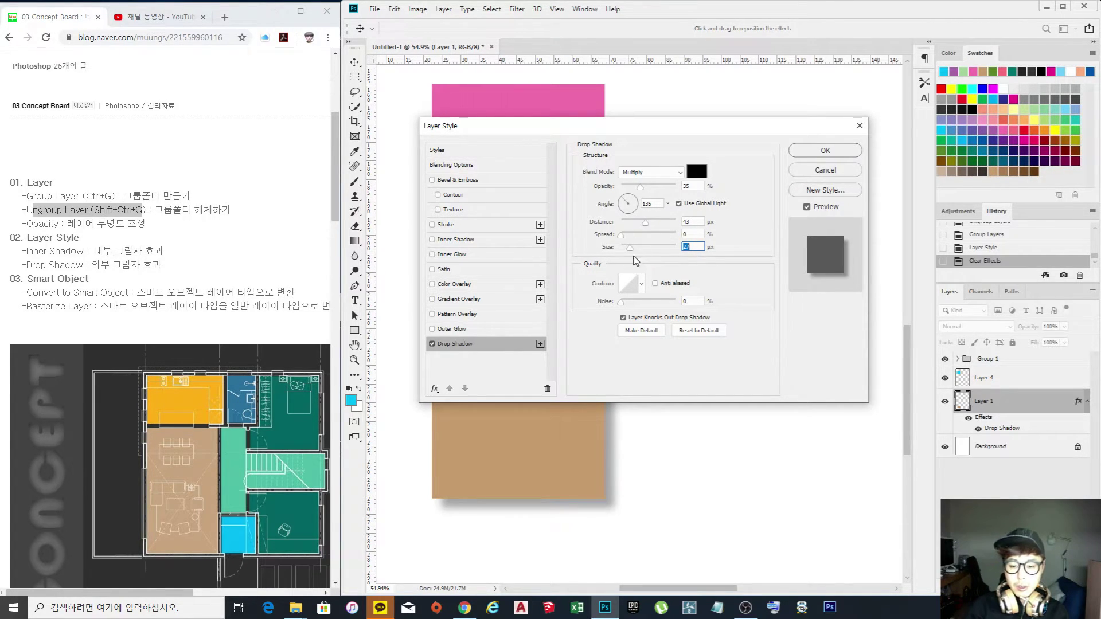
pyautogui.moveTo(631, 251); pyautogui.dragTo(621, 250)
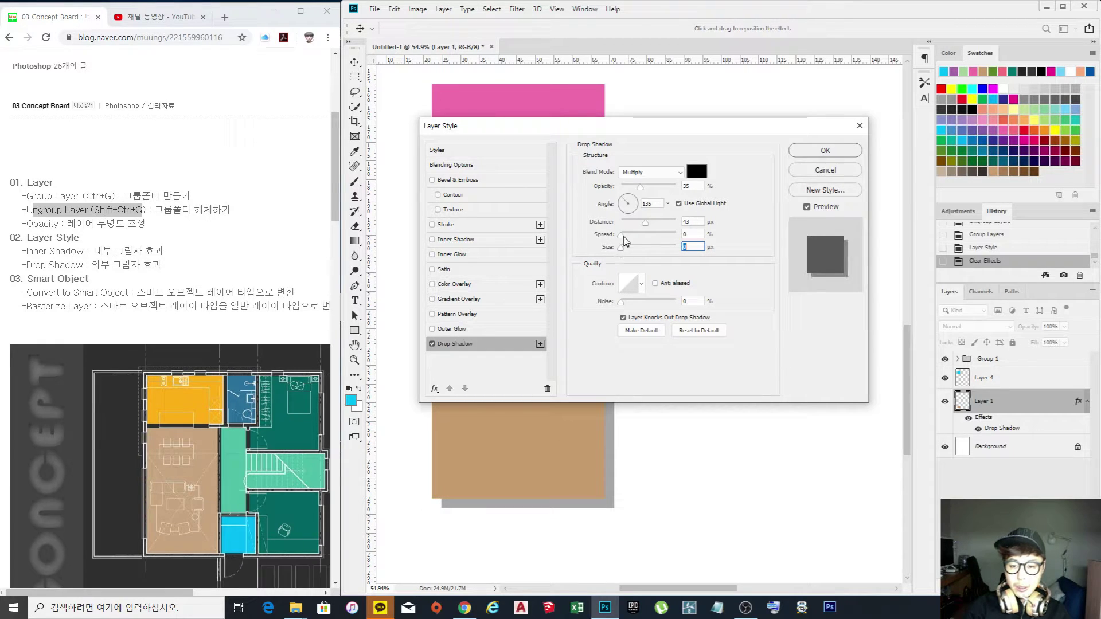
# Try the drop shadow's spread at 100%, return it to 0% and set the shadow size to 27 px.
pyautogui.moveTo(622, 236); pyautogui.dragTo(679, 240)
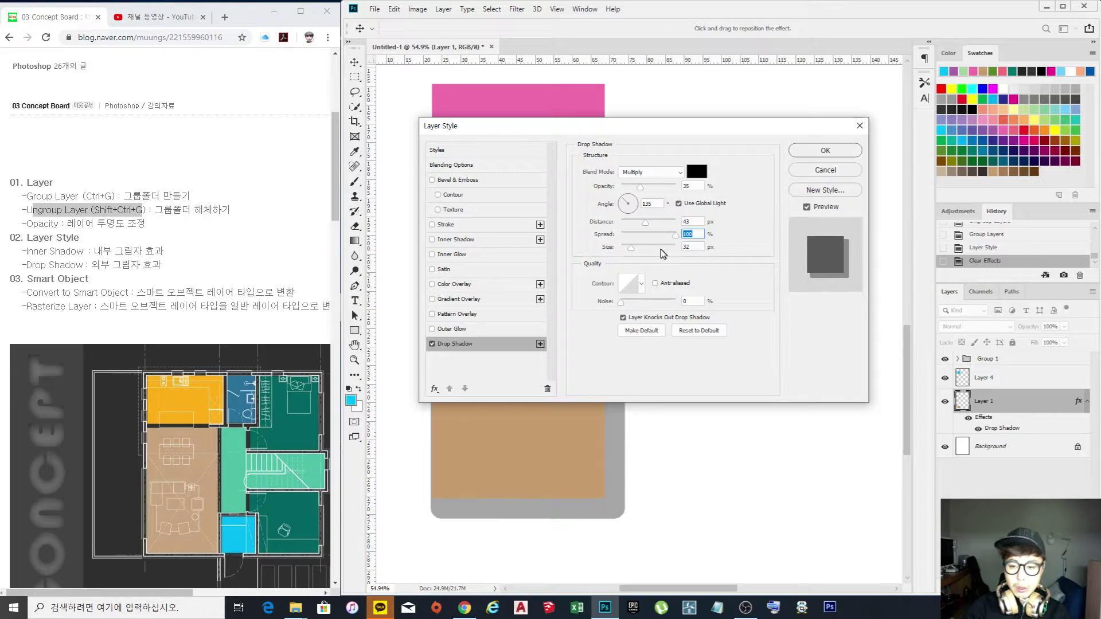
pyautogui.moveTo(674, 240); pyautogui.dragTo(615, 241)
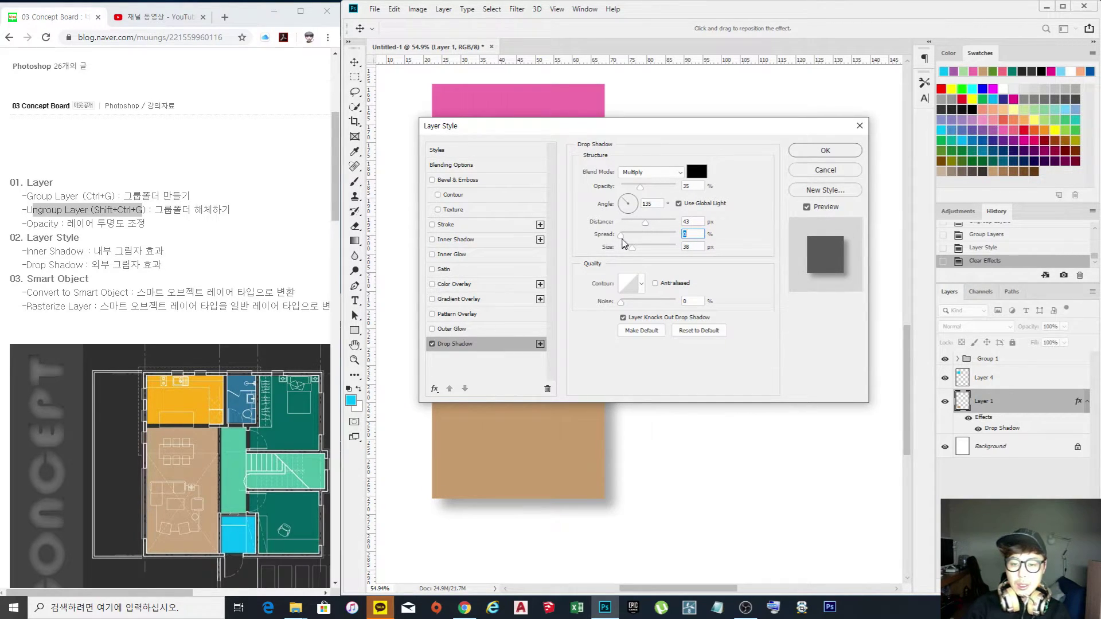
pyautogui.moveTo(605, 238)
pyautogui.mouseDown()
pyautogui.moveTo(627, 238)
pyautogui.moveTo(611, 242)
pyautogui.mouseUp()
pyautogui.moveTo(634, 251); pyautogui.dragTo(632, 252)
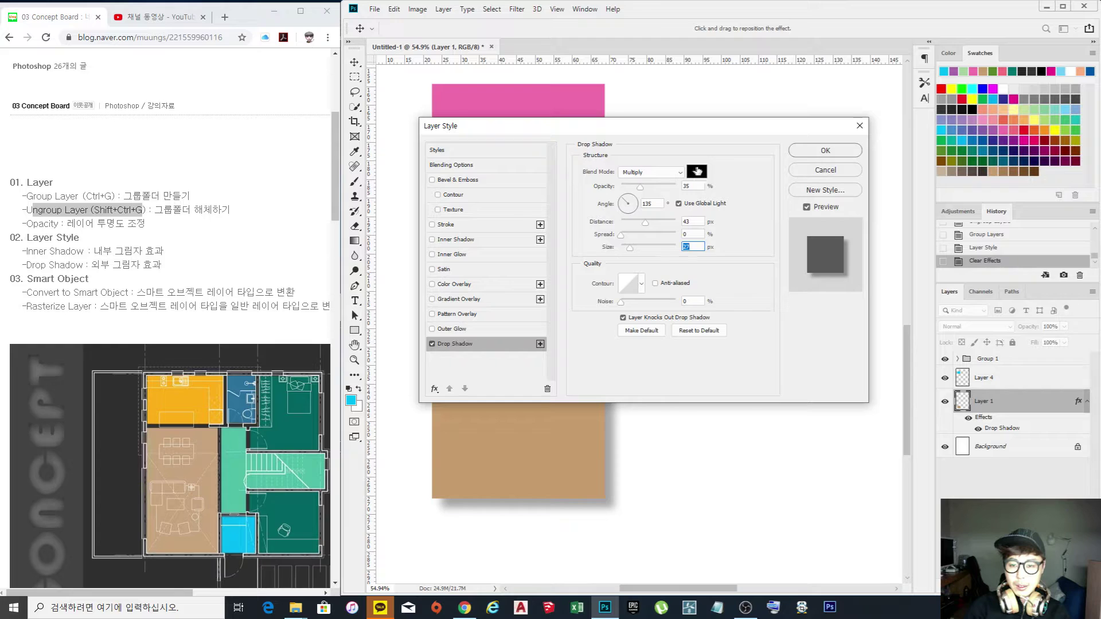
# Set the drop shadow's colour to red (#ff0000) and switch the preview off and on to compare.
pyautogui.click(699, 172)
pyautogui.moveTo(594, 186); pyautogui.dragTo(677, 149)
pyautogui.click(765, 149)
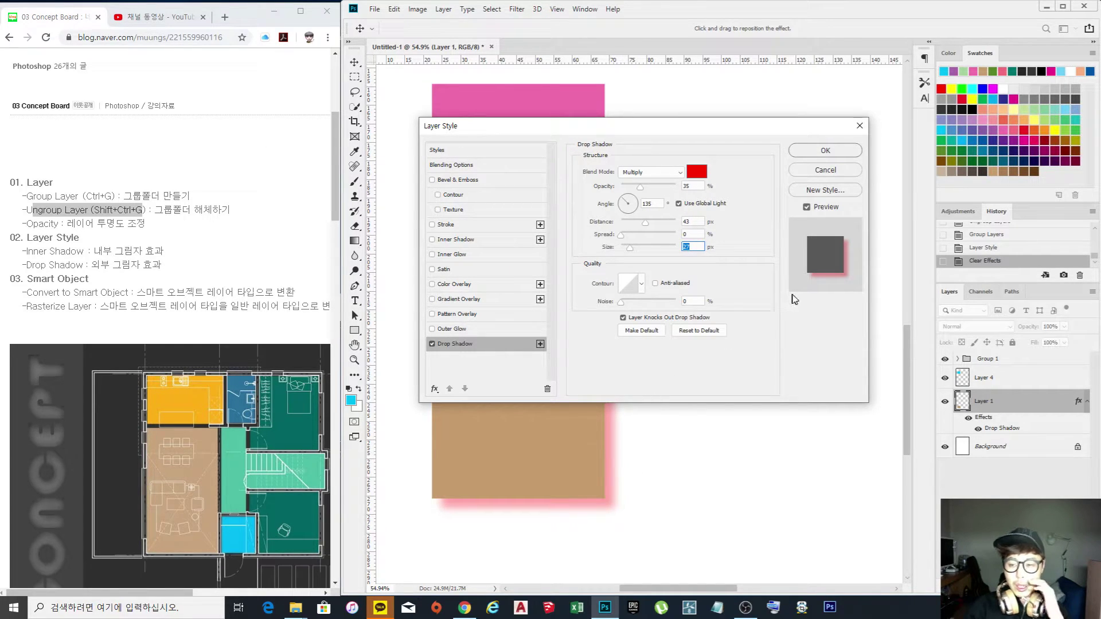
pyautogui.click(806, 207)
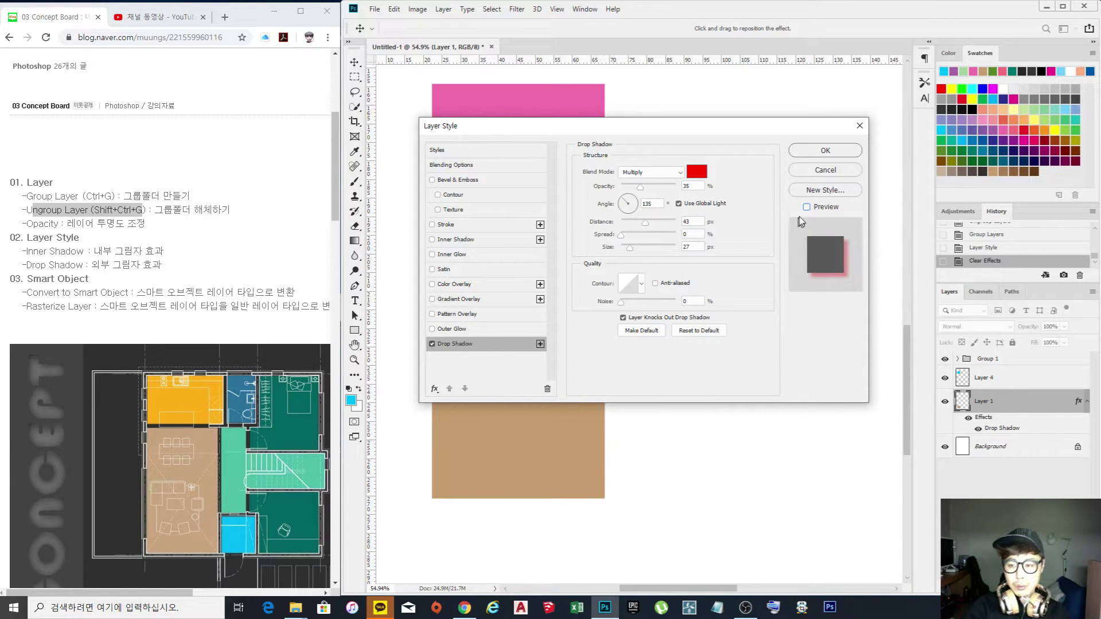
pyautogui.click(807, 208)
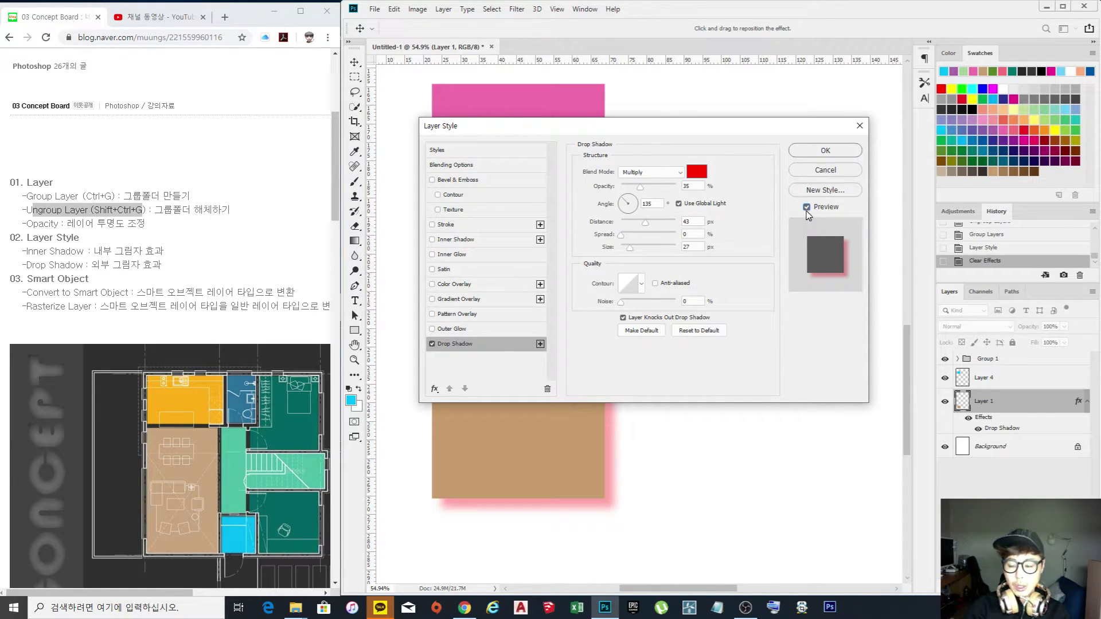
# Set the drop shadow's colour to dark grey #242424 and its opacity to 75%.
pyautogui.click(697, 172)
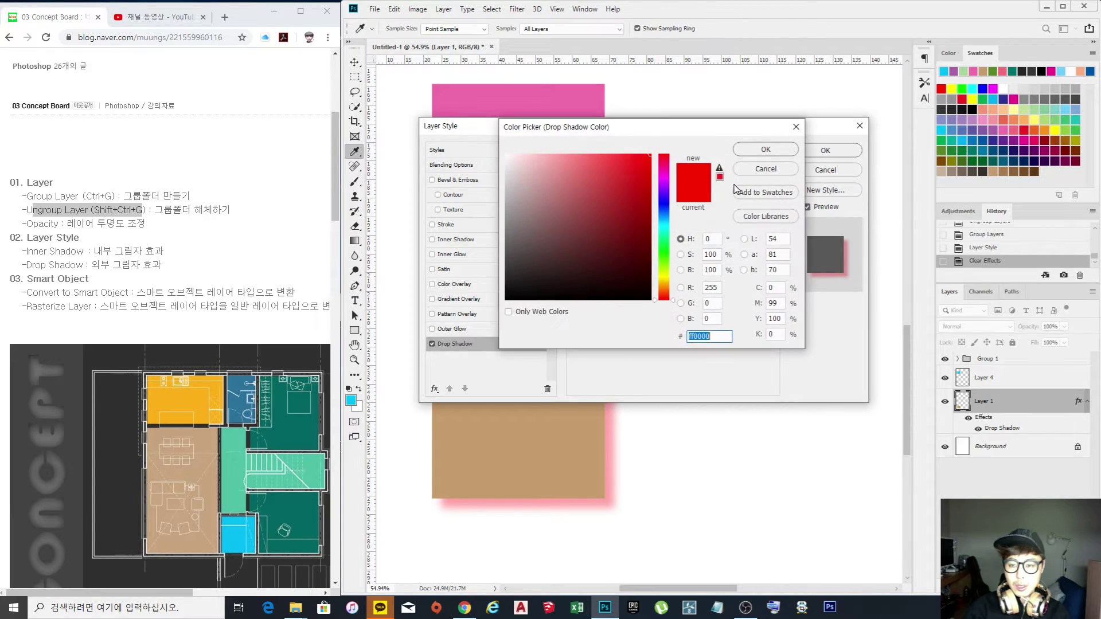
pyautogui.moveTo(606, 193); pyautogui.dragTo(506, 279)
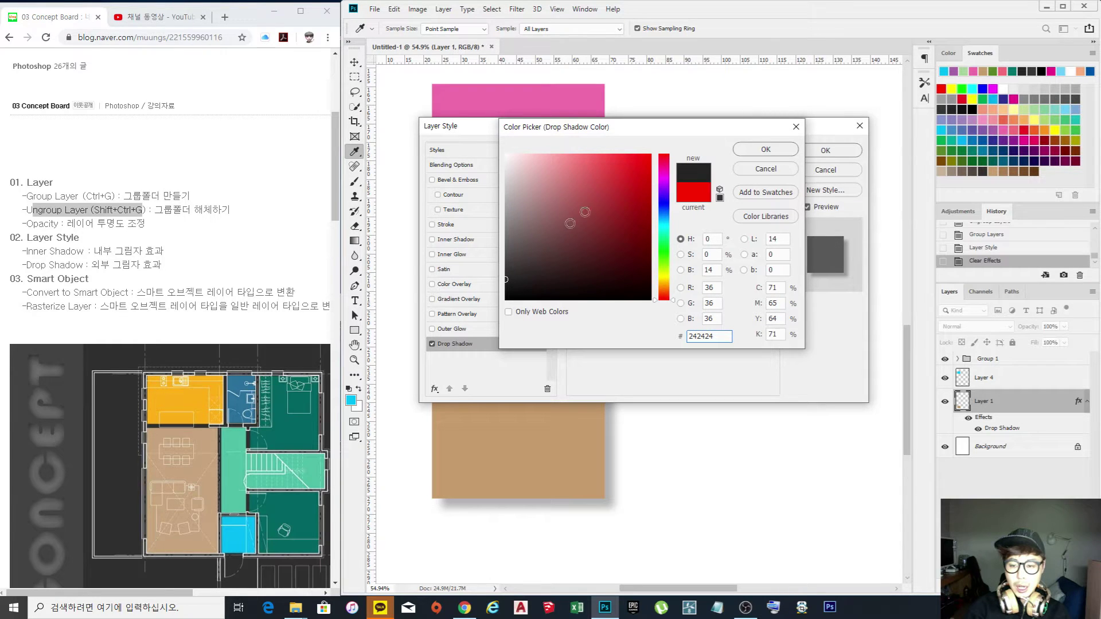
pyautogui.click(766, 150)
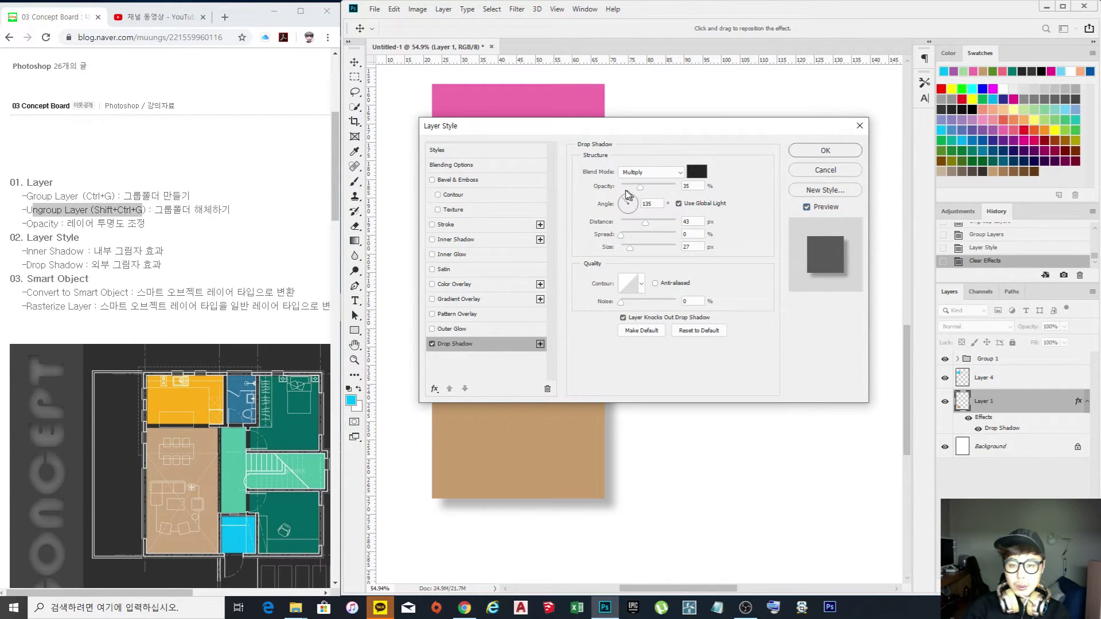
pyautogui.moveTo(641, 187)
pyautogui.mouseDown()
pyautogui.moveTo(668, 189)
pyautogui.moveTo(624, 190)
pyautogui.moveTo(654, 189)
pyautogui.mouseUp()
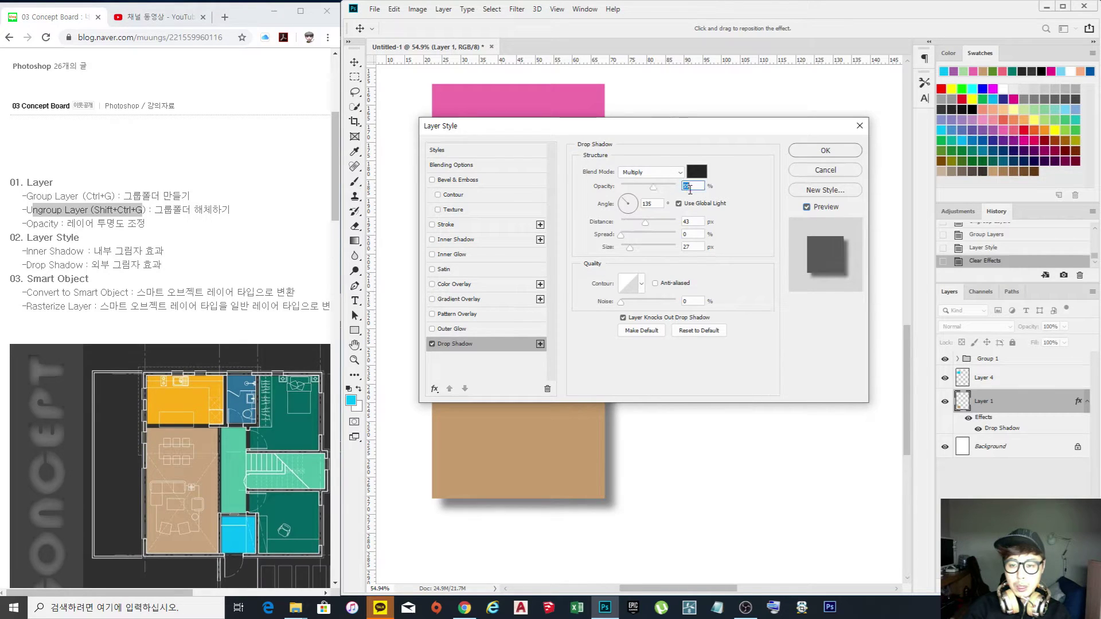
pyautogui.write('75')
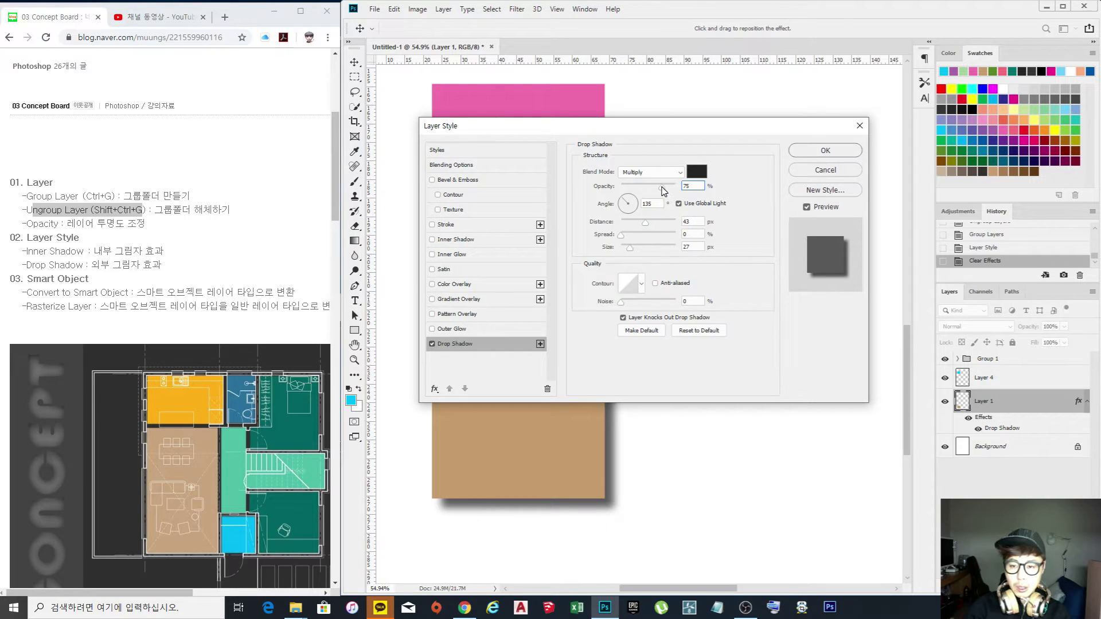
# Try the drop shadow's opacity at 100% and 0%, set it to 84% and apply the layer style.
pyautogui.moveTo(662, 187); pyautogui.dragTo(676, 188)
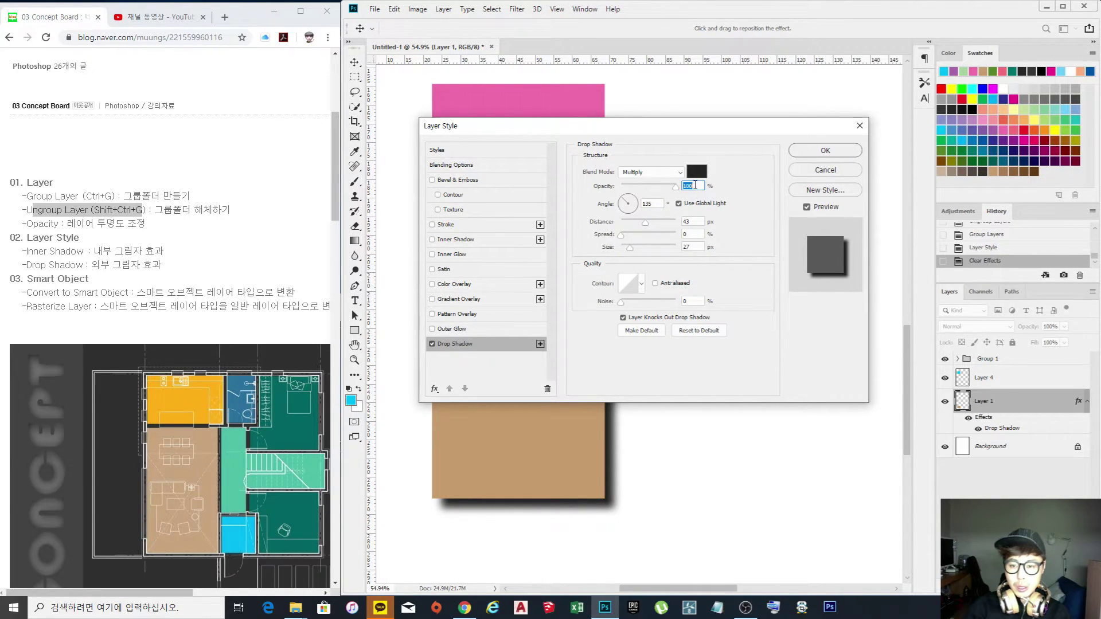
pyautogui.moveTo(676, 187); pyautogui.dragTo(609, 193)
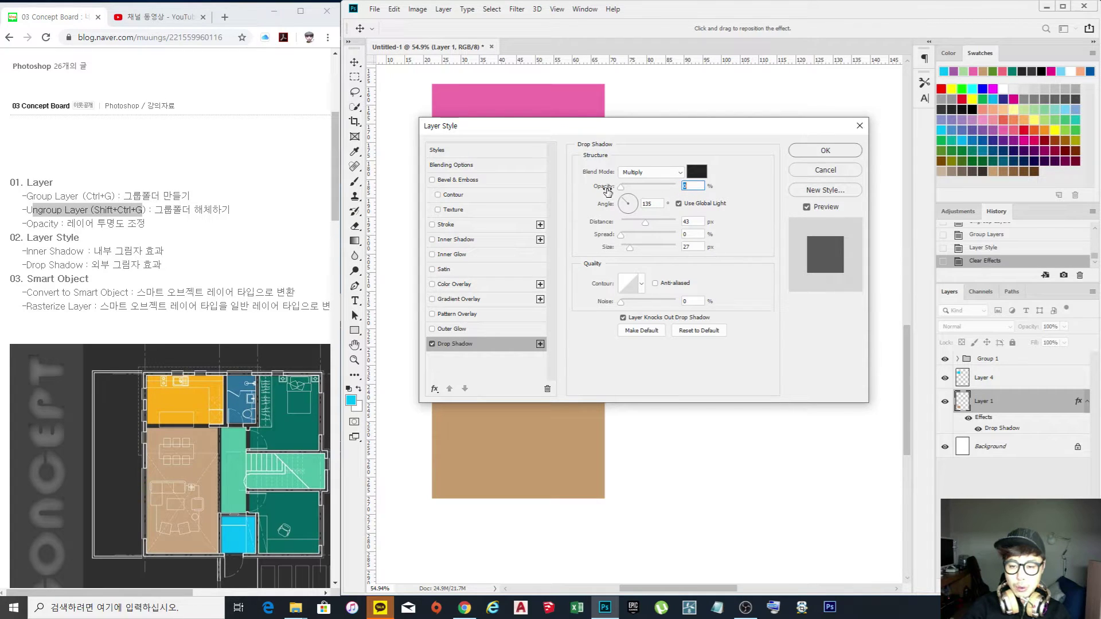
pyautogui.moveTo(623, 191); pyautogui.dragTo(671, 190)
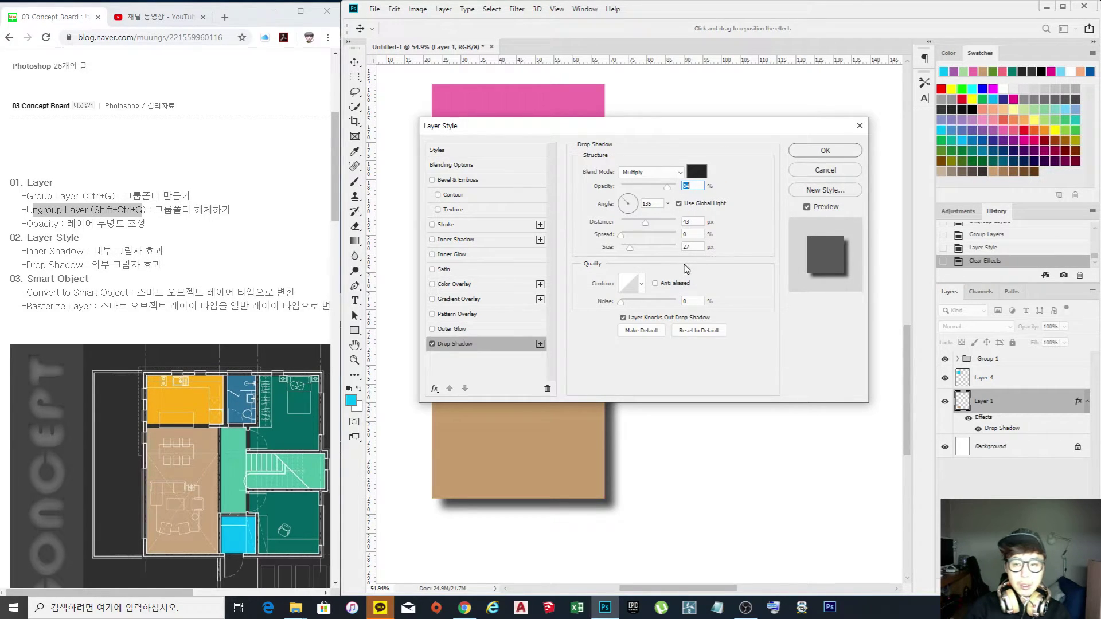
pyautogui.click(836, 151)
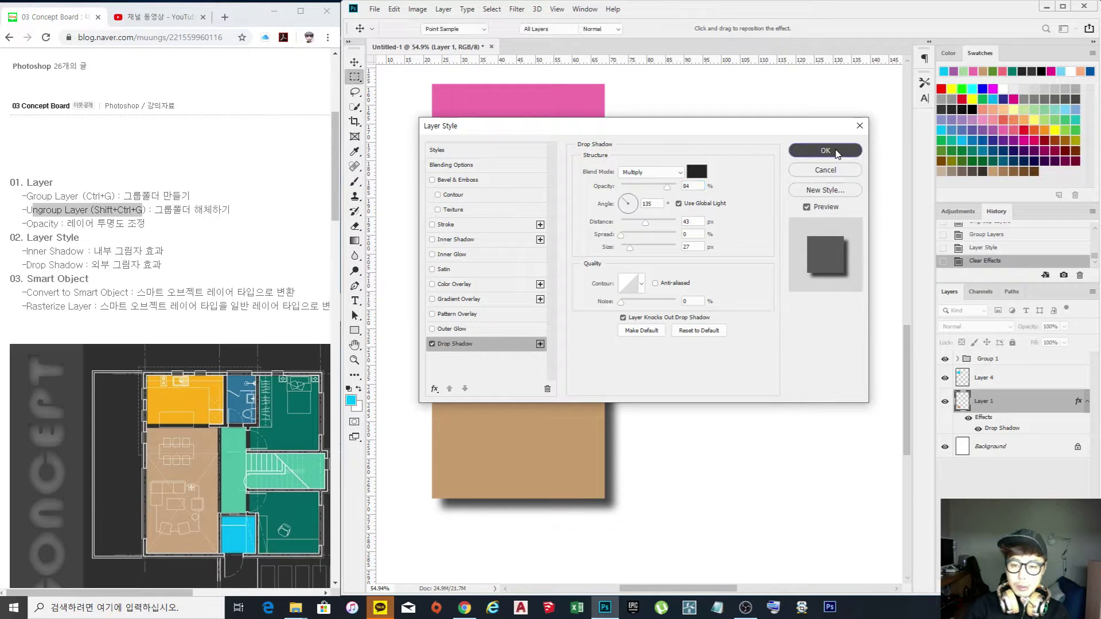
pyautogui.click(1063, 385)
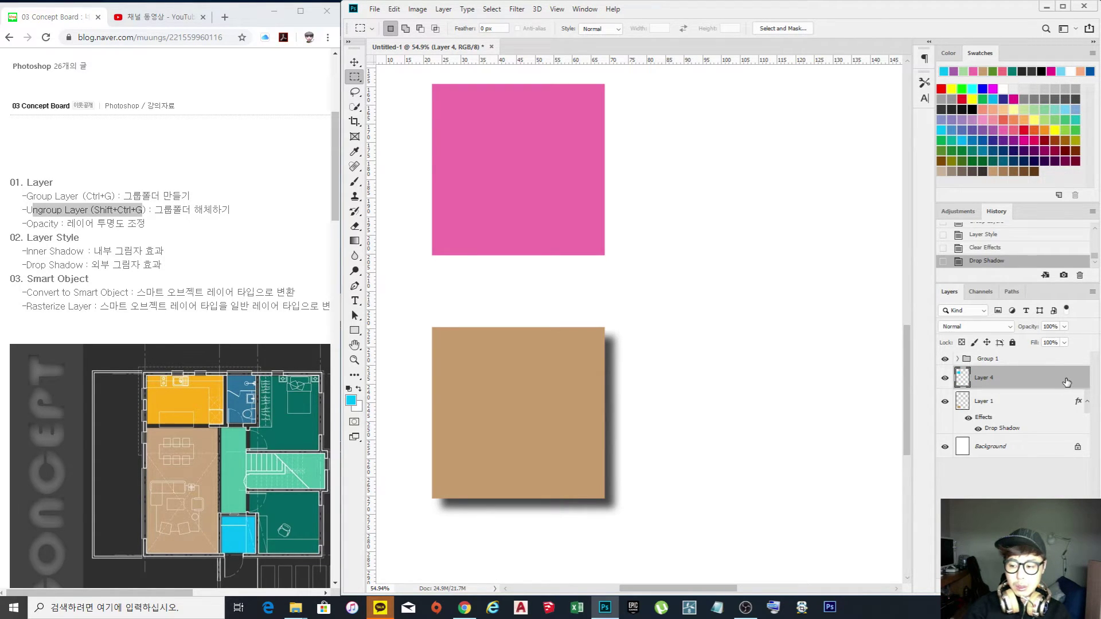
pyautogui.doubleClick(1066, 383)
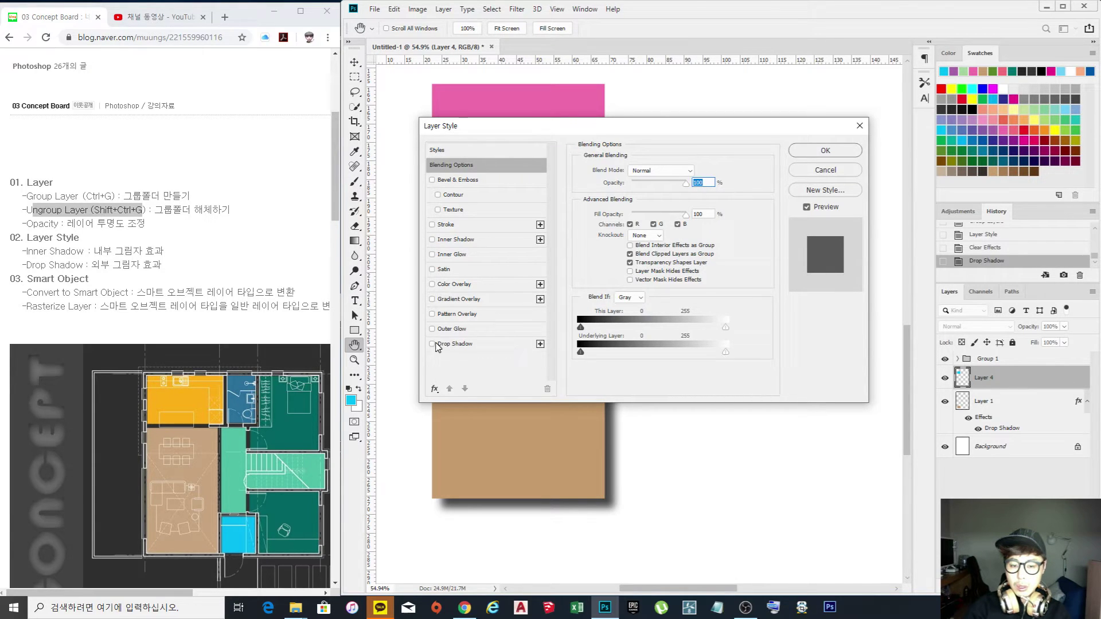
pyautogui.click(432, 344)
pyautogui.click(463, 345)
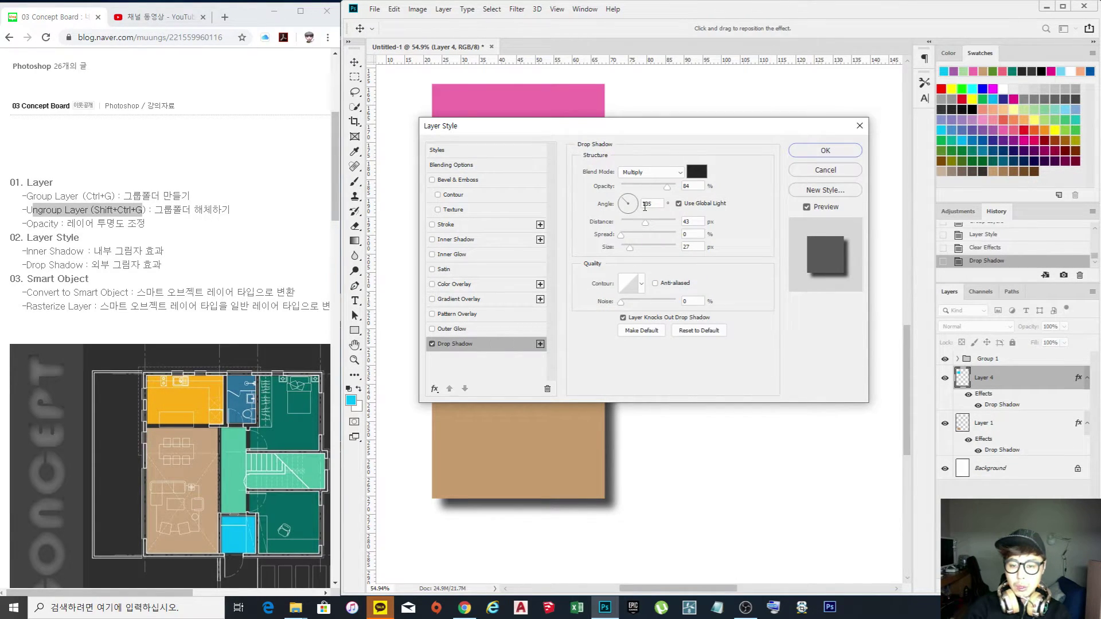
pyautogui.moveTo(646, 223); pyautogui.dragTo(637, 223)
pyautogui.moveTo(689, 128); pyautogui.dragTo(718, 168)
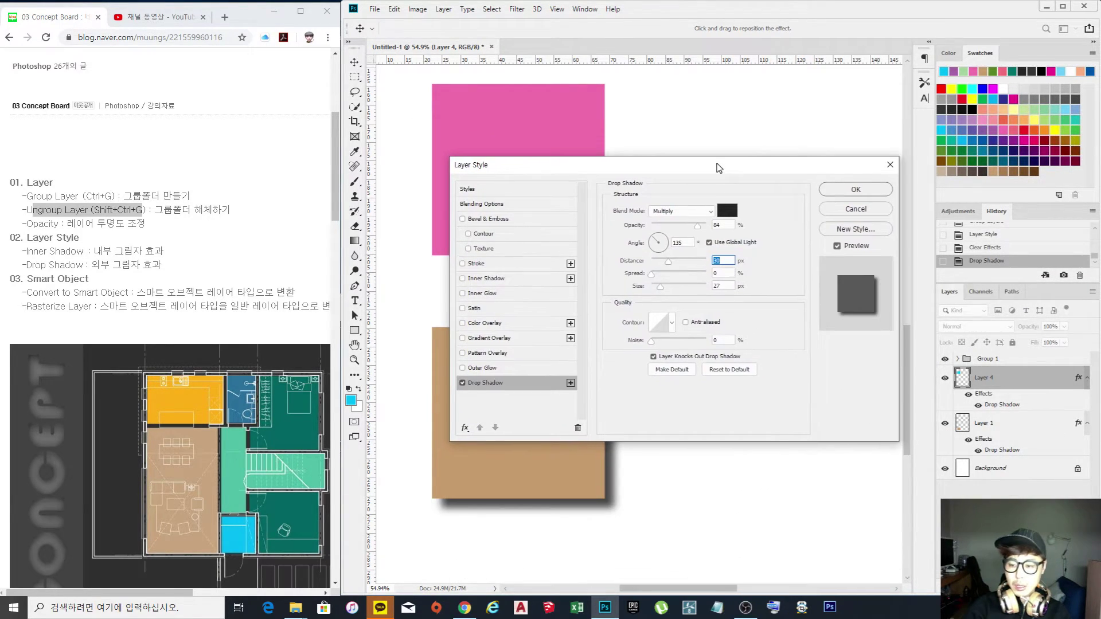
pyautogui.click(856, 209)
pyautogui.press('m')
pyautogui.scroll(-4, 634, 350)
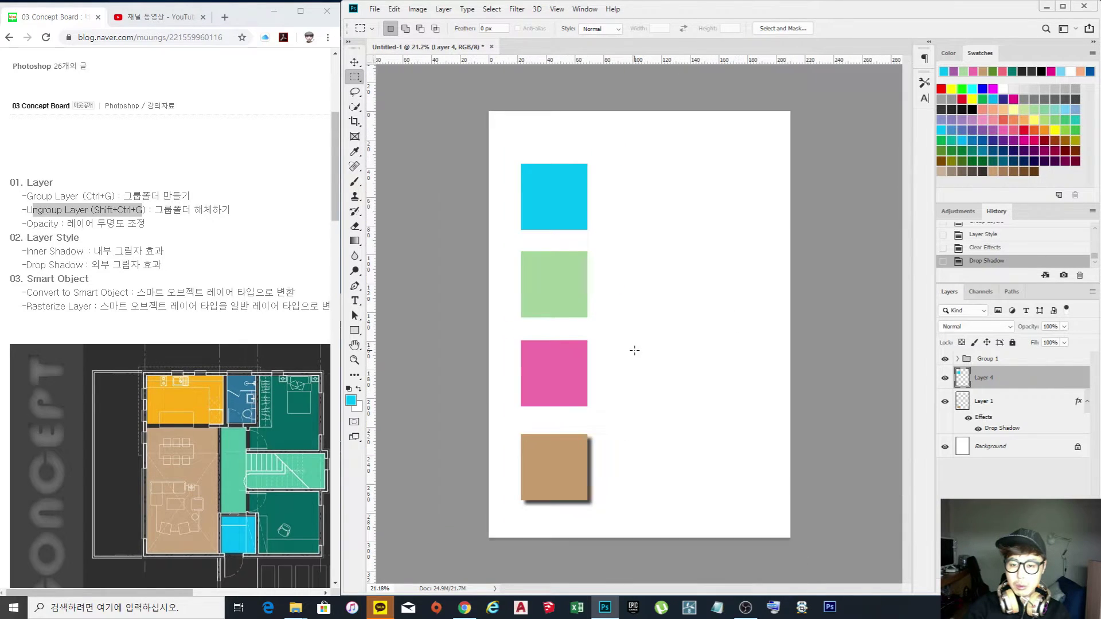
pyautogui.scroll(1, 602, 195)
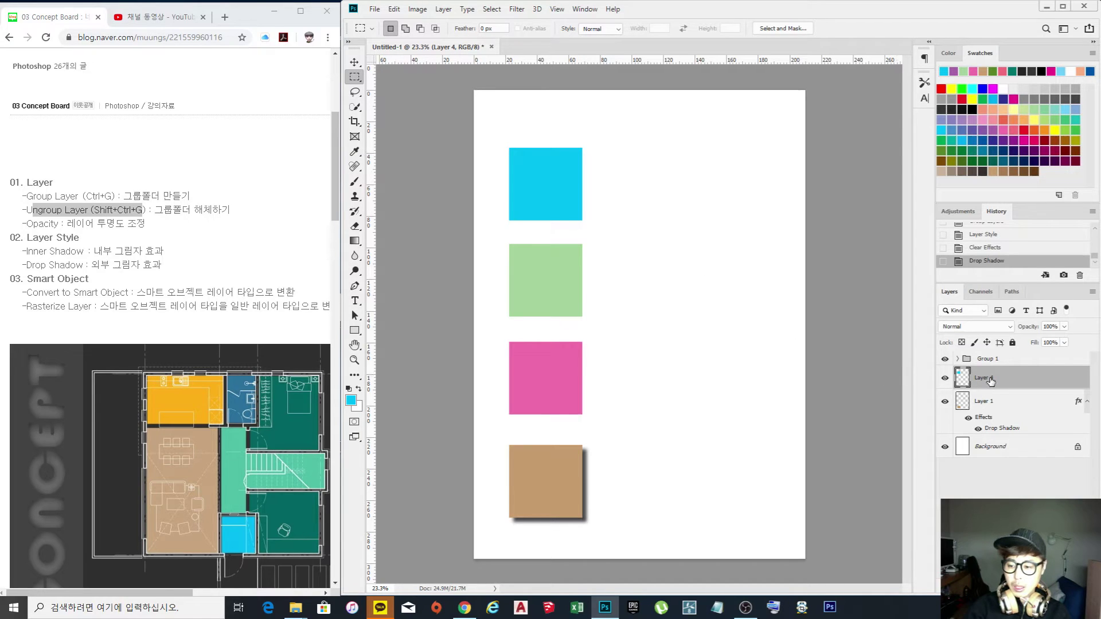
pyautogui.doubleClick(1060, 382)
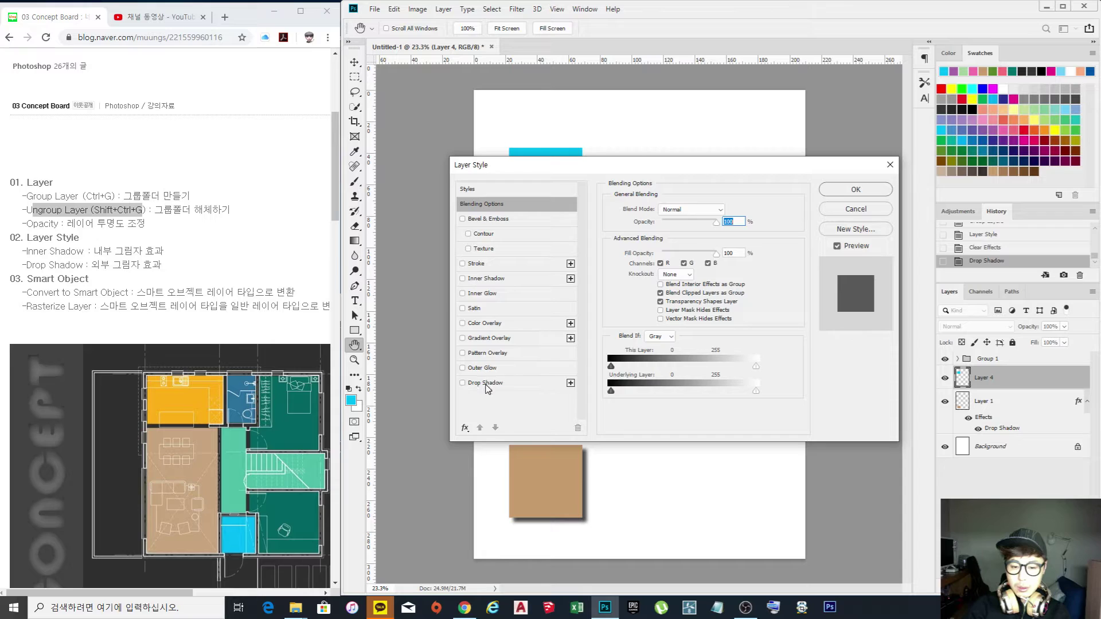
pyautogui.click(486, 383)
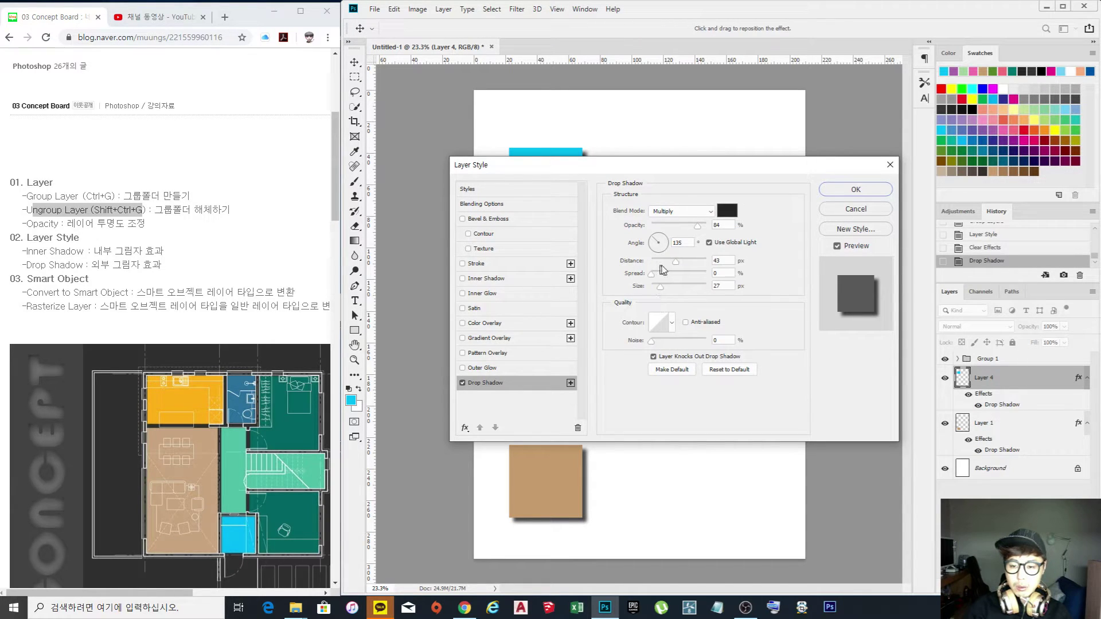
pyautogui.moveTo(675, 261); pyautogui.dragTo(672, 261)
pyautogui.moveTo(670, 169); pyautogui.dragTo(660, 266)
pyautogui.moveTo(661, 361); pyautogui.dragTo(653, 391)
pyautogui.click(844, 307)
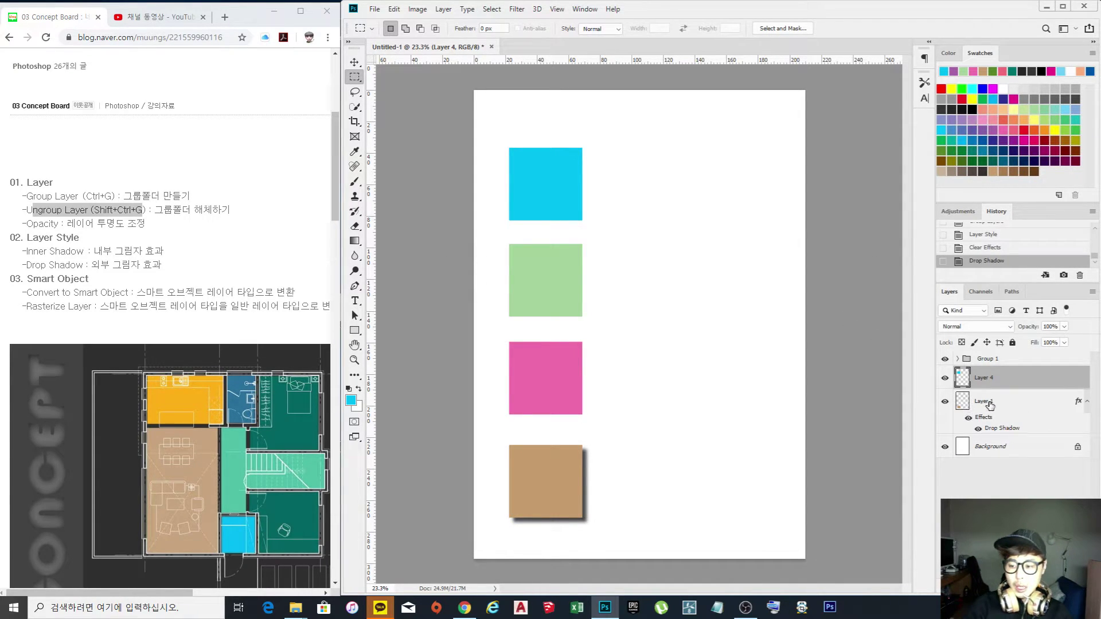
# Duplicate the layer effects of Layer 1 onto Layer 4.
pyautogui.moveTo(1077, 402); pyautogui.dragTo(1012, 383)
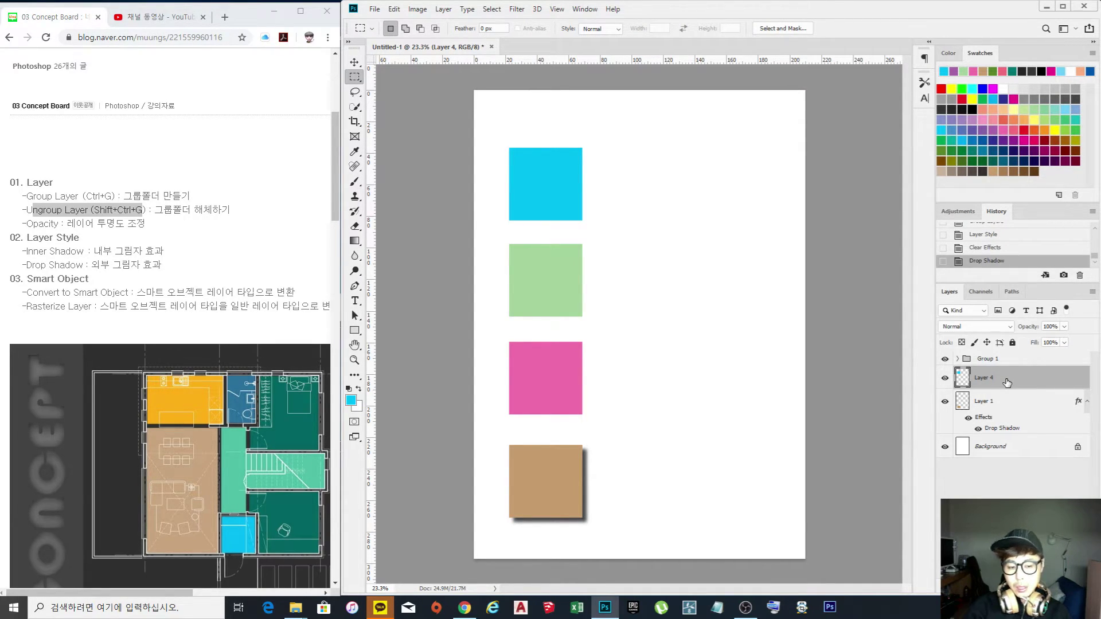
pyautogui.click(1080, 402)
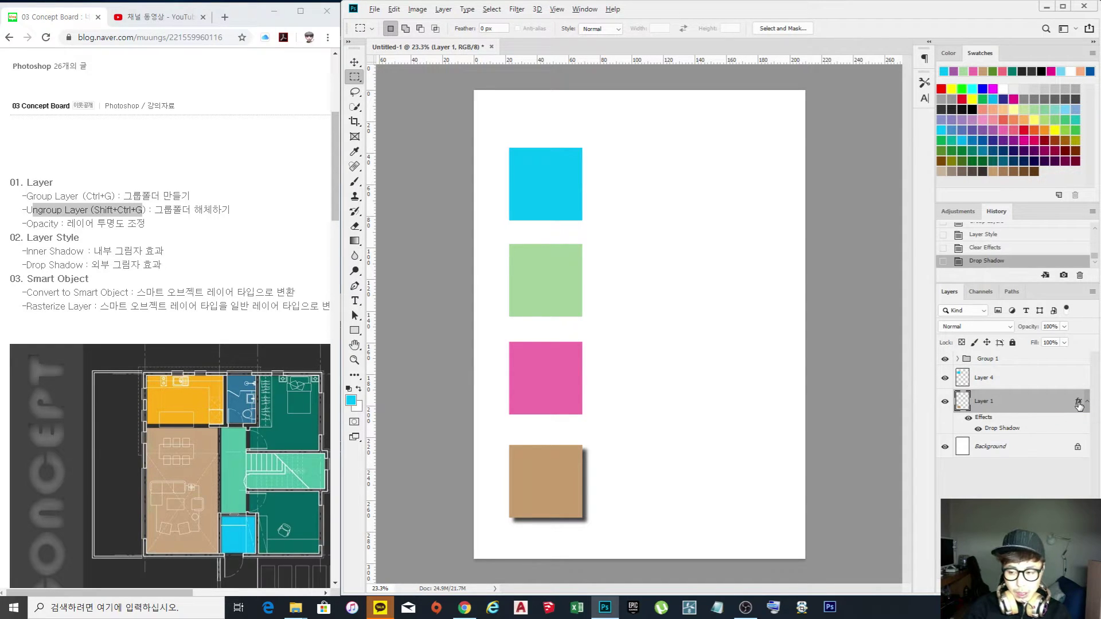
pyautogui.moveTo(1078, 402); pyautogui.dragTo(1074, 379)
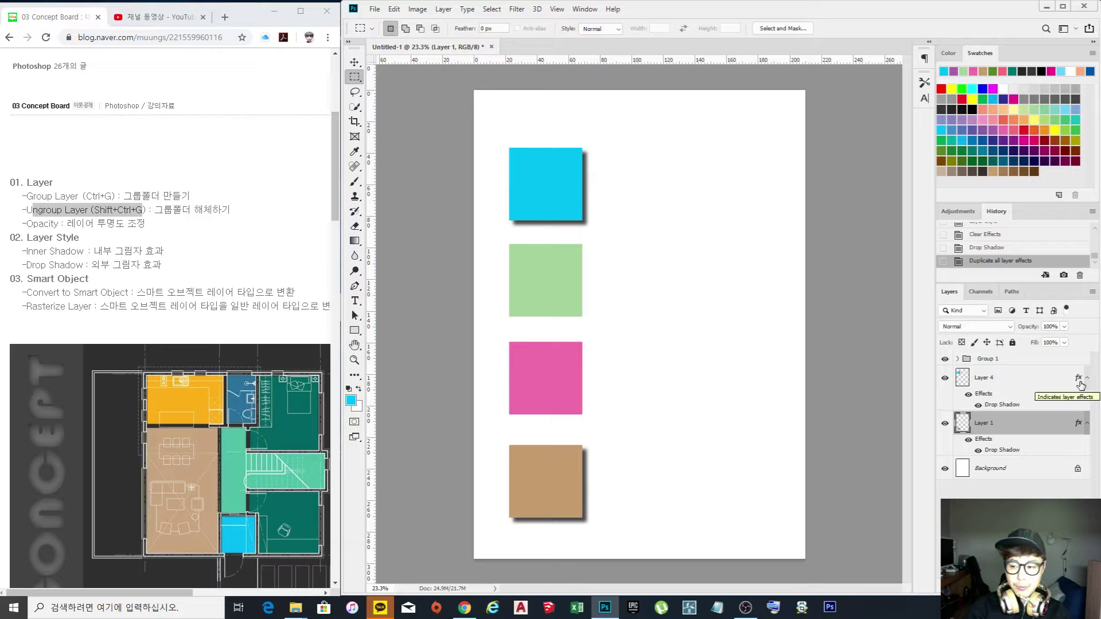
# Edit Layer 4's drop shadow, setting its distance to 31 px and its size to 51 px.
pyautogui.click(1079, 380)
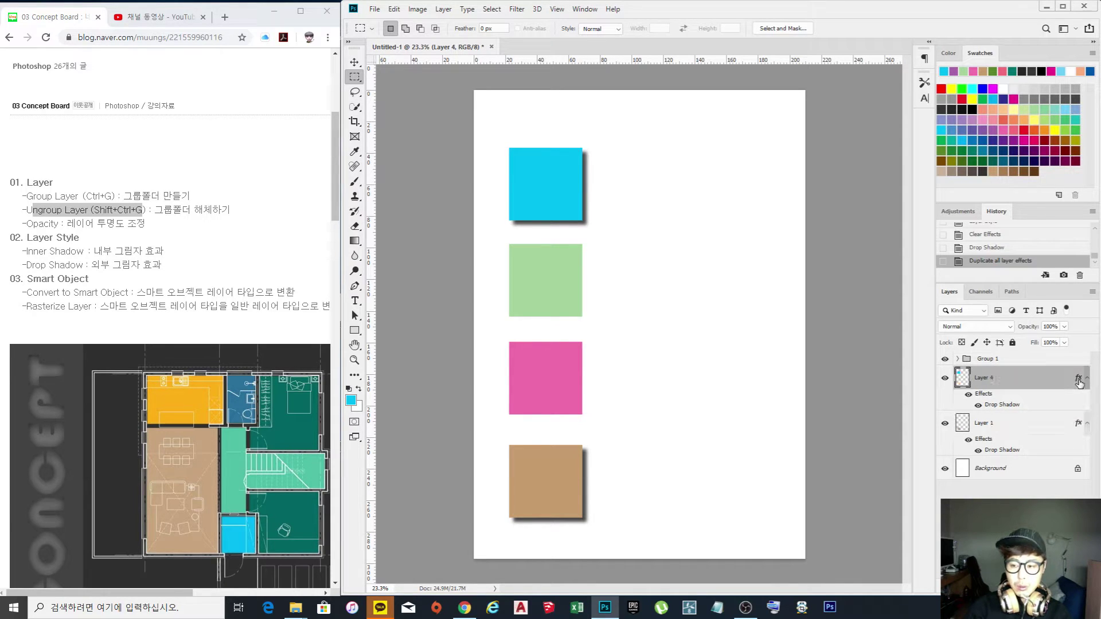
pyautogui.doubleClick(1079, 380)
pyautogui.moveTo(680, 269); pyautogui.dragTo(860, 198)
pyautogui.click(486, 497)
pyautogui.moveTo(856, 286); pyautogui.dragTo(839, 316)
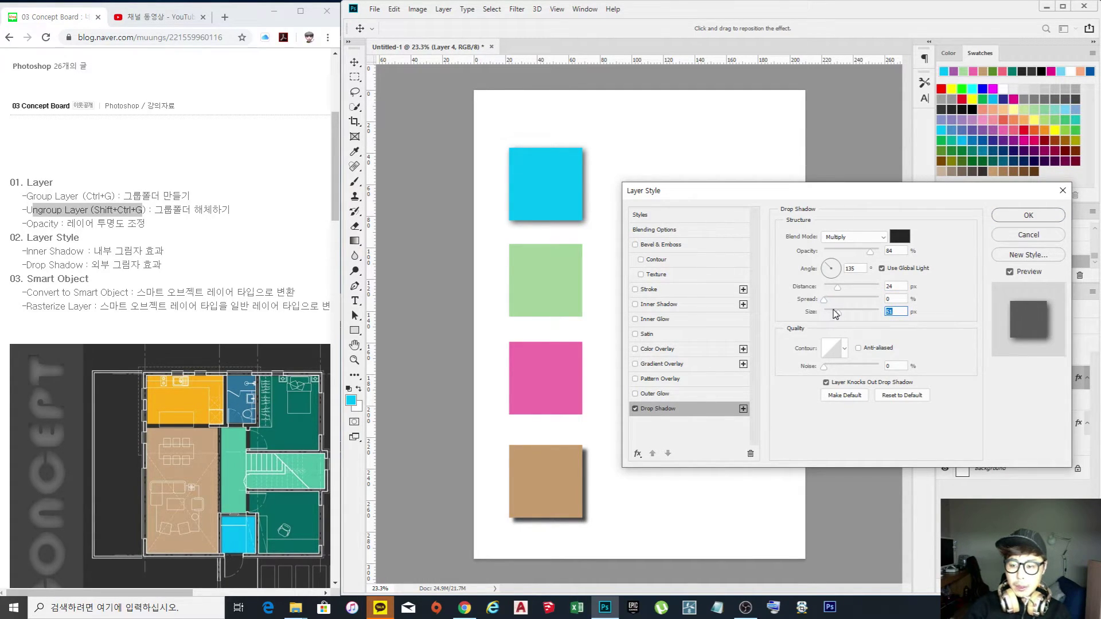
pyautogui.moveTo(837, 287); pyautogui.dragTo(842, 288)
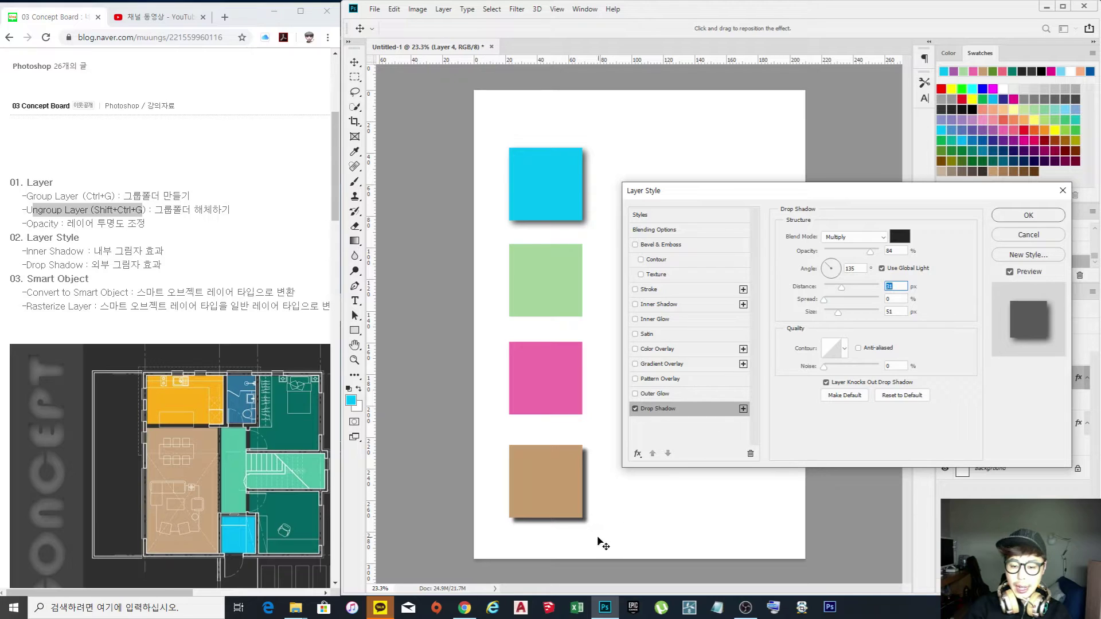
# Try other global light angles, and give Layer 4's shadow its own angle towards the square's upper right with Use Global Light off.
pyautogui.click(837, 266)
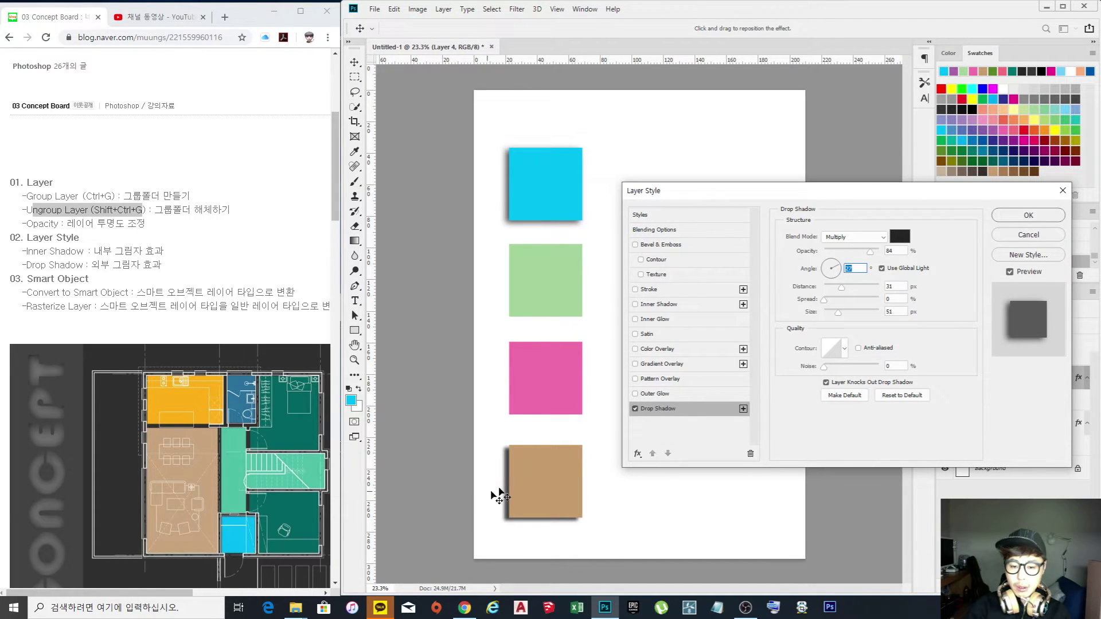
pyautogui.click(824, 265)
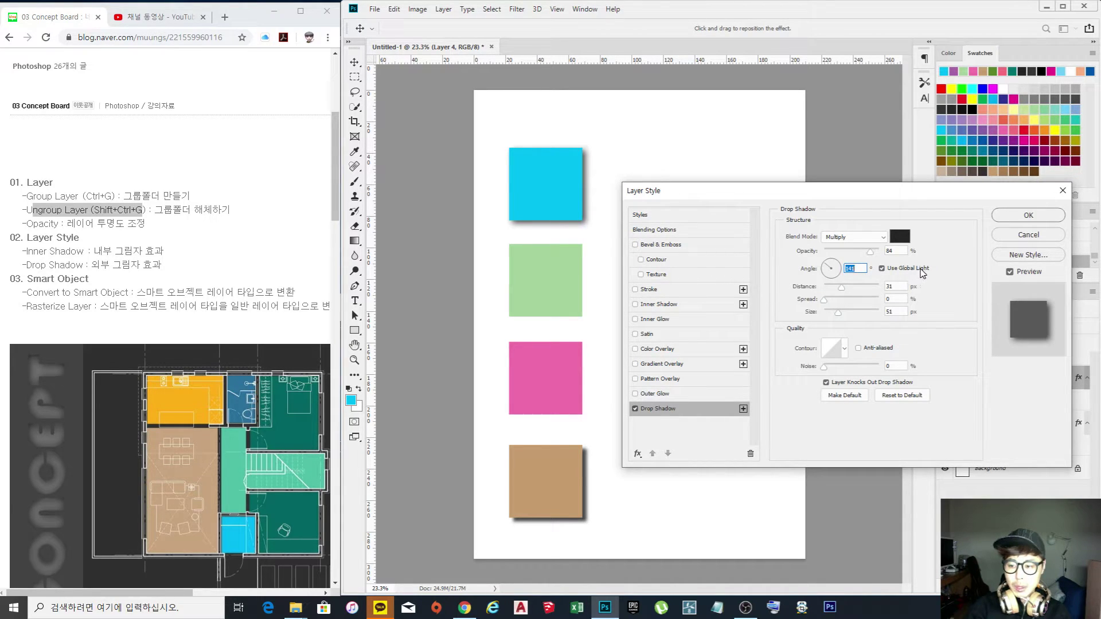
pyautogui.click(882, 269)
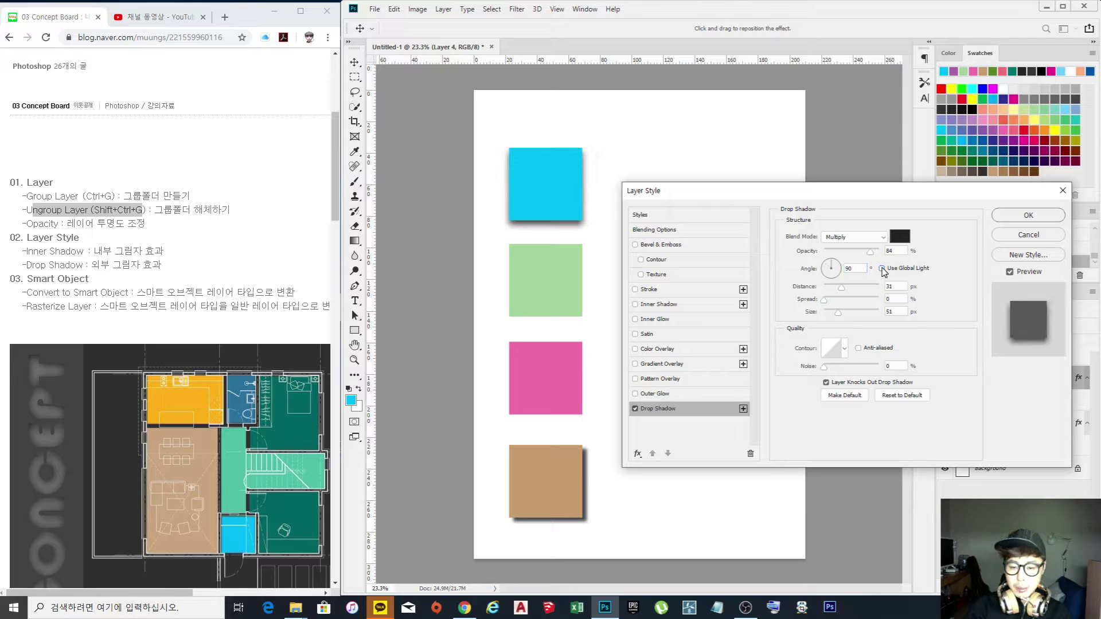
pyautogui.click(829, 273)
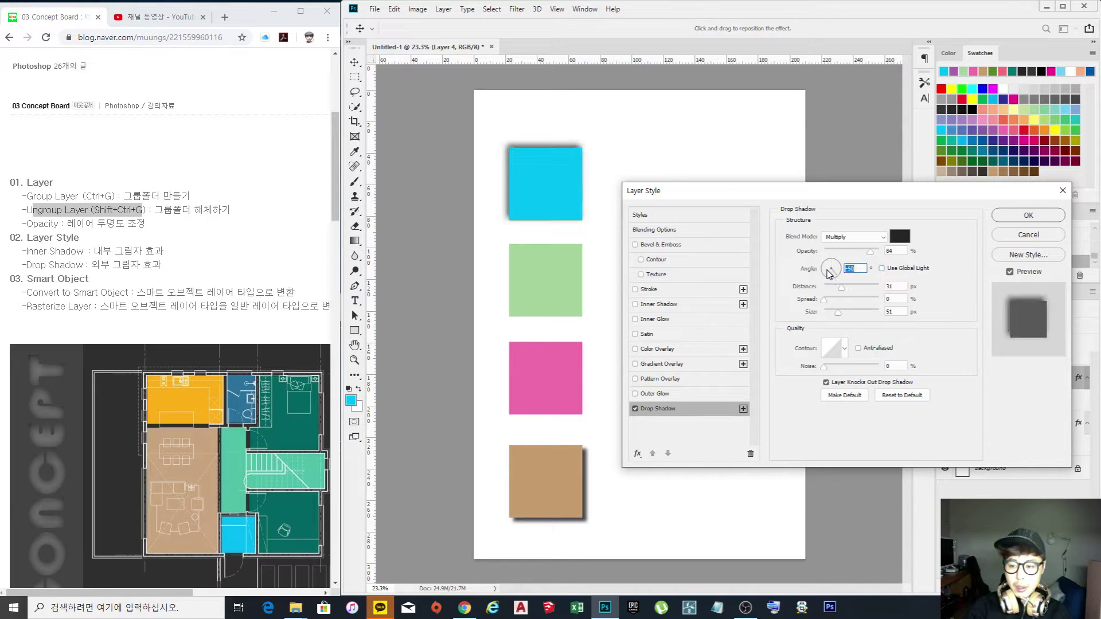
pyautogui.moveTo(827, 272); pyautogui.dragTo(827, 281)
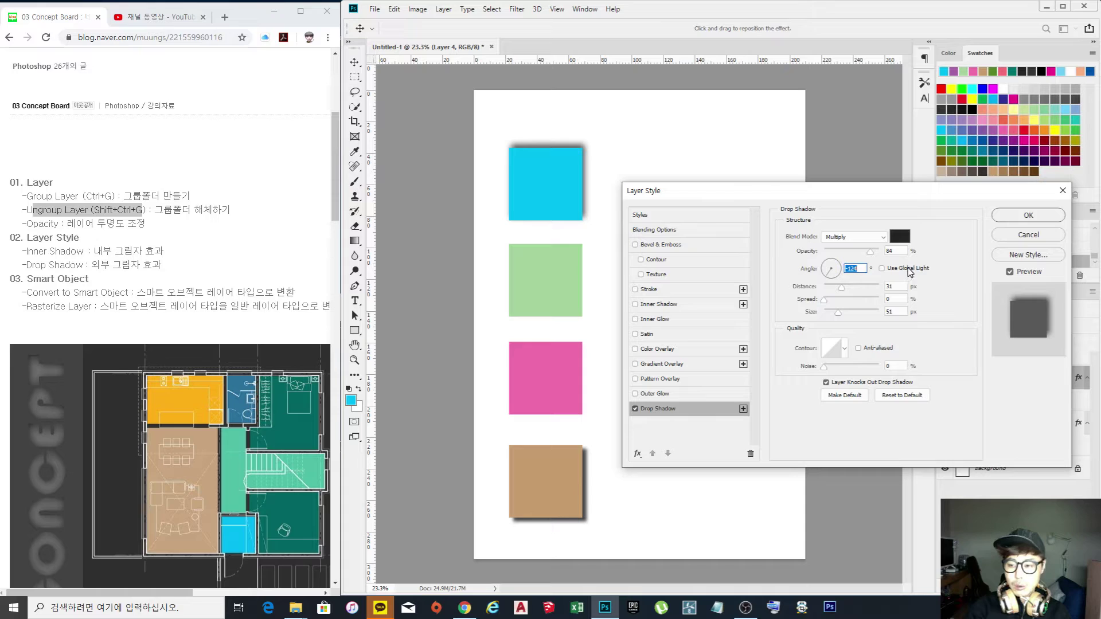
pyautogui.click(1028, 216)
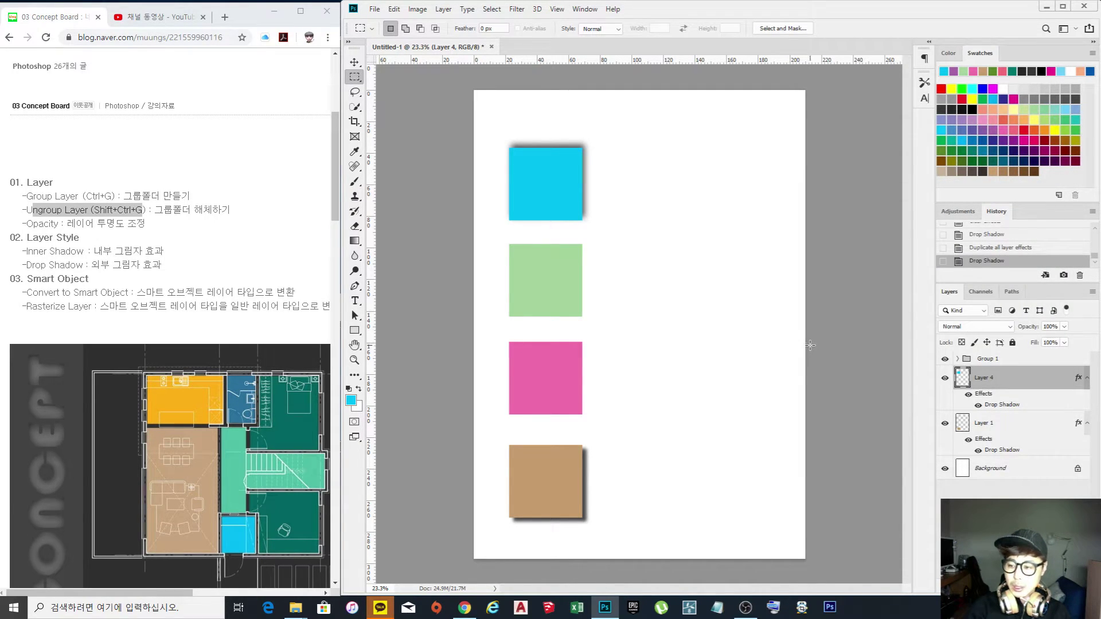
# Check which layers Group 1 contains and duplicate Layer 4's effects onto the group.
pyautogui.click(994, 361)
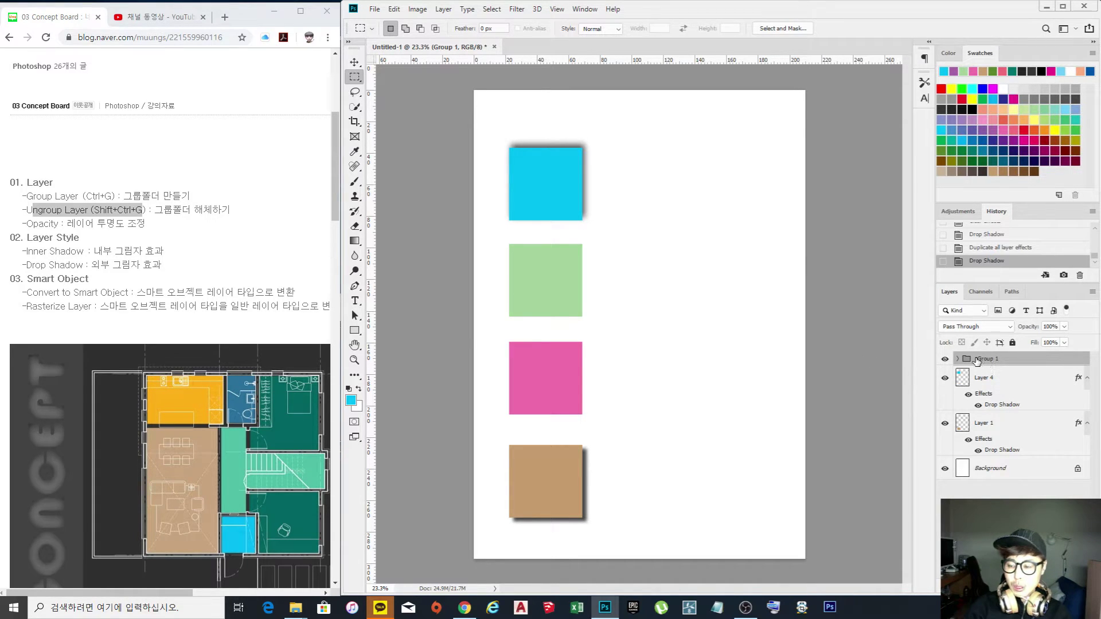
pyautogui.click(957, 359)
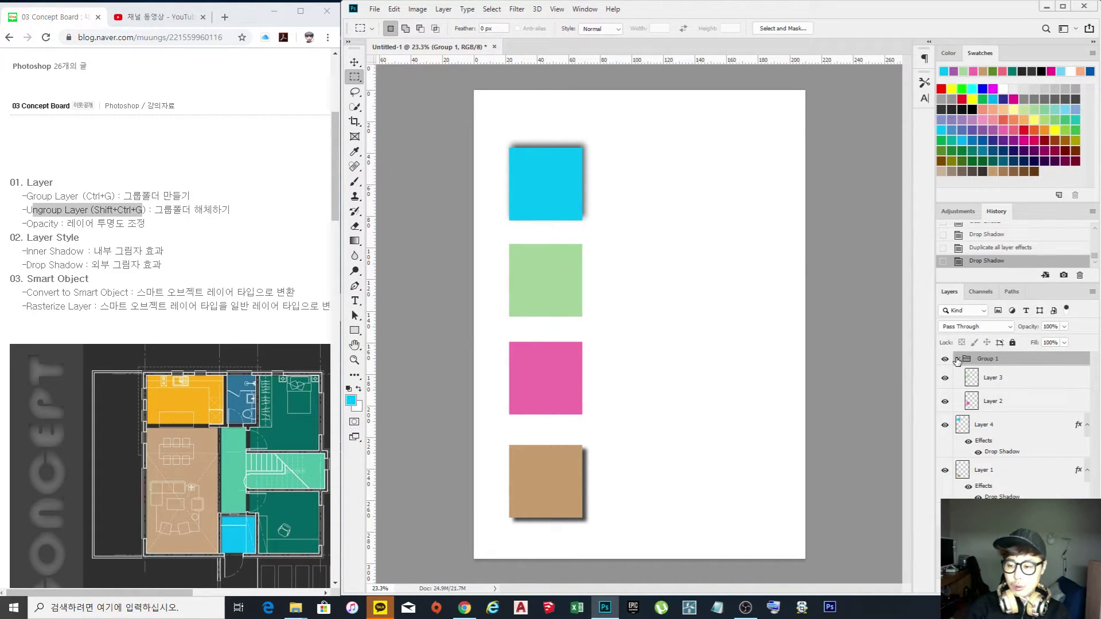
pyautogui.click(957, 359)
pyautogui.click(956, 359)
pyautogui.click(956, 359)
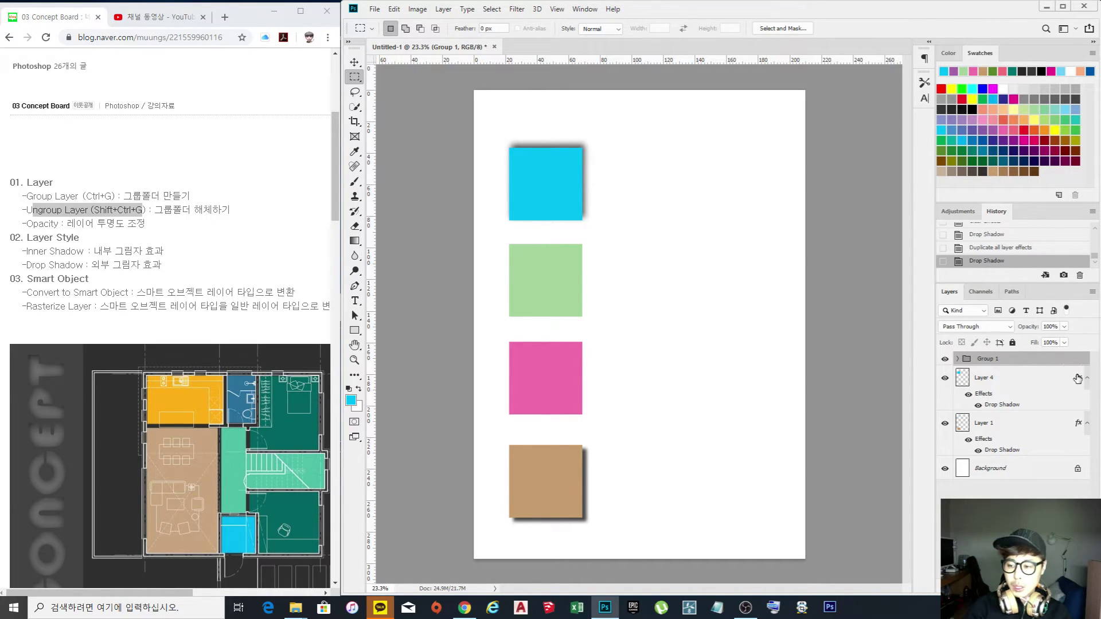
pyautogui.moveTo(1078, 381); pyautogui.dragTo(1076, 360)
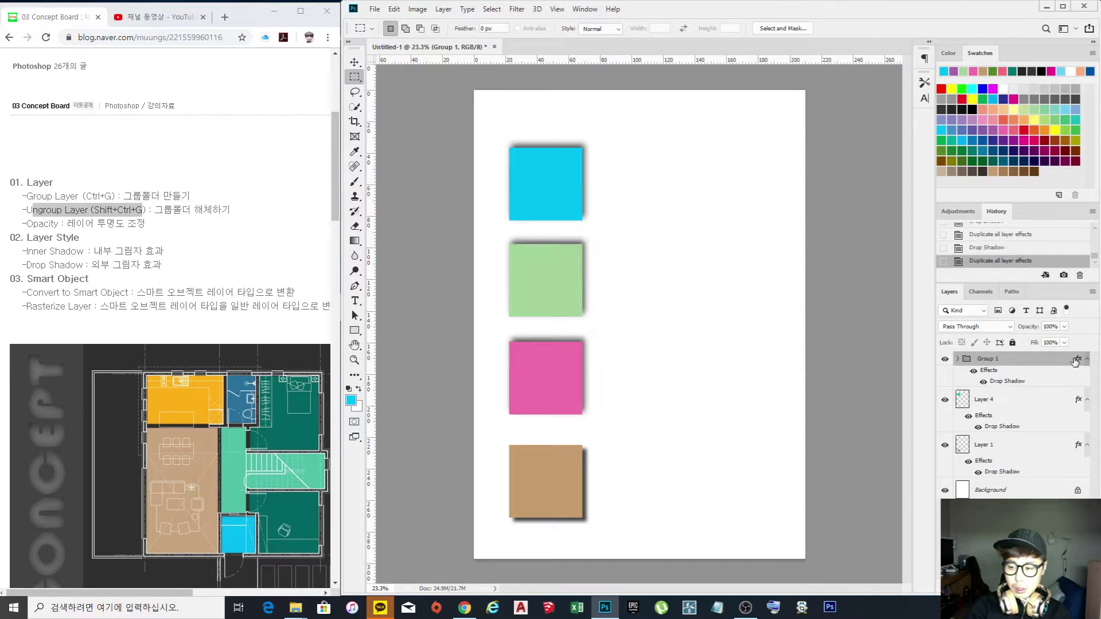
# Review the layers inside Group 1, collapse the group's effects list and select Layer 4.
pyautogui.click(959, 360)
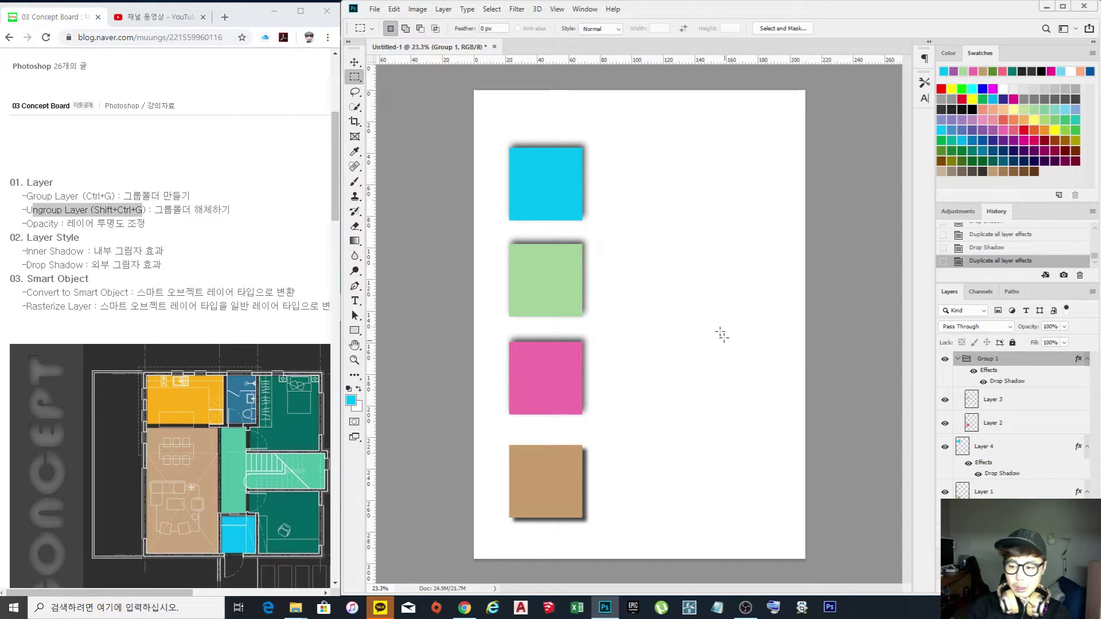
pyautogui.click(957, 359)
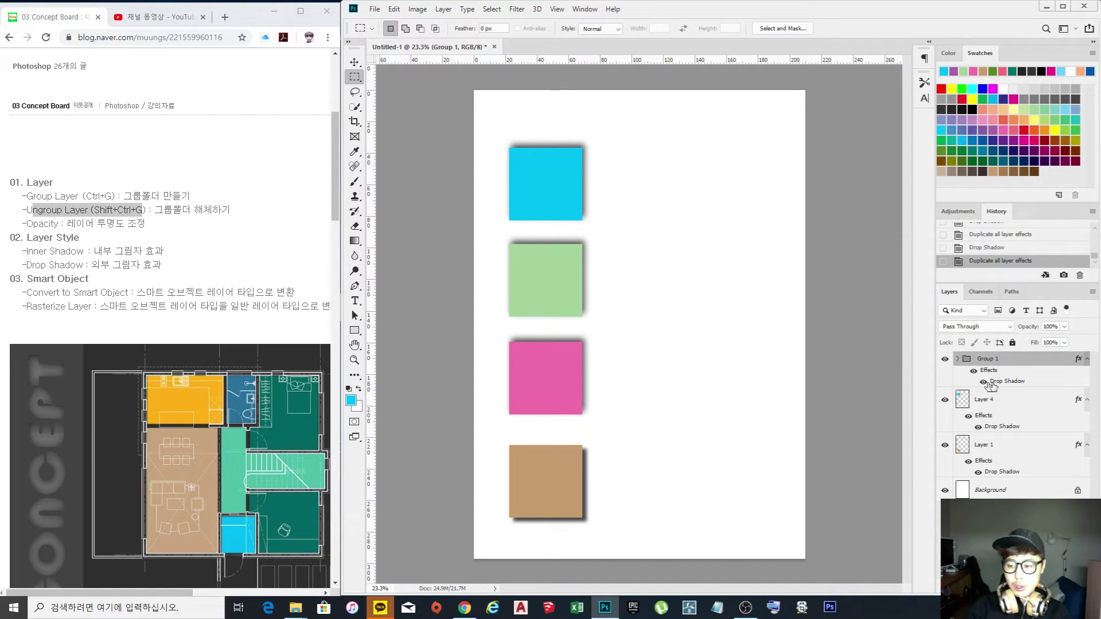
pyautogui.click(957, 360)
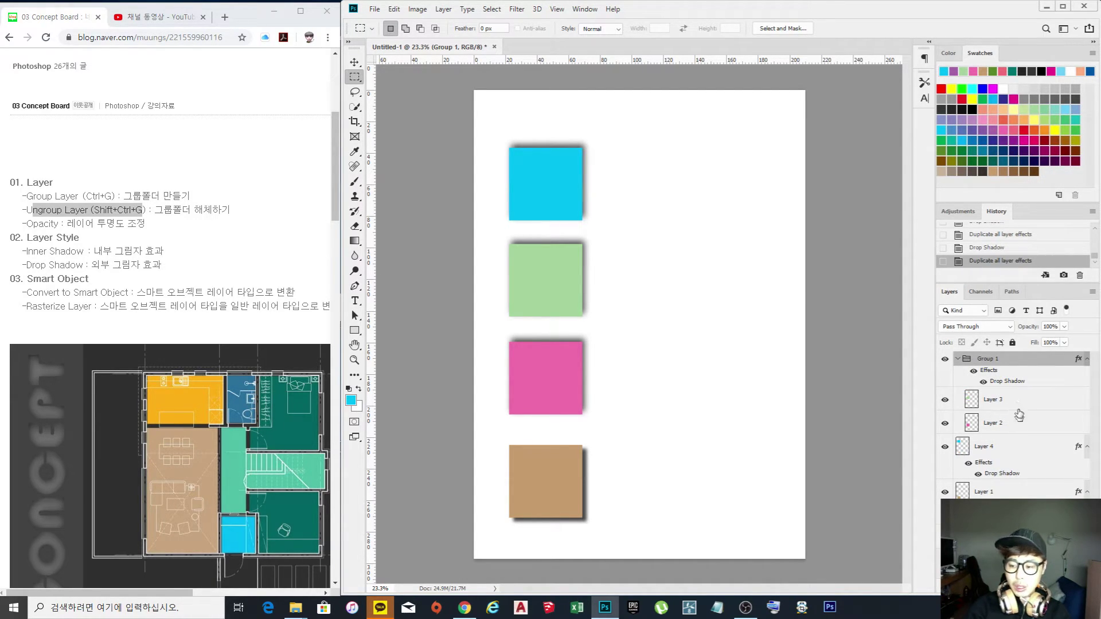
pyautogui.click(957, 359)
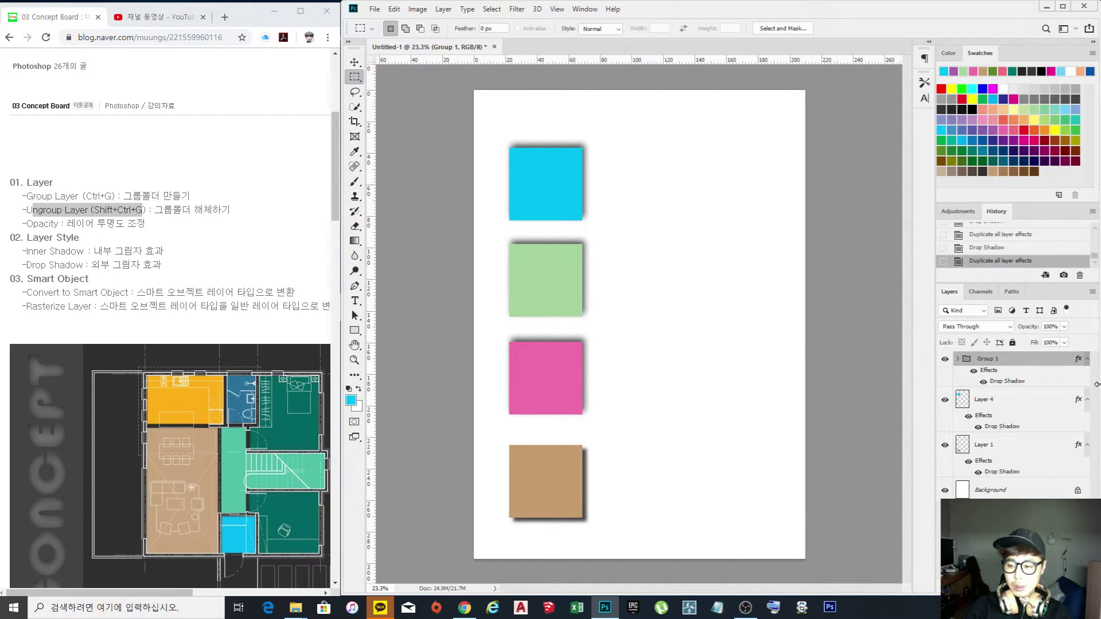
pyautogui.click(1087, 359)
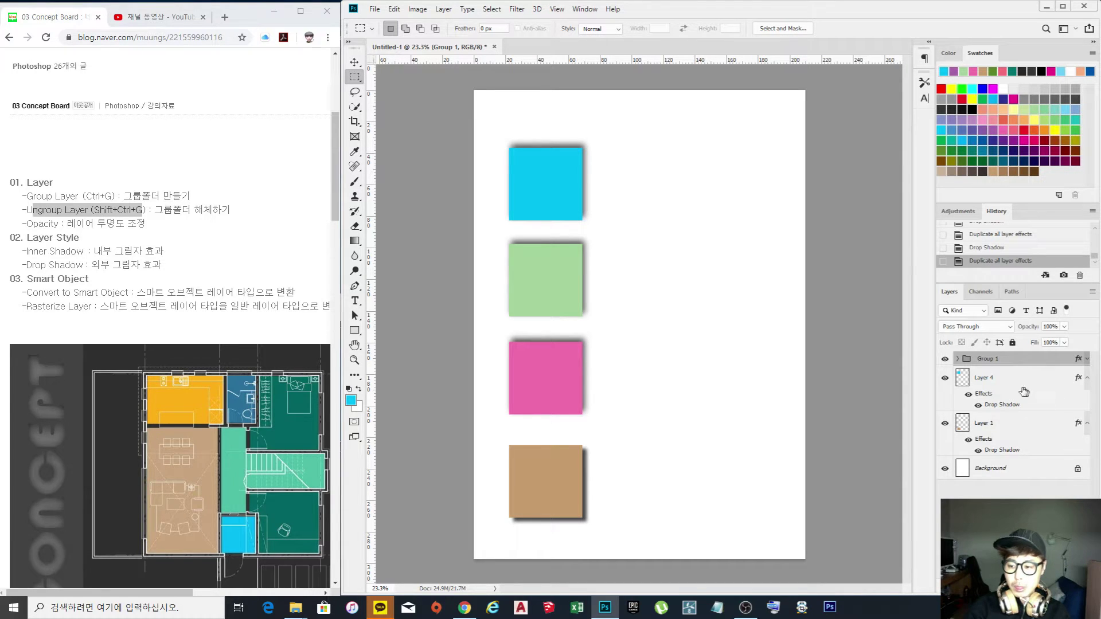
pyautogui.click(983, 379)
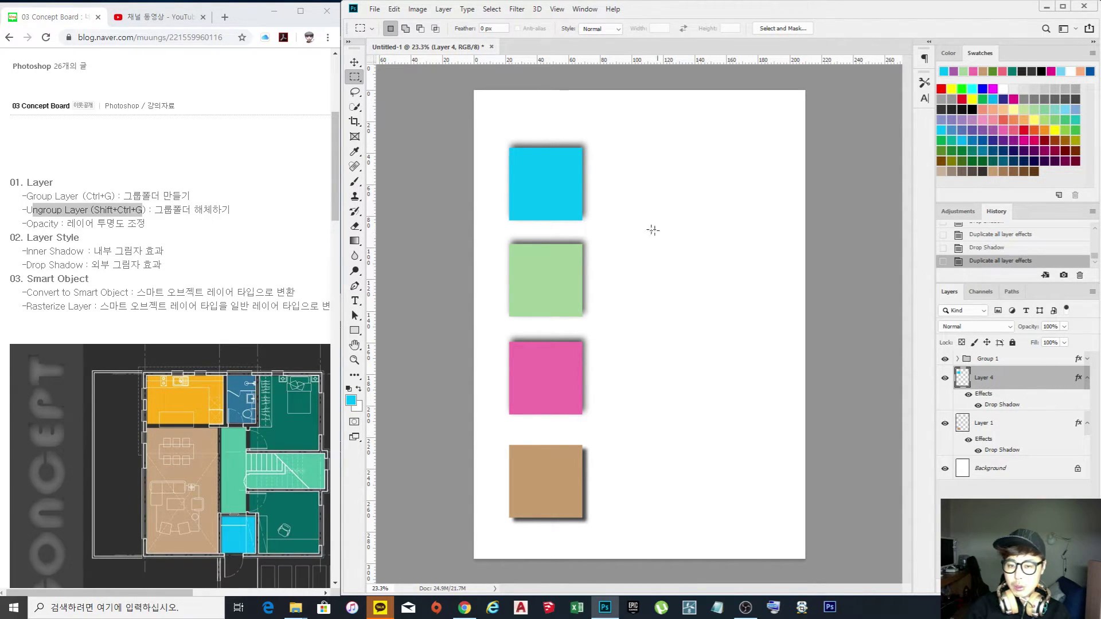
# Turn off Layer 4's Drop Shadow and enable an Inner Shadow on it instead.
pyautogui.scroll(4, 584, 186)
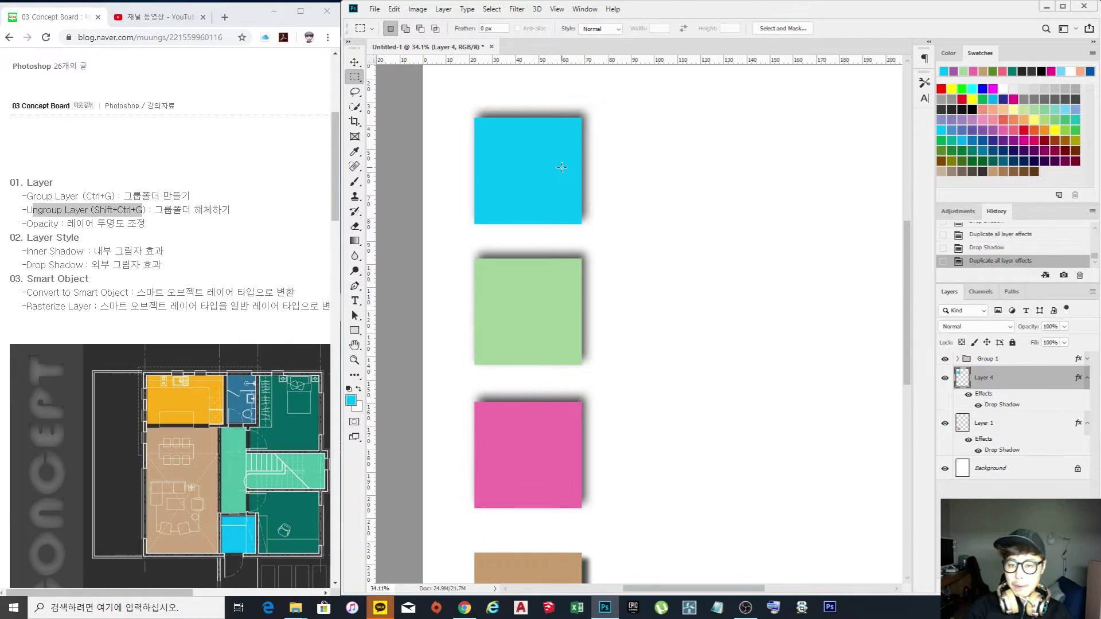
pyautogui.doubleClick(1079, 380)
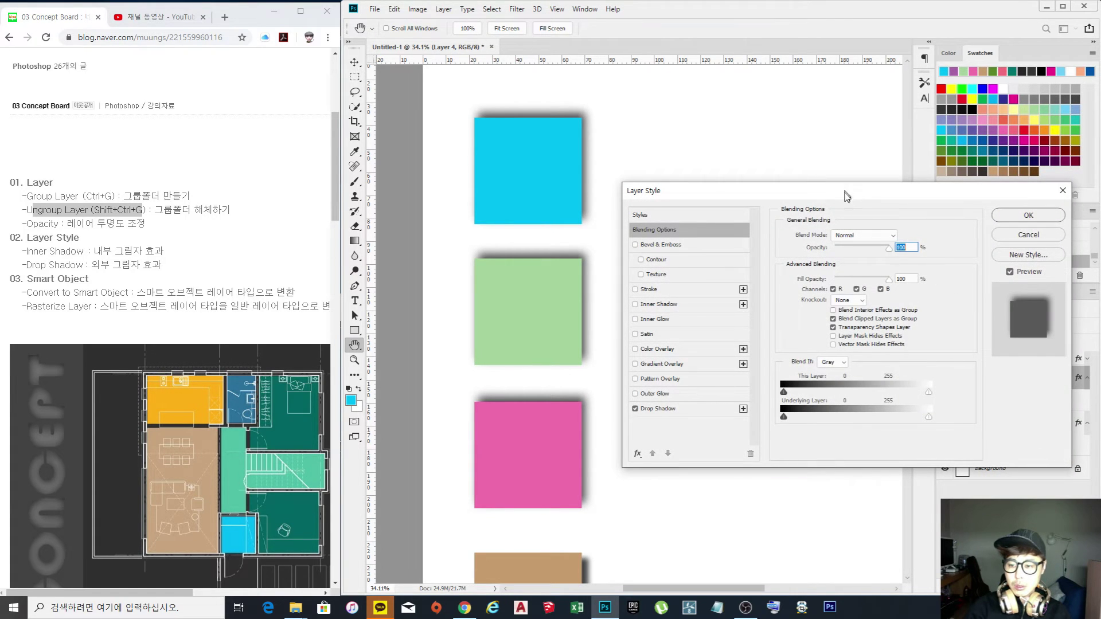
pyautogui.moveTo(844, 190); pyautogui.dragTo(694, 240)
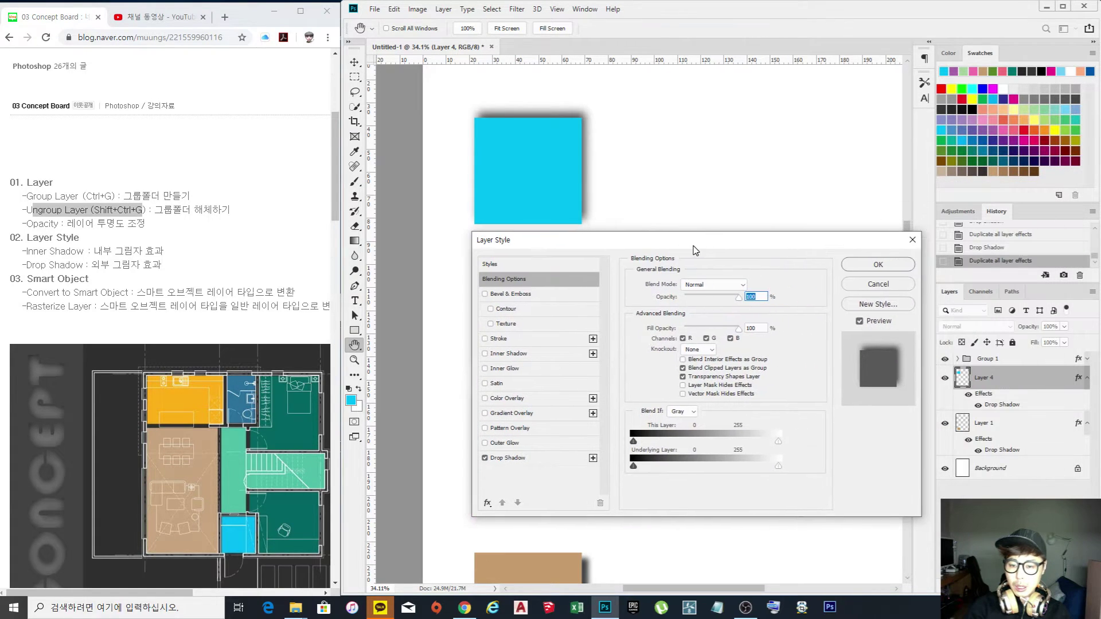
pyautogui.click(485, 458)
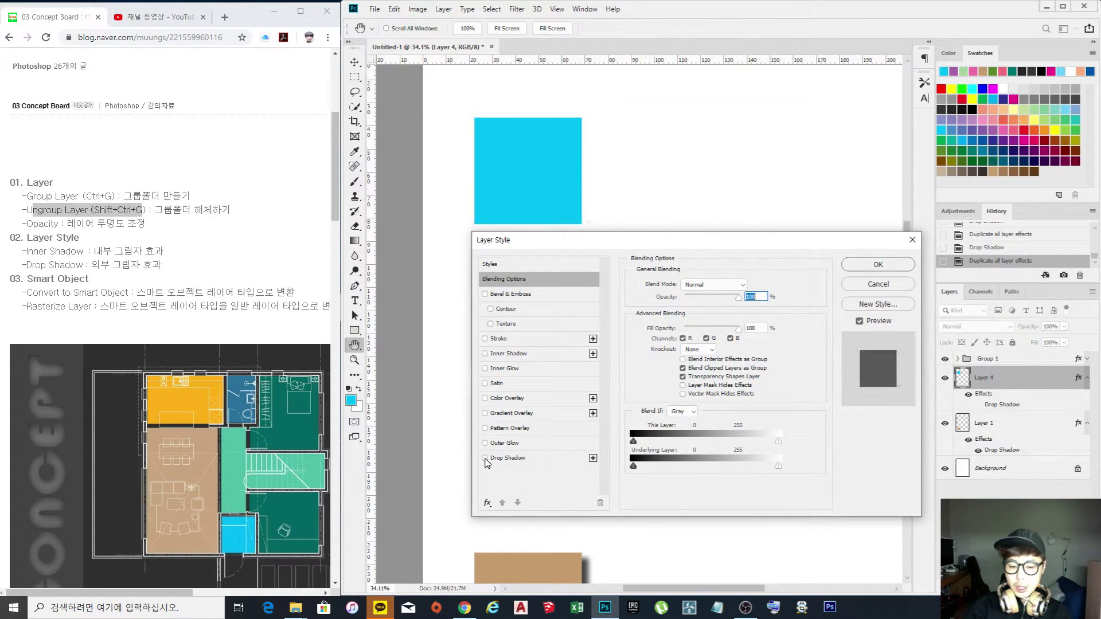
pyautogui.click(486, 354)
pyautogui.click(509, 354)
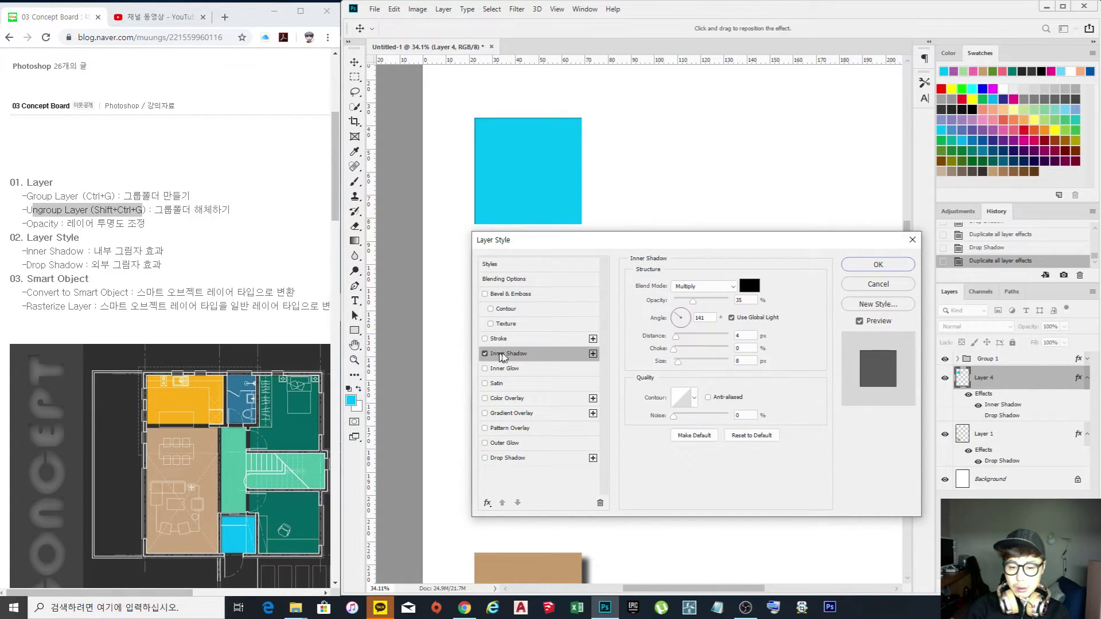
pyautogui.moveTo(631, 240); pyautogui.dragTo(592, 278)
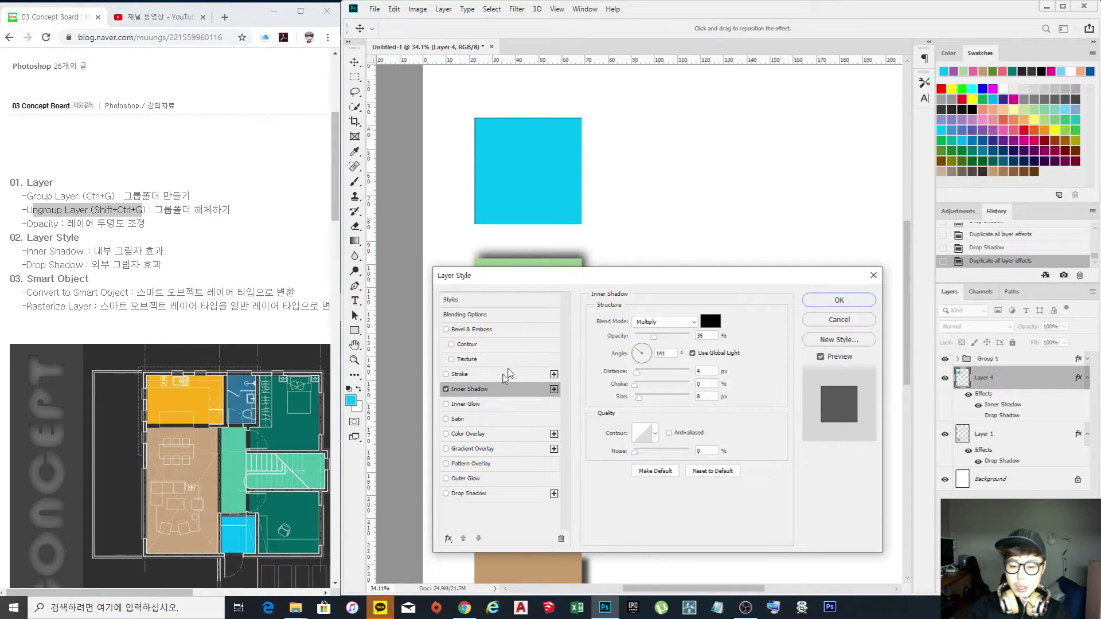
pyautogui.click(447, 389)
pyautogui.click(446, 389)
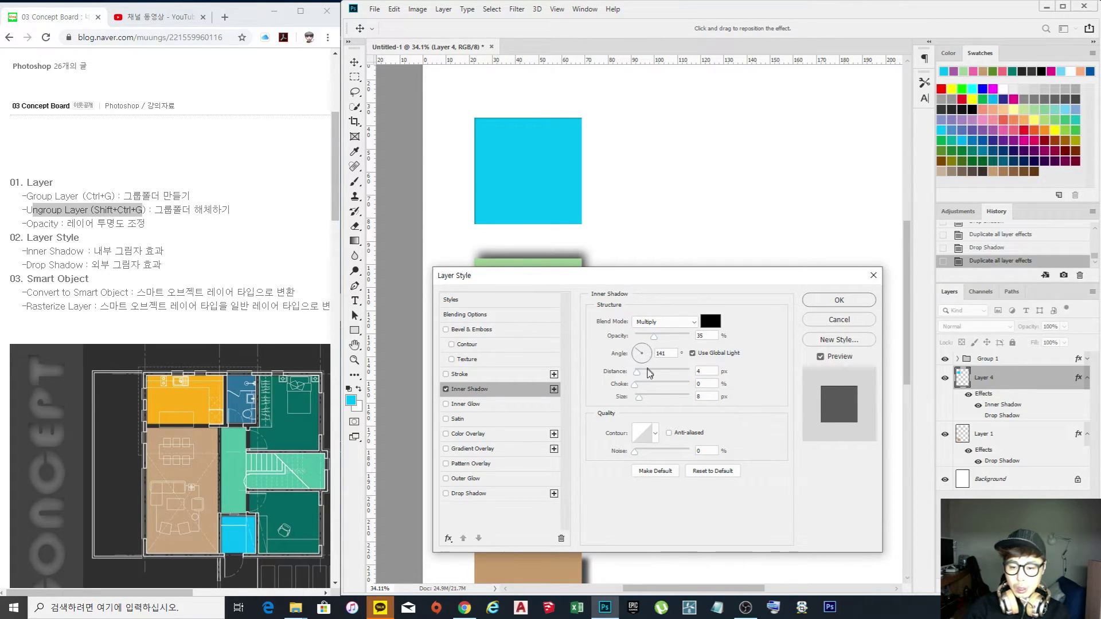
# Increase the distance and size of Layer 4's inner shadow and apply the layer style.
pyautogui.moveTo(636, 374); pyautogui.dragTo(659, 374)
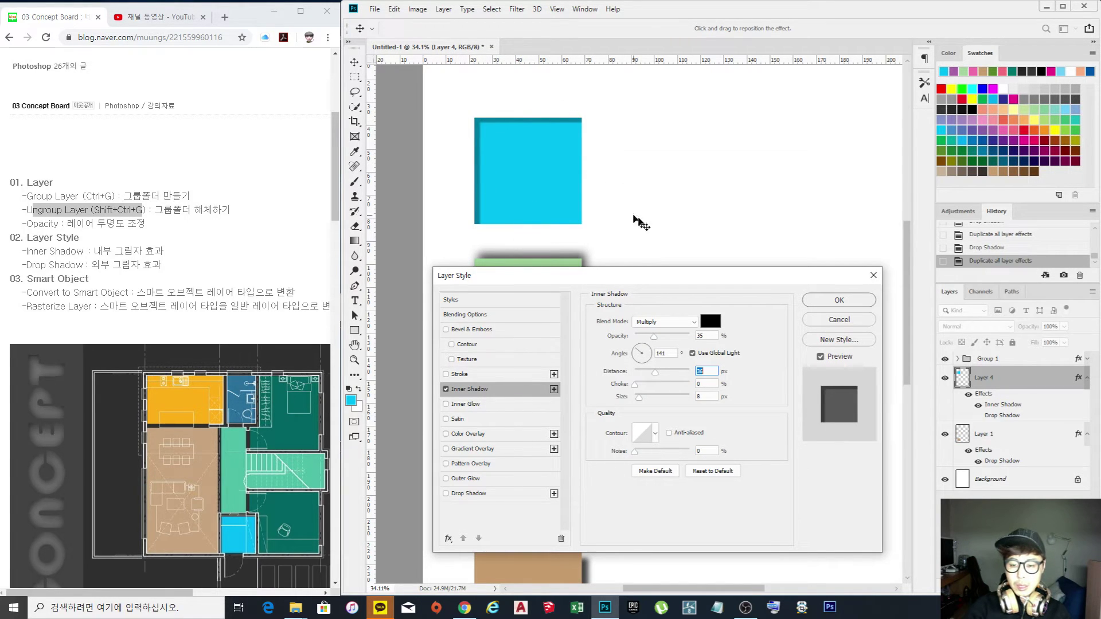
pyautogui.moveTo(638, 397); pyautogui.dragTo(648, 404)
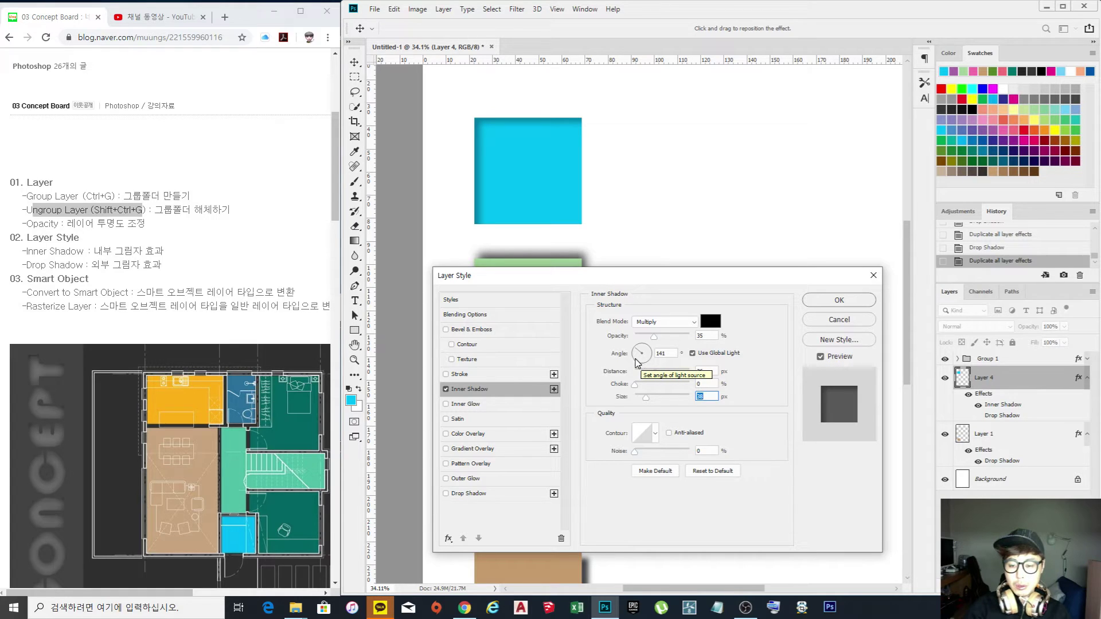
pyautogui.click(839, 300)
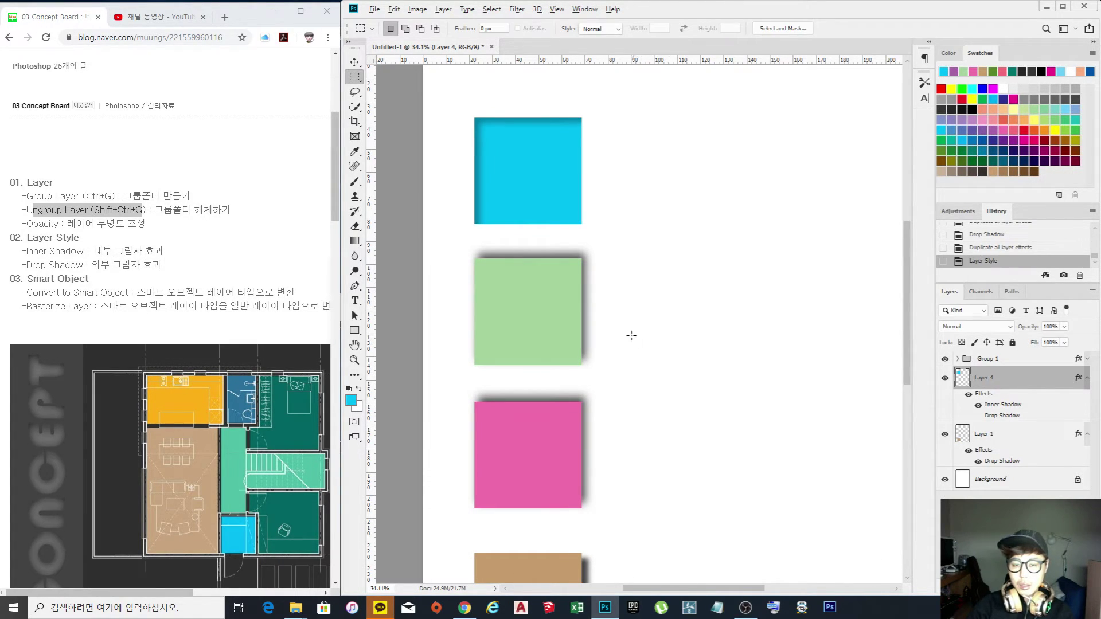
pyautogui.hotkey('ctrl', '0')
pyautogui.press('m')
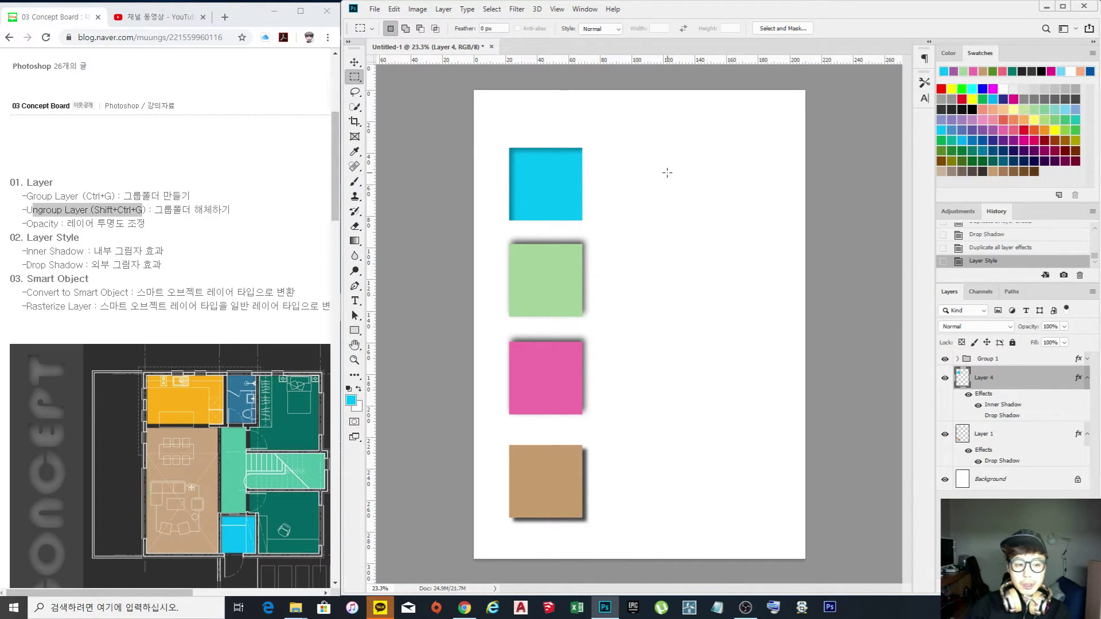
pyautogui.moveTo(295, 607)
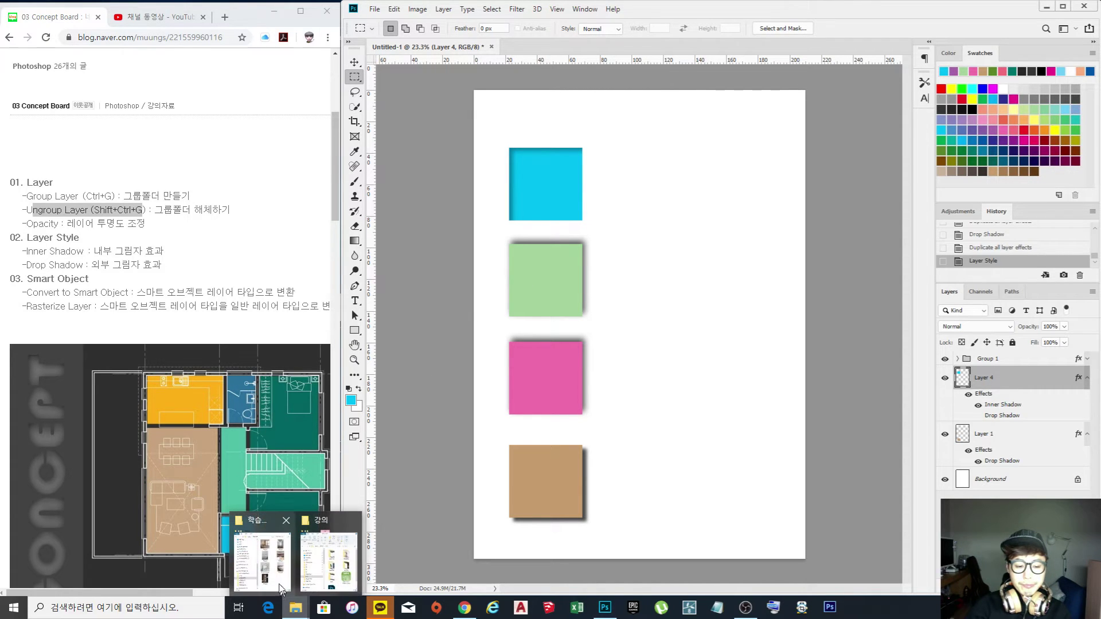
pyautogui.click(281, 590)
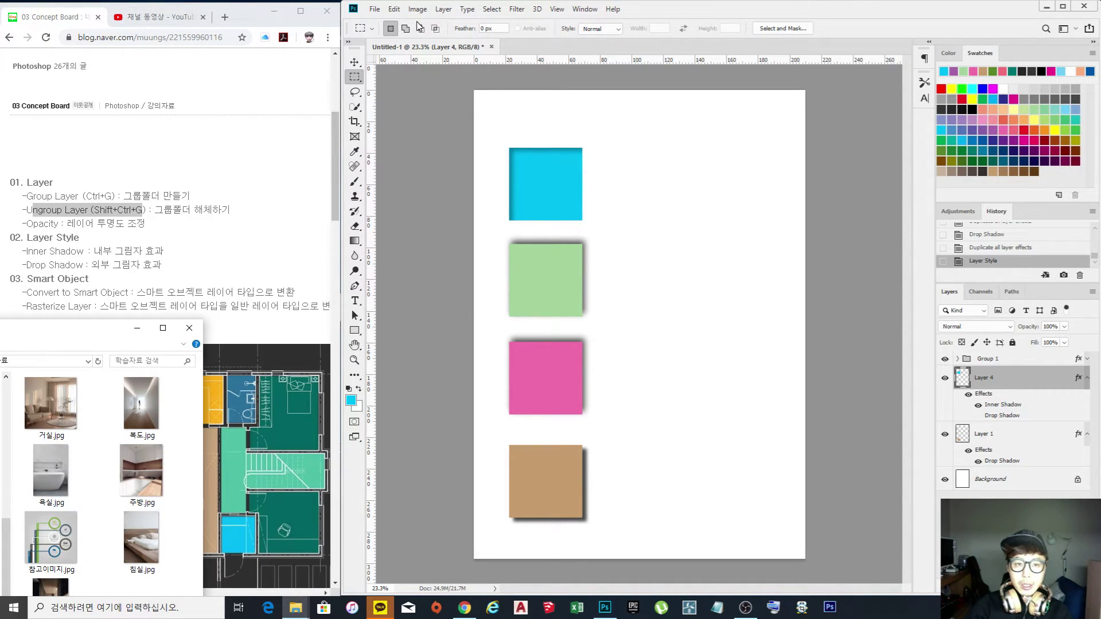
pyautogui.click(374, 10)
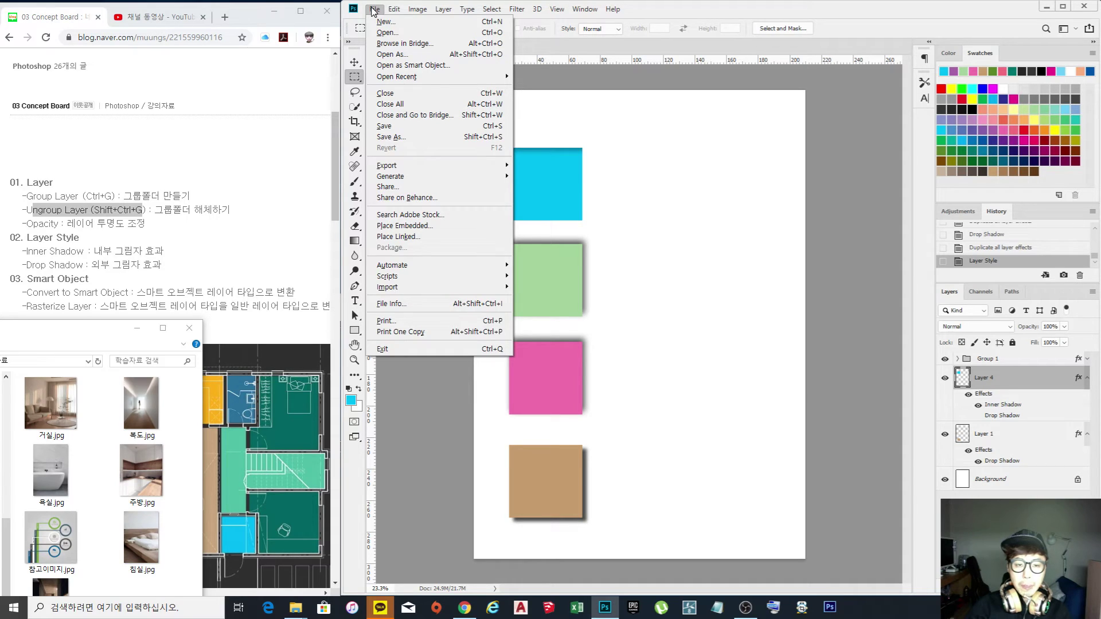
pyautogui.click(386, 33)
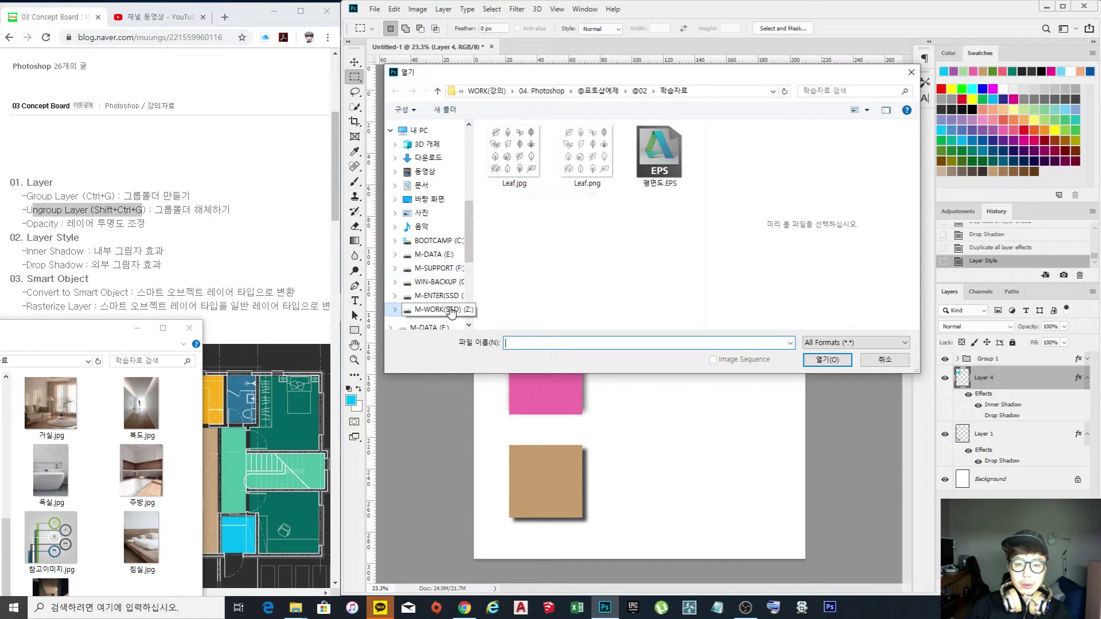
pyautogui.click(640, 90)
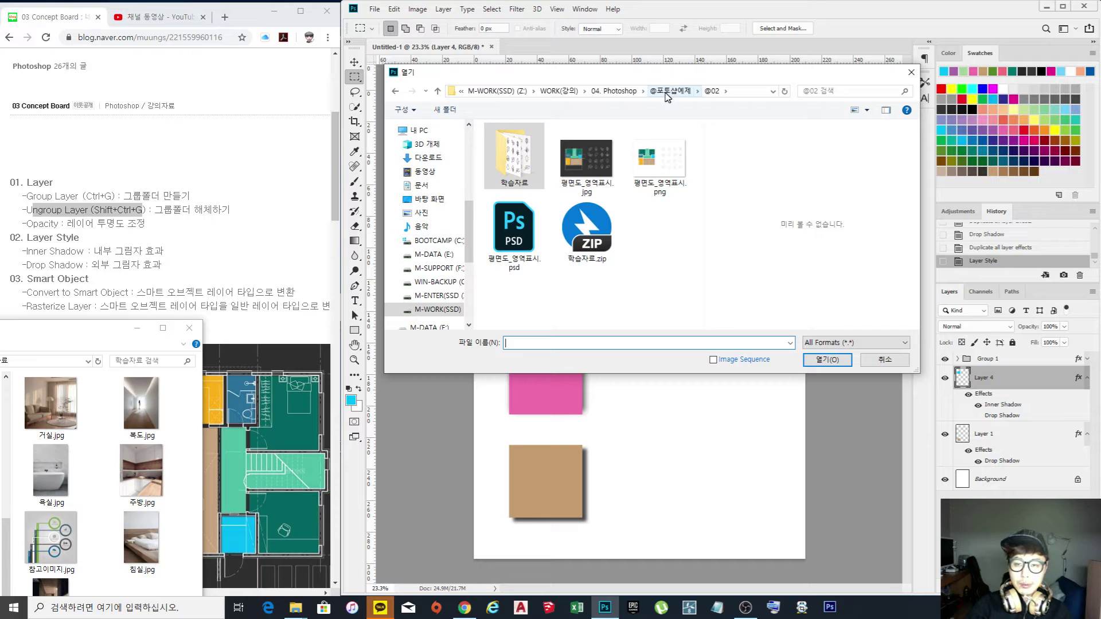
pyautogui.click(626, 95)
pyautogui.doubleClick(537, 169)
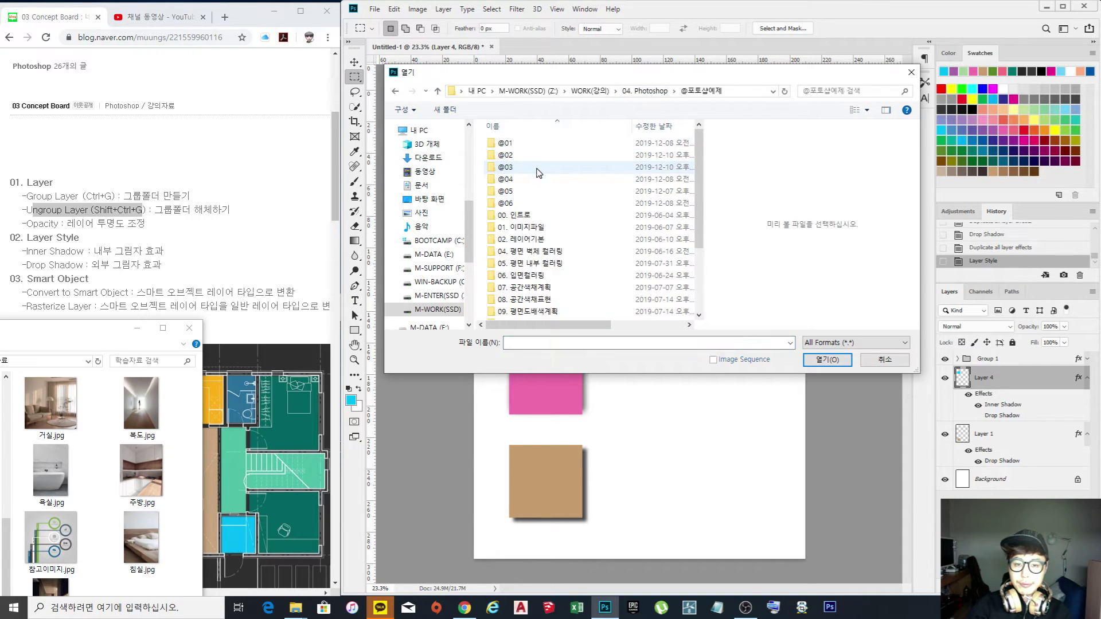
pyautogui.doubleClick(525, 168)
pyautogui.doubleClick(527, 161)
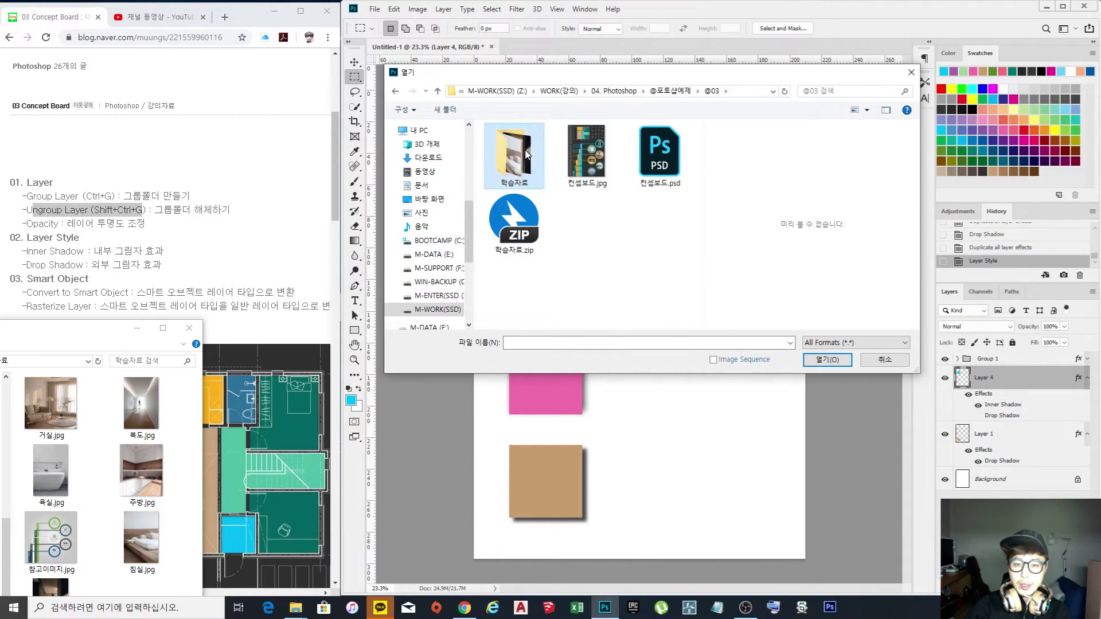
pyautogui.click(588, 163)
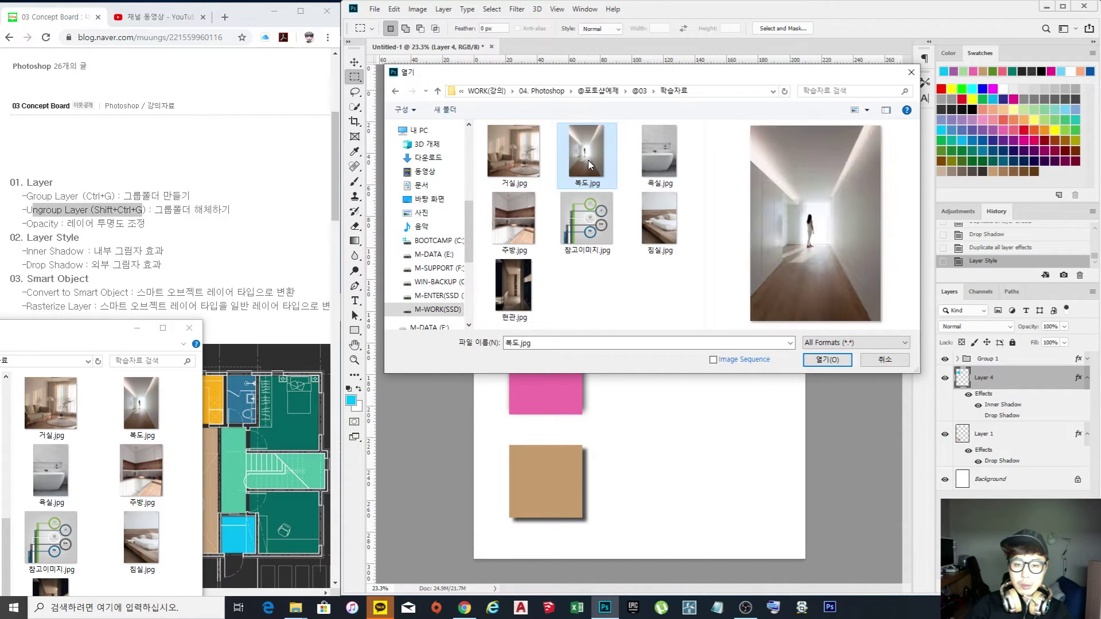
pyautogui.doubleClick(588, 160)
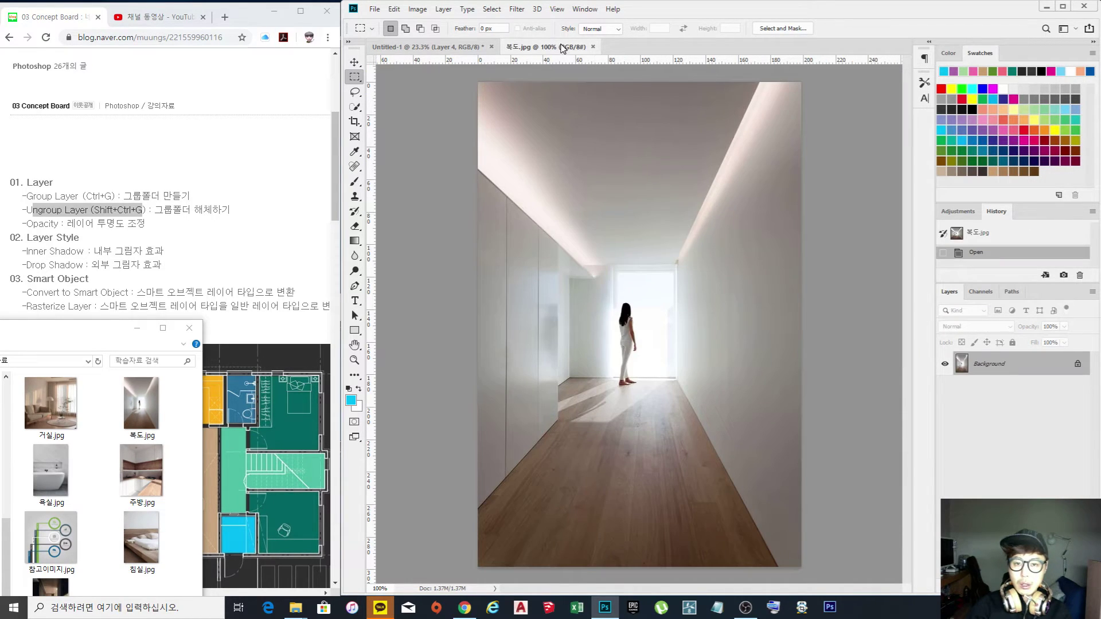
# Copy the corridor photo from its floating window into Untitled-1 and place it to the right of the blue square.
pyautogui.moveTo(561, 47); pyautogui.dragTo(614, 114)
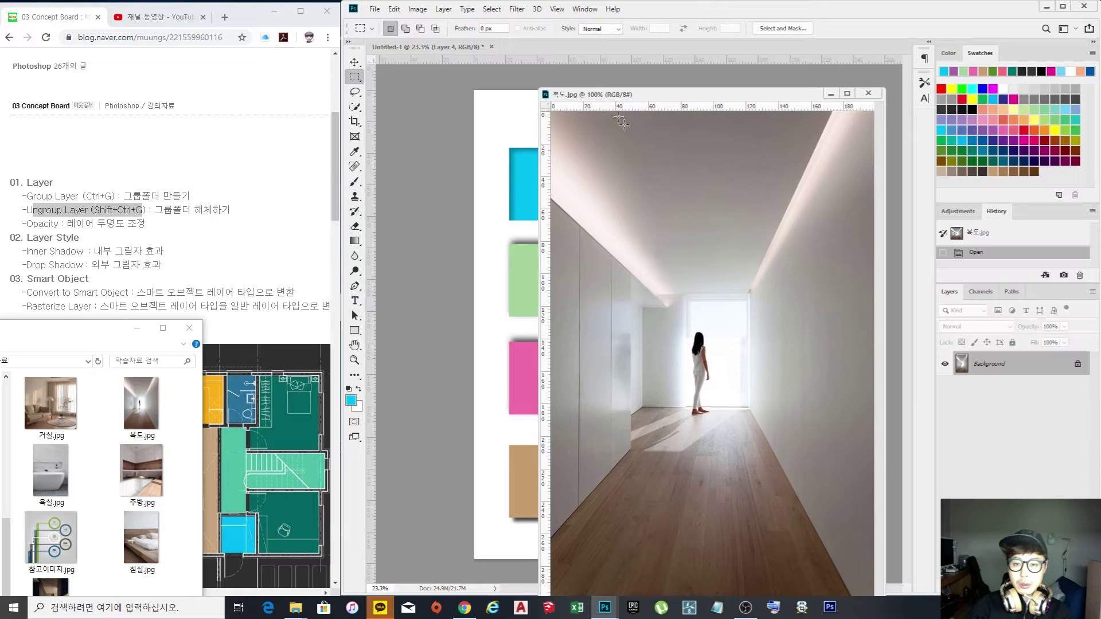
pyautogui.moveTo(734, 94); pyautogui.dragTo(758, 84)
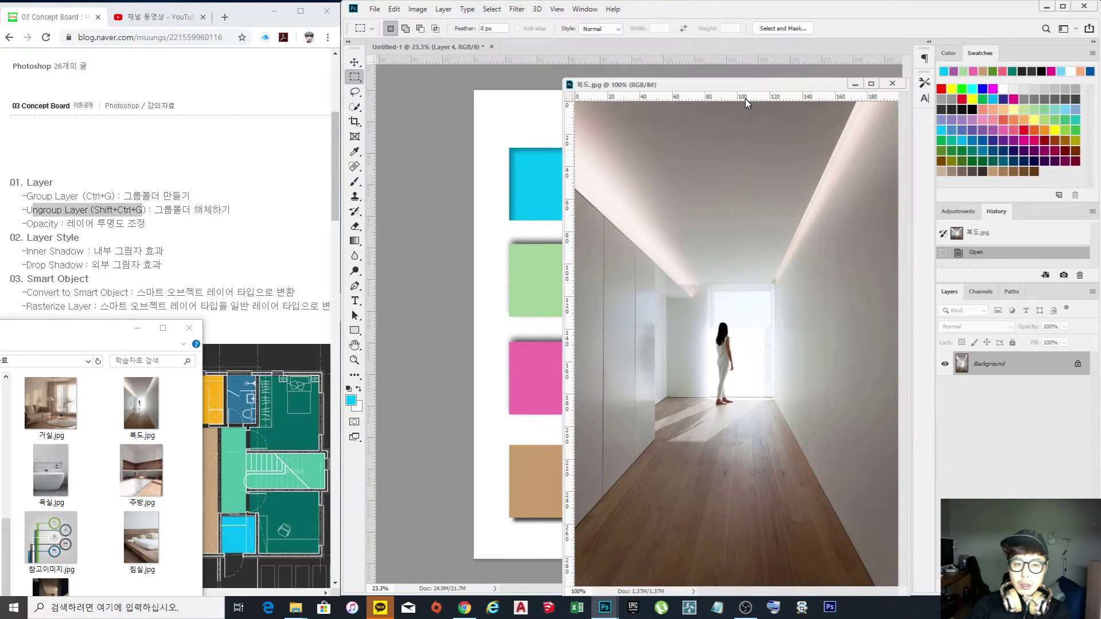
pyautogui.click(354, 62)
pyautogui.moveTo(734, 231); pyautogui.dragTo(535, 247)
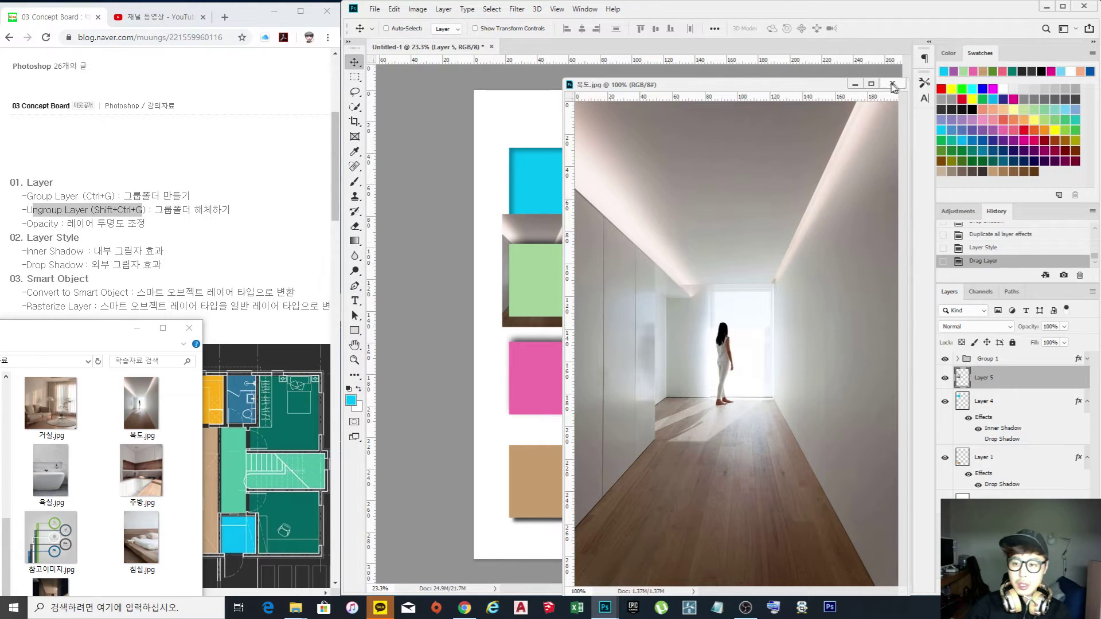
pyautogui.click(857, 89)
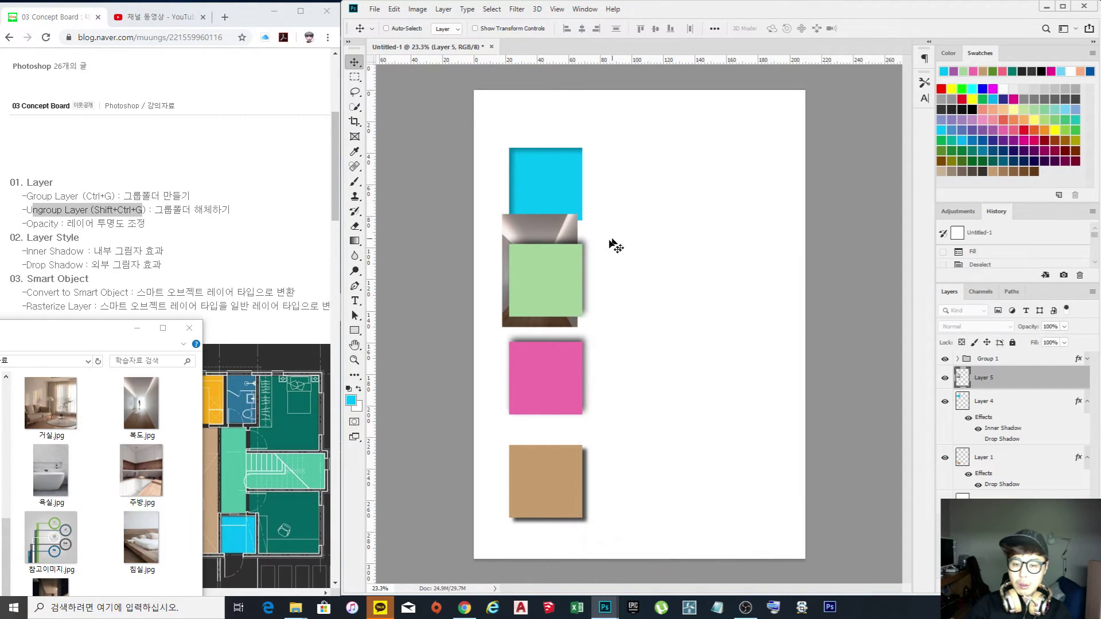
pyautogui.moveTo(559, 217); pyautogui.dragTo(705, 234)
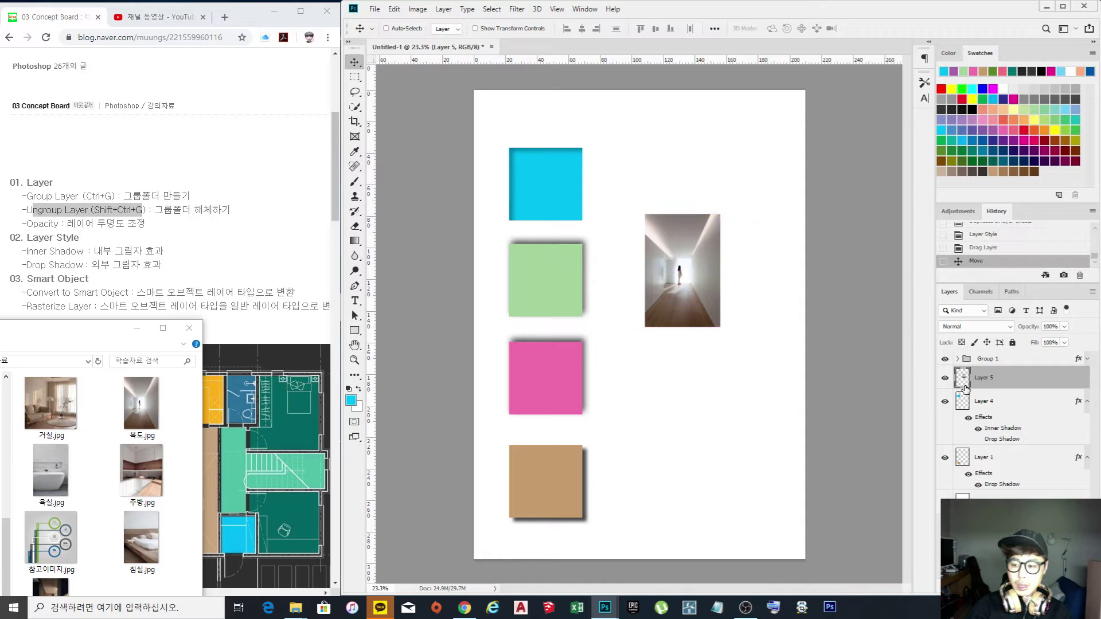
pyautogui.moveTo(709, 281); pyautogui.dragTo(721, 204)
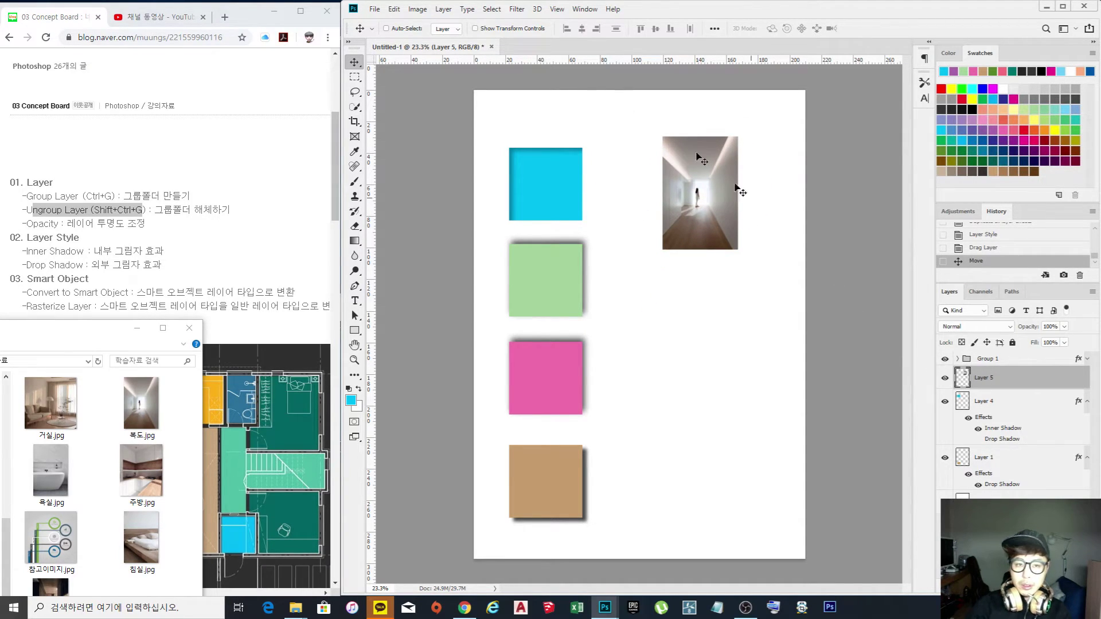
# Place 욕실.jpg as an embedded image and position it below the corridor photo, right of the coloured squares.
pyautogui.click(375, 10)
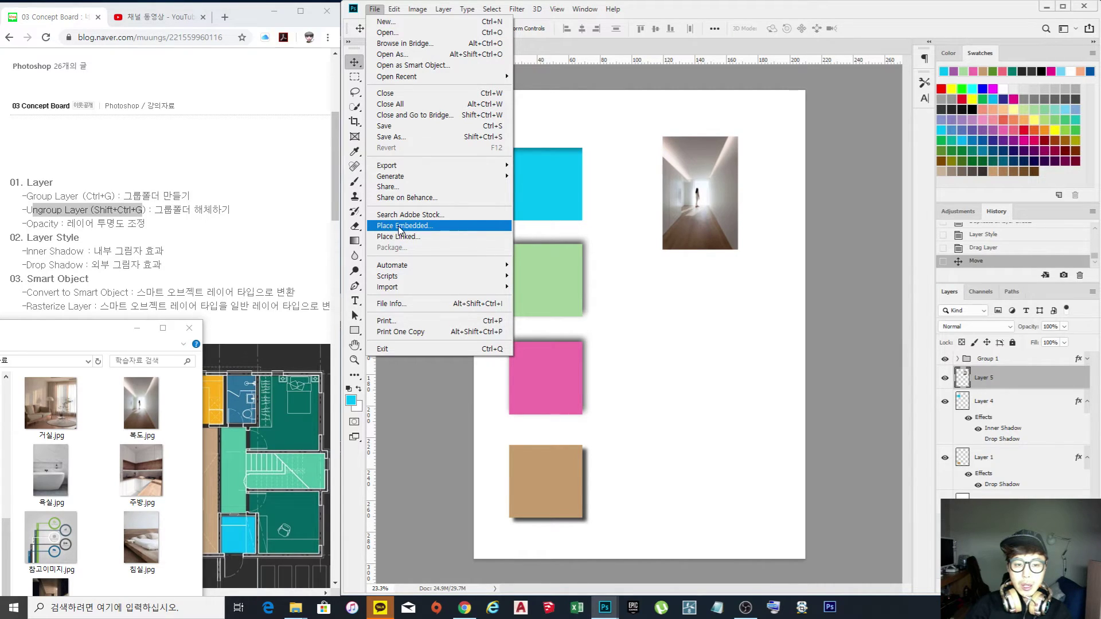
pyautogui.click(412, 228)
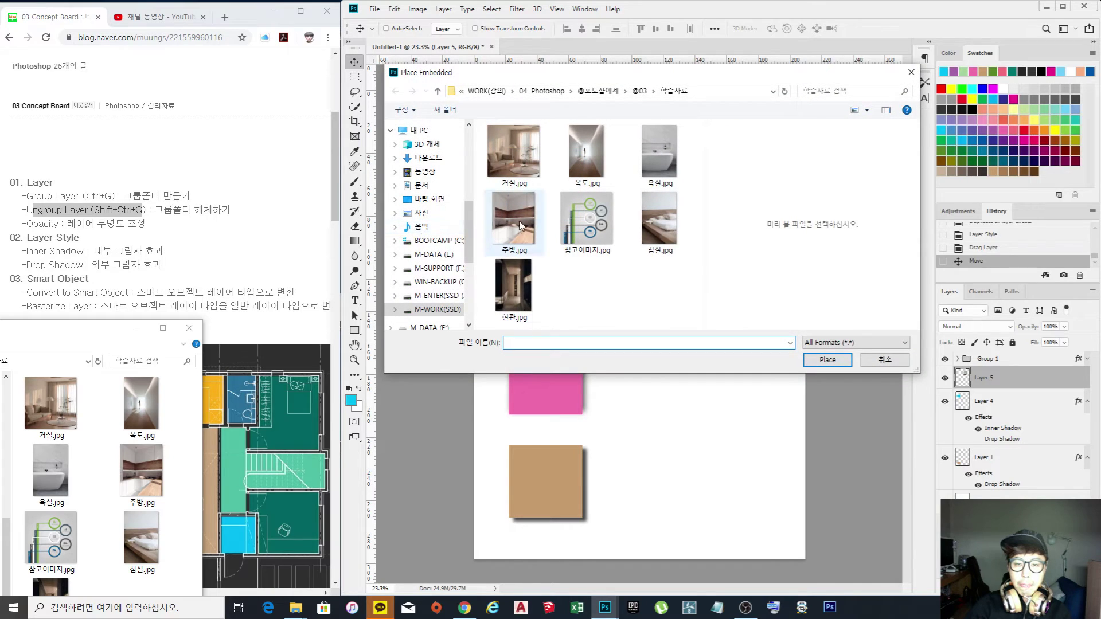
pyautogui.click(658, 152)
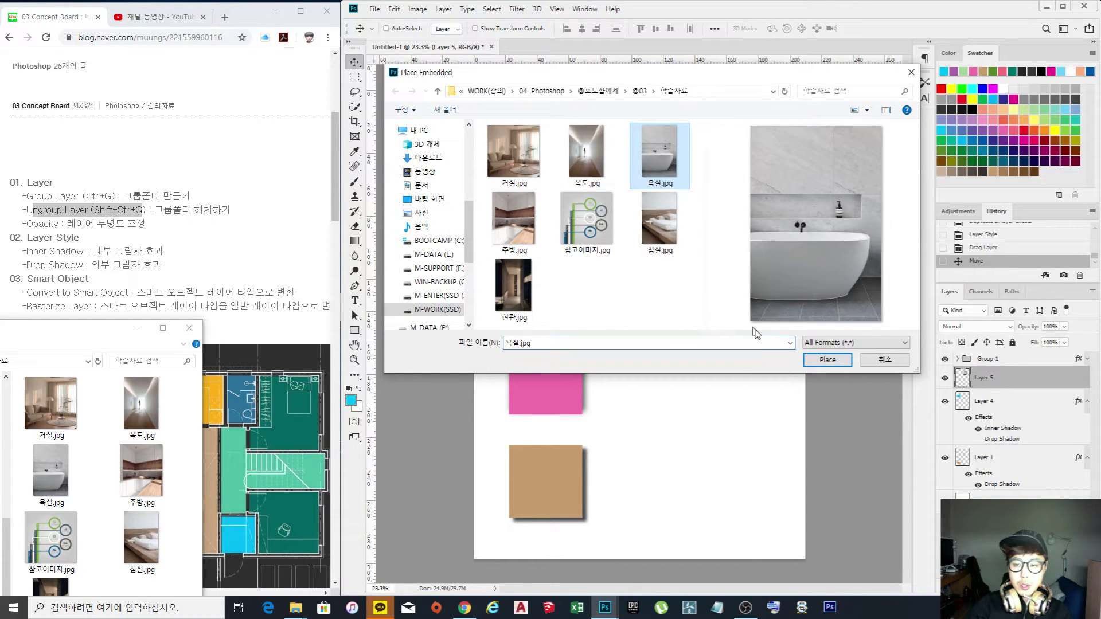
pyautogui.click(828, 361)
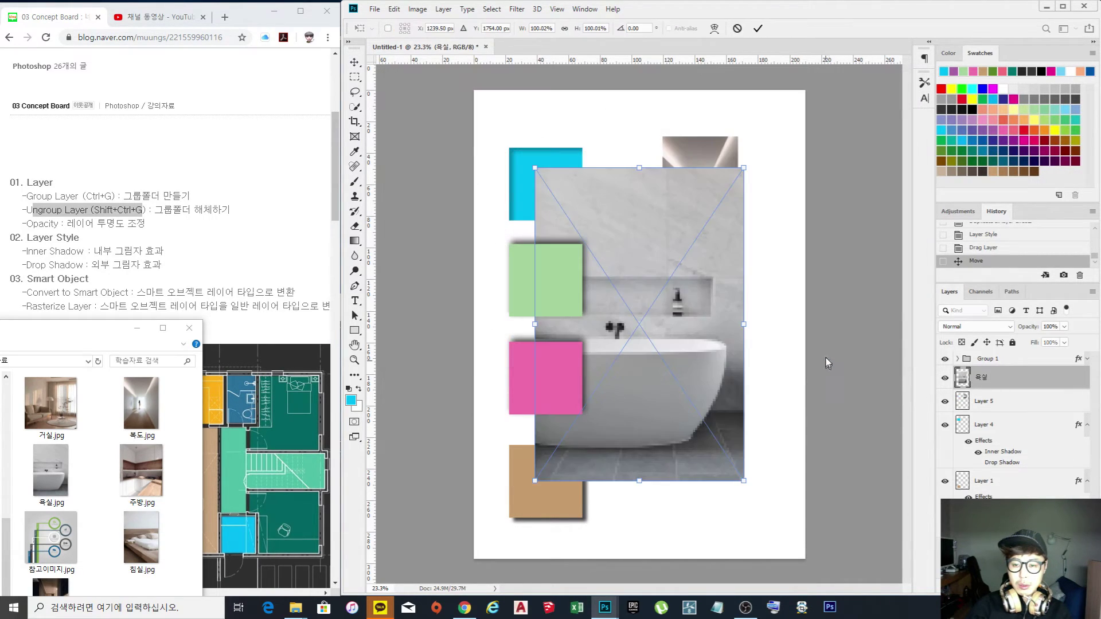
pyautogui.moveTo(691, 321); pyautogui.dragTo(727, 346)
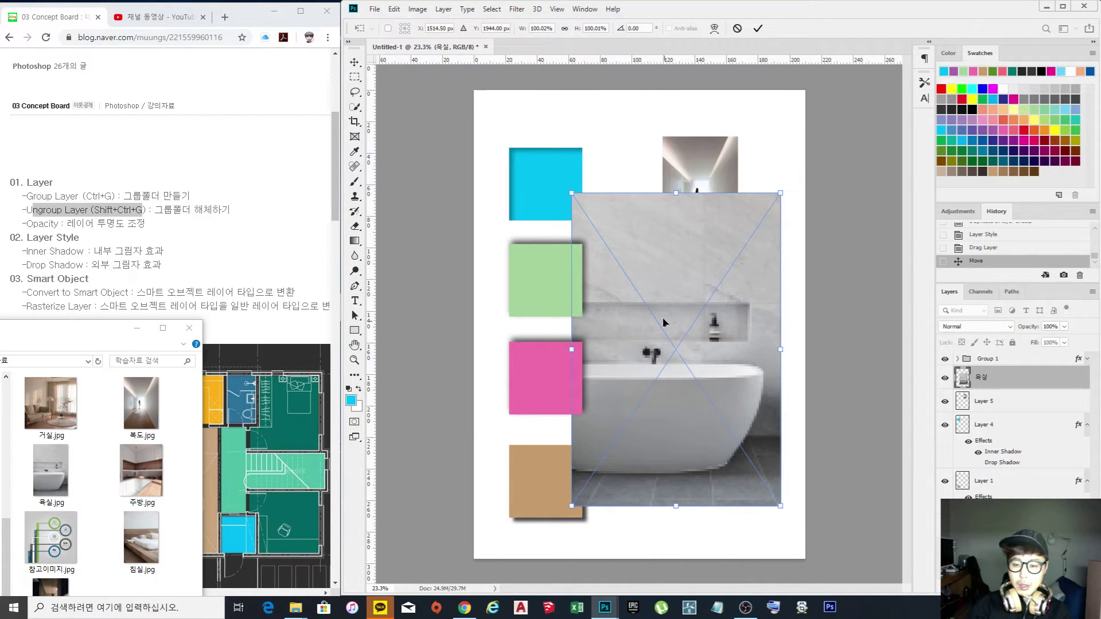
pyautogui.moveTo(635, 342); pyautogui.dragTo(658, 388)
pyautogui.press('Return')
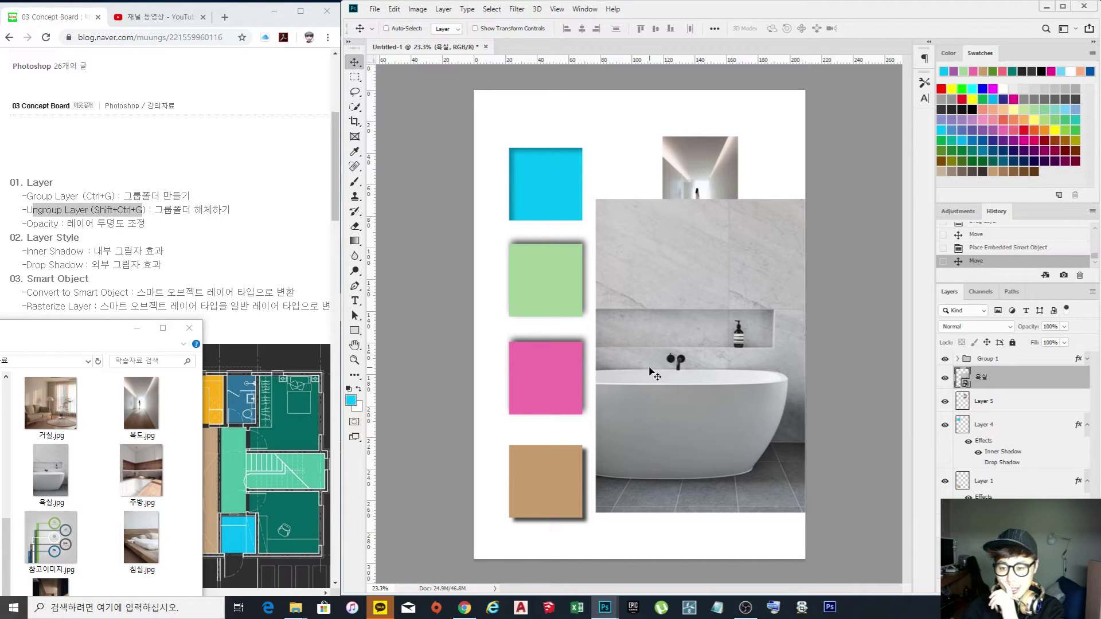
# Move the bathroom photo slightly down and scale it to about 52%, keeping it beside the coloured squares.
pyautogui.moveTo(695, 366); pyautogui.dragTo(697, 371)
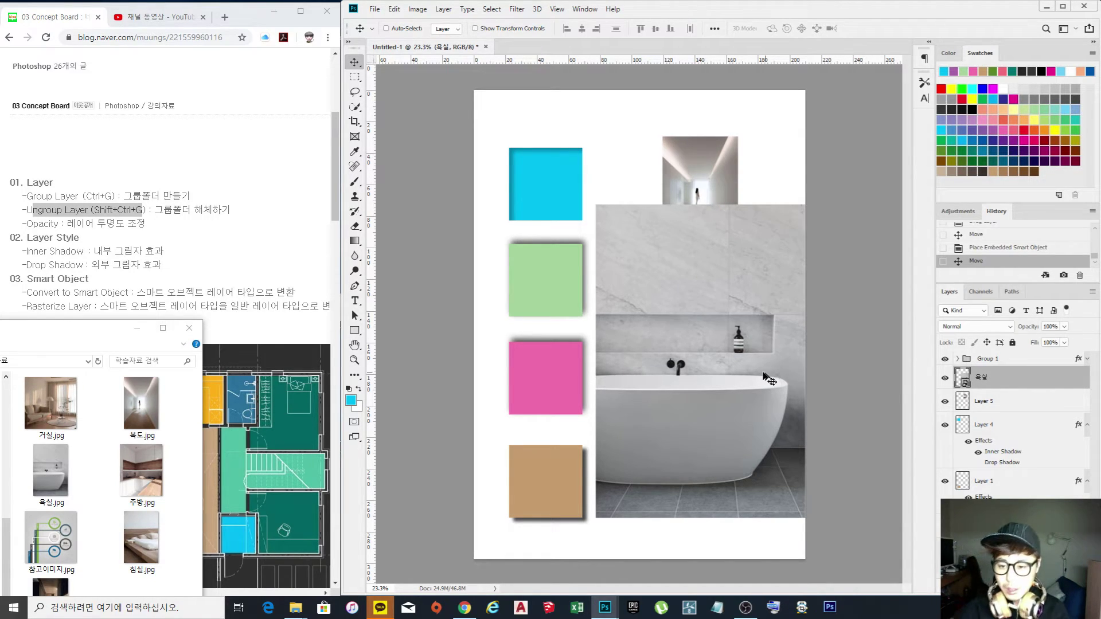
pyautogui.moveTo(732, 372); pyautogui.dragTo(726, 383)
pyautogui.hotkey('ctrl', 't')
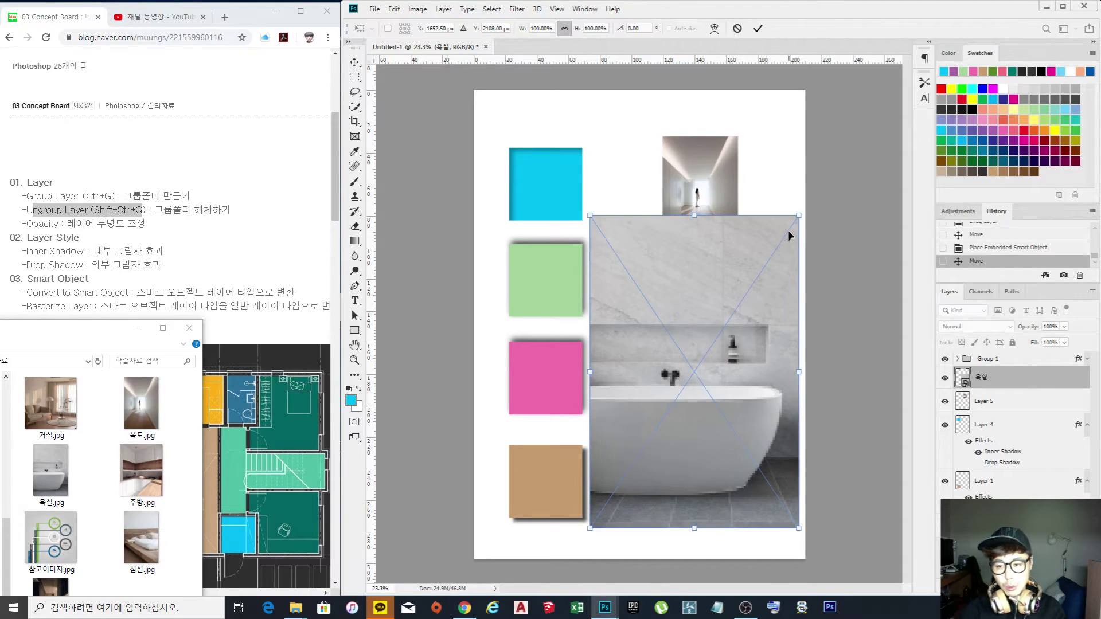
pyautogui.moveTo(799, 216); pyautogui.dragTo(698, 366)
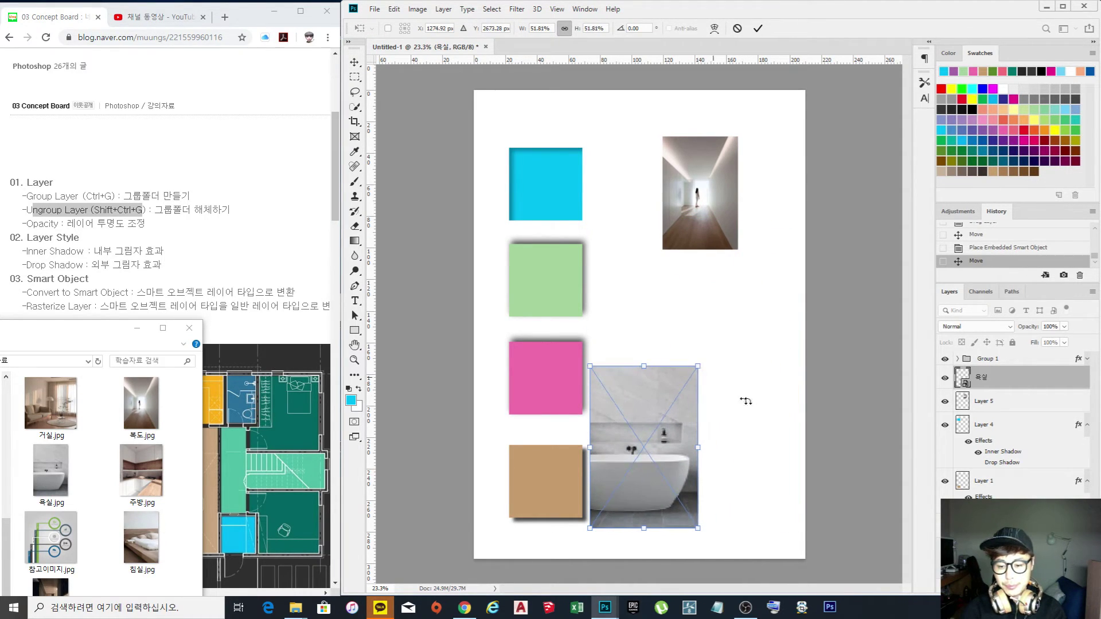
pyautogui.press('Return')
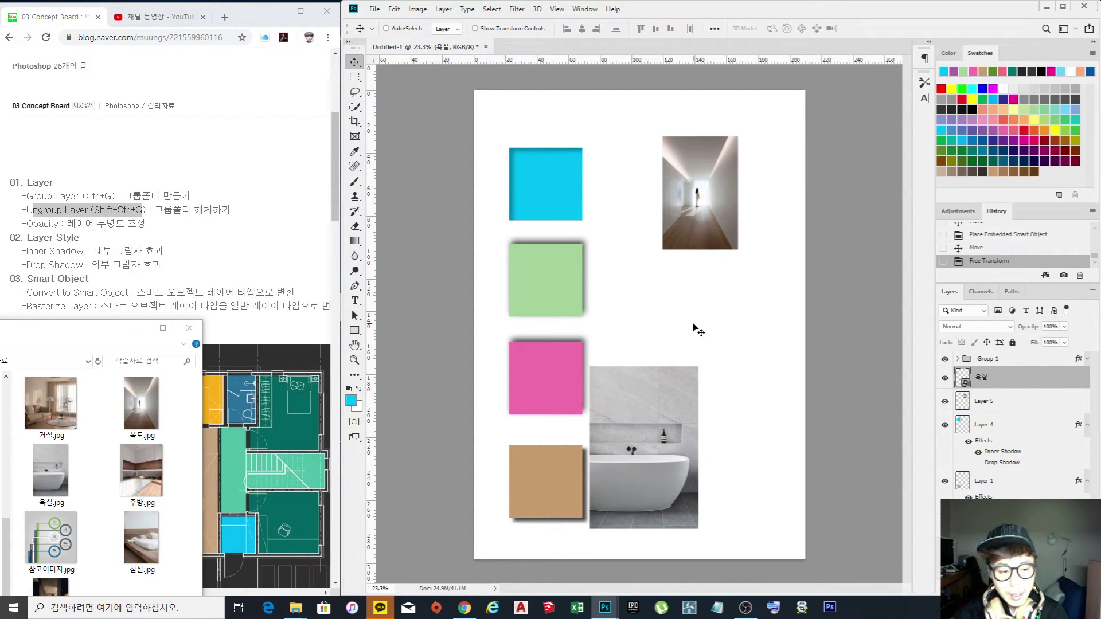
# Place 거실.jpg as an embedded image, scale it to about 44% and position it below the corridor photo.
pyautogui.click(92, 334)
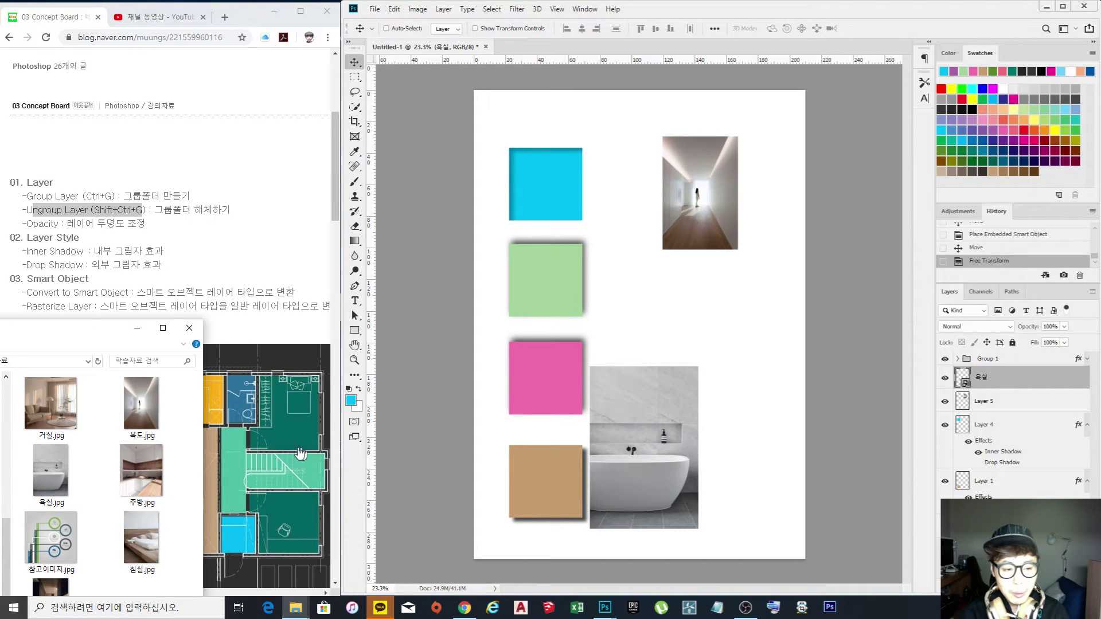
pyautogui.moveTo(57, 404); pyautogui.dragTo(694, 333)
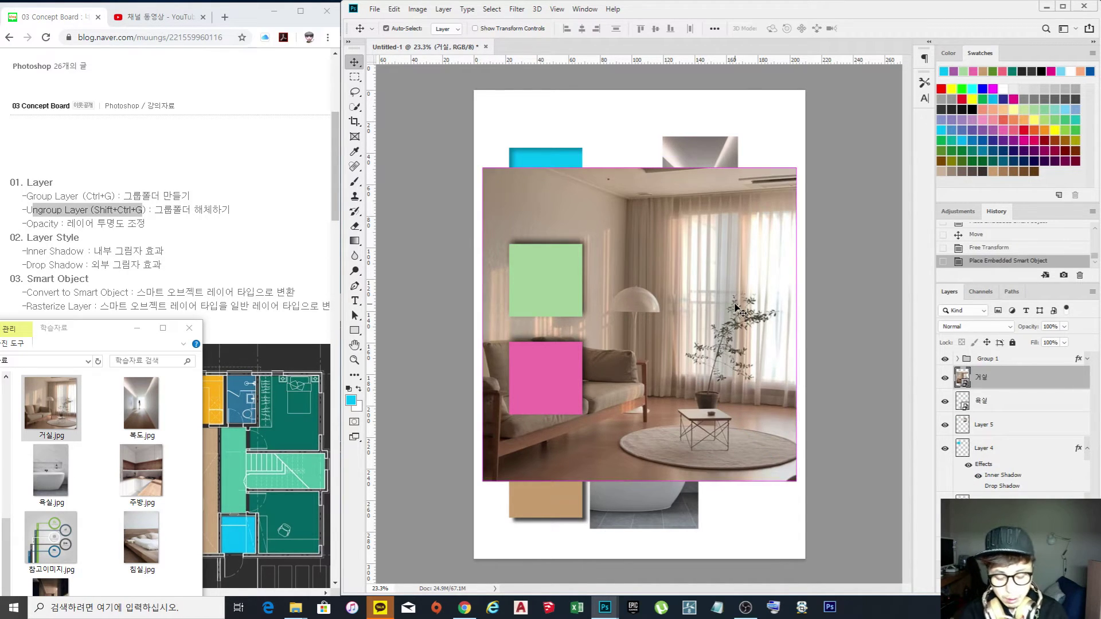
pyautogui.moveTo(795, 168); pyautogui.dragTo(618, 344)
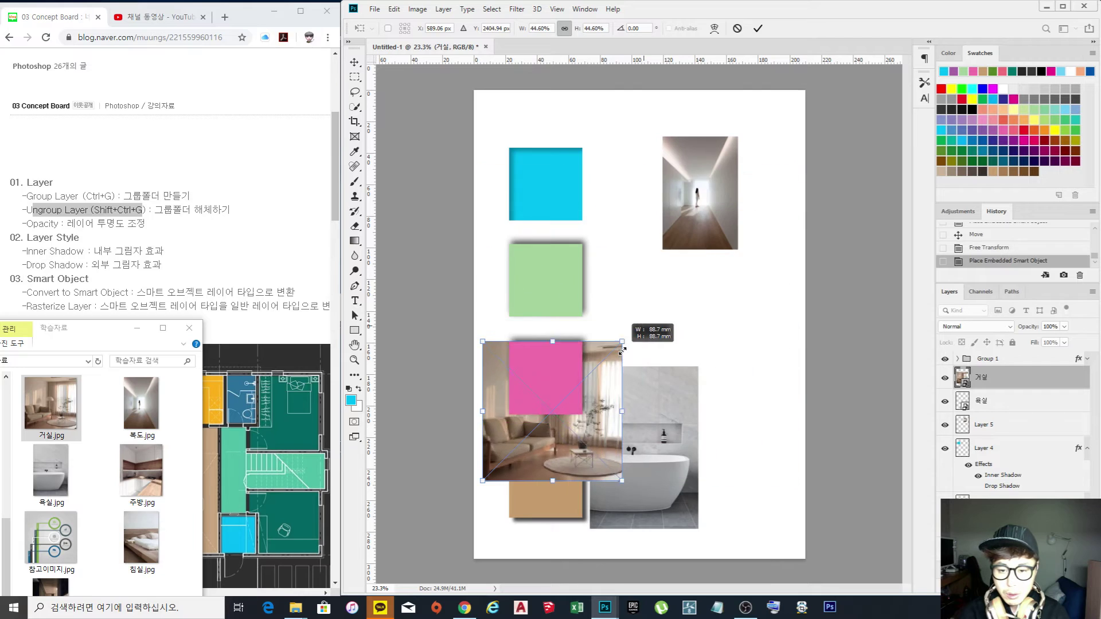
pyautogui.moveTo(596, 408); pyautogui.dragTo(758, 345)
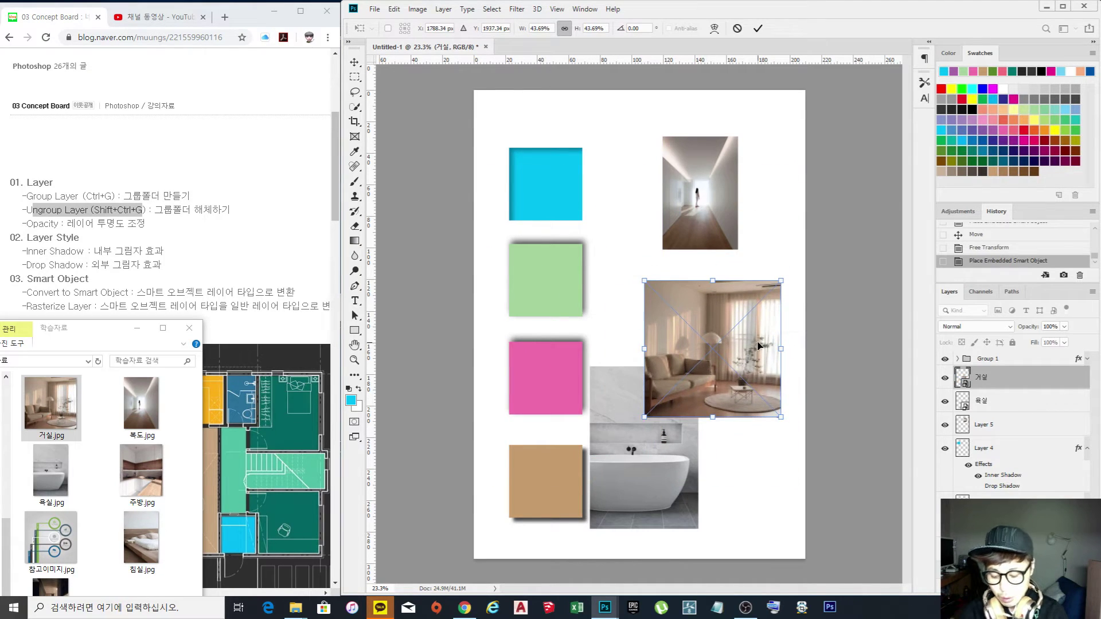
pyautogui.press('Return')
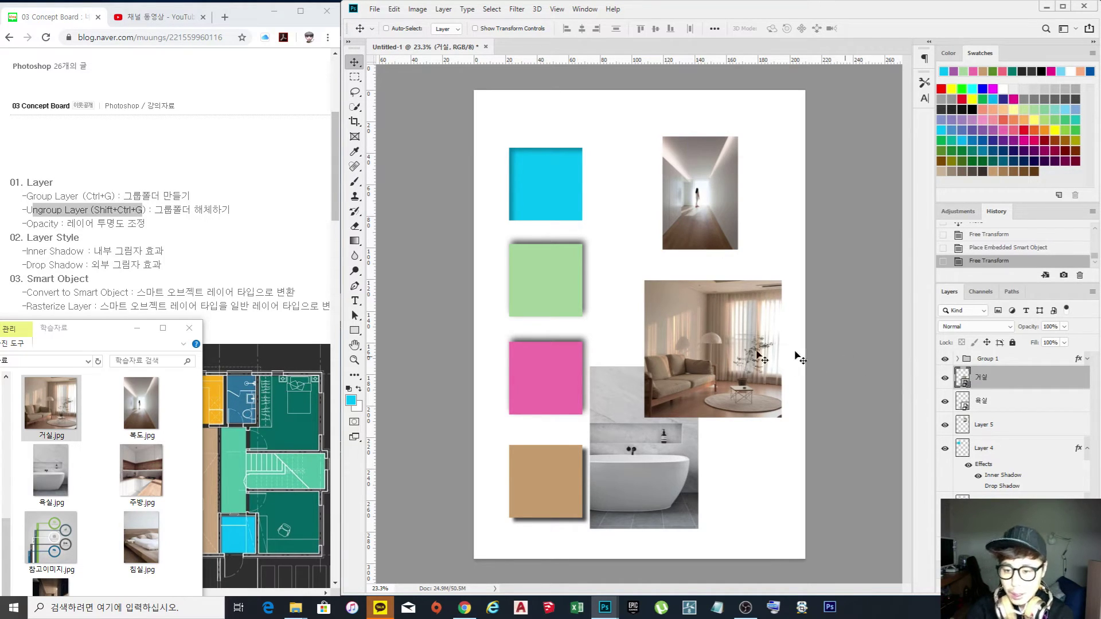
# Shift the living-room photo and Layer 5's corridor photo slightly to the left.
pyautogui.moveTo(703, 367); pyautogui.dragTo(713, 380)
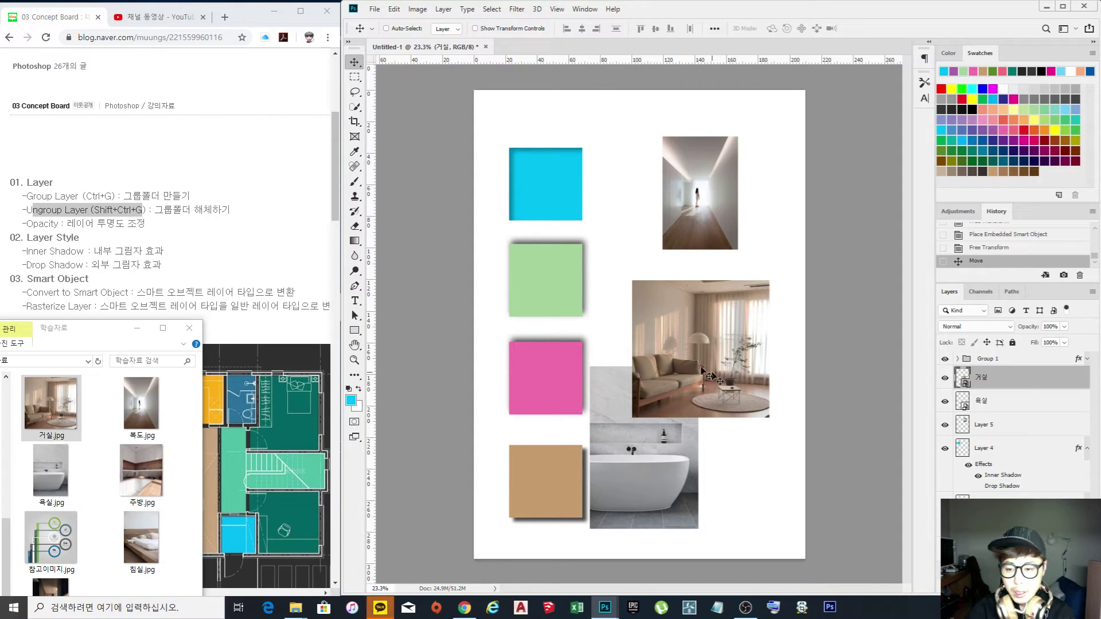
pyautogui.click(985, 426)
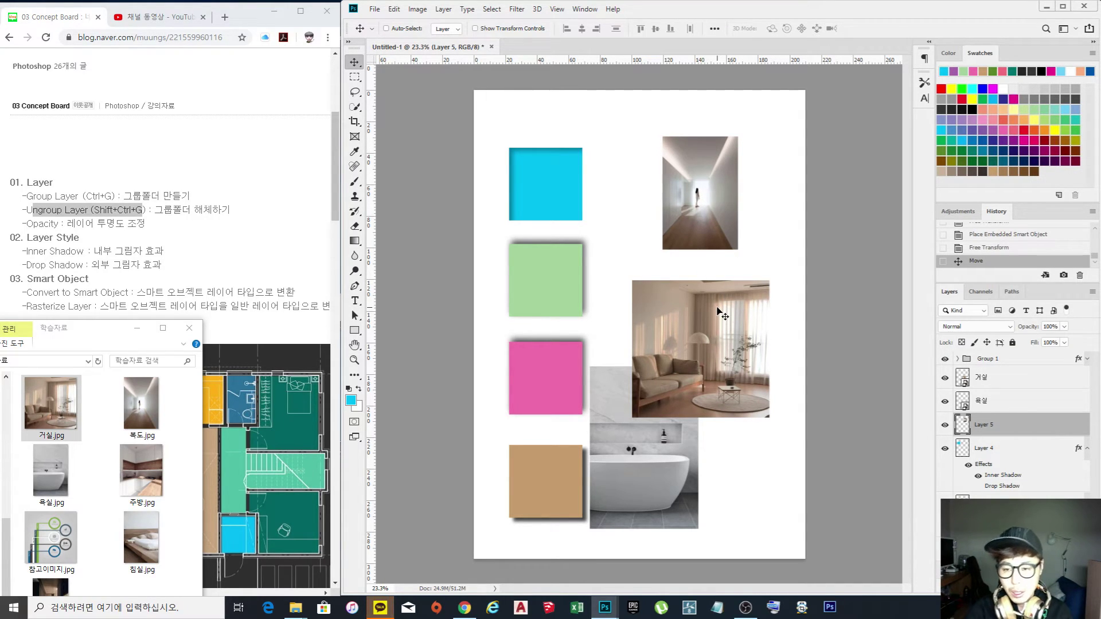
pyautogui.moveTo(727, 342); pyautogui.dragTo(724, 342)
# Compare the placed 거실 and 욕실 layers with the copied Layer 5 in the layer stack.
pyautogui.click(1001, 404)
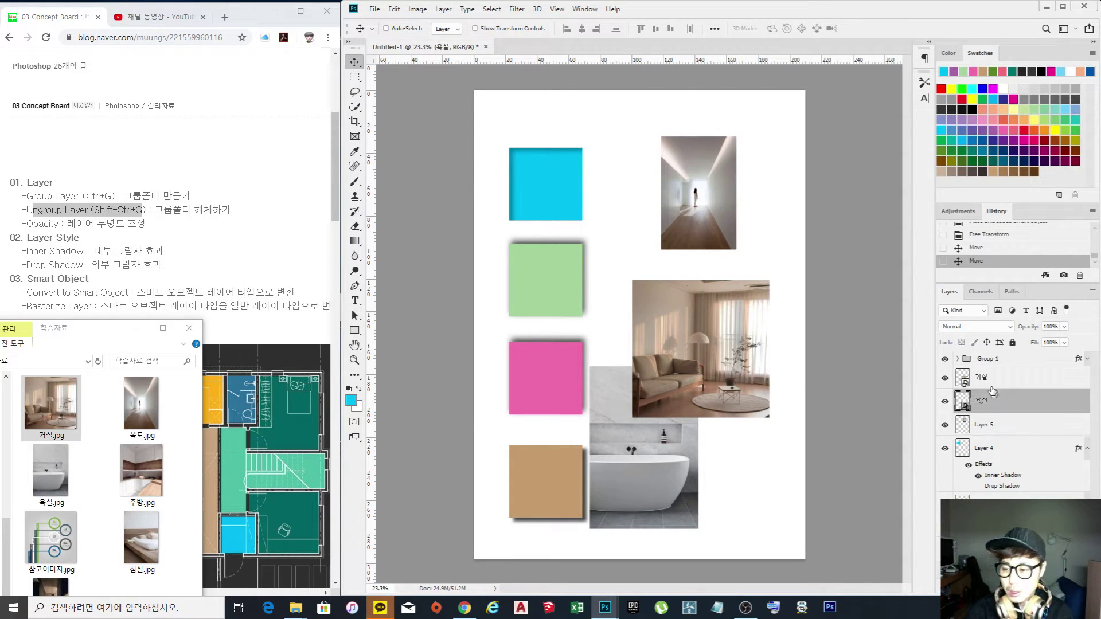
pyautogui.click(992, 383)
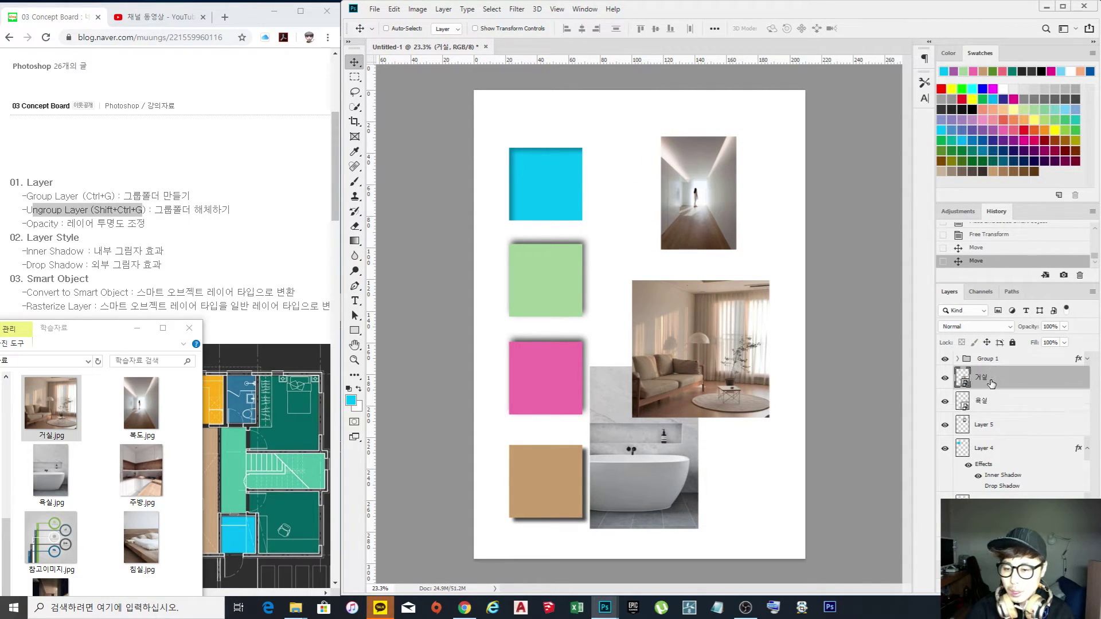
pyautogui.click(985, 405)
pyautogui.click(984, 428)
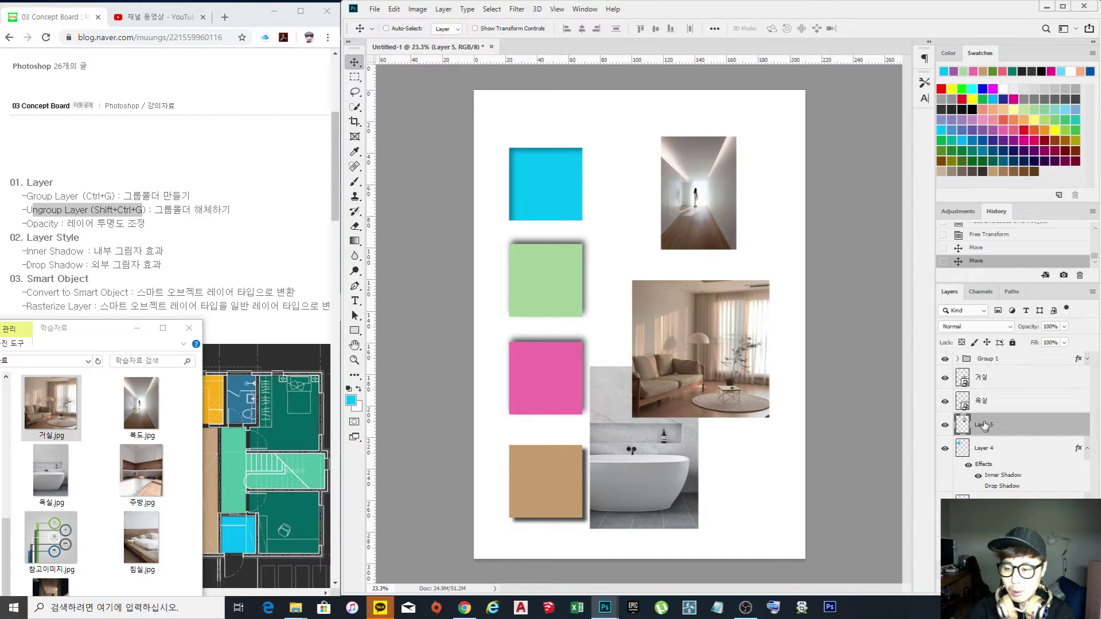
pyautogui.click(991, 403)
pyautogui.click(991, 381)
pyautogui.click(991, 404)
pyautogui.click(992, 431)
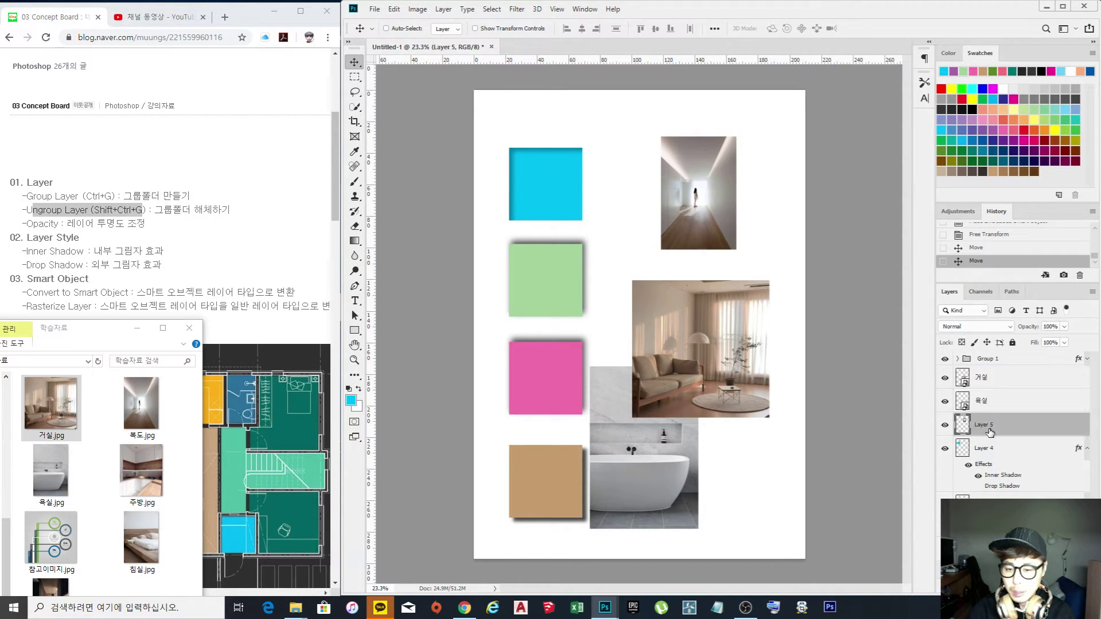
pyautogui.click(981, 401)
pyautogui.click(987, 381)
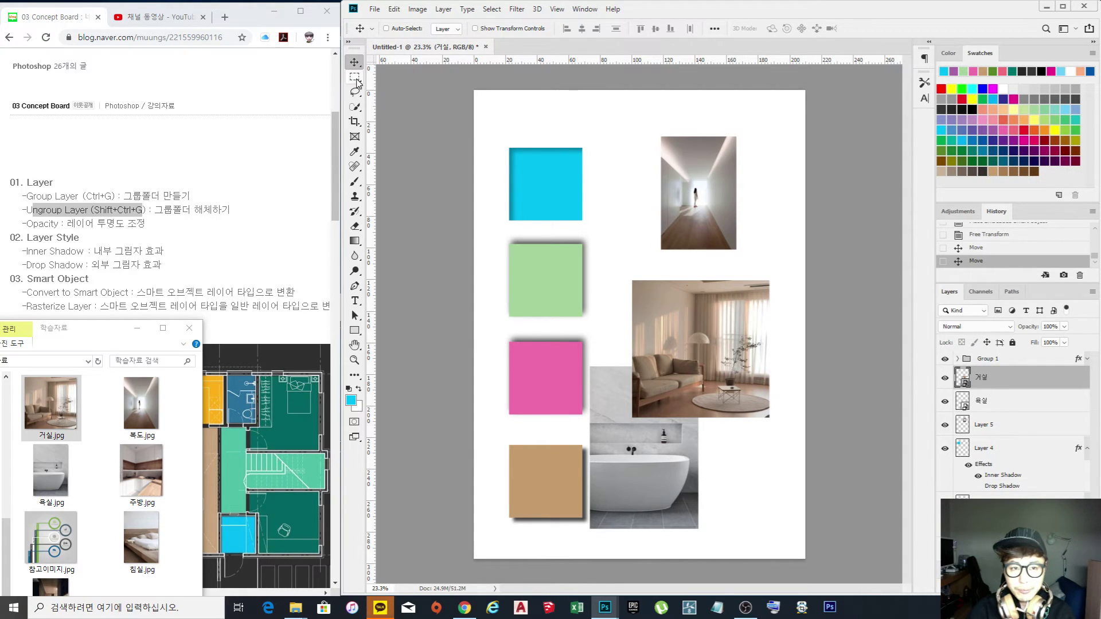
# Move Layer 5's corridor photo left and delete a rectangular marquee area from its upper-left corner.
pyautogui.click(994, 427)
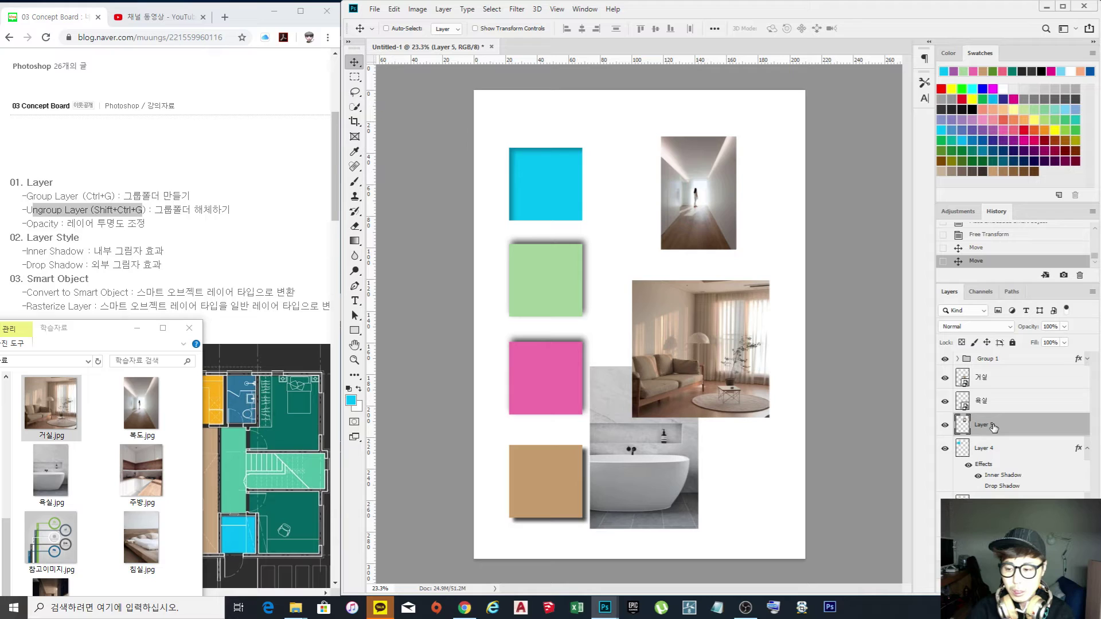
pyautogui.click(355, 76)
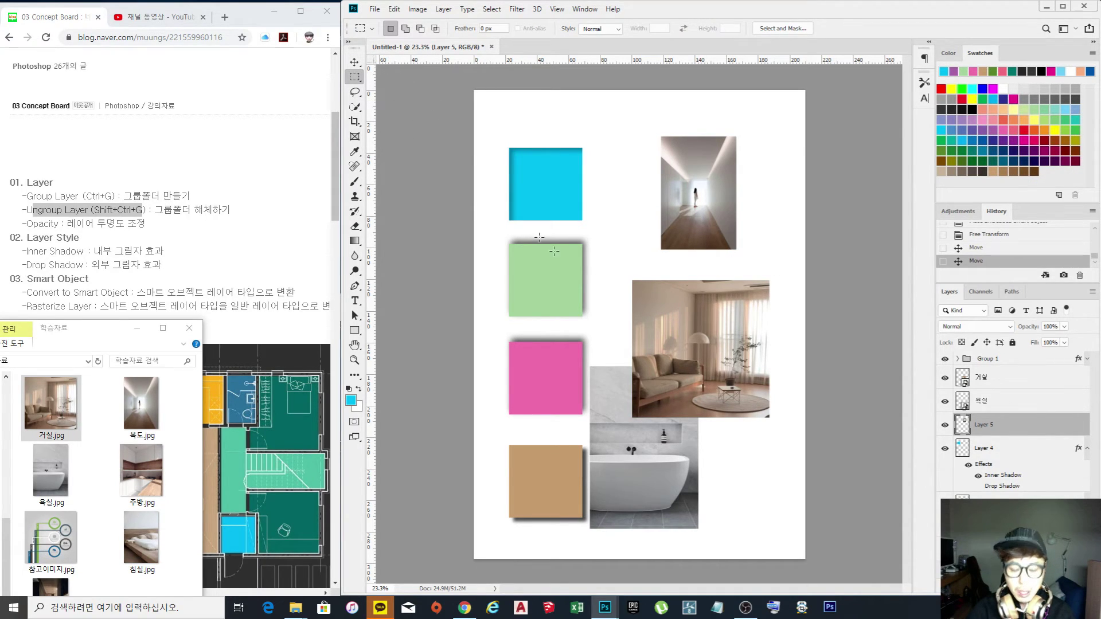
pyautogui.press('v')
pyautogui.moveTo(700, 214); pyautogui.dragTo(669, 201)
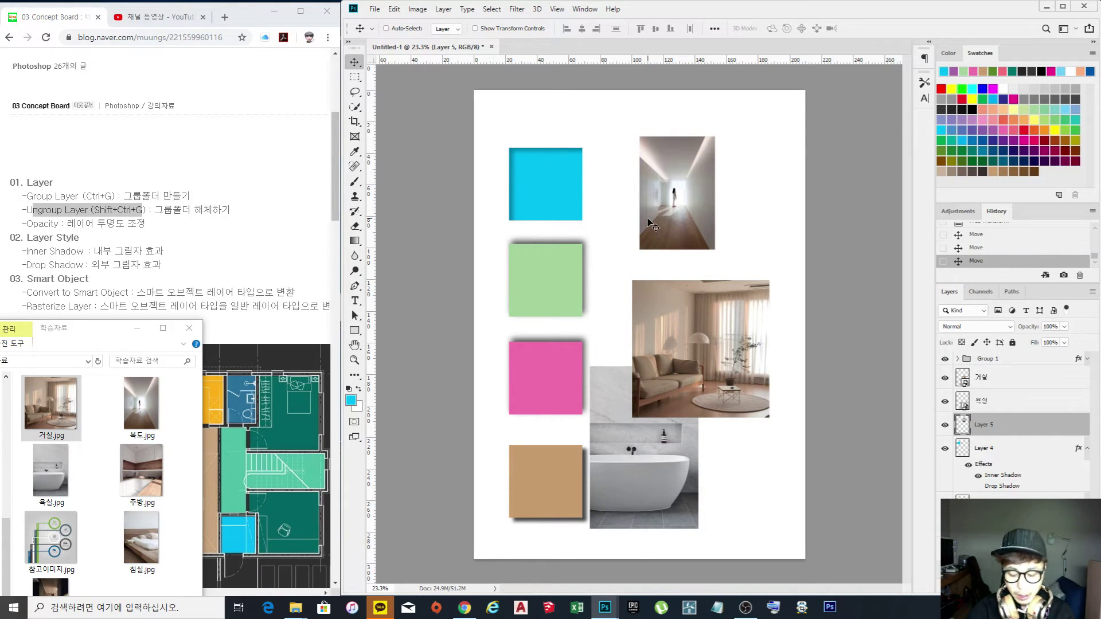
pyautogui.press('m')
pyautogui.moveTo(626, 122); pyautogui.dragTo(678, 193)
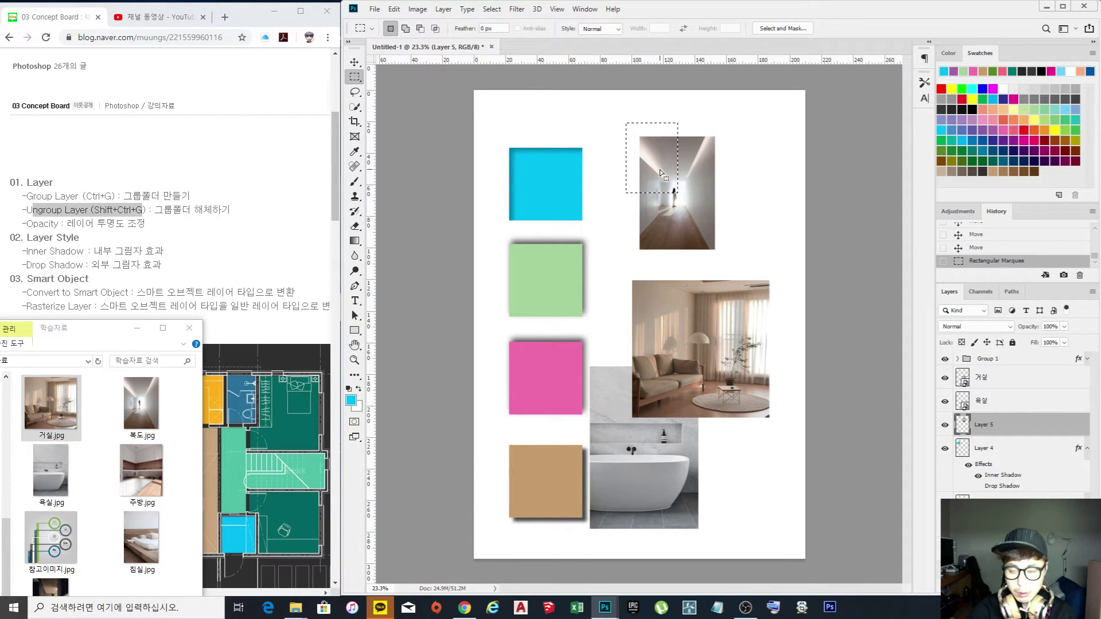
pyautogui.press('Delete')
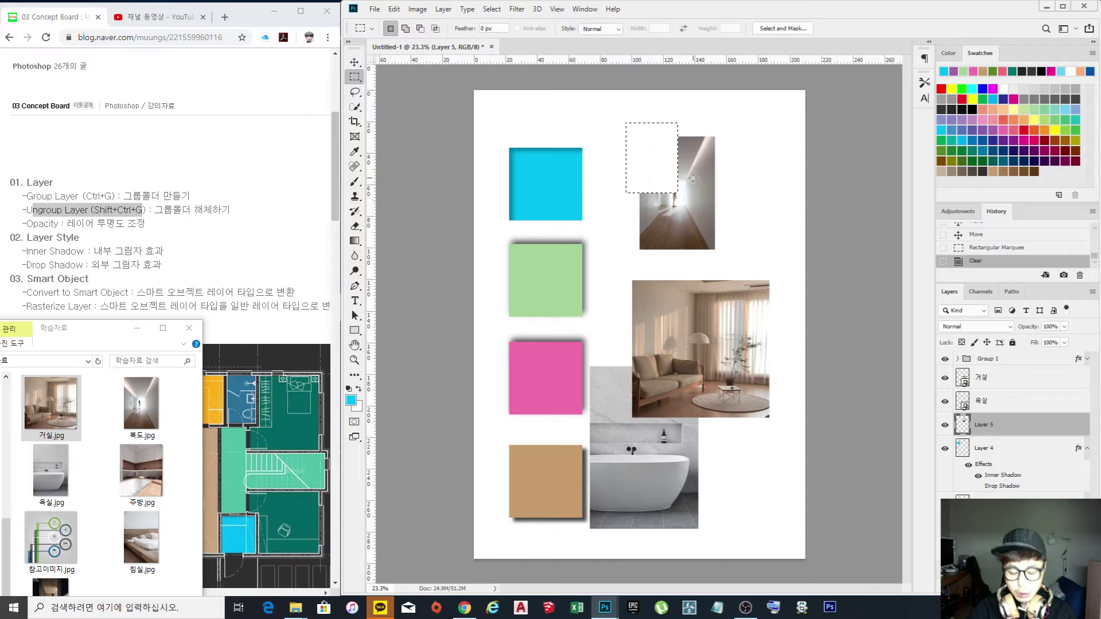
# Move the marquee selection onto the living-room photo's upper-left corner and try to delete that area from the 거실 layer.
pyautogui.moveTo(660, 176); pyautogui.dragTo(648, 311)
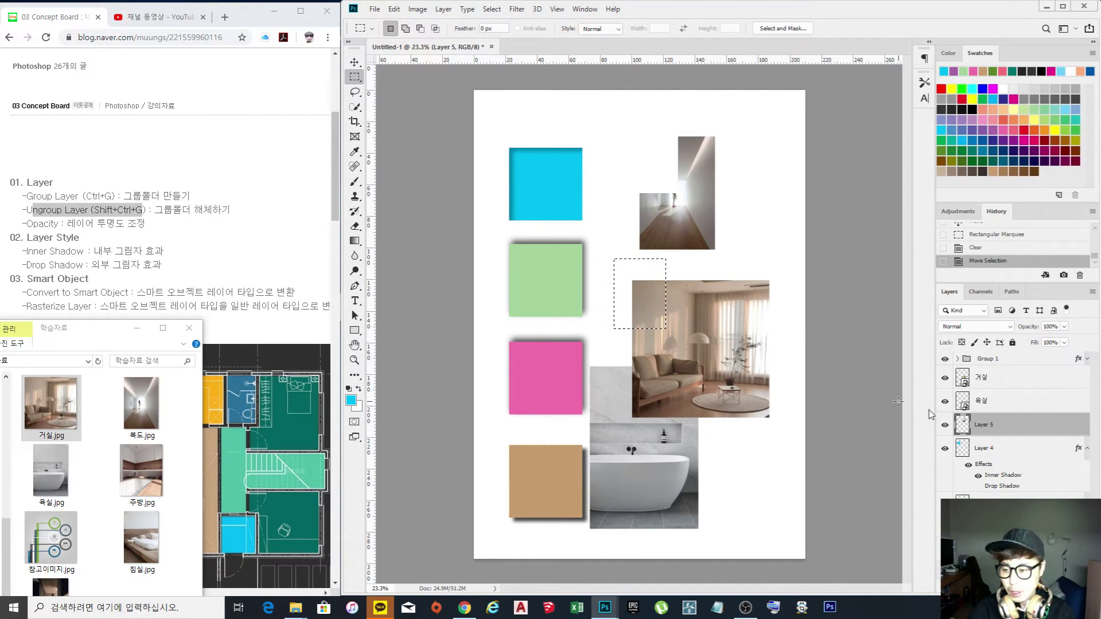
pyautogui.click(991, 381)
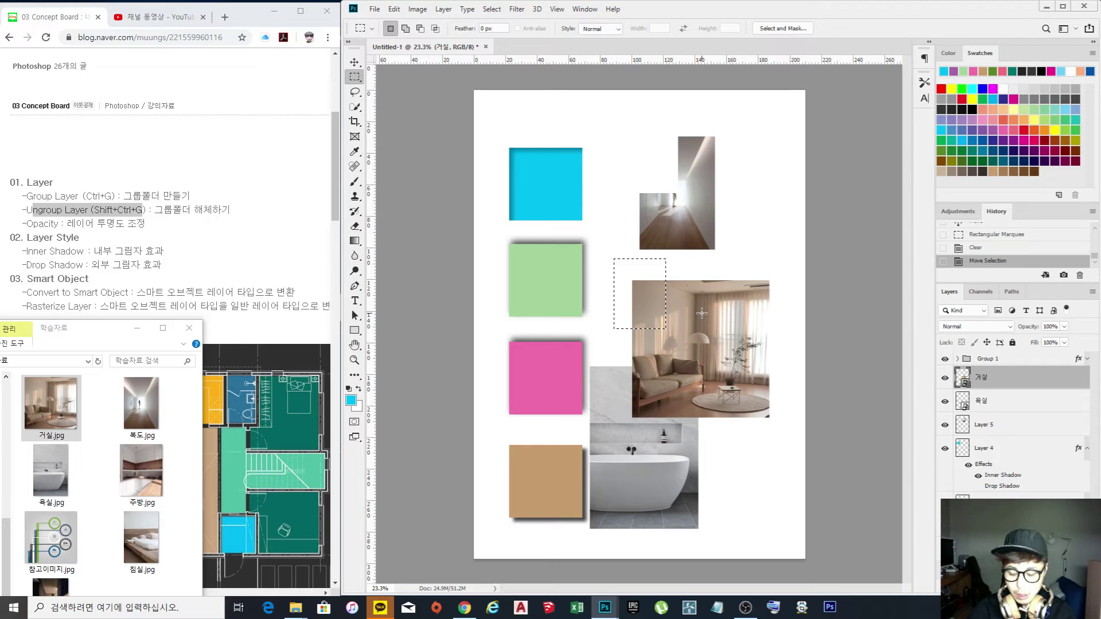
pyautogui.press('Delete')
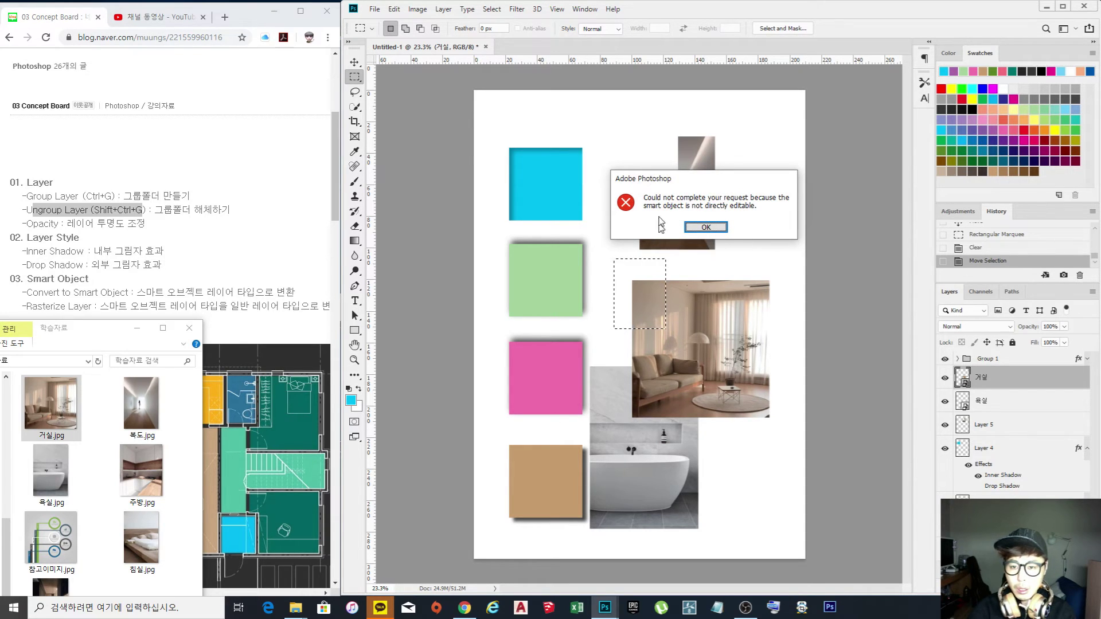
pyautogui.moveTo(704, 179); pyautogui.dragTo(621, 170)
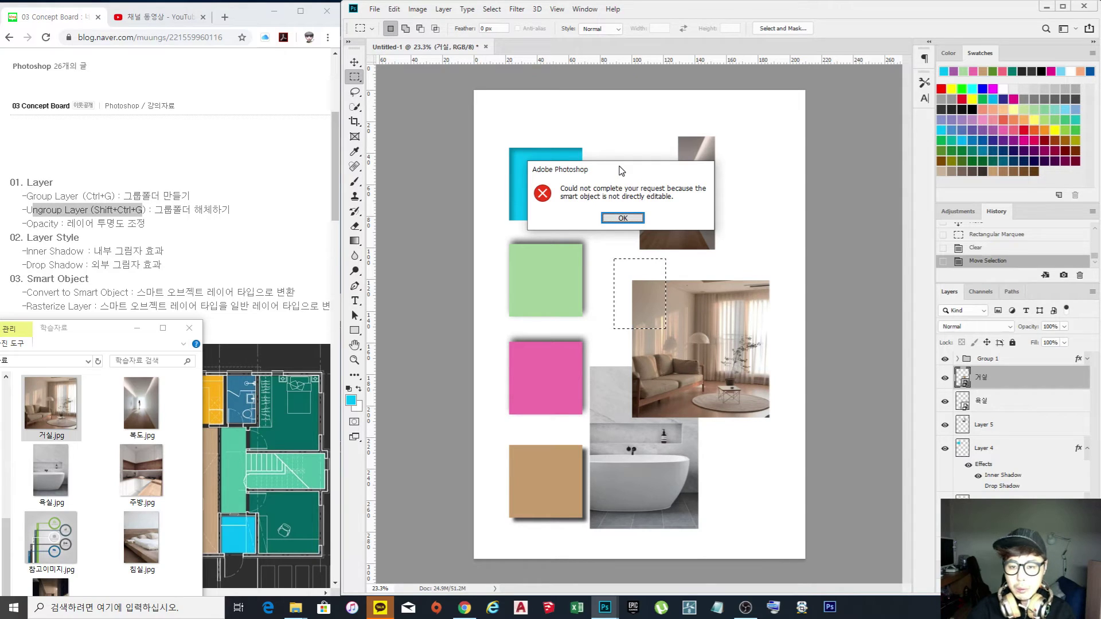
pyautogui.click(619, 218)
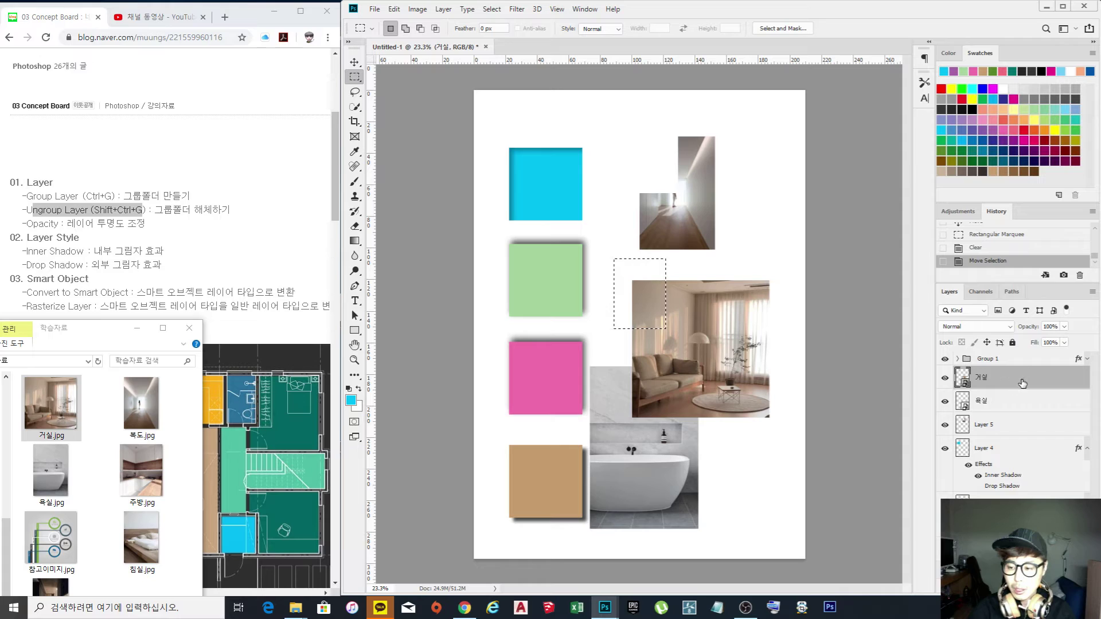
# Rasterize the 거실 layer, delete the selected upper-left corner of the photo and deselect.
pyautogui.rightClick(962, 380)
pyautogui.rightClick(1028, 384)
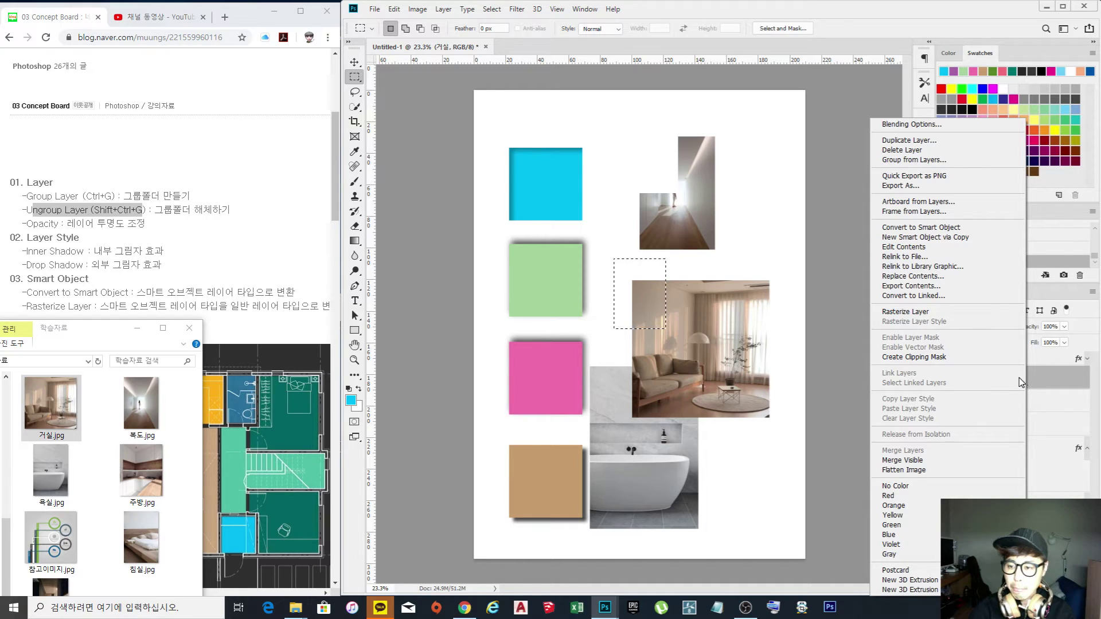
pyautogui.click(906, 312)
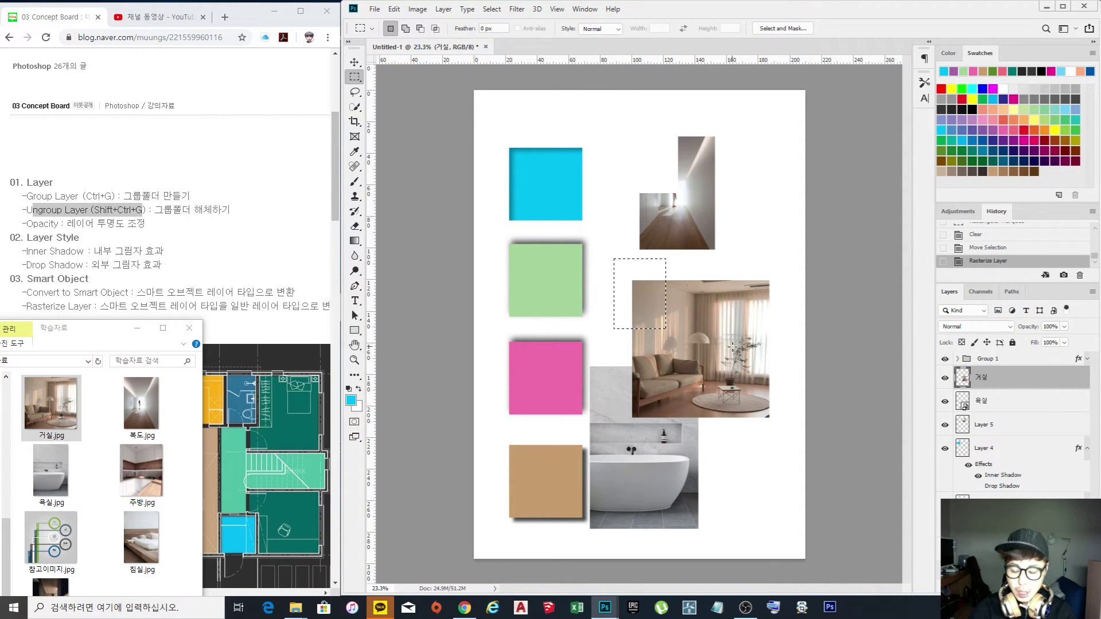
pyautogui.press('Delete')
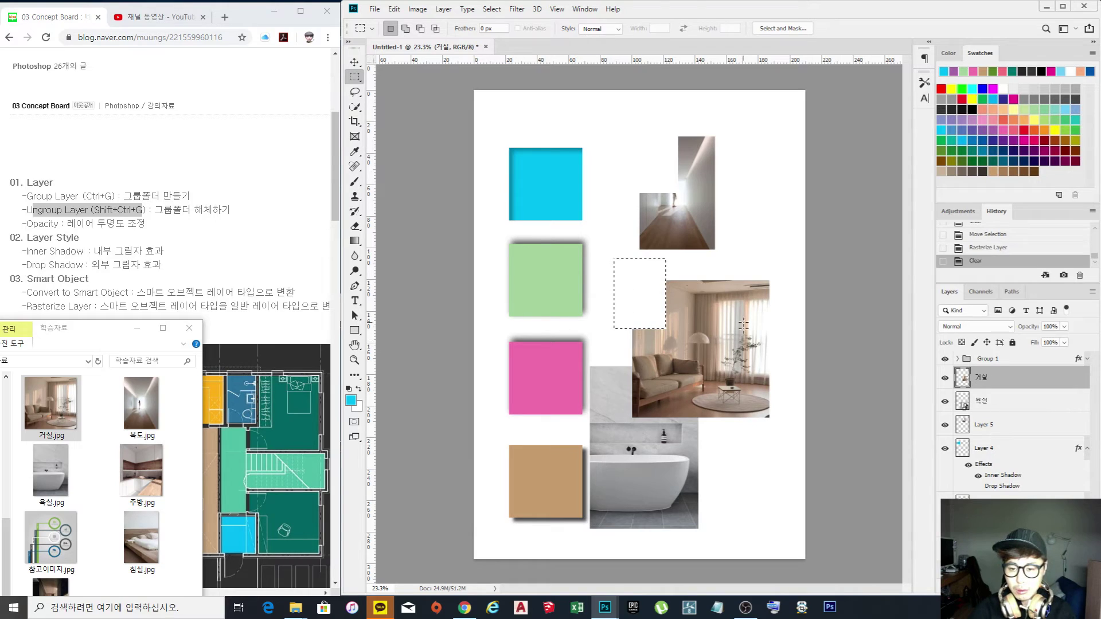
pyautogui.hotkey('ctrl', 'd')
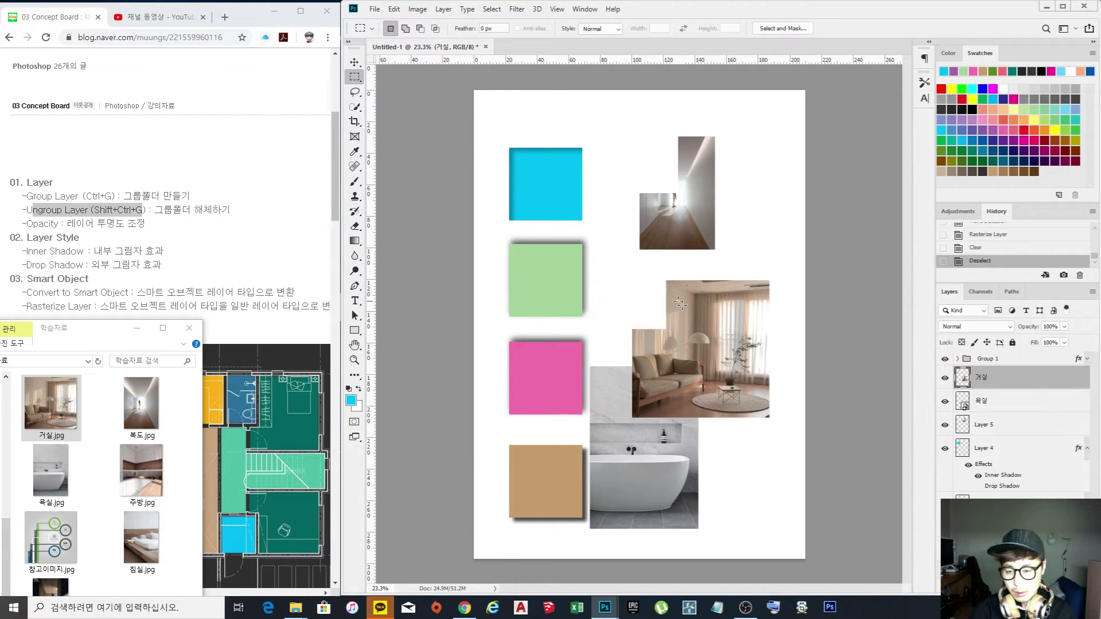
# Rasterize the 욕실 layer and convert it back to a Smart Object.
pyautogui.click(989, 405)
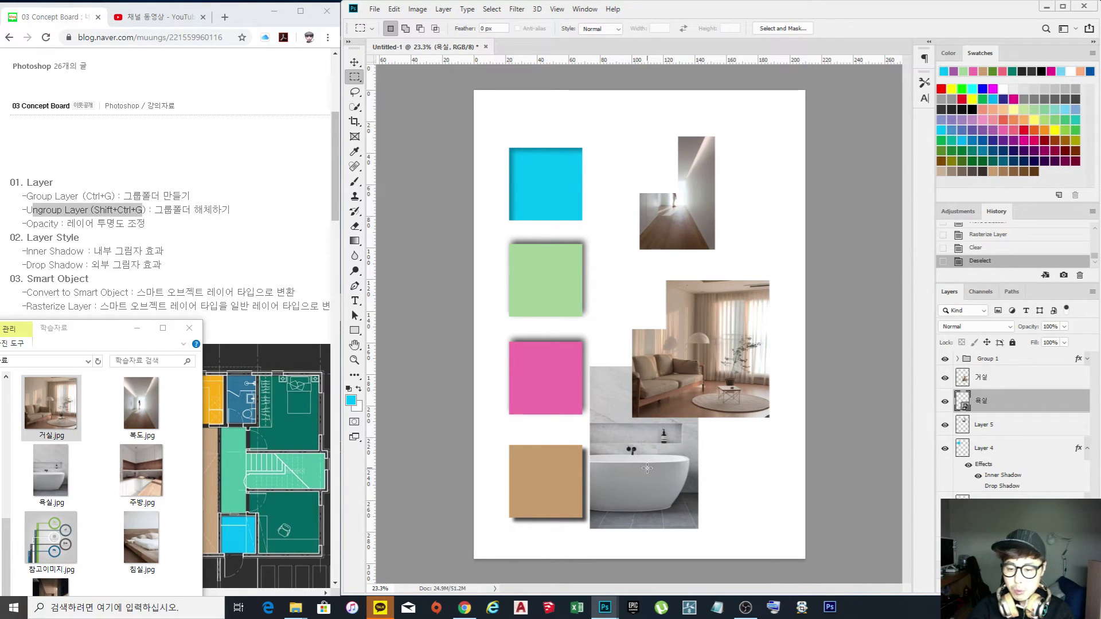
pyautogui.rightClick(1020, 408)
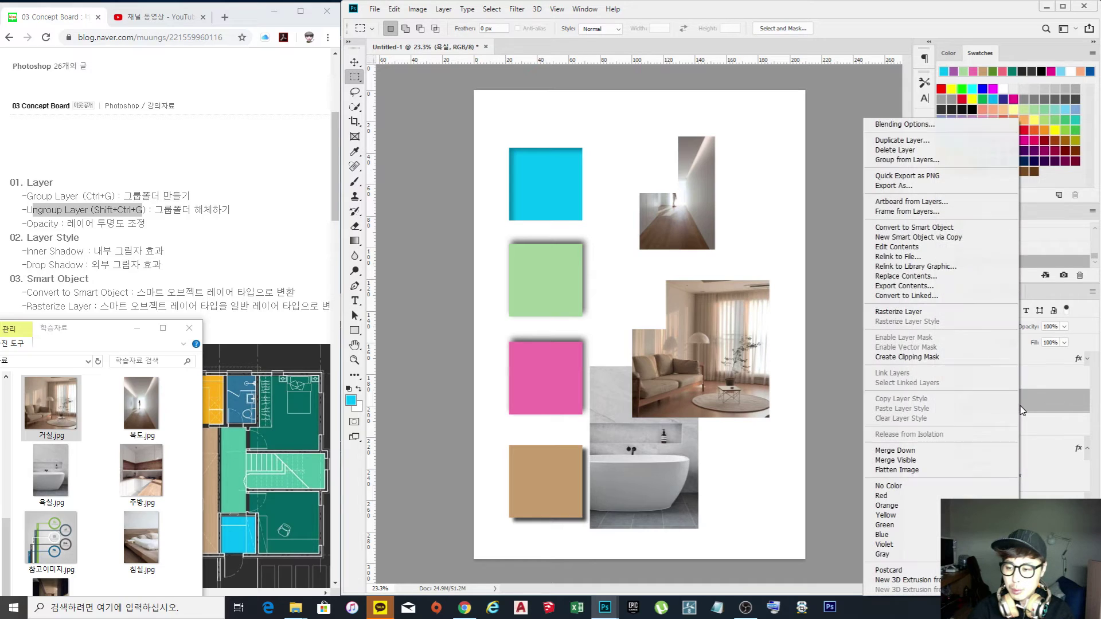
pyautogui.click(940, 313)
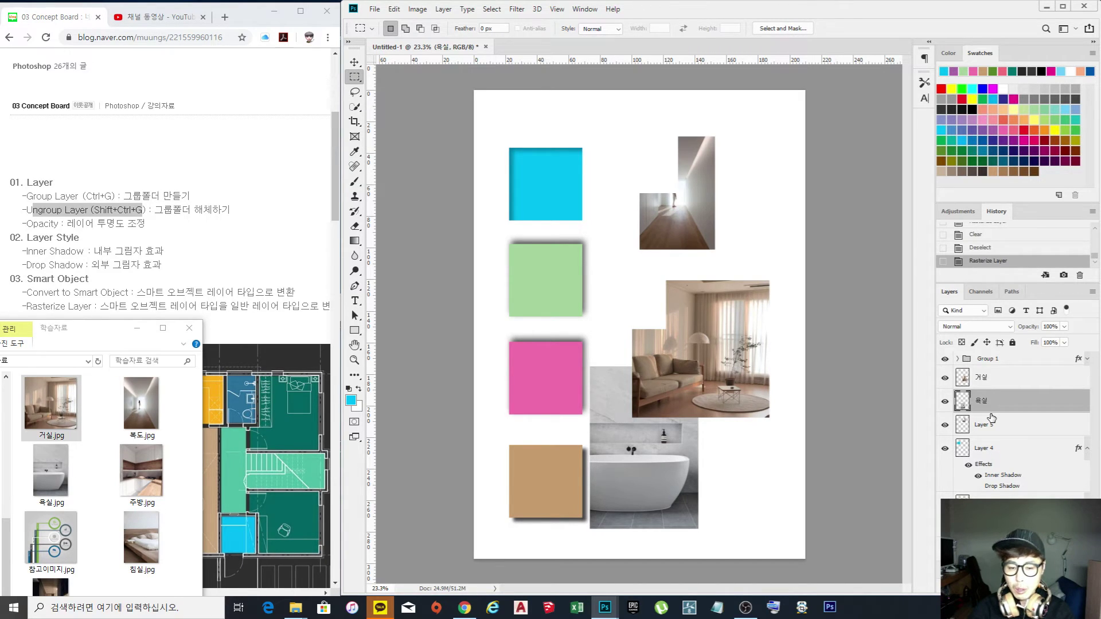
pyautogui.rightClick(1026, 406)
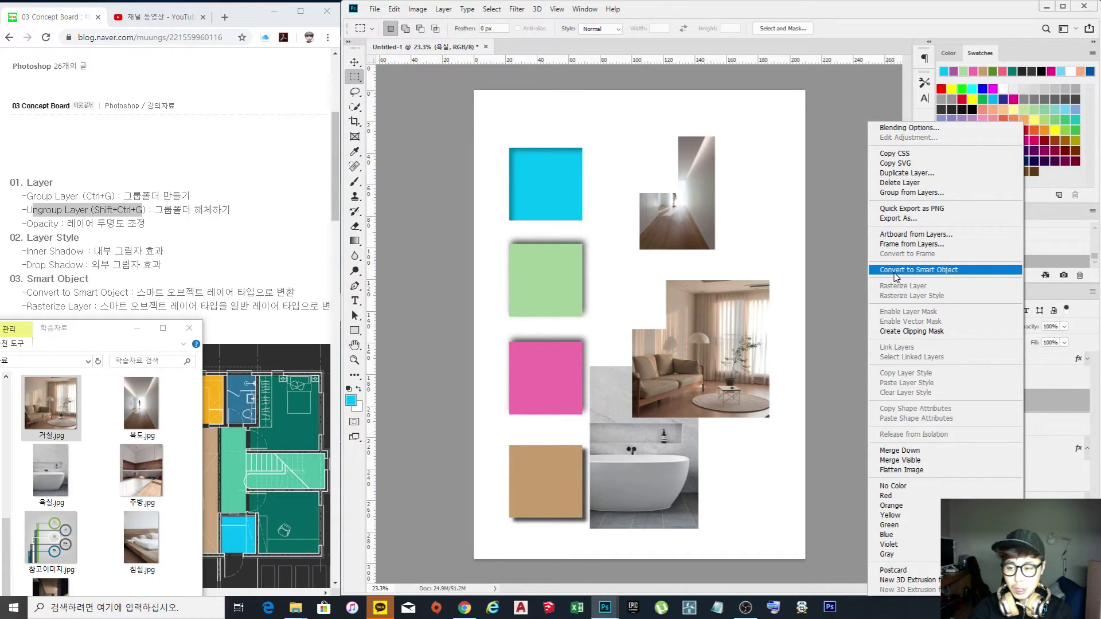
pyautogui.click(956, 274)
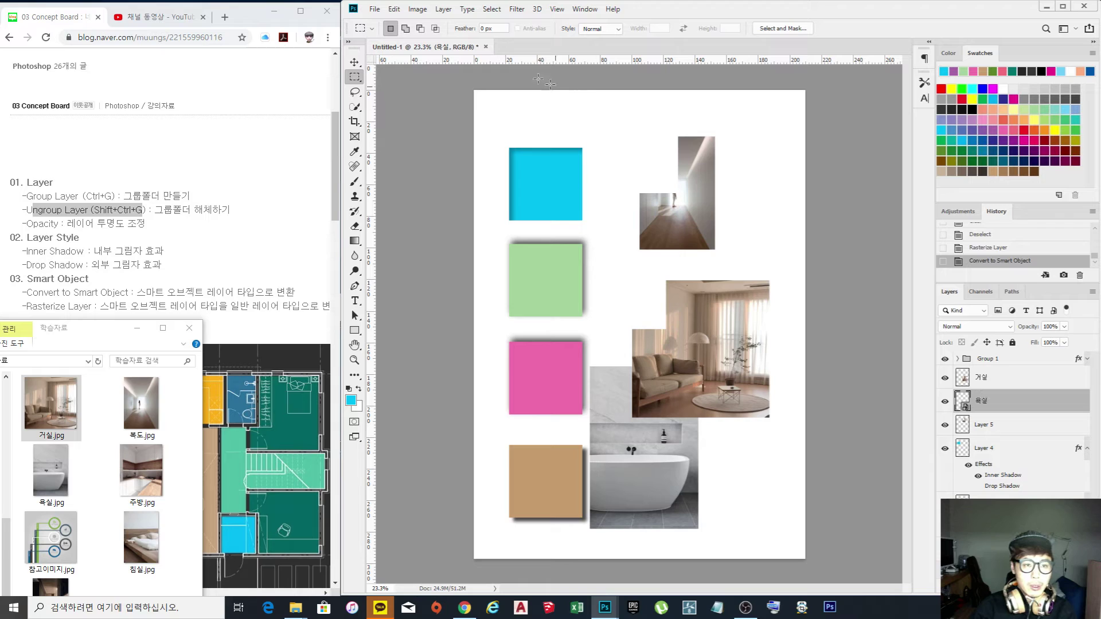
# Switch to the browser and examine the floor plan and coloured room labels of the example in the 03 Concept Board post.
pyautogui.click(252, 12)
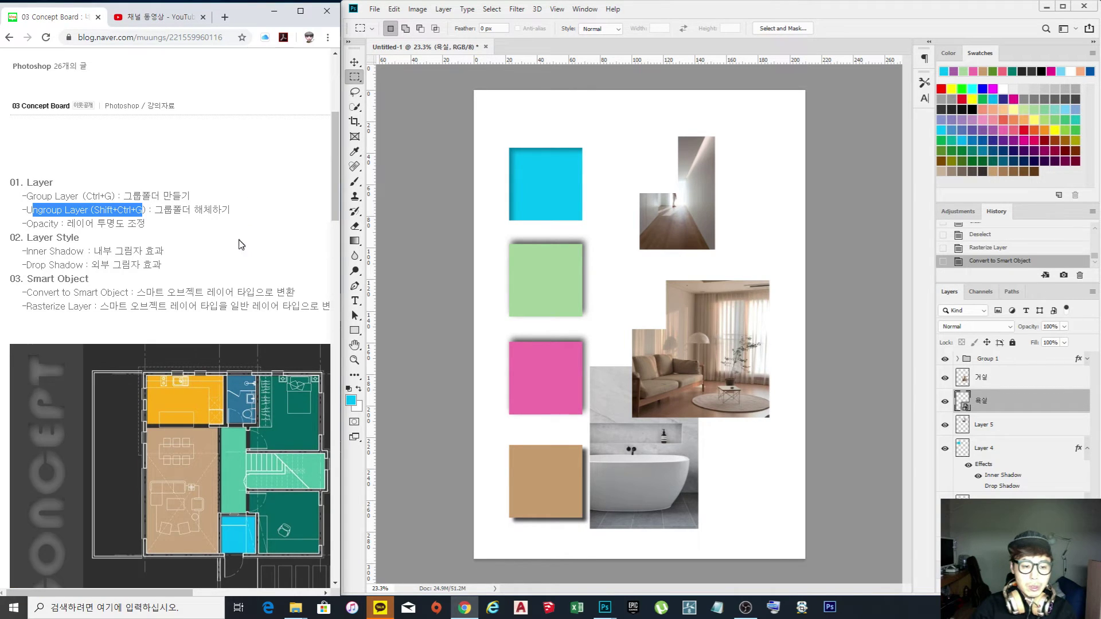
pyautogui.scroll(-3, 242, 245)
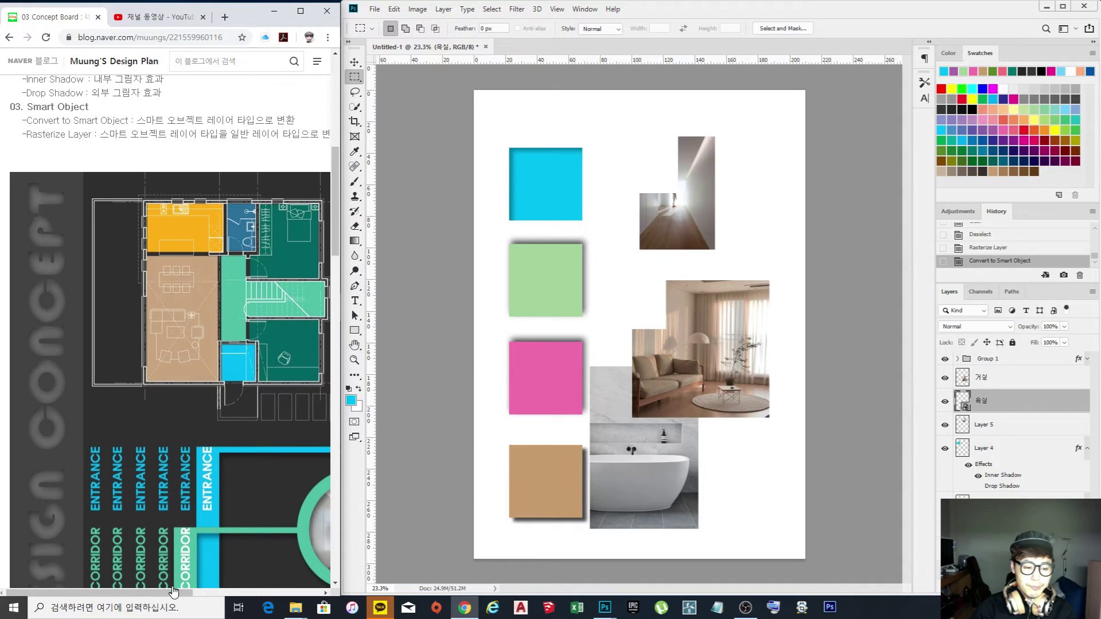
pyautogui.moveTo(173, 593); pyautogui.dragTo(139, 585)
pyautogui.scroll(-5, 208, 492)
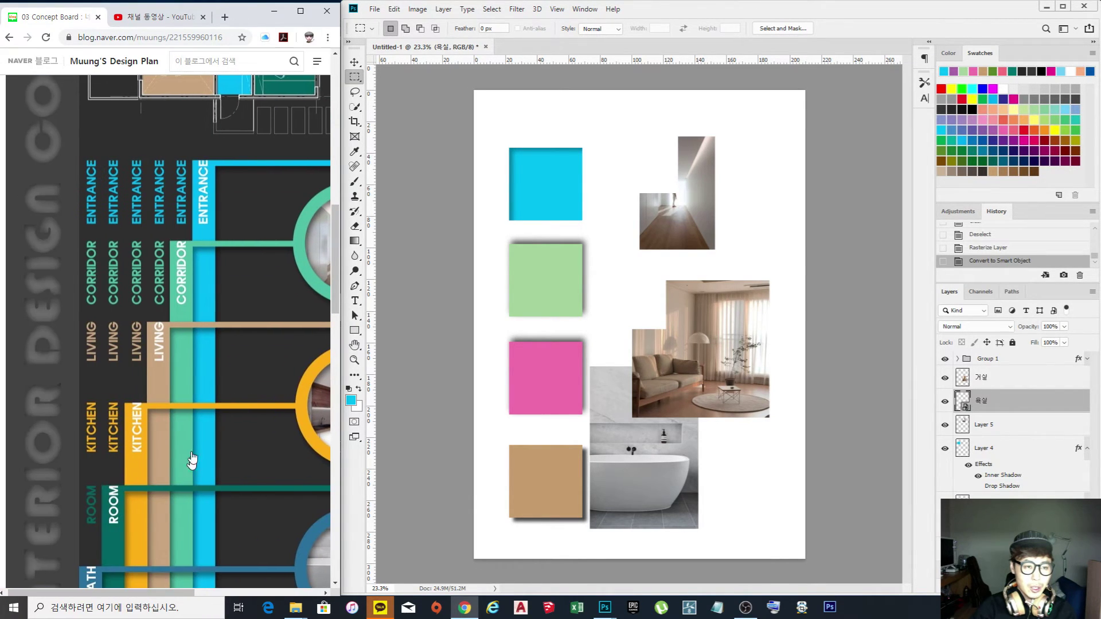
pyautogui.scroll(6, 186, 483)
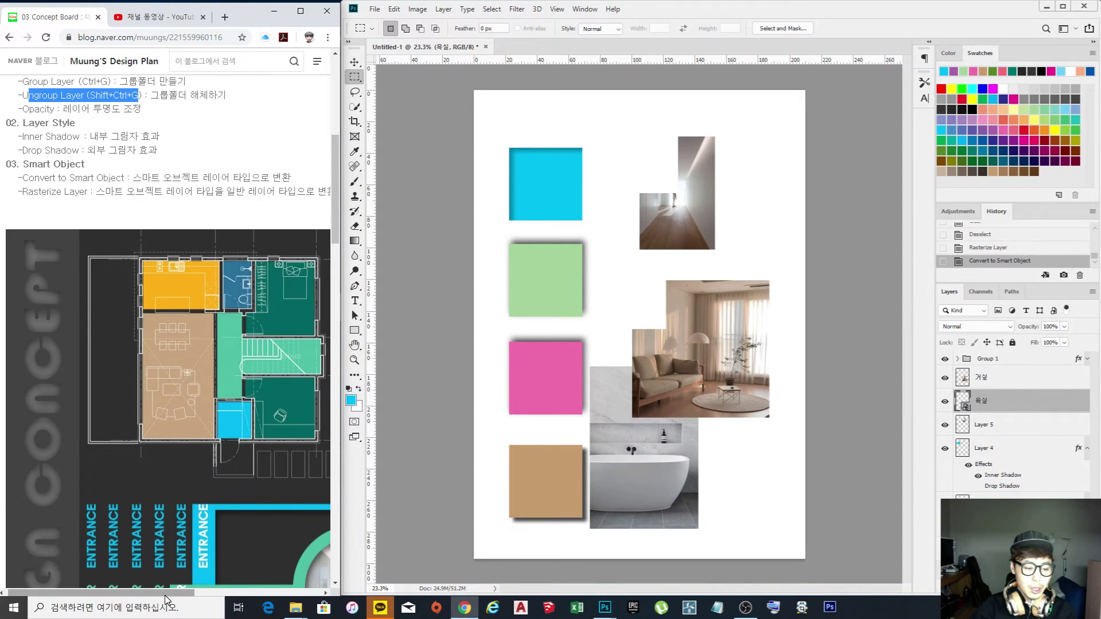
pyautogui.moveTo(169, 595); pyautogui.dragTo(144, 601)
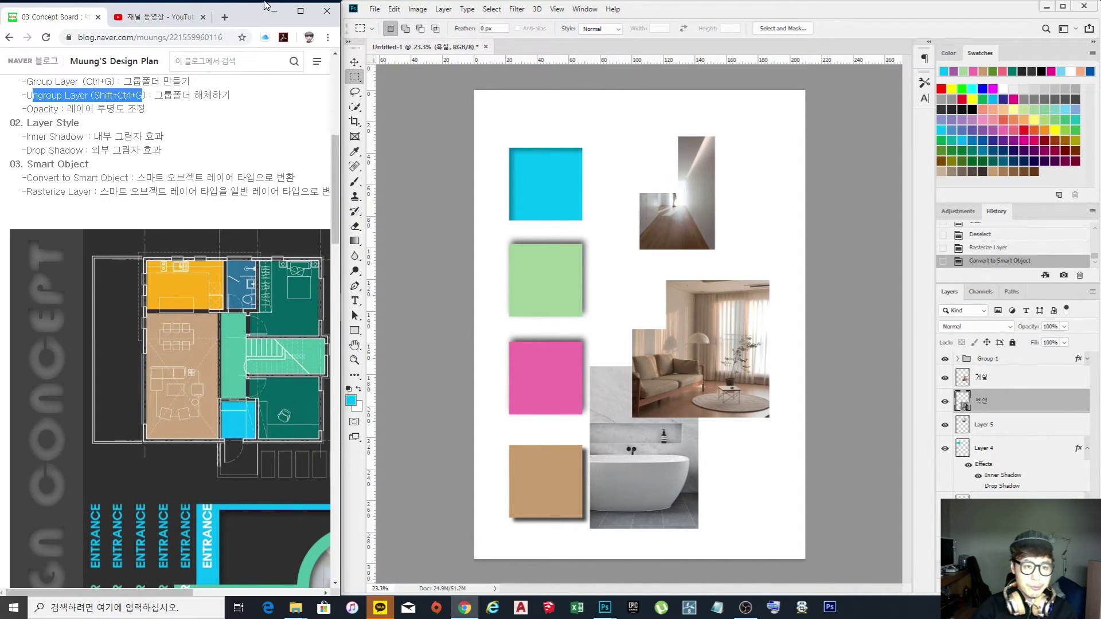
pyautogui.doubleClick(246, 14)
pyautogui.doubleClick(618, 5)
pyautogui.click(373, 9)
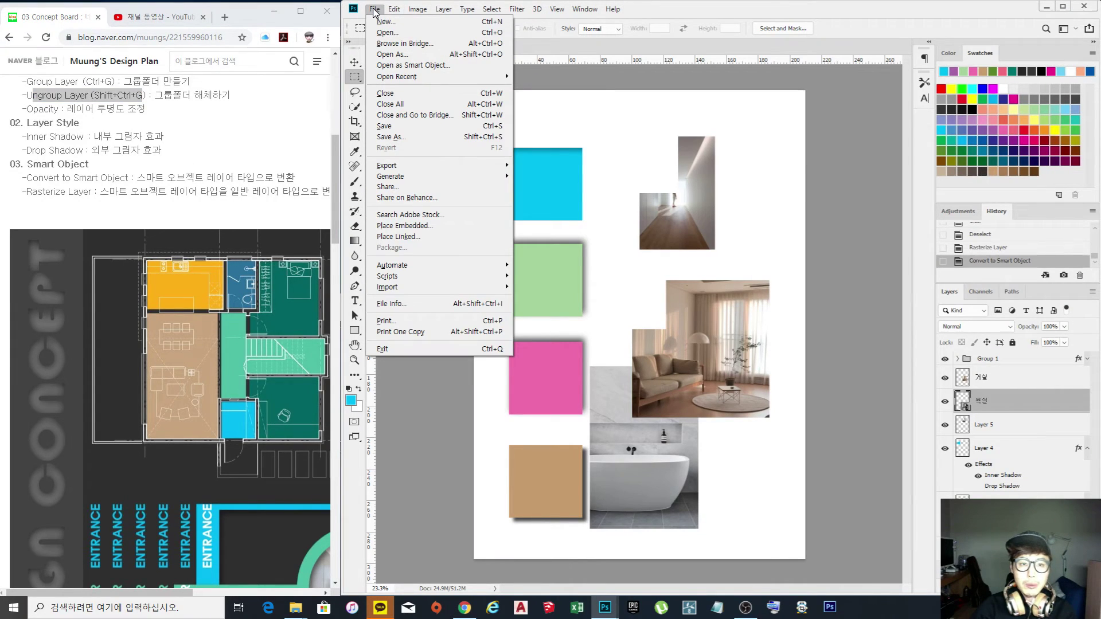
pyautogui.click(399, 36)
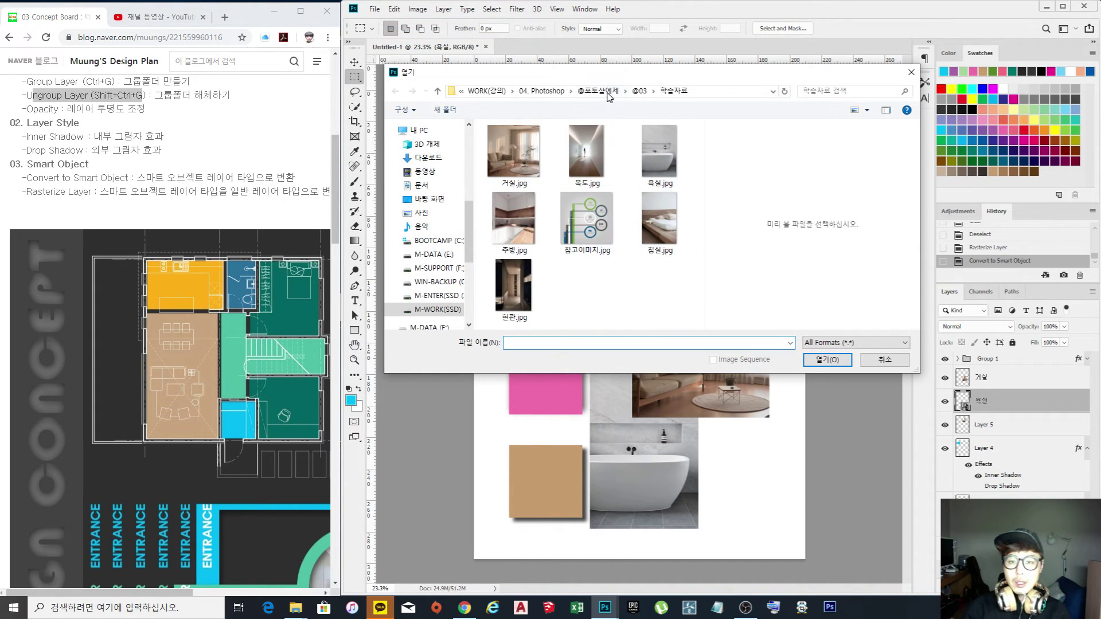
pyautogui.click(607, 92)
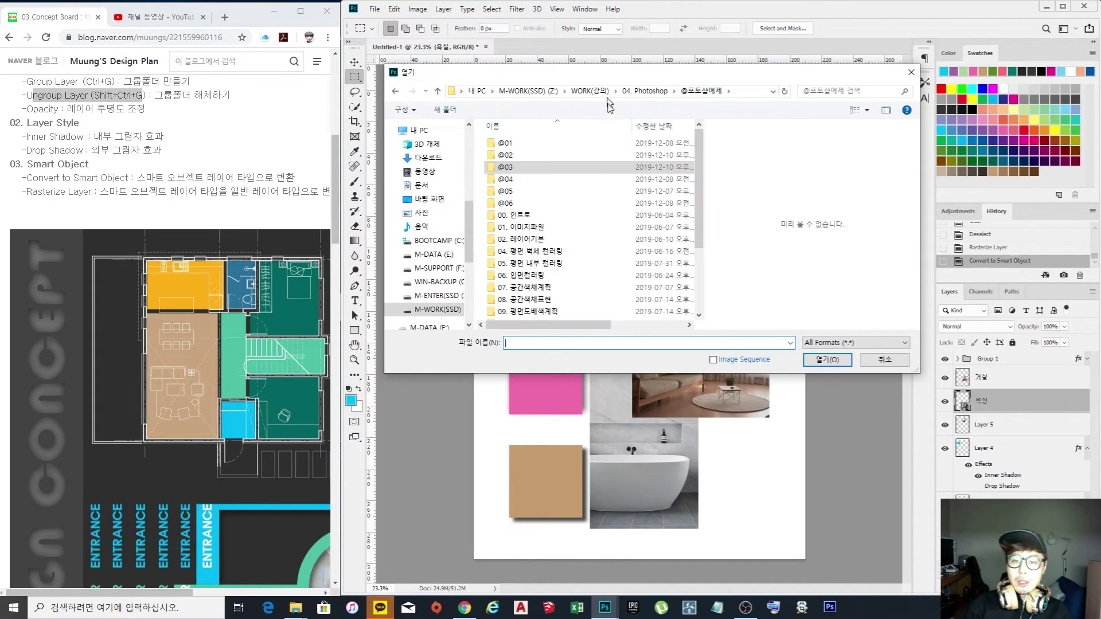
pyautogui.doubleClick(570, 168)
pyautogui.doubleClick(659, 153)
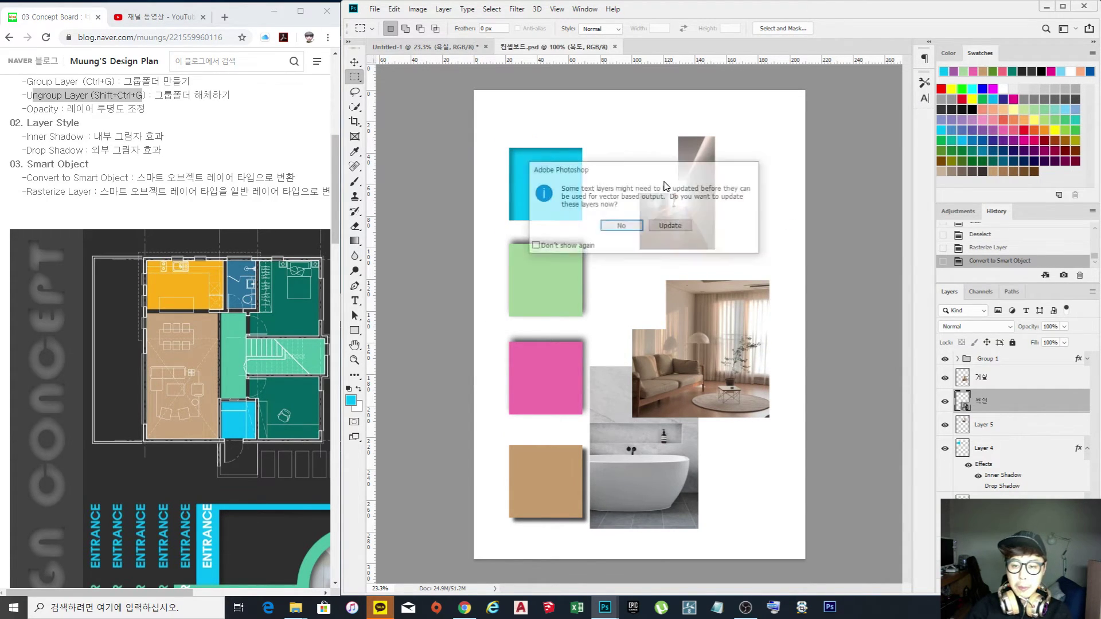
pyautogui.click(622, 227)
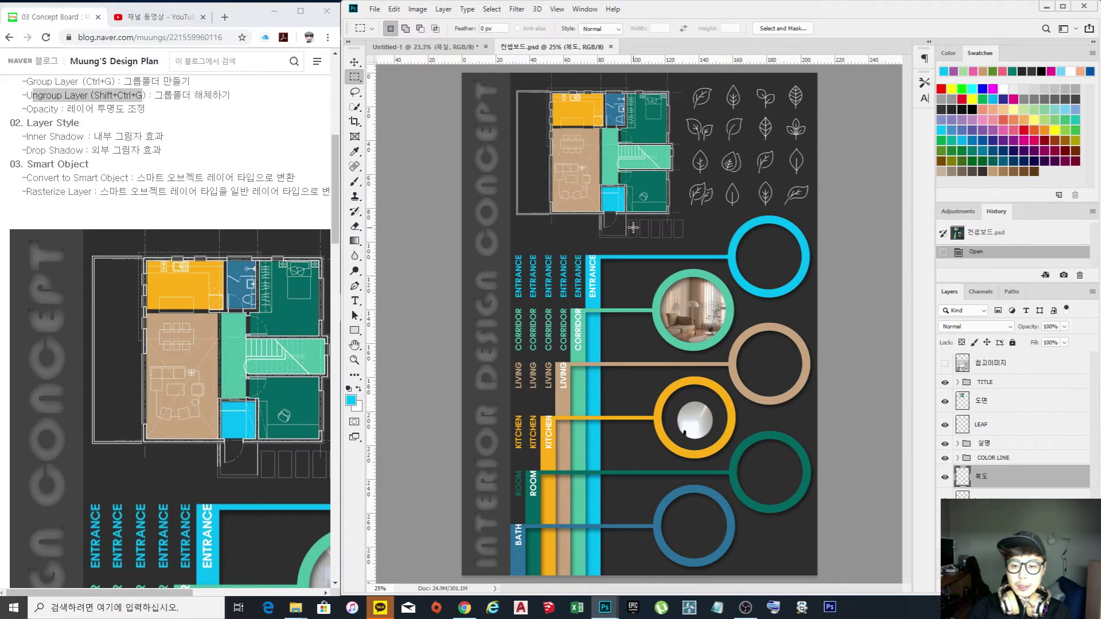
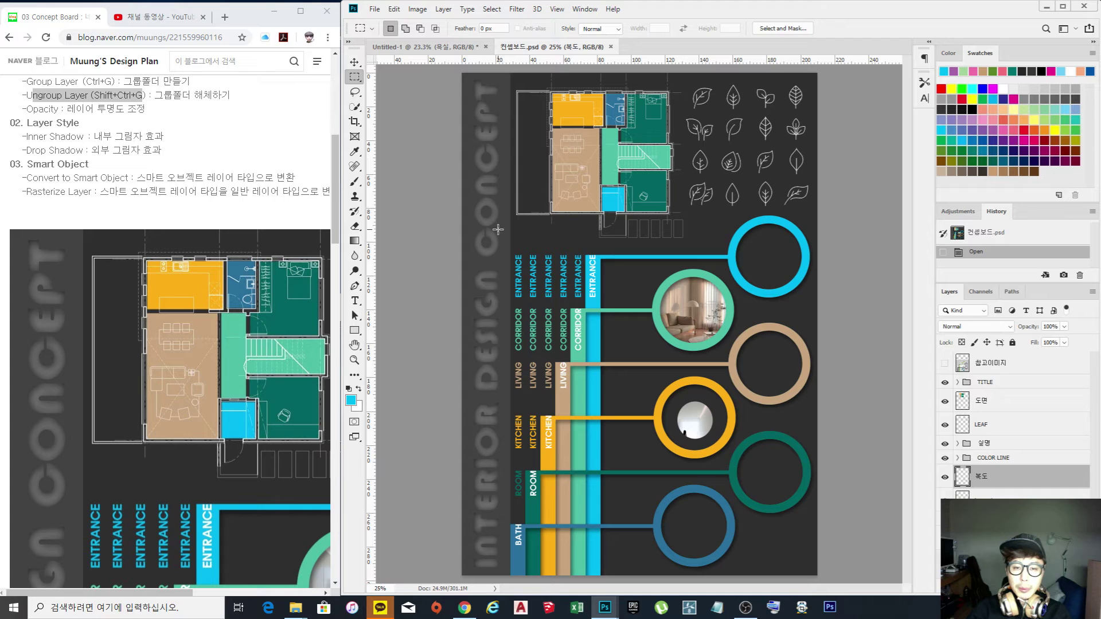
# Add the sample text "kdsahfkasdfhkjdshfkasdhf" in 30 pt Arial Unicode MS just below the CORRIDOR line's photo circle, directly above the TITLE group.
pyautogui.scroll(5, 489, 280)
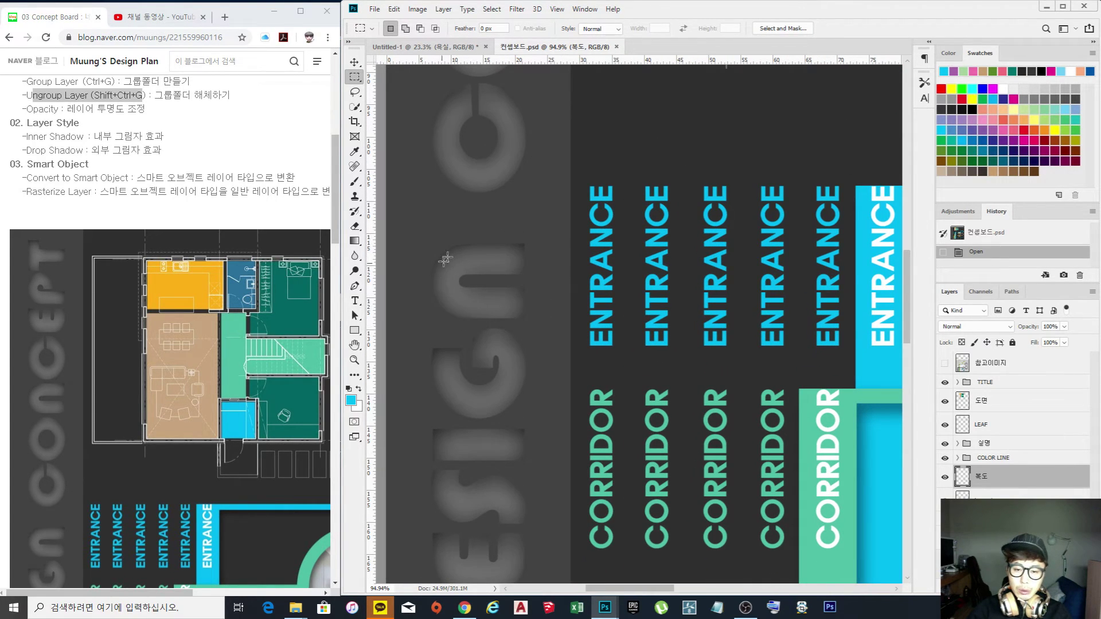
pyautogui.scroll(-5, 505, 322)
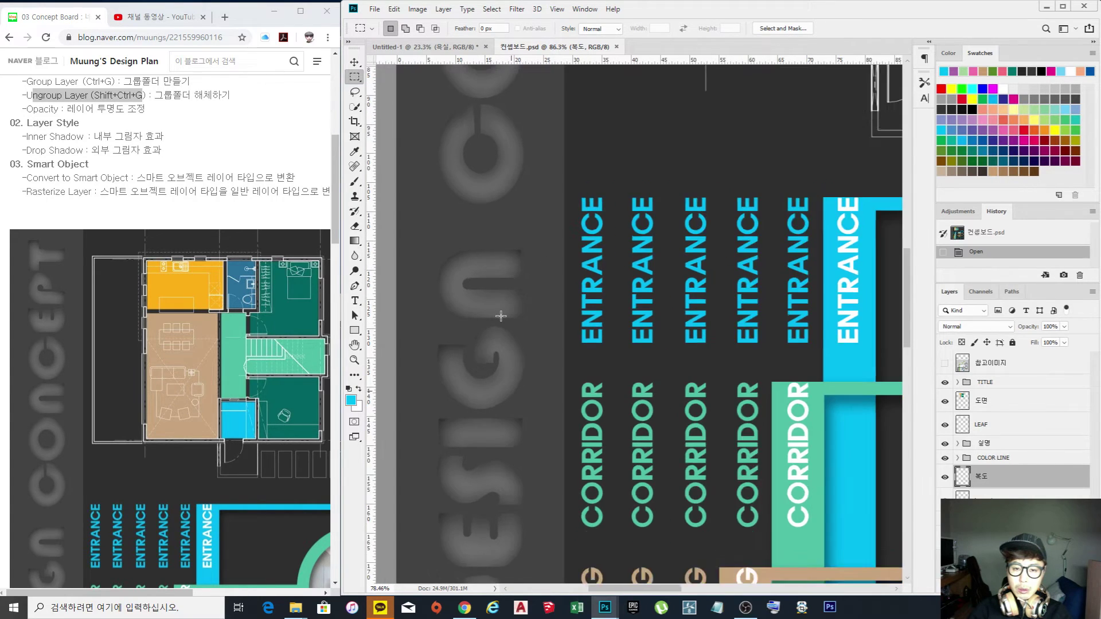
pyautogui.scroll(-2, 501, 323)
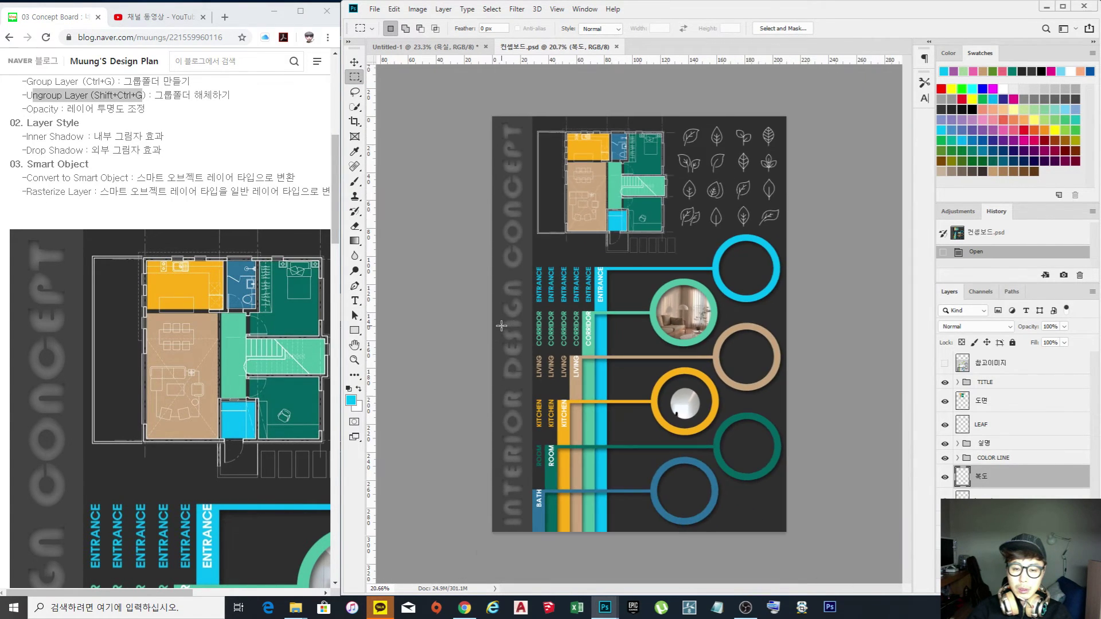
pyautogui.scroll(-1, 502, 326)
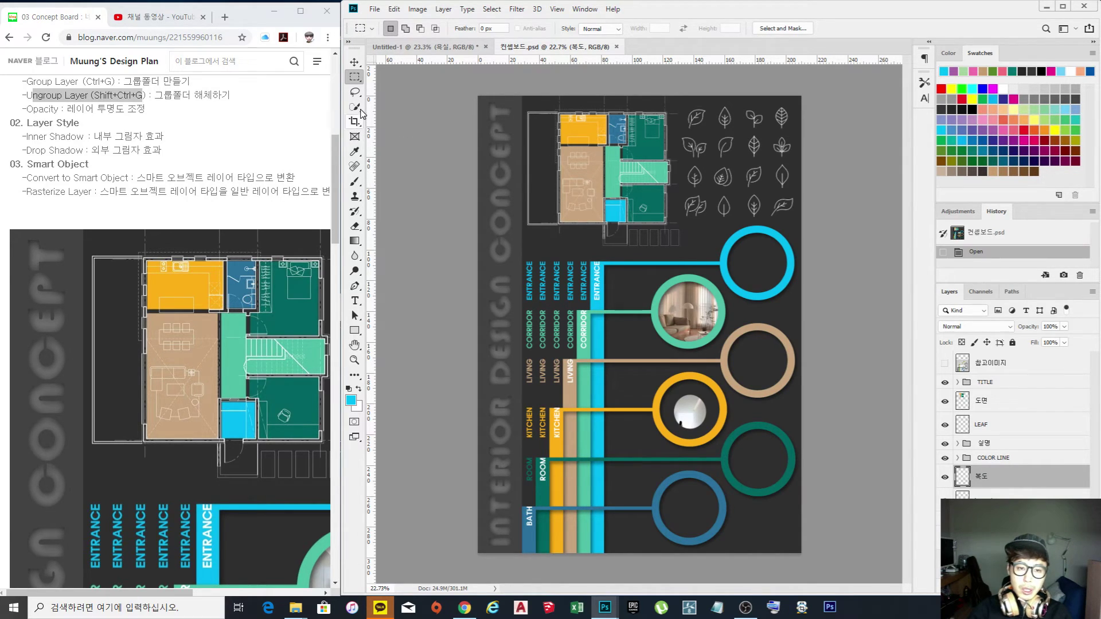
pyautogui.press('t')
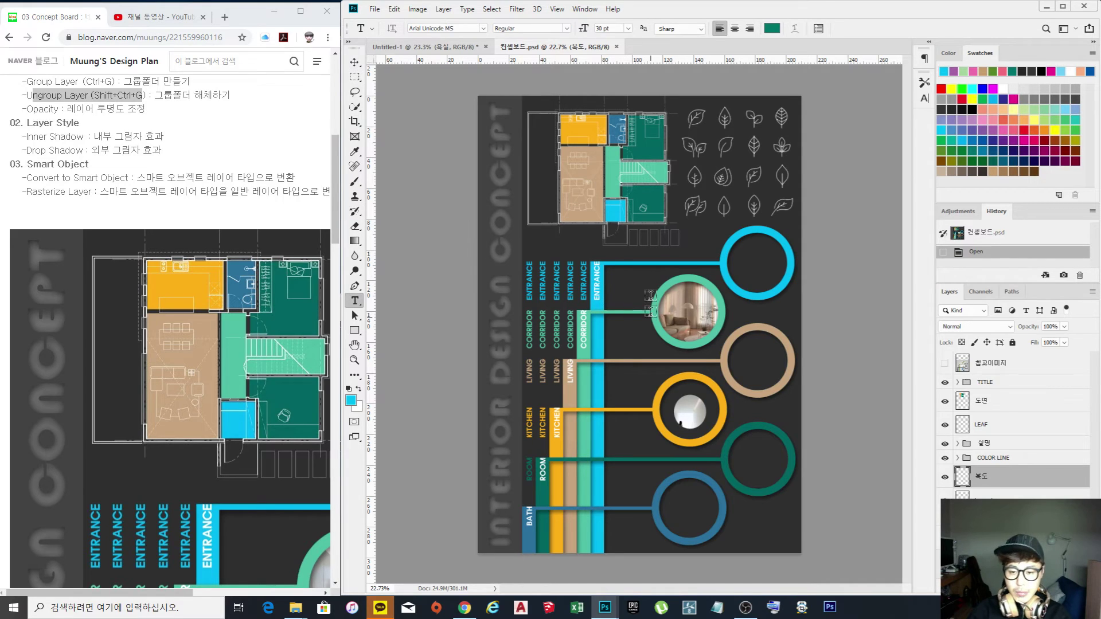
pyautogui.click(1004, 380)
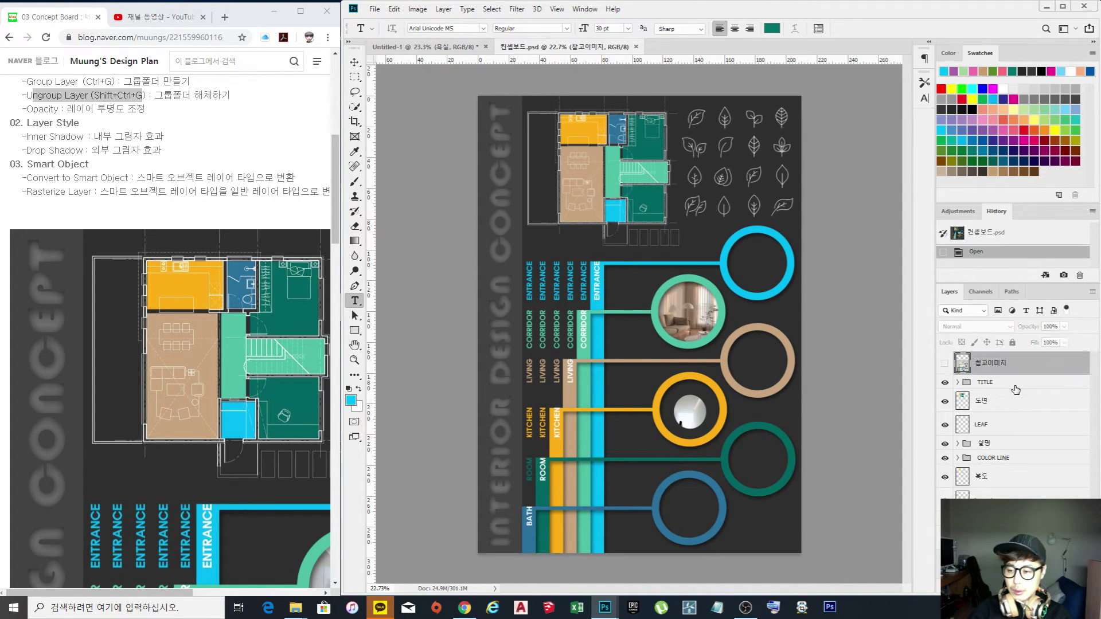
pyautogui.click(632, 348)
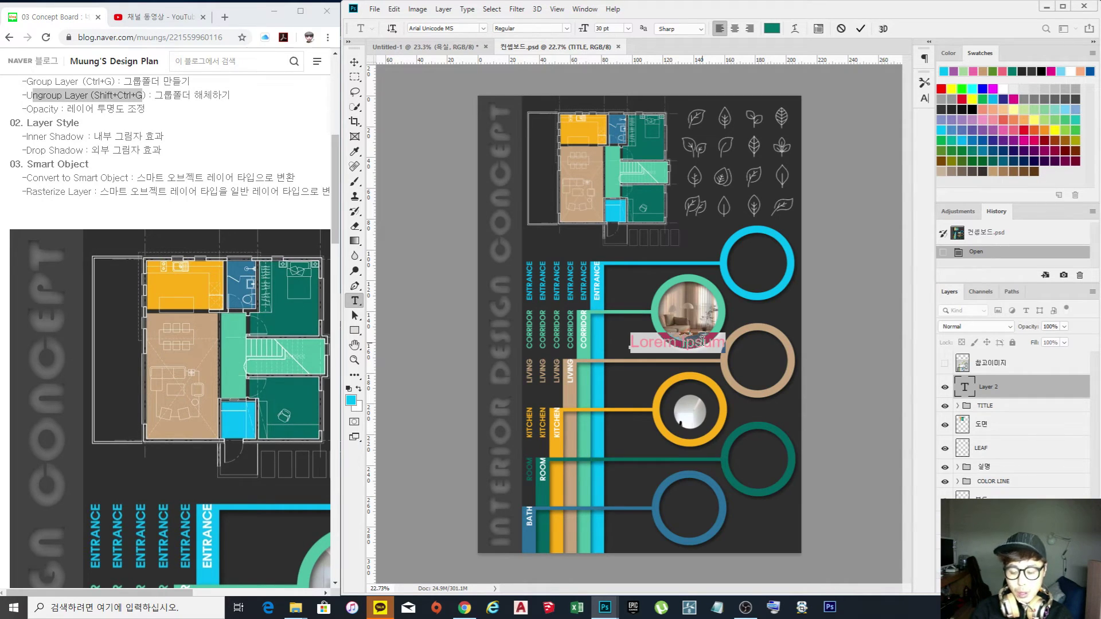
pyautogui.press('BackSpace')
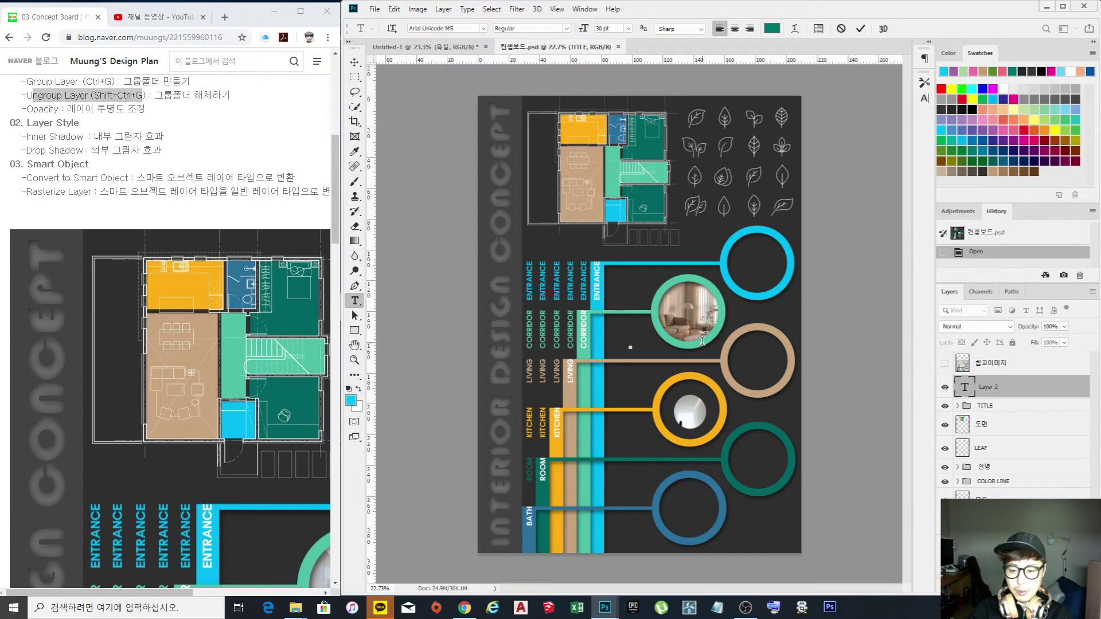
pyautogui.write('kdsahkasdhkjdshfkasd')
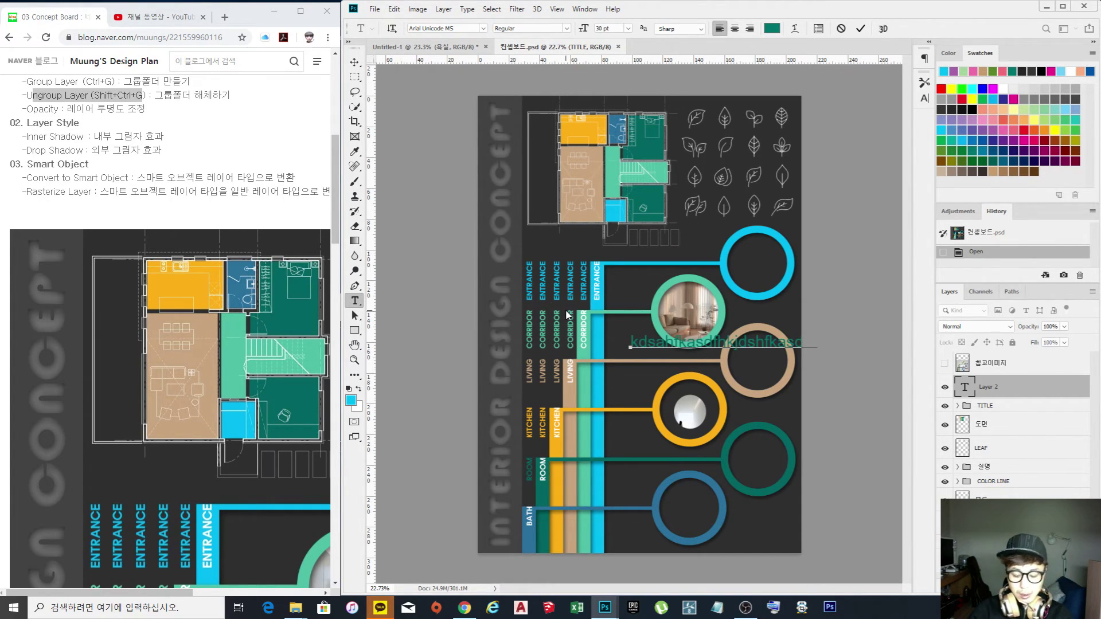
# Move the sample text to just below the floor plan and shorten it to "kdsahfka".
pyautogui.click(354, 62)
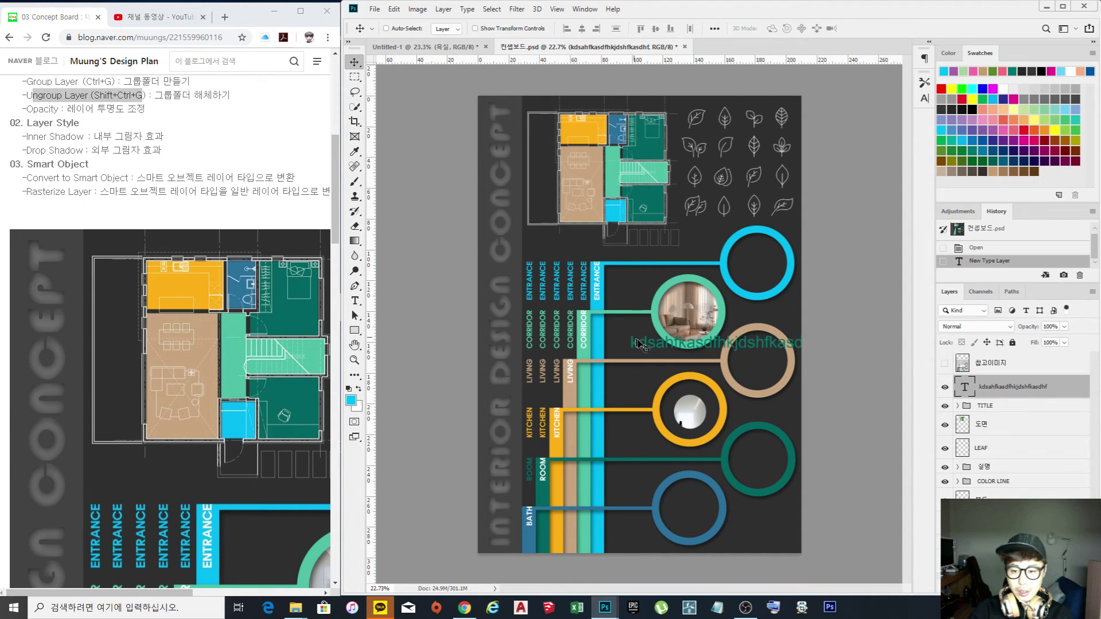
pyautogui.moveTo(708, 346); pyautogui.dragTo(606, 246)
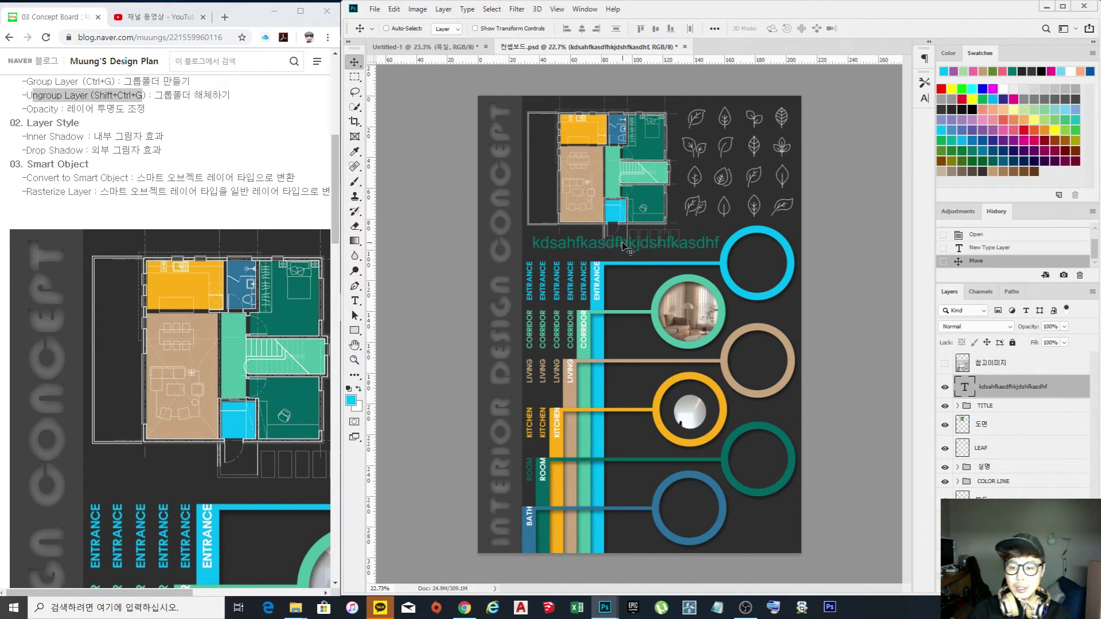
pyautogui.doubleClick(963, 389)
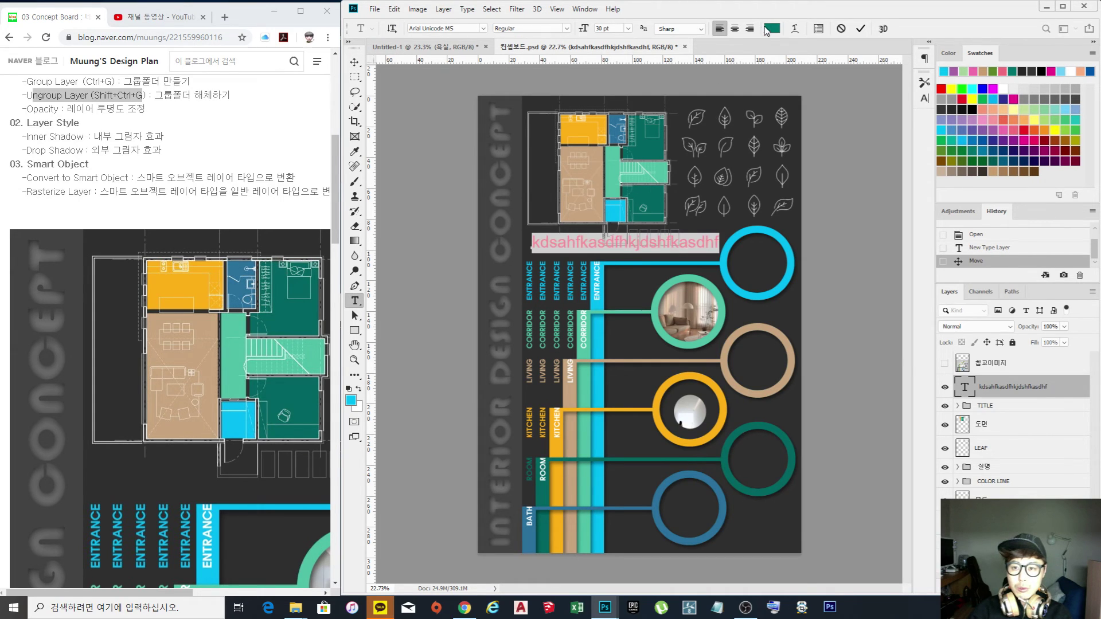
pyautogui.moveTo(598, 247); pyautogui.dragTo(722, 248)
pyautogui.press('BackSpace')
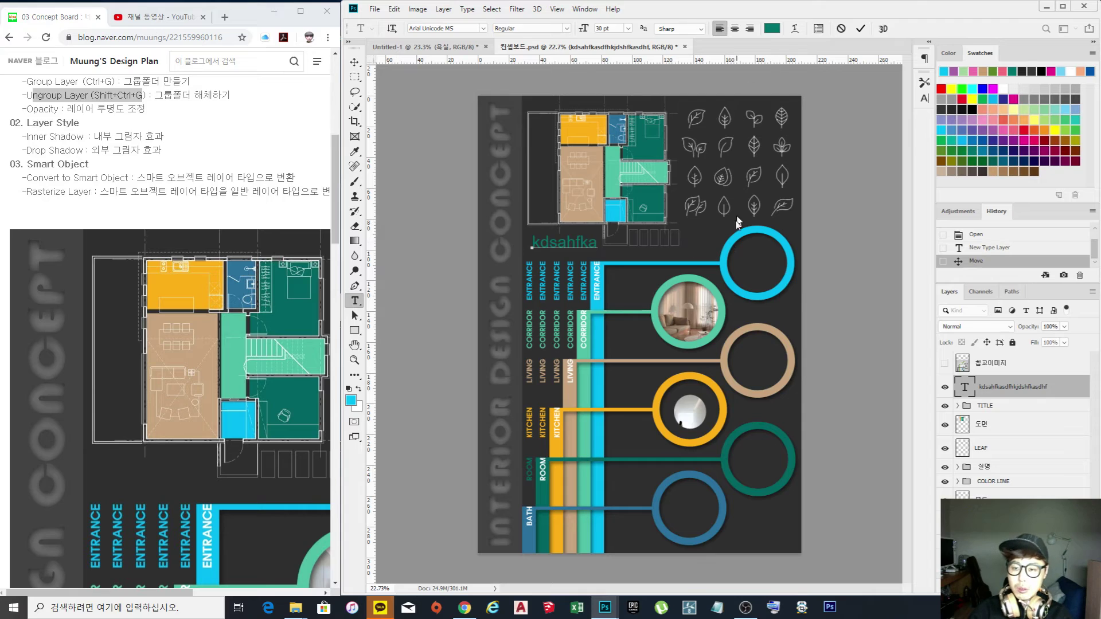
# Change the font of the whole "kdsahfka" text to Expo B.
pyautogui.doubleClick(964, 389)
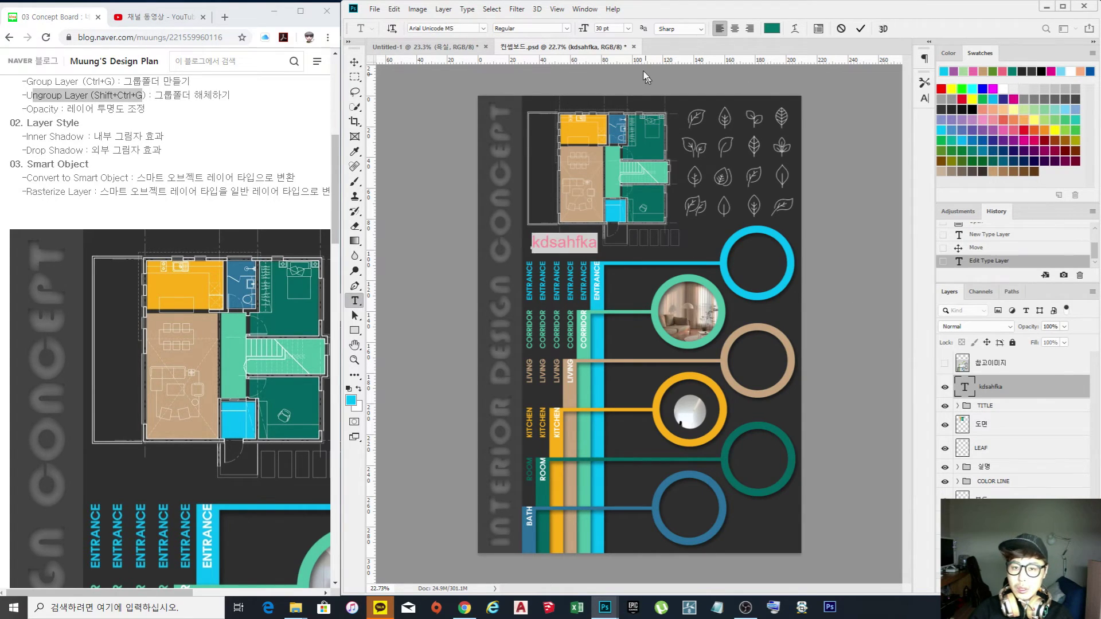
pyautogui.click(567, 28)
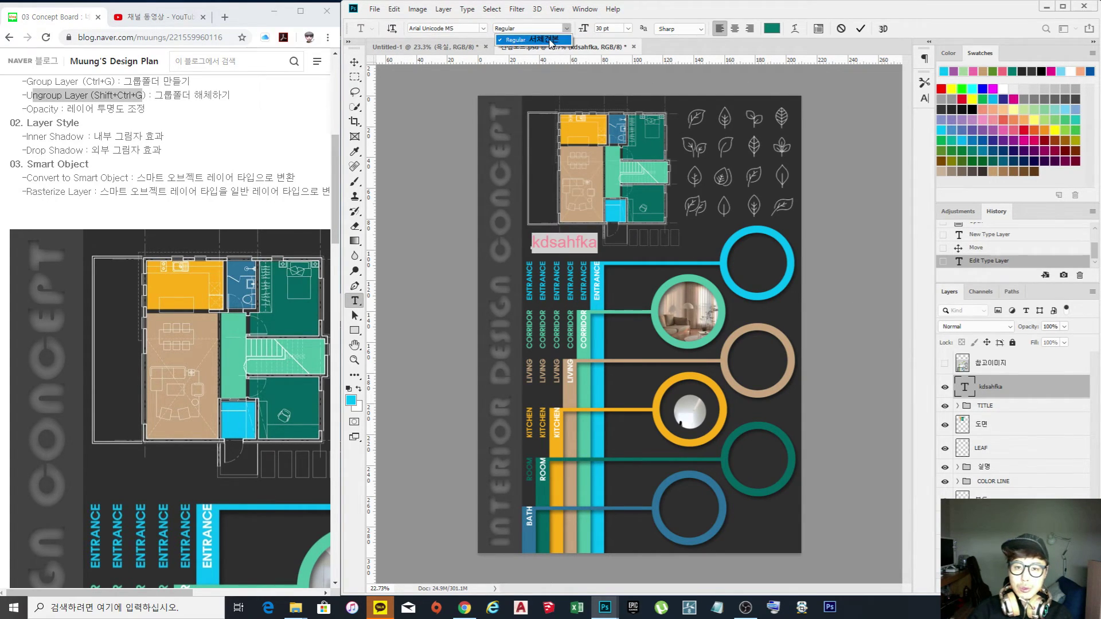
pyautogui.click(455, 28)
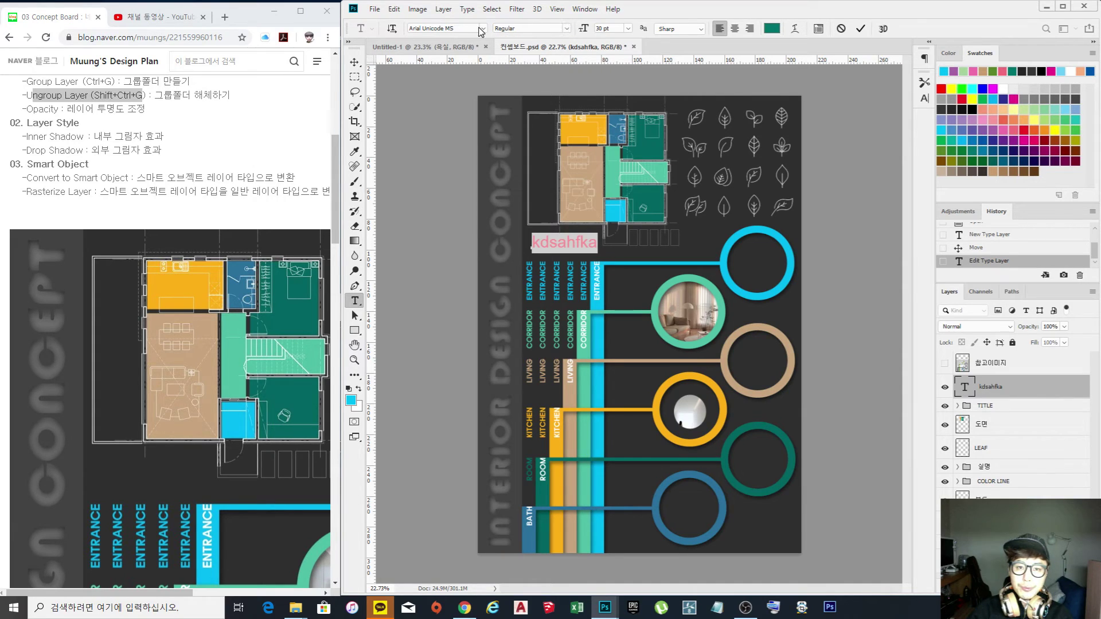
pyautogui.click(483, 28)
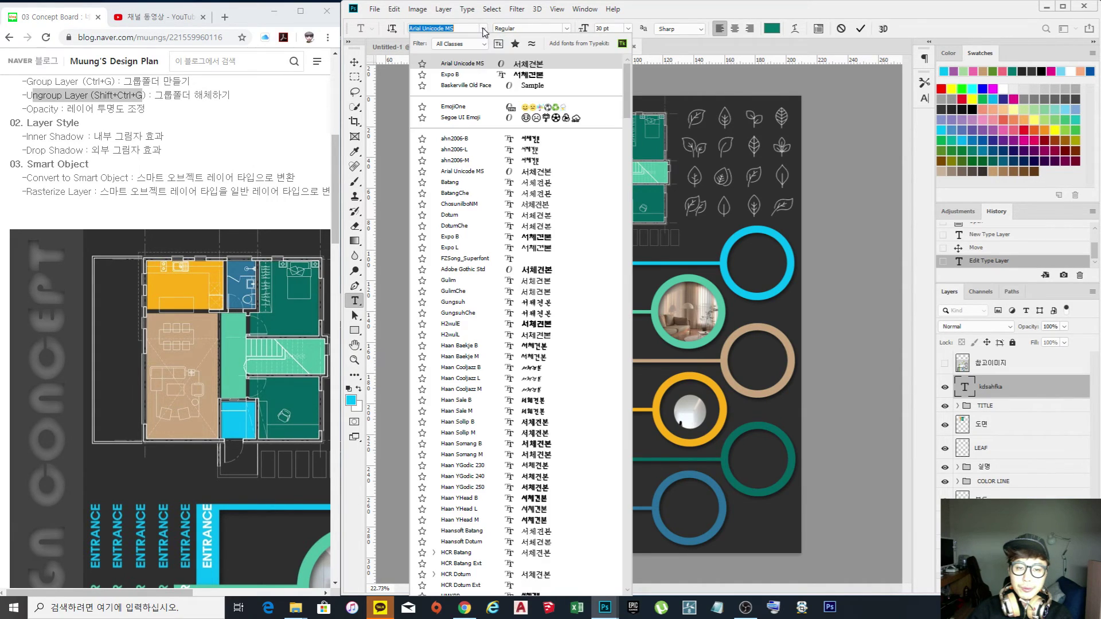
pyautogui.click(550, 236)
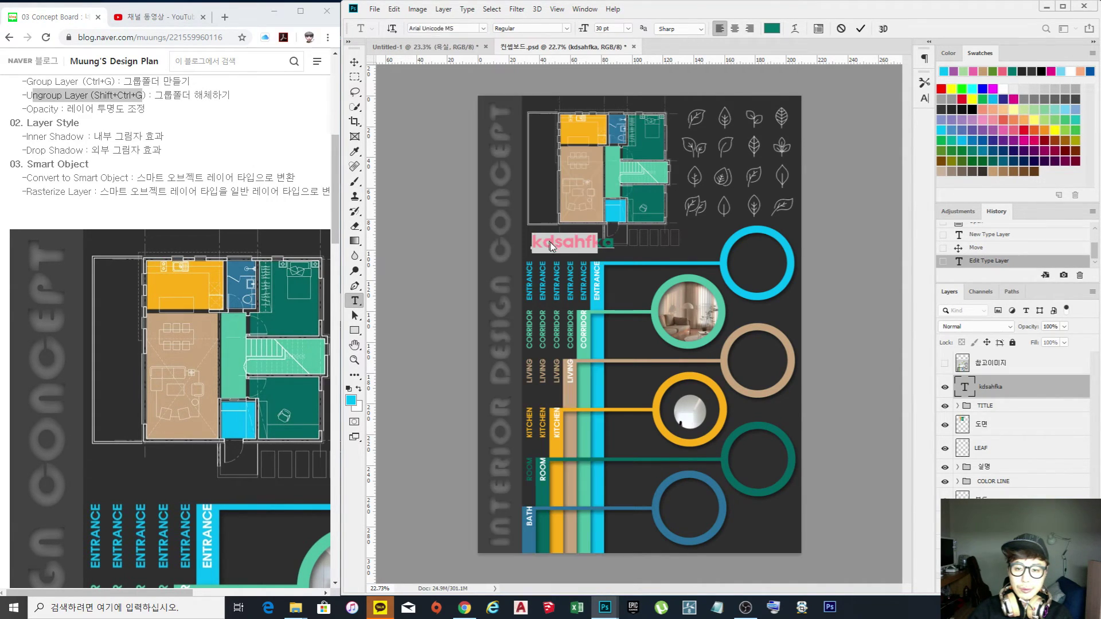
pyautogui.click(355, 62)
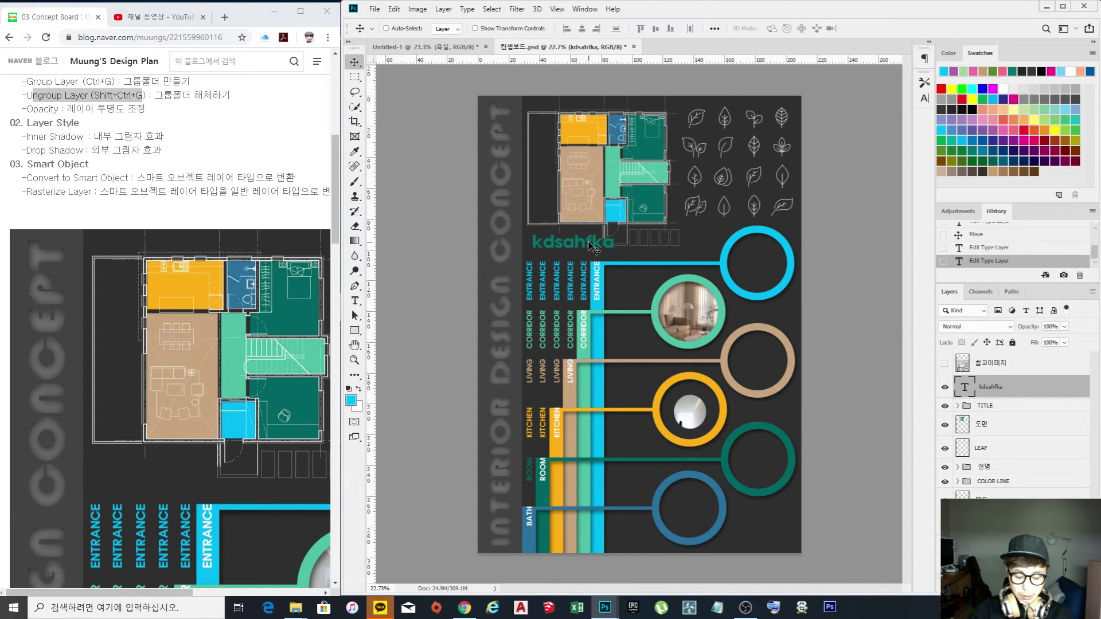
# Try a Drop Shadow on the "kdsahfka" text layer and switch it back off in the layer style settings.
pyautogui.scroll(5, 594, 246)
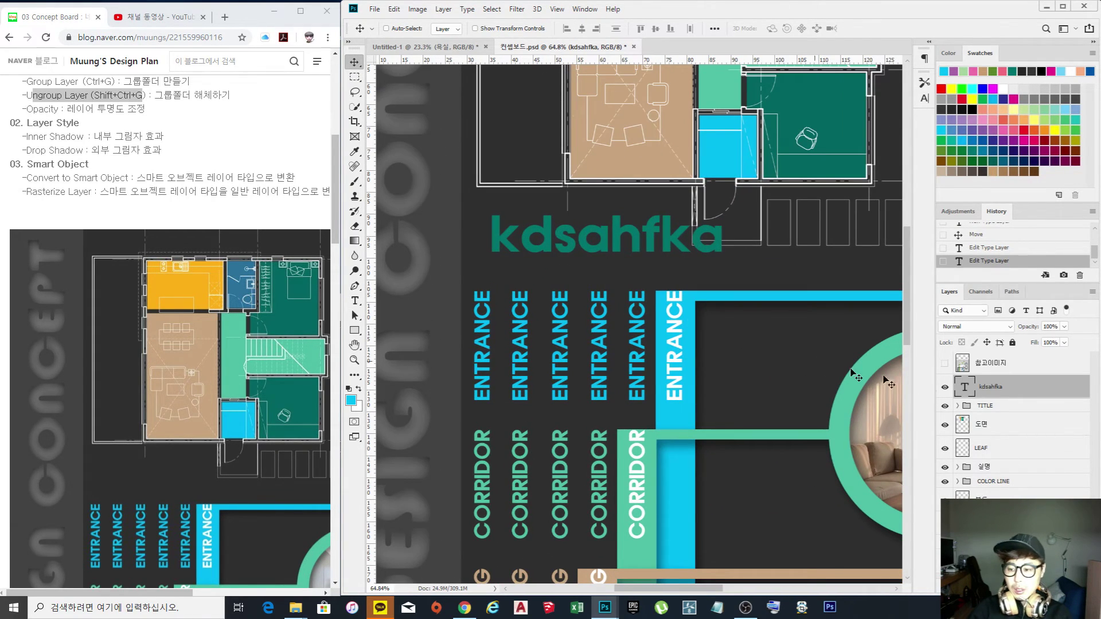
pyautogui.doubleClick(1055, 392)
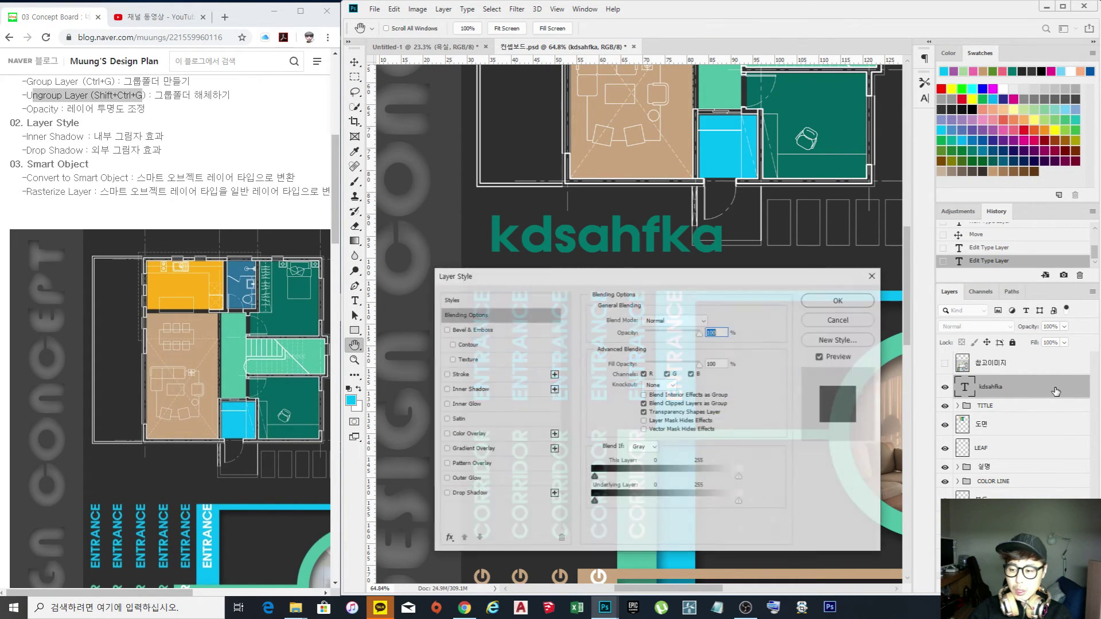
pyautogui.click(459, 494)
pyautogui.moveTo(630, 278); pyautogui.dragTo(616, 286)
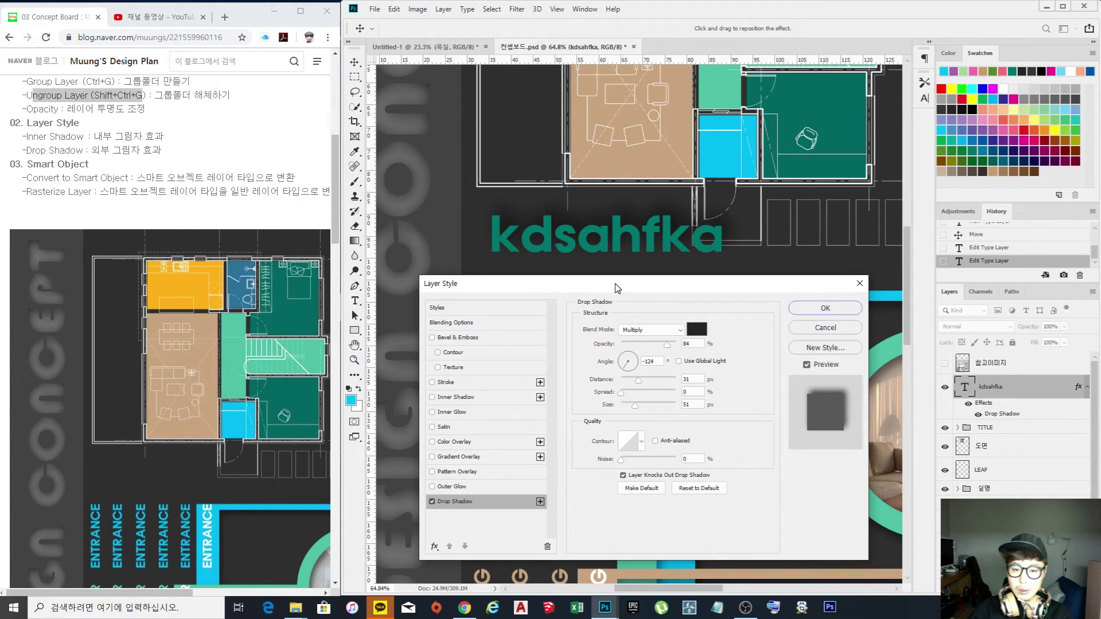
pyautogui.click(433, 503)
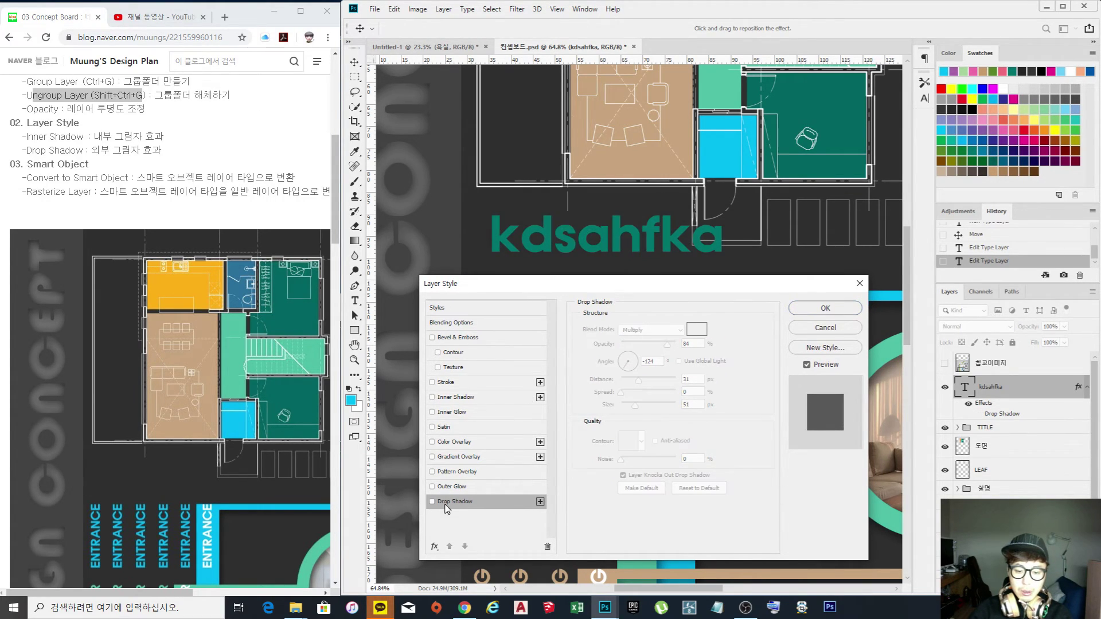
# Apply an Inner Shadow to the "kdsahfka" text with a distance of 8 px and a size of 9 px.
pyautogui.click(458, 397)
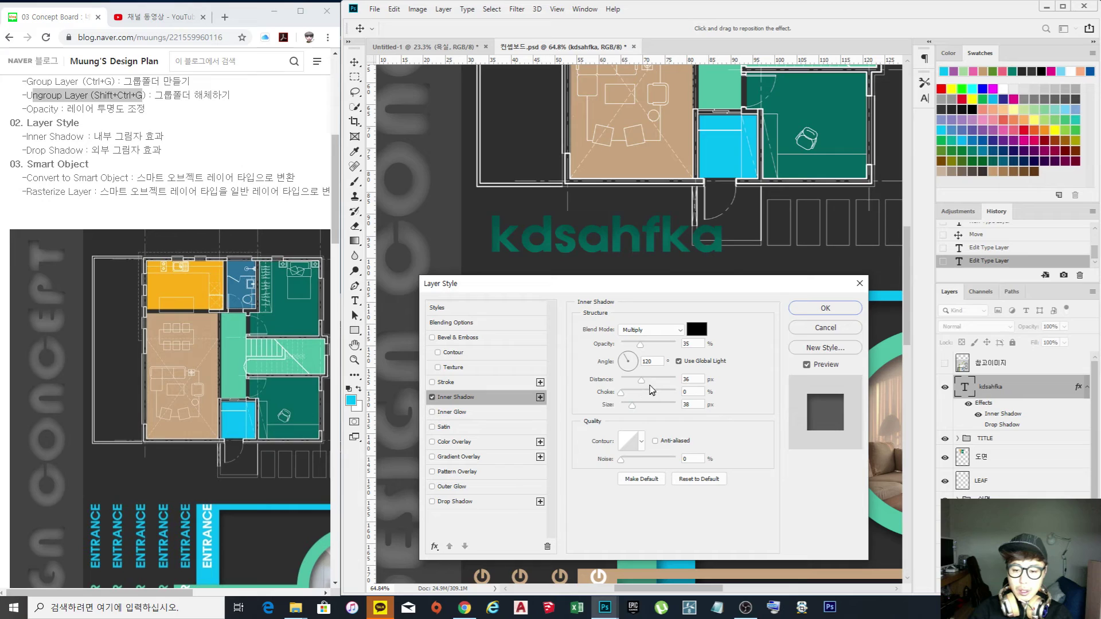
pyautogui.moveTo(641, 380); pyautogui.dragTo(631, 384)
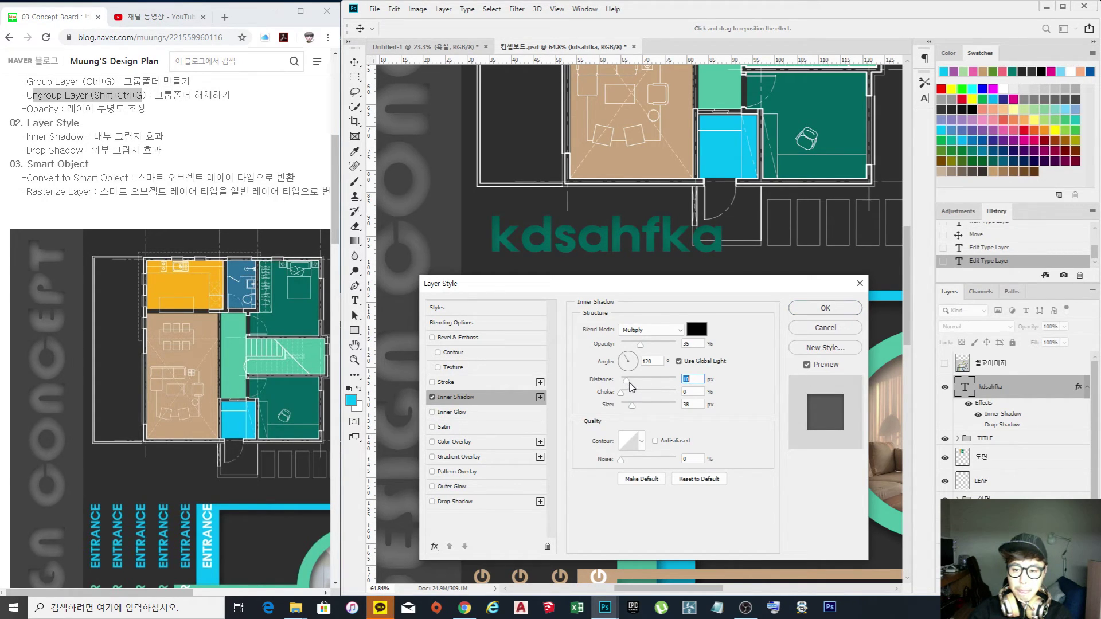
pyautogui.moveTo(633, 405); pyautogui.dragTo(625, 409)
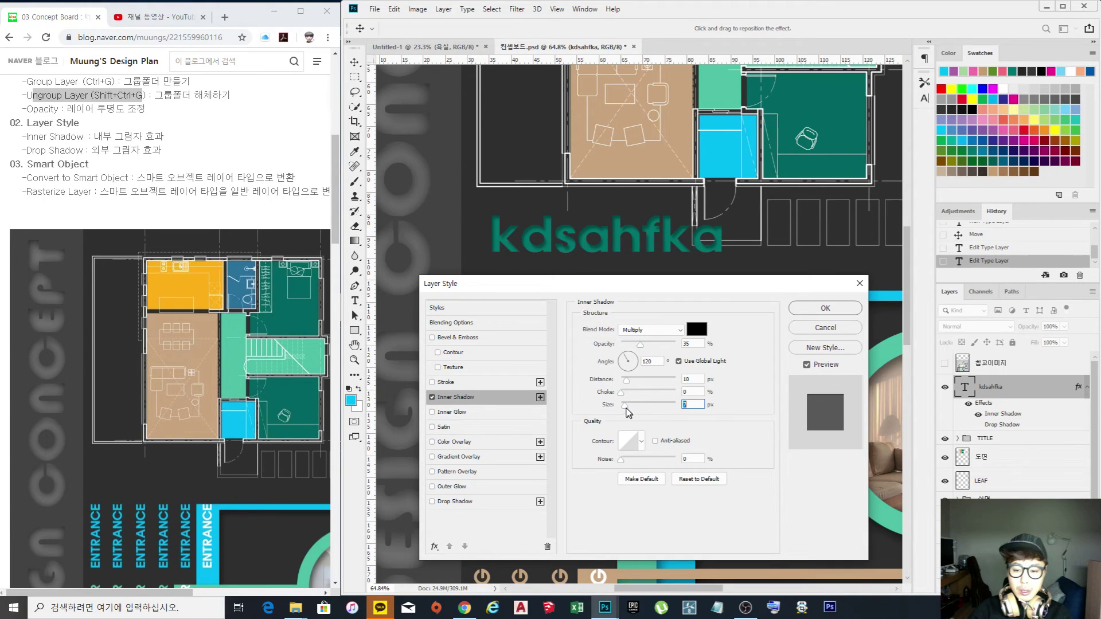
pyautogui.moveTo(626, 410); pyautogui.dragTo(629, 409)
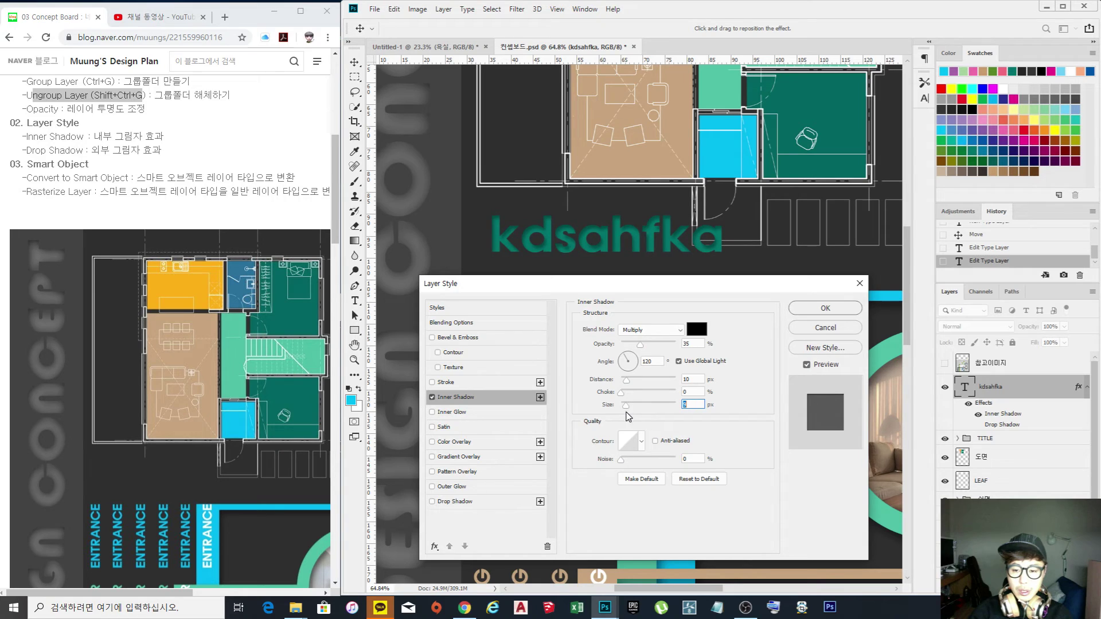
pyautogui.moveTo(626, 381); pyautogui.dragTo(626, 383)
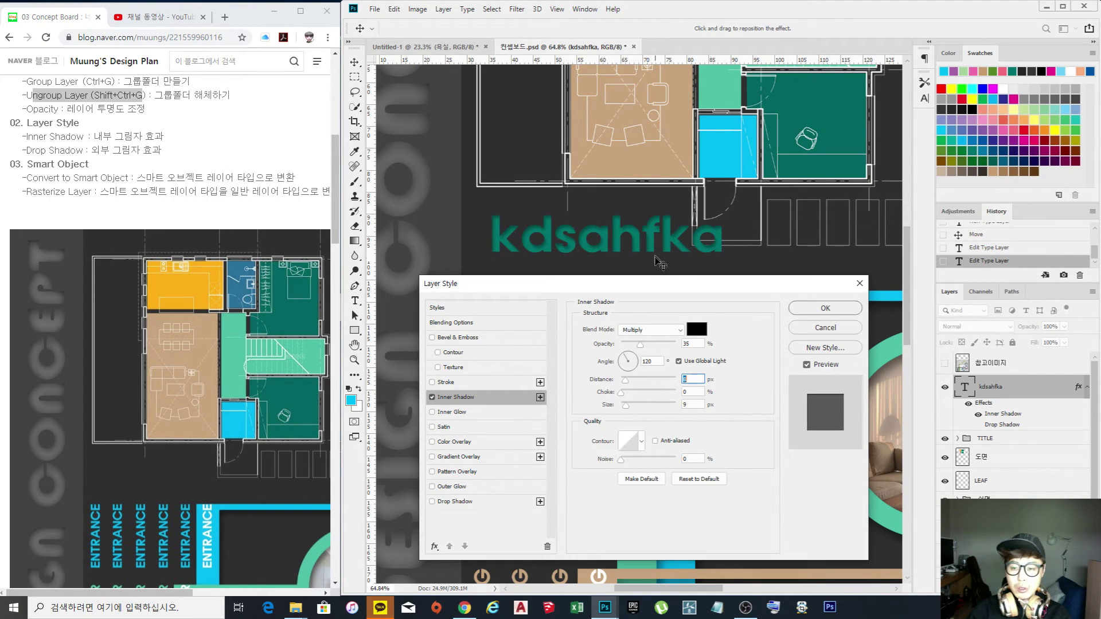
pyautogui.click(827, 310)
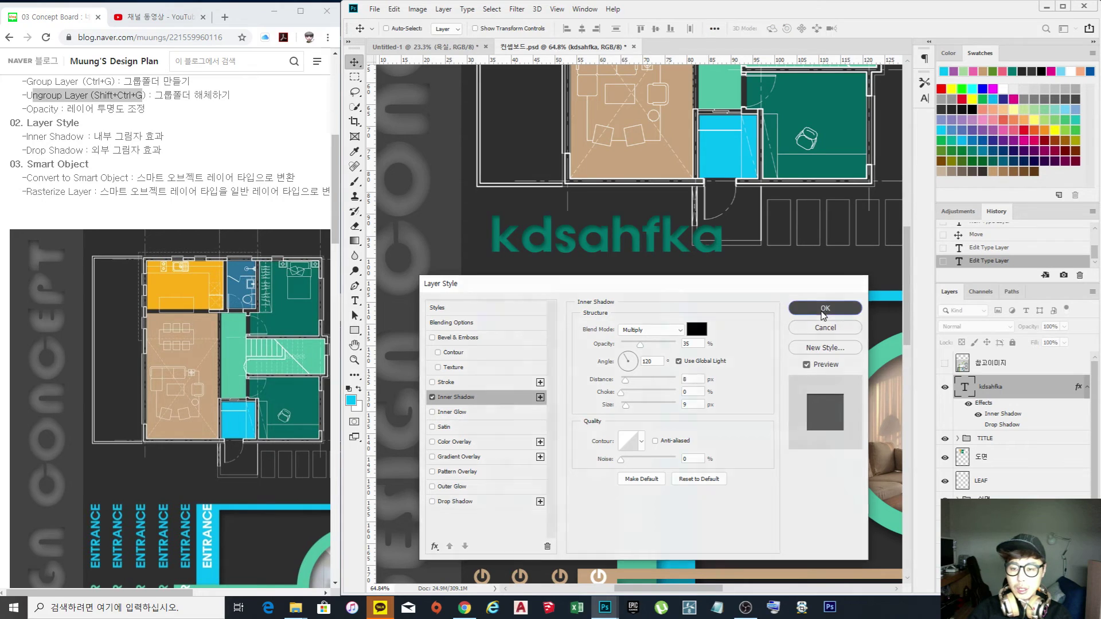
# Draw a circular selection with the Elliptical Marquee Tool beside the CORRIDOR photo circle and deselect it.
pyautogui.scroll(-5, 503, 374)
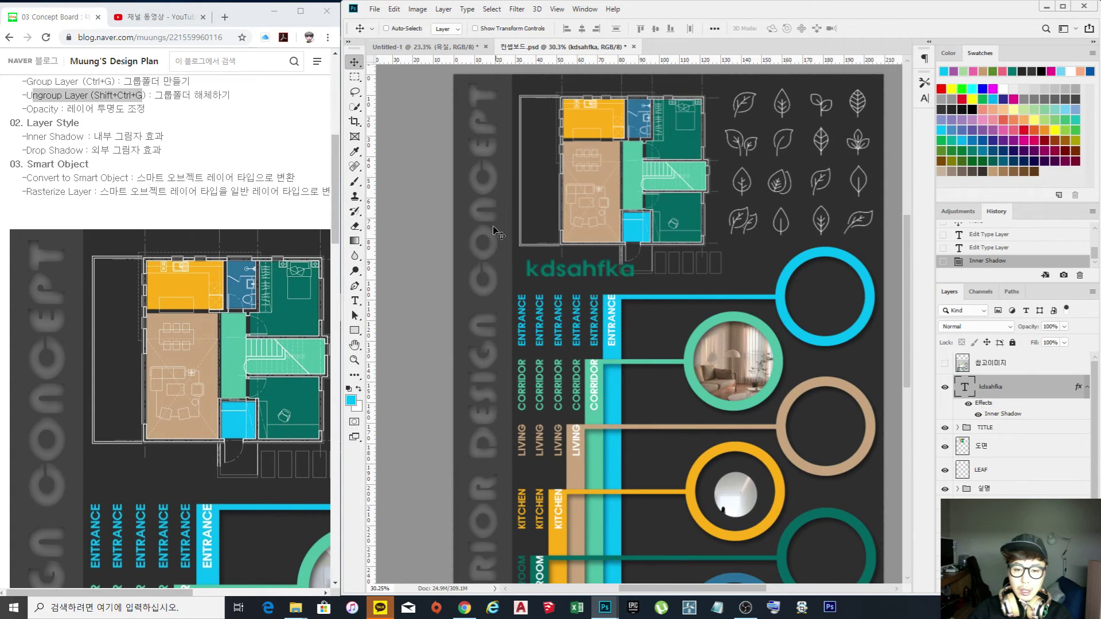
pyautogui.scroll(-1, 497, 278)
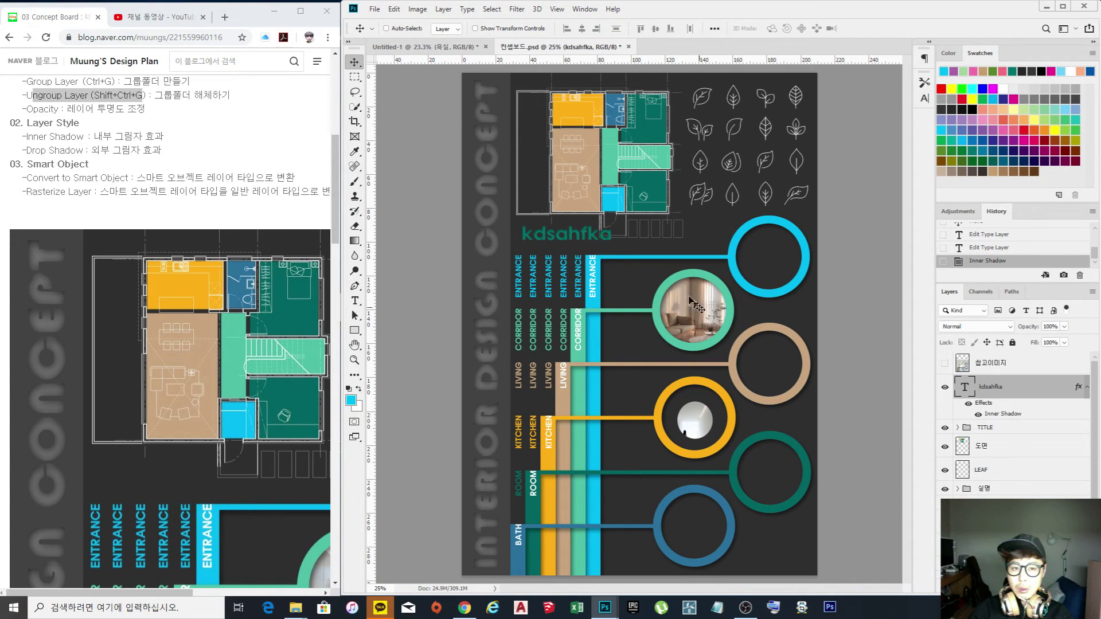
pyautogui.click(354, 81)
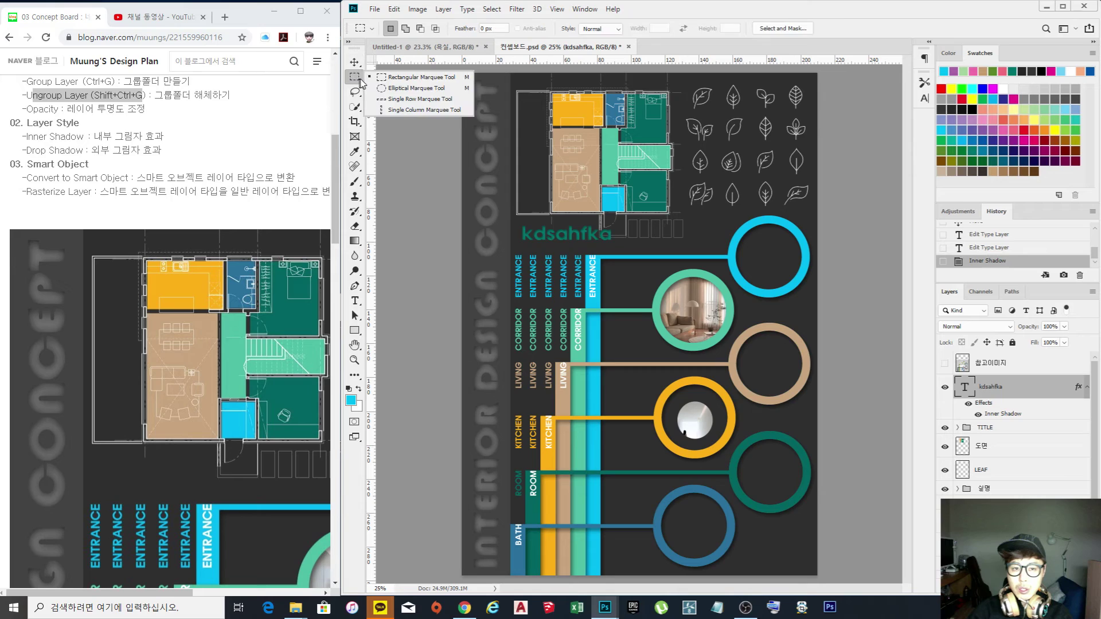
pyautogui.click(394, 89)
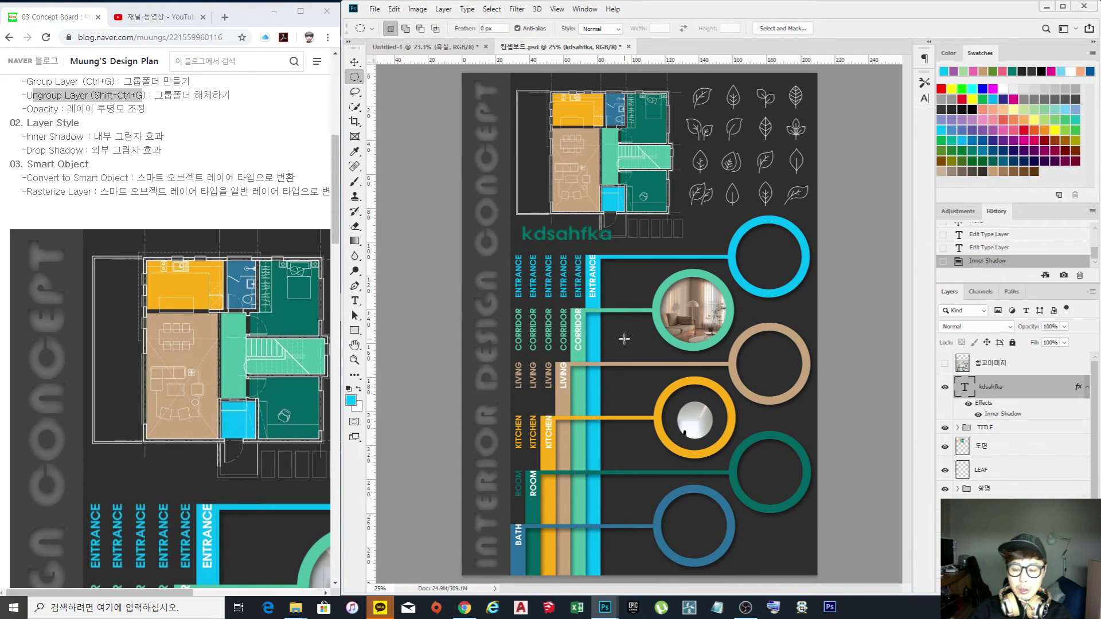
pyautogui.moveTo(624, 339); pyautogui.dragTo(668, 444)
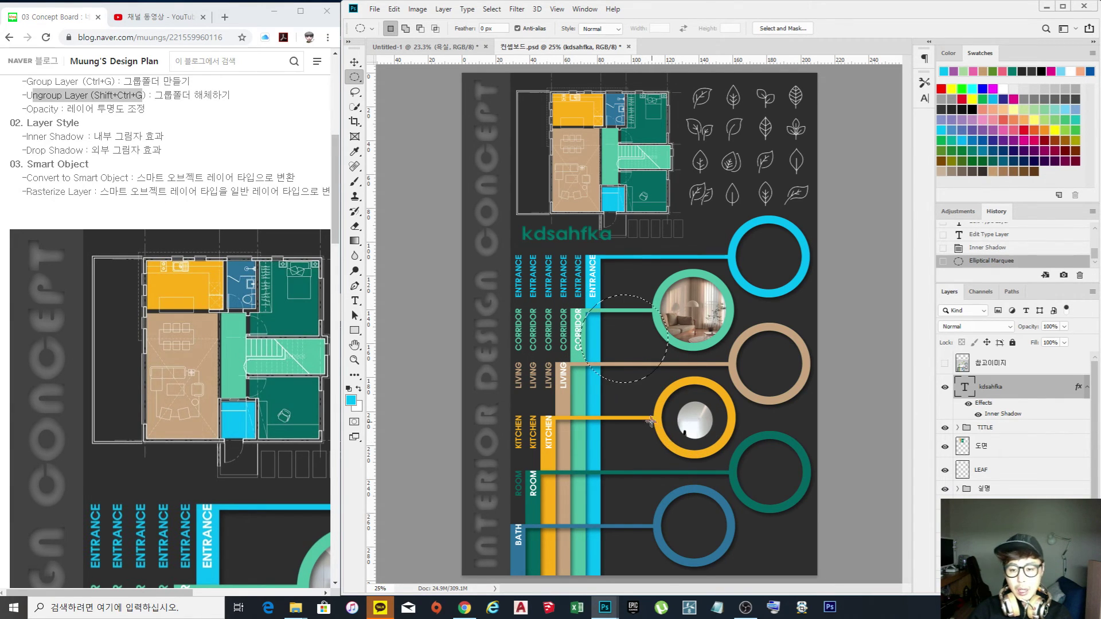
pyautogui.hotkey('ctrl', 'd')
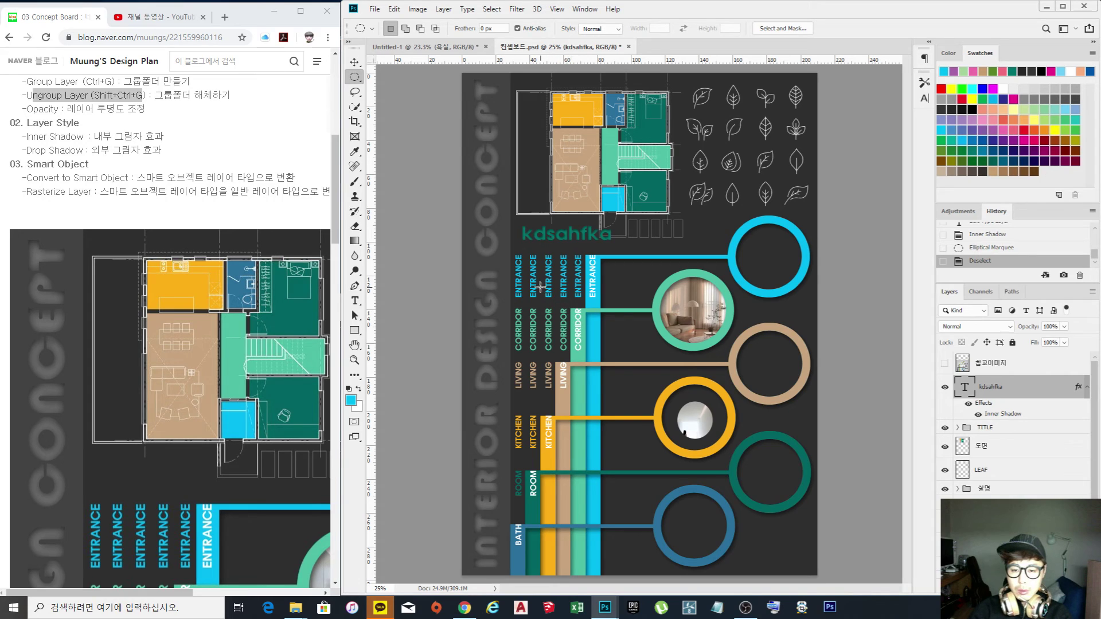
# Add a new text layer reading "klasdflkjdfsl" across the lower edge of the CORRIDOR photo circle.
pyautogui.click(355, 300)
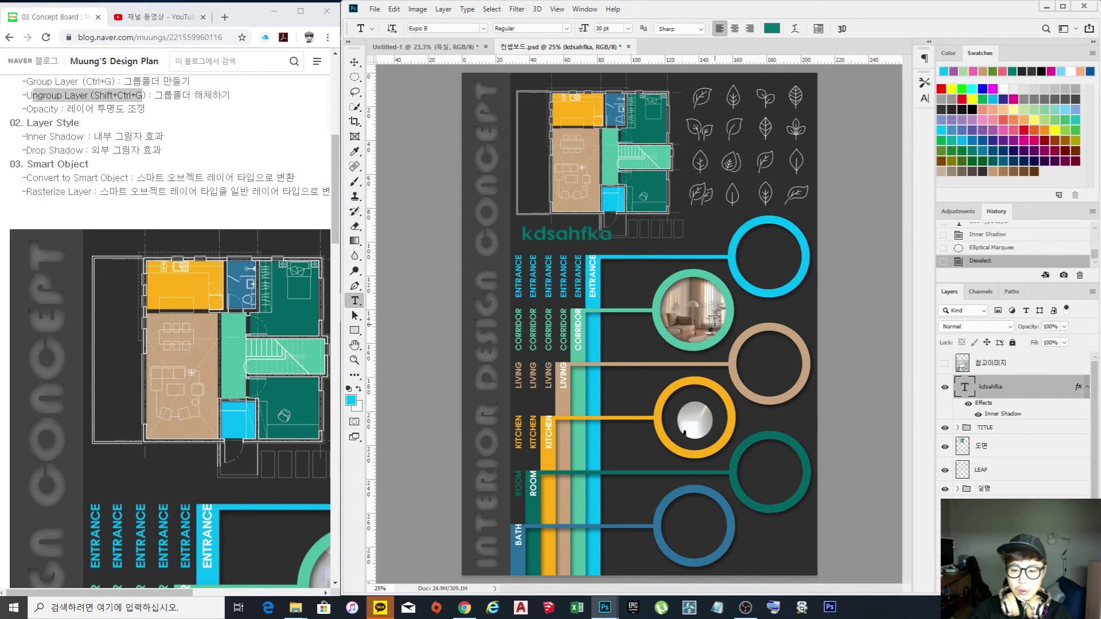
pyautogui.click(625, 343)
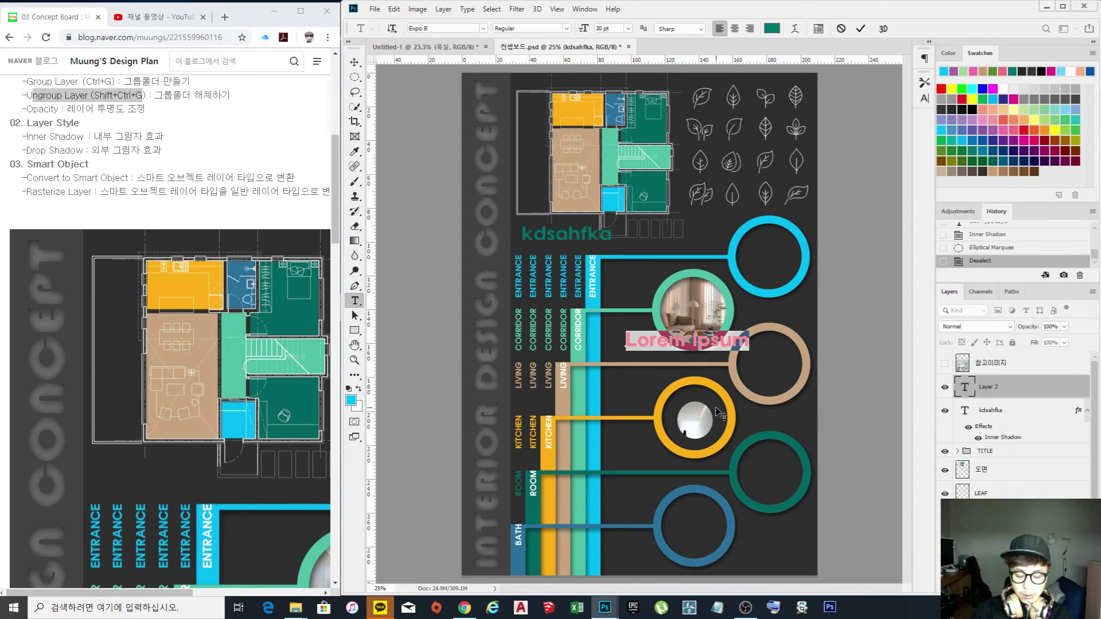
pyautogui.write('klasdflkjdfslkjasdlfk')
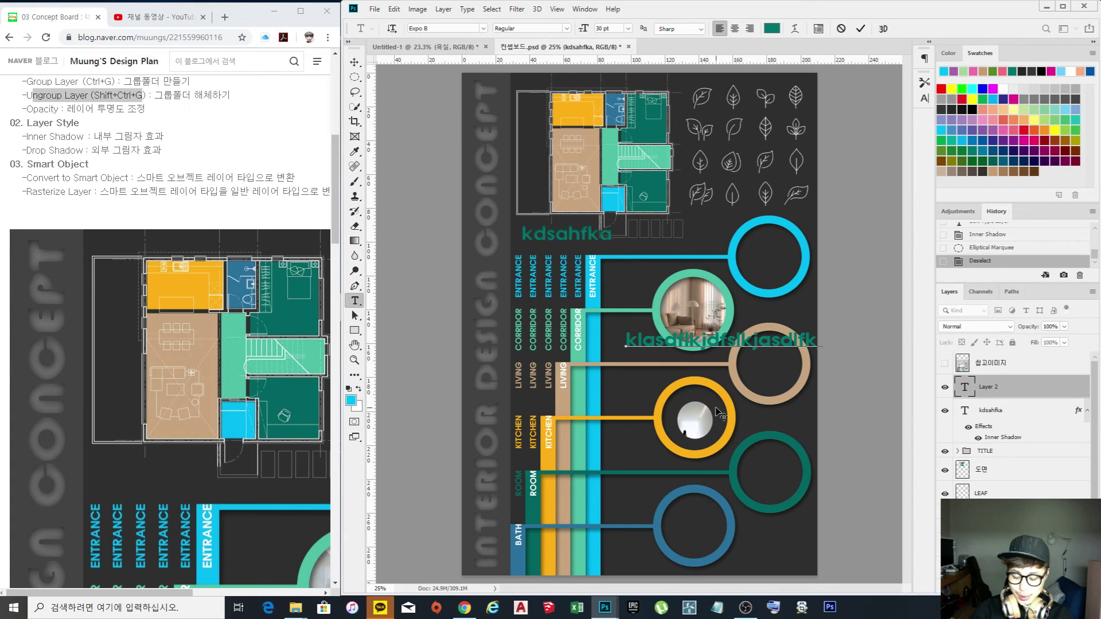
pyautogui.press('BackSpace')
pyautogui.press('BackSpace')
pyautogui.press('BackSpace')
pyautogui.press('BackSpace')
pyautogui.press('BackSpace')
pyautogui.press('BackSpace')
pyautogui.press('BackSpace')
pyautogui.press('BackSpace')
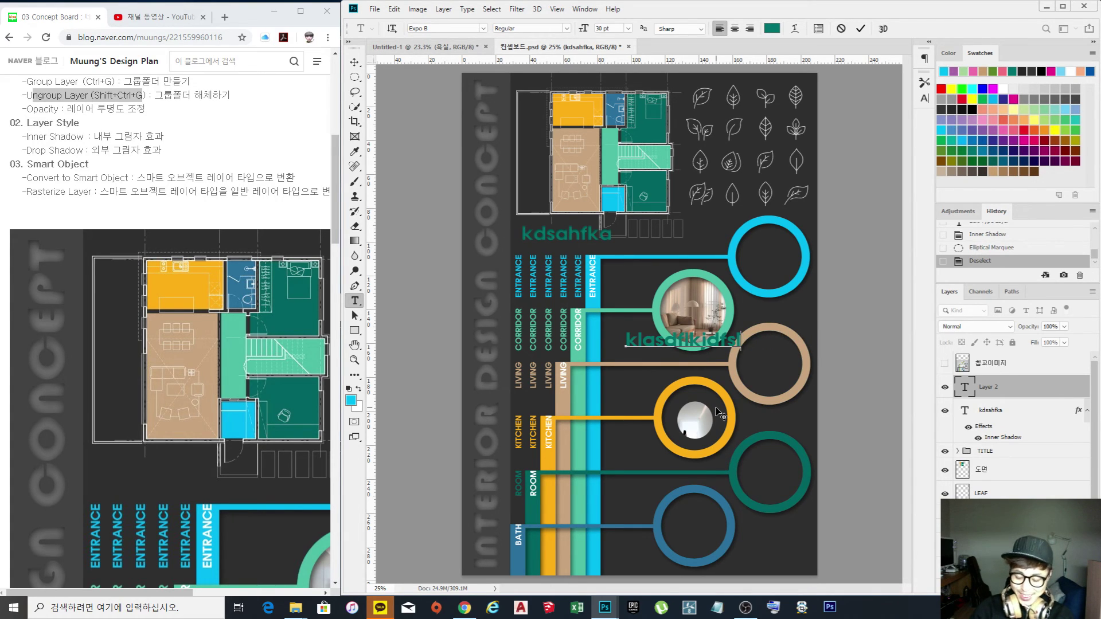
# Add the lines "asdjlfasdkjf" and "kajsdflkjasd" below the first line of the new sample text.
pyautogui.write('asdjlfasdkjflkjasdlkf')
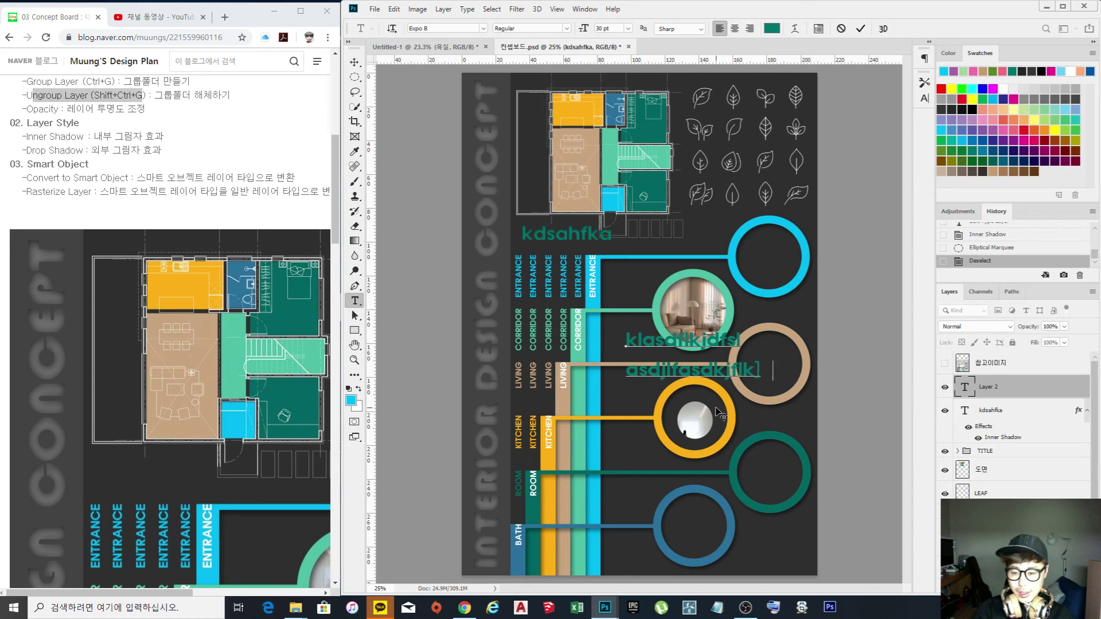
pyautogui.press('BackSpace')
pyautogui.press('BackSpace')
pyautogui.press('BackSpace')
pyautogui.press('BackSpace')
pyautogui.press('BackSpace')
pyautogui.press('BackSpace')
pyautogui.press('BackSpace')
pyautogui.press('BackSpace')
pyautogui.press('BackSpace')
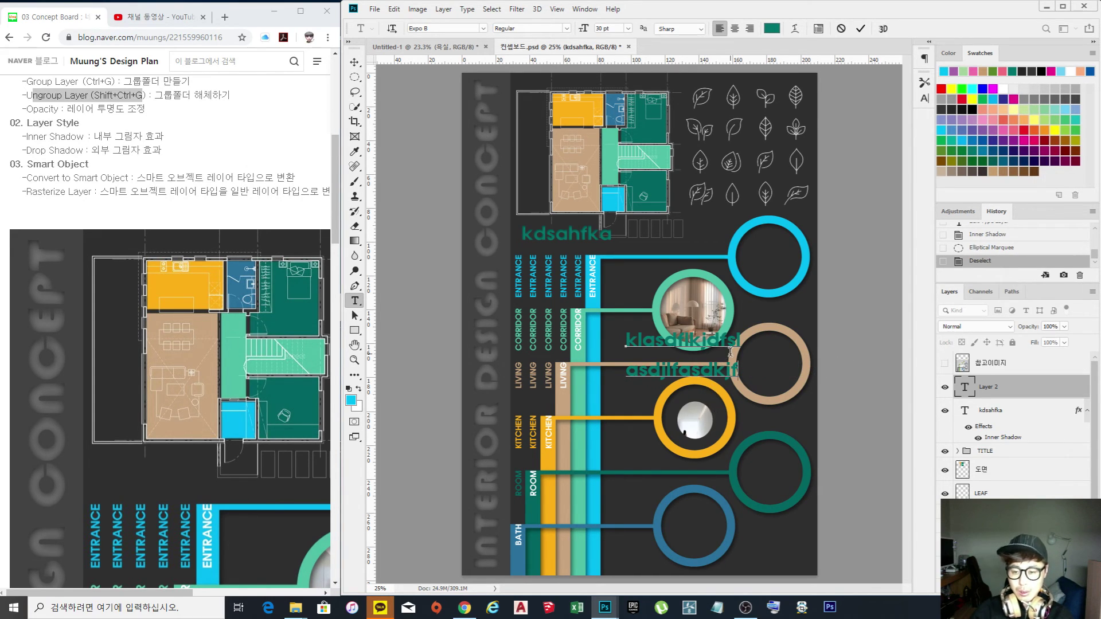
pyautogui.write('kajsdflkjasdlfkj')
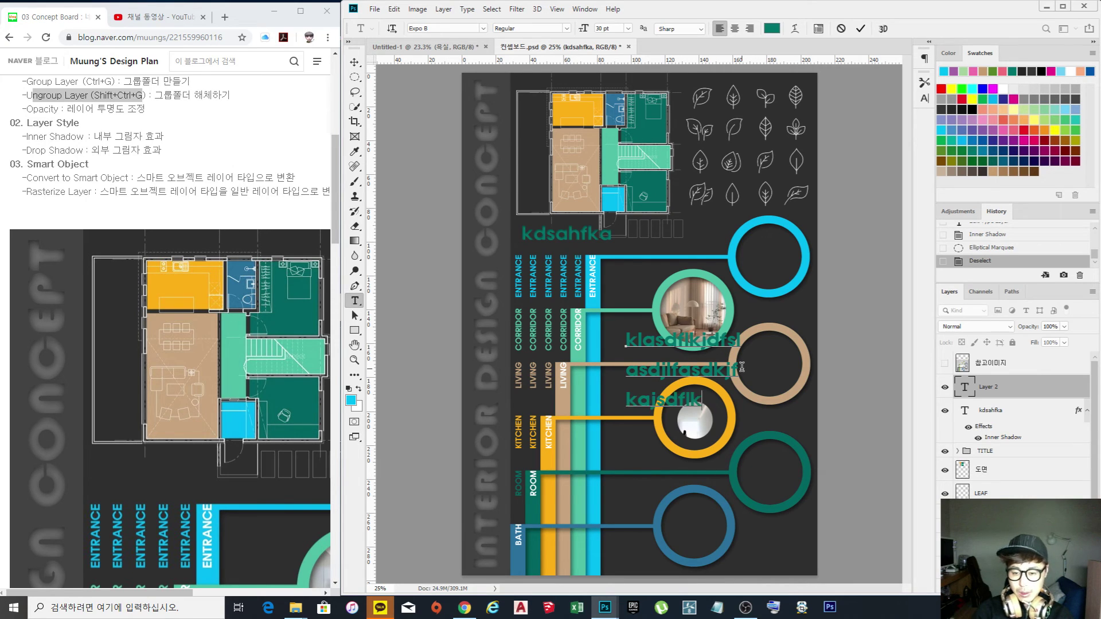
pyautogui.press('BackSpace')
pyautogui.press('BackSpace')
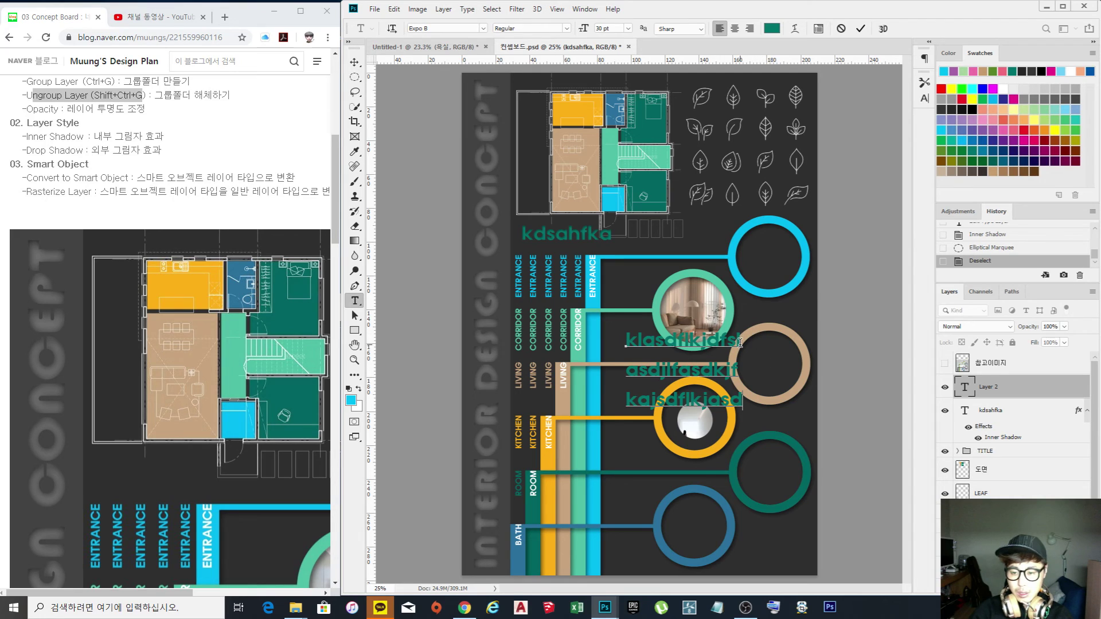
# Replace the second and third sample lines with copies of the first line, "klasdflkjdfsl", and add it again as a fourth line.
pyautogui.moveTo(741, 341); pyautogui.dragTo(611, 352)
pyautogui.hotkey('ctrl', 'c')
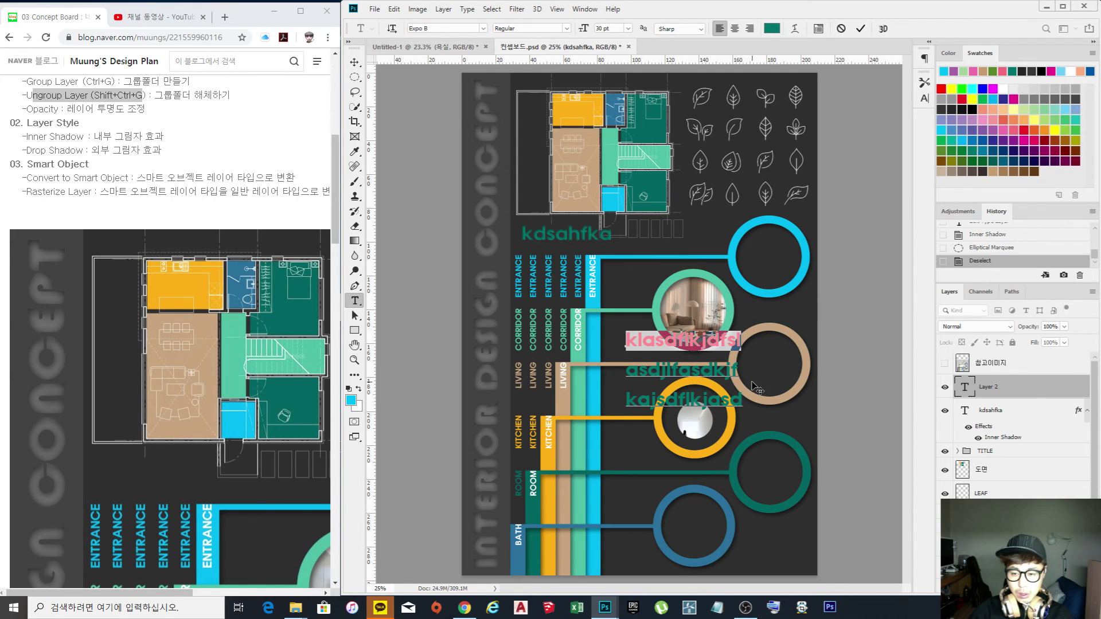
pyautogui.moveTo(739, 371); pyautogui.dragTo(606, 371)
pyautogui.hotkey('ctrl', 'v')
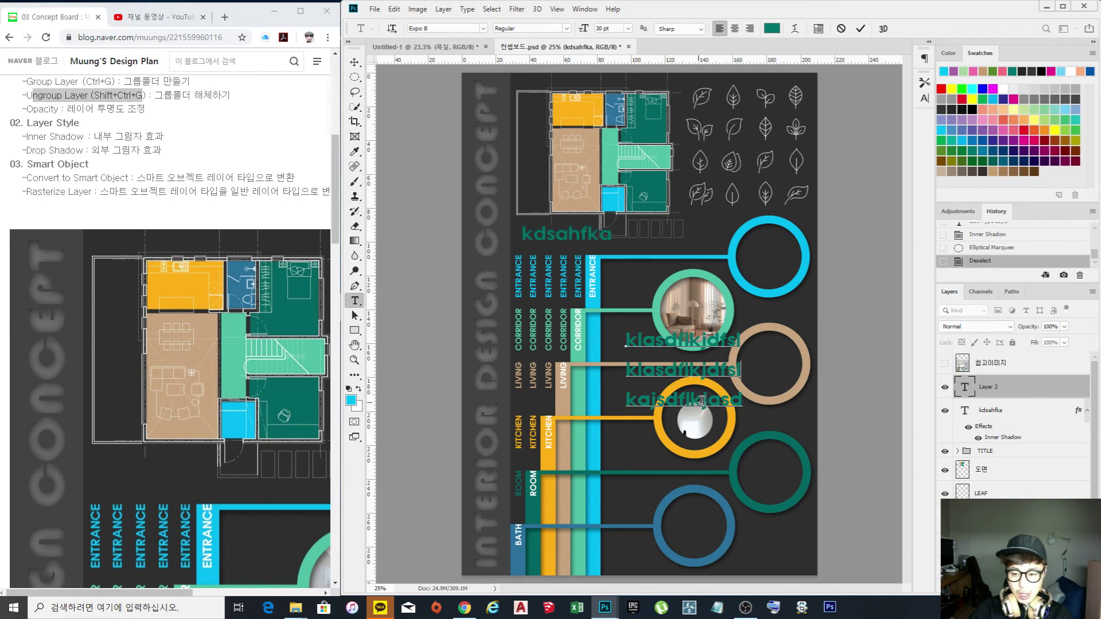
pyautogui.moveTo(741, 399); pyautogui.dragTo(617, 405)
pyautogui.hotkey('ctrl', 'v')
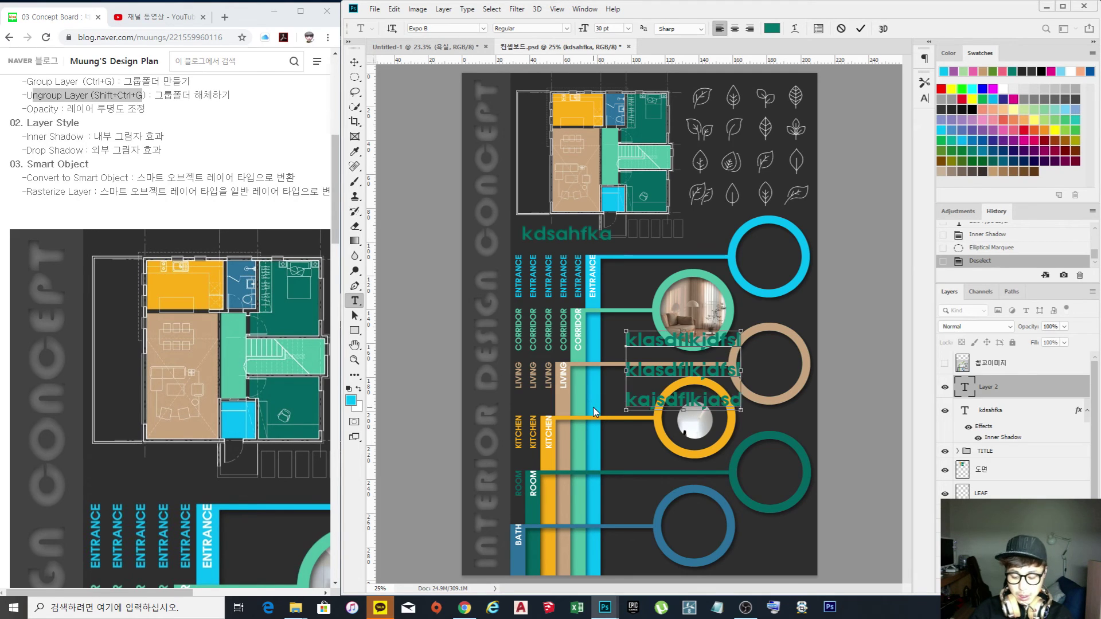
pyautogui.hotkey('ctrl', 'Return')
pyautogui.press('Return')
pyautogui.hotkey('ctrl', 'v')
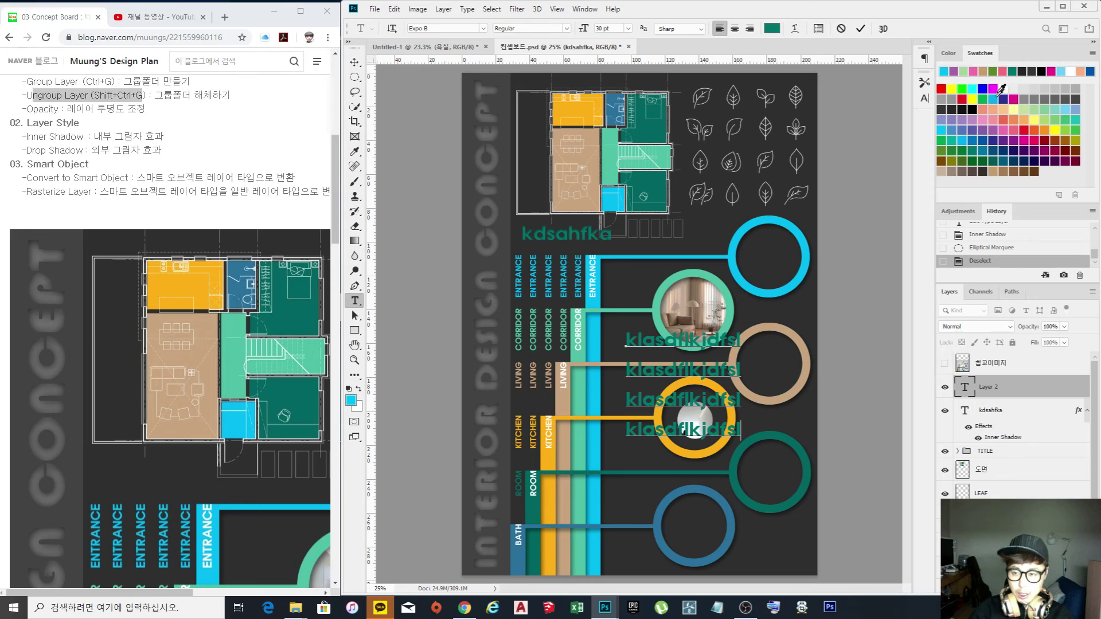
# Display the detailed character settings for the four-line sample text.
pyautogui.click(924, 98)
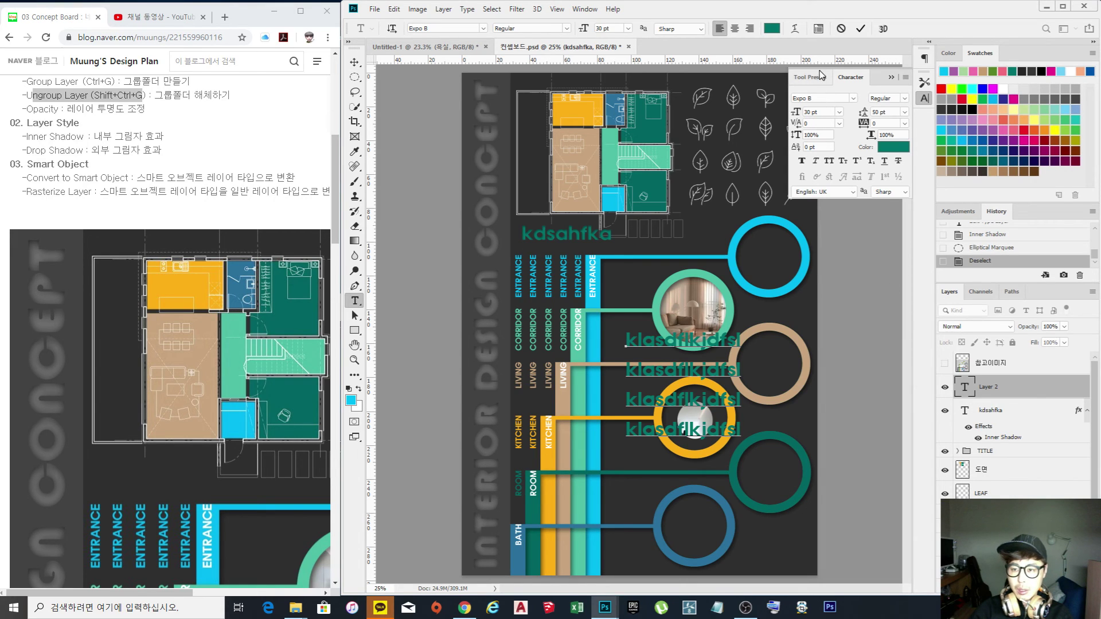
pyautogui.click(584, 9)
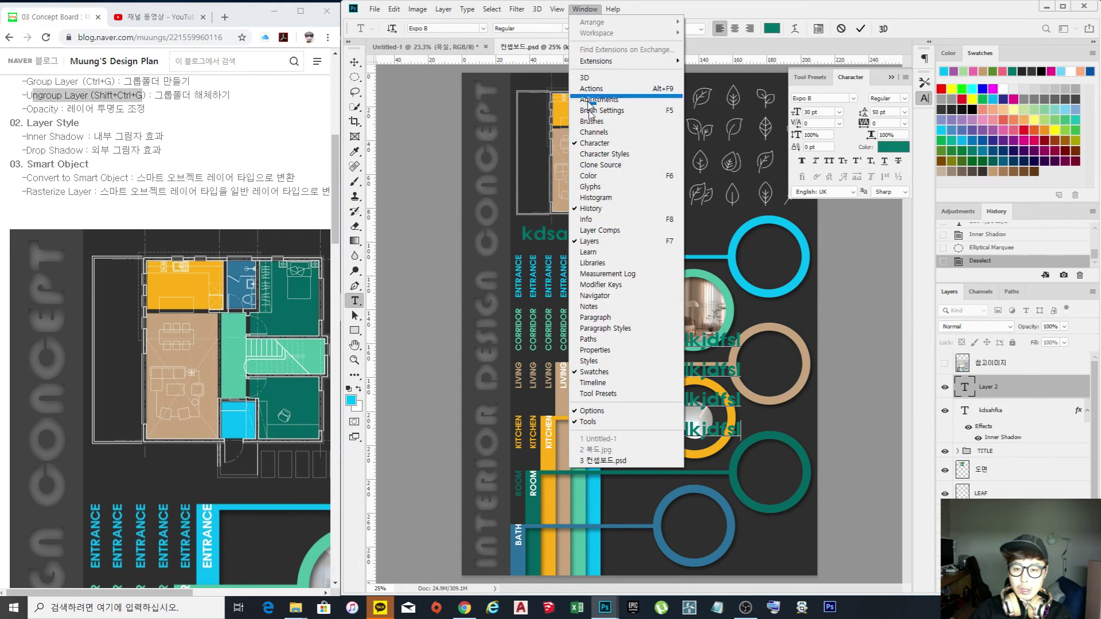
pyautogui.click(595, 147)
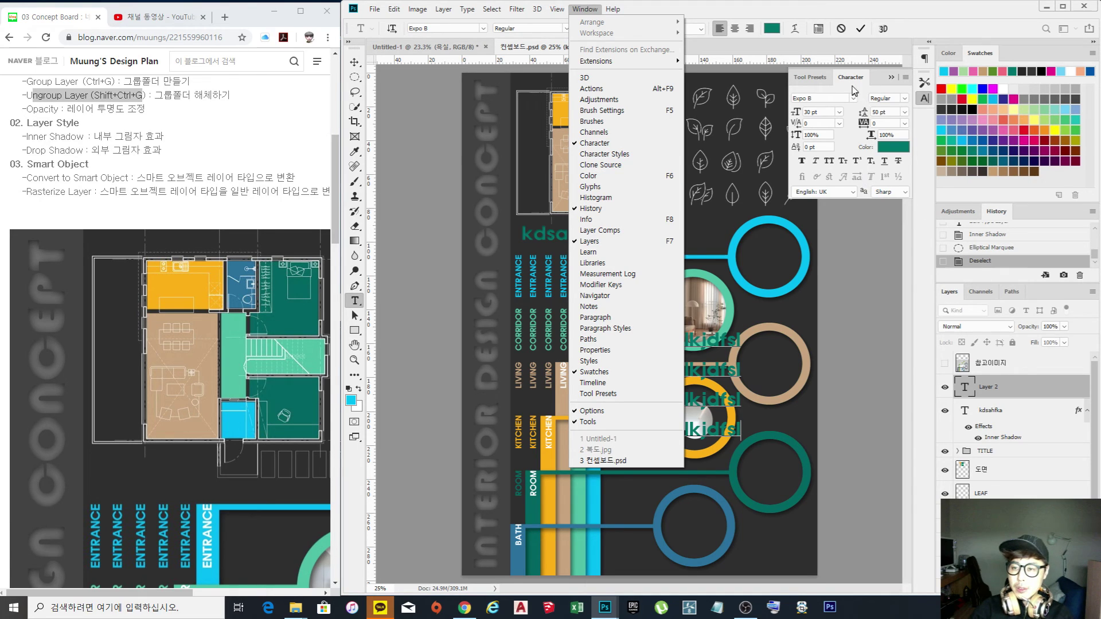
pyautogui.click(924, 99)
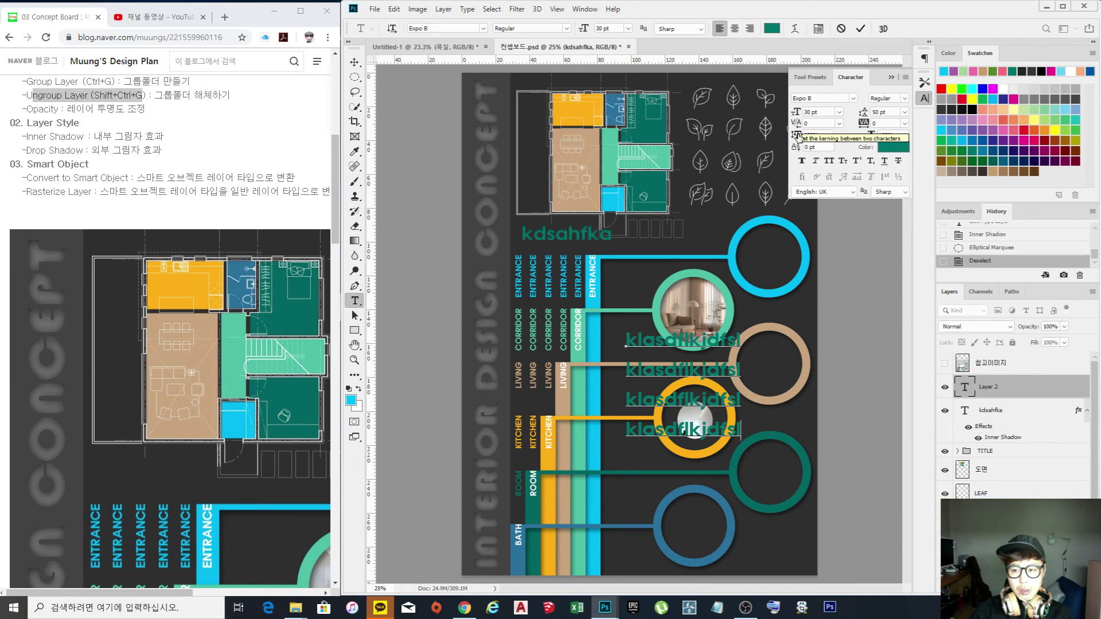
# Set the leading of all four sample text lines to 30 pt.
pyautogui.click(895, 111)
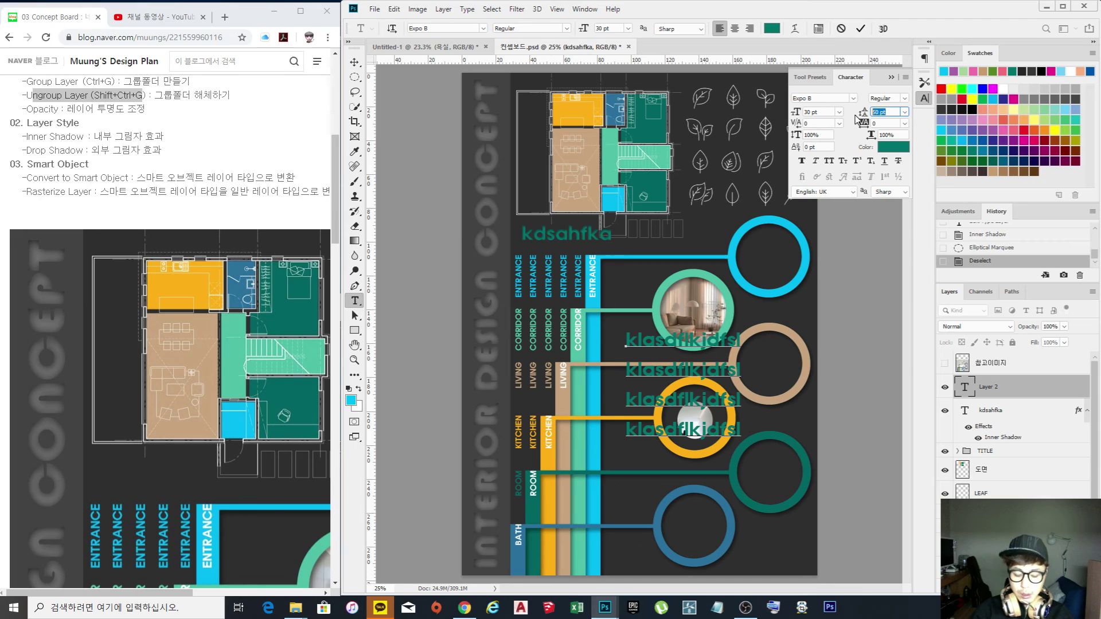
pyautogui.press('Return')
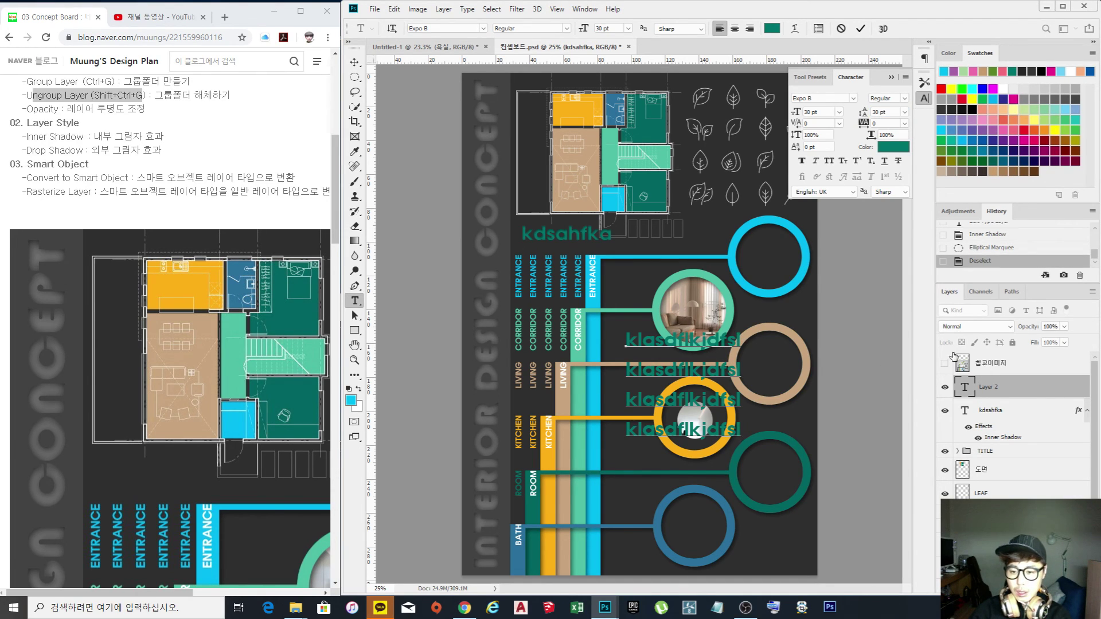
pyautogui.moveTo(728, 428); pyautogui.dragTo(627, 337)
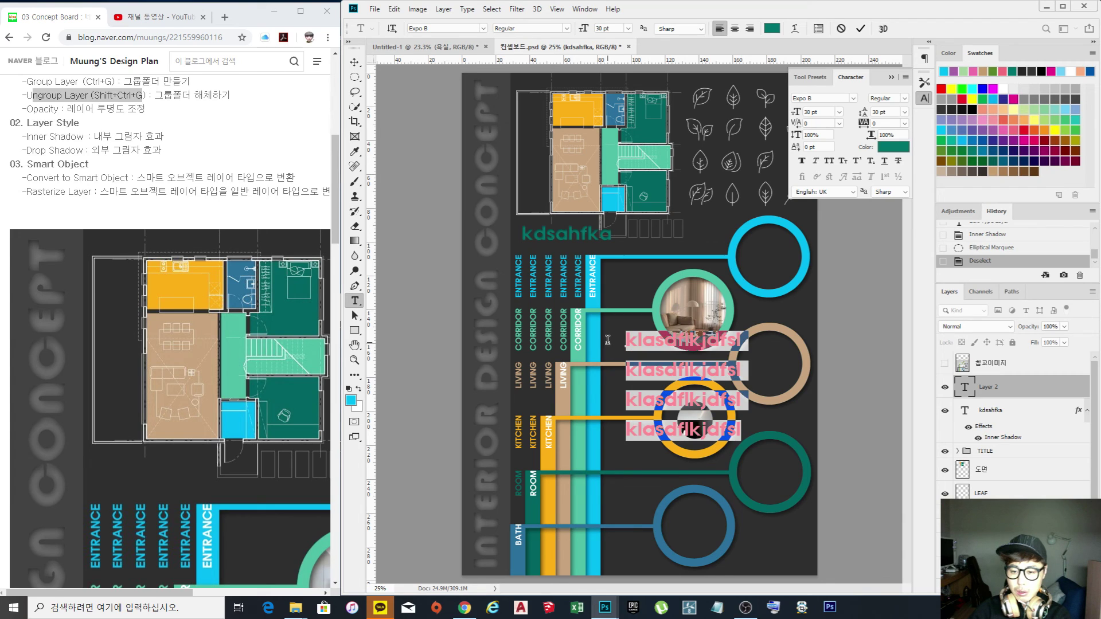
pyautogui.click(888, 111)
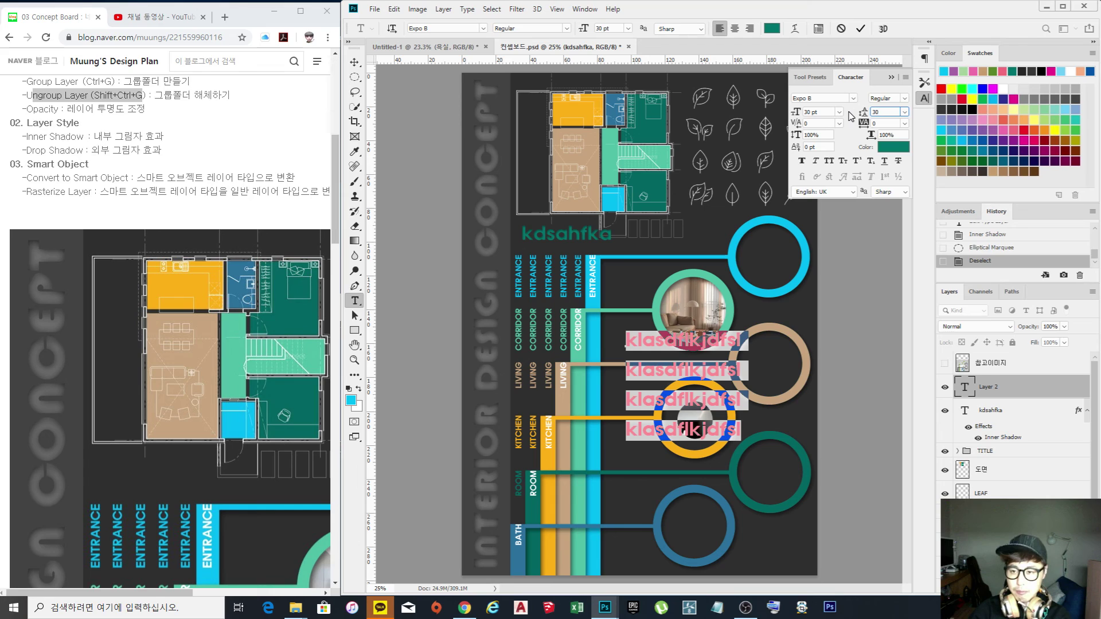
pyautogui.write('30')
pyautogui.press('Return')
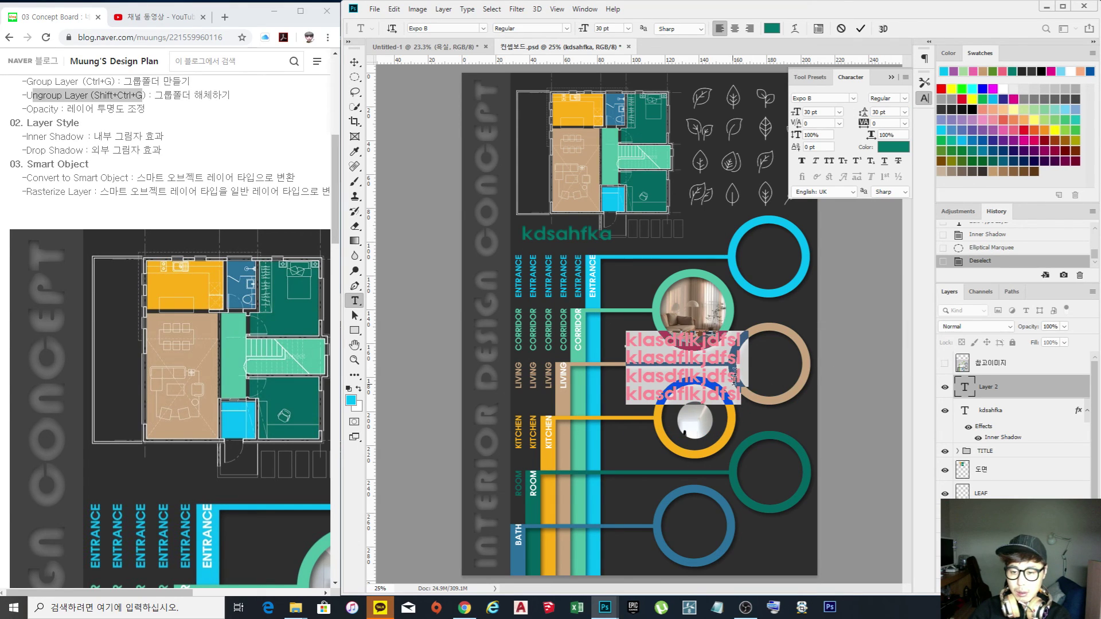
# Widen the leading of the four selected sample lines to 40 pt and deselect the text.
pyautogui.click(884, 111)
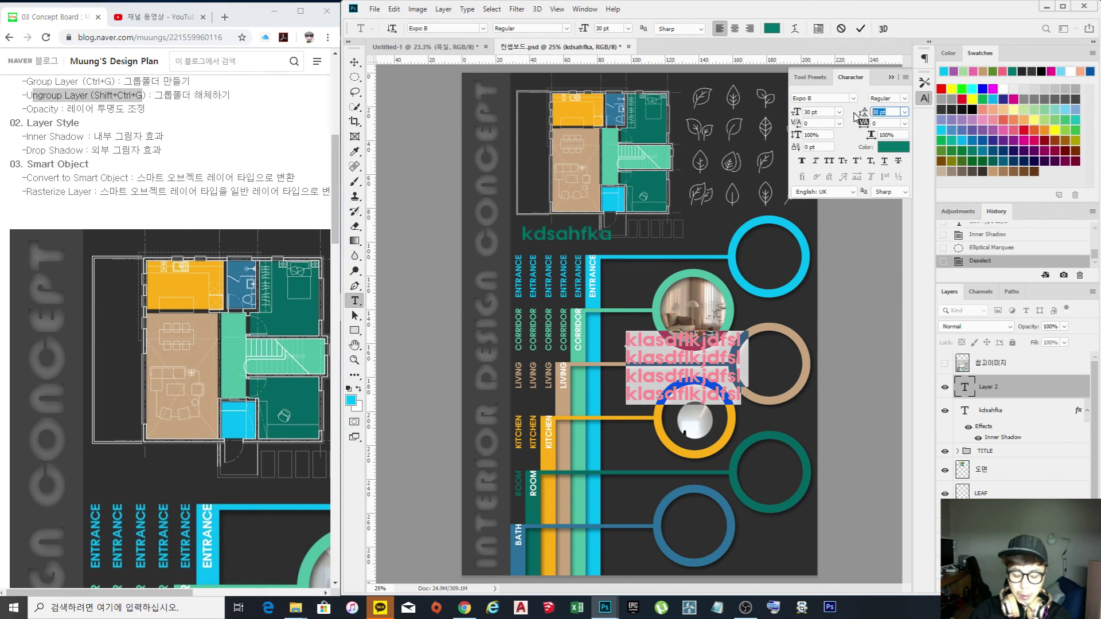
pyautogui.press('Return')
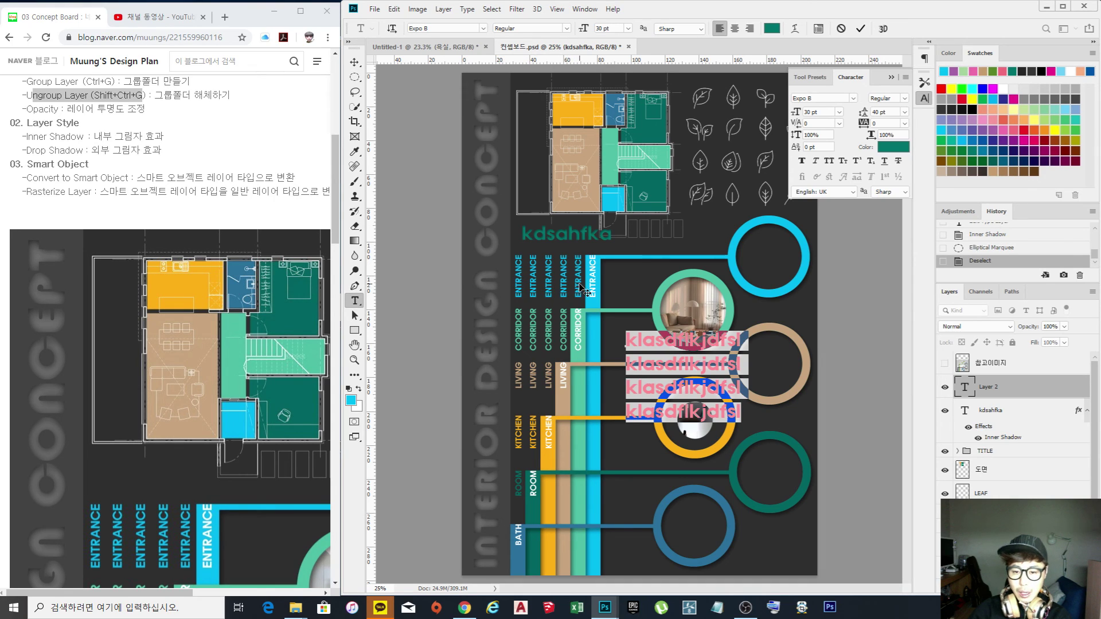
pyautogui.click(722, 363)
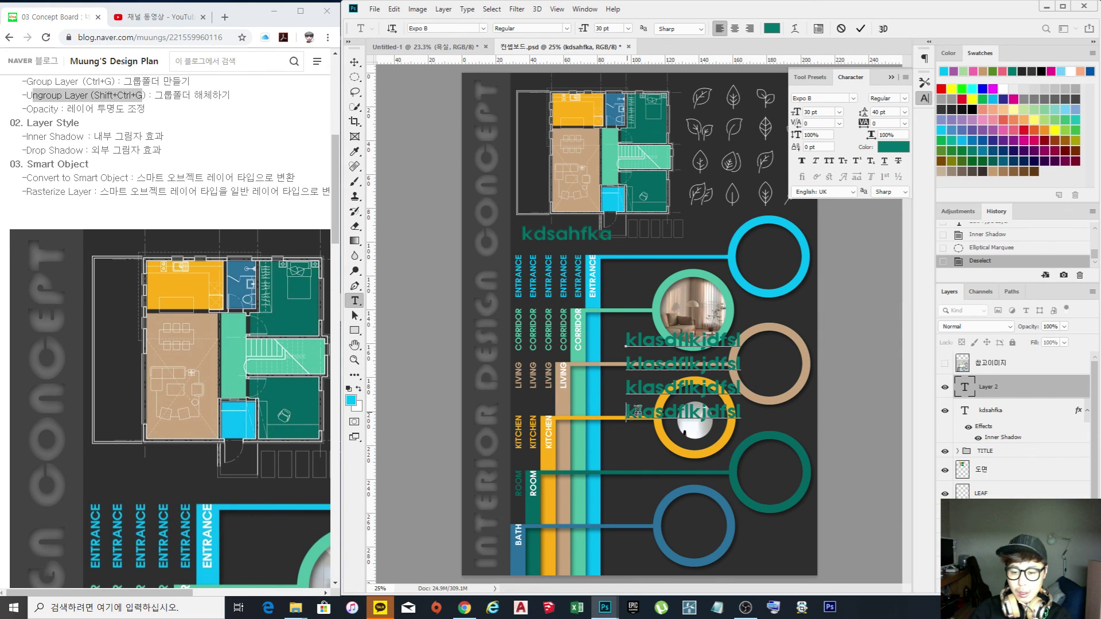
# Recolour only the fourth "klasdflkjdfsl" line white (ffffff) and commit the text layer.
pyautogui.moveTo(627, 412); pyautogui.dragTo(778, 420)
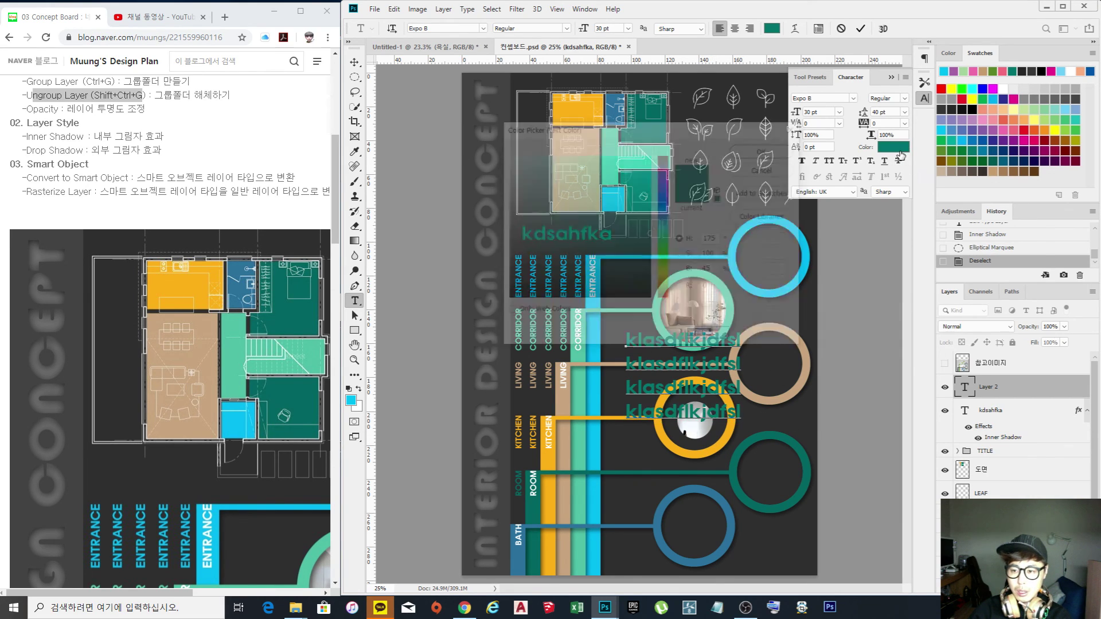
pyautogui.click(893, 147)
pyautogui.write('ffffff')
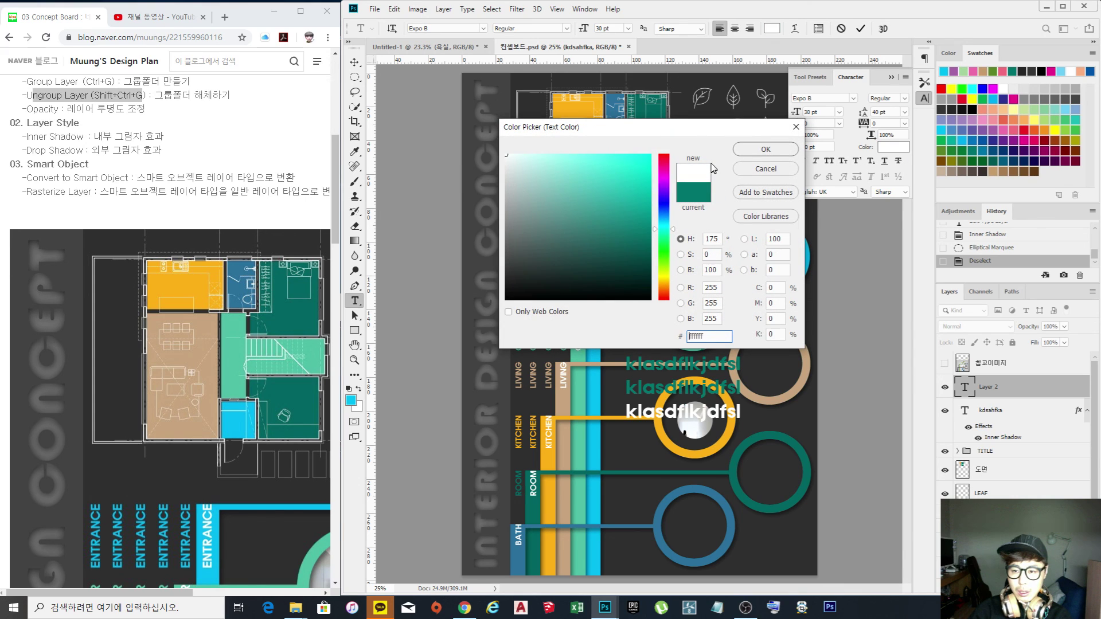
pyautogui.click(767, 149)
pyautogui.click(721, 341)
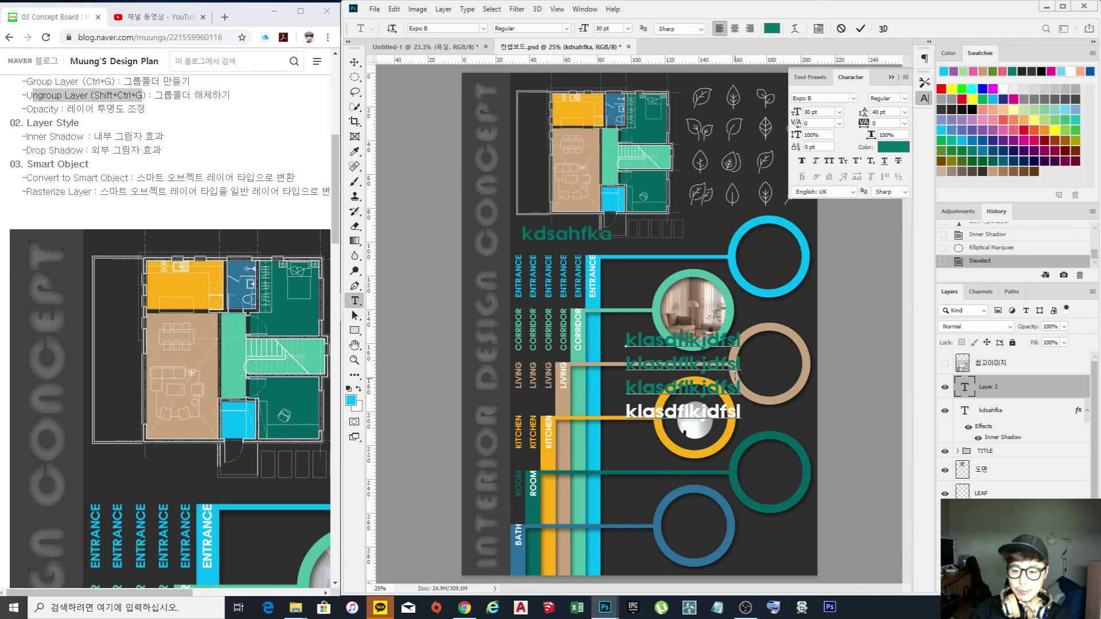
pyautogui.click(354, 62)
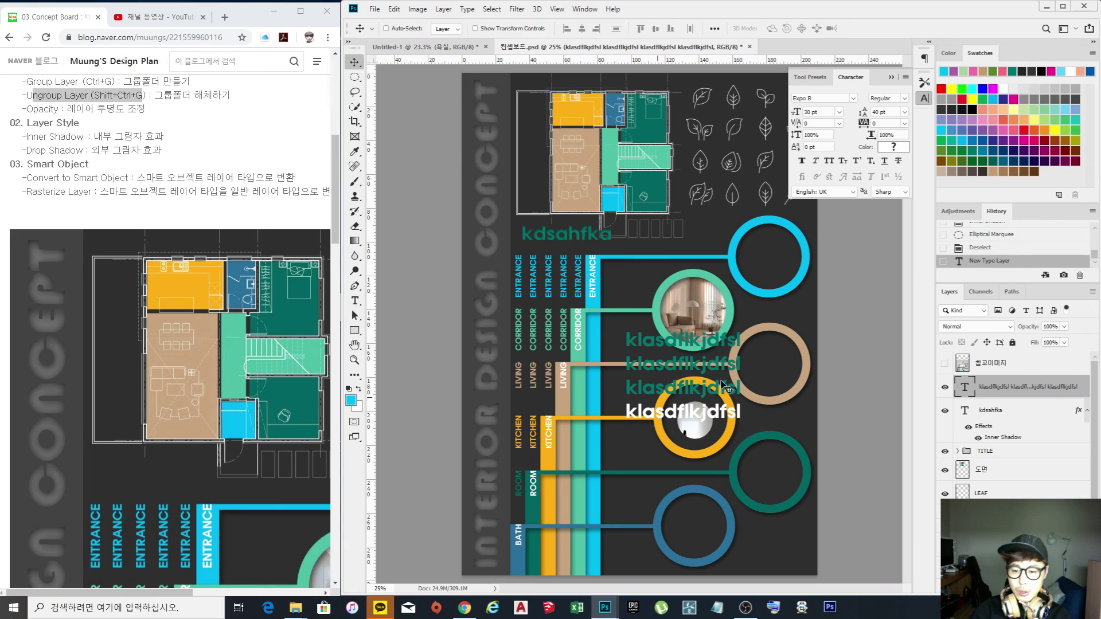
# Reselect all text on the four-line sample layer, increase its leading to about 43 pt and finish editing.
pyautogui.doubleClick(964, 388)
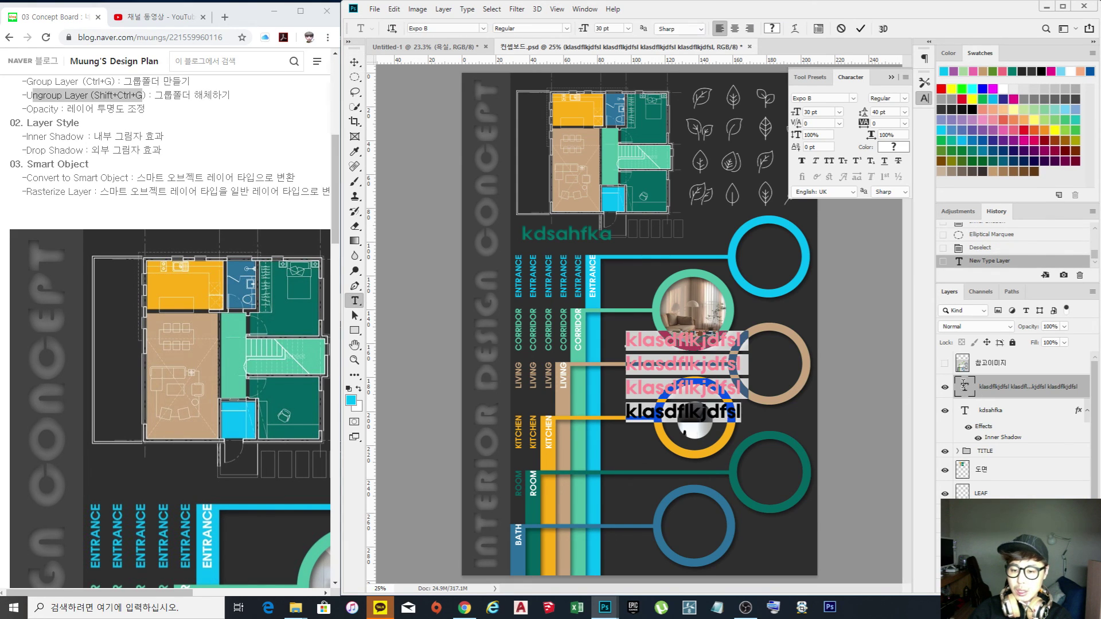
pyautogui.click(891, 112)
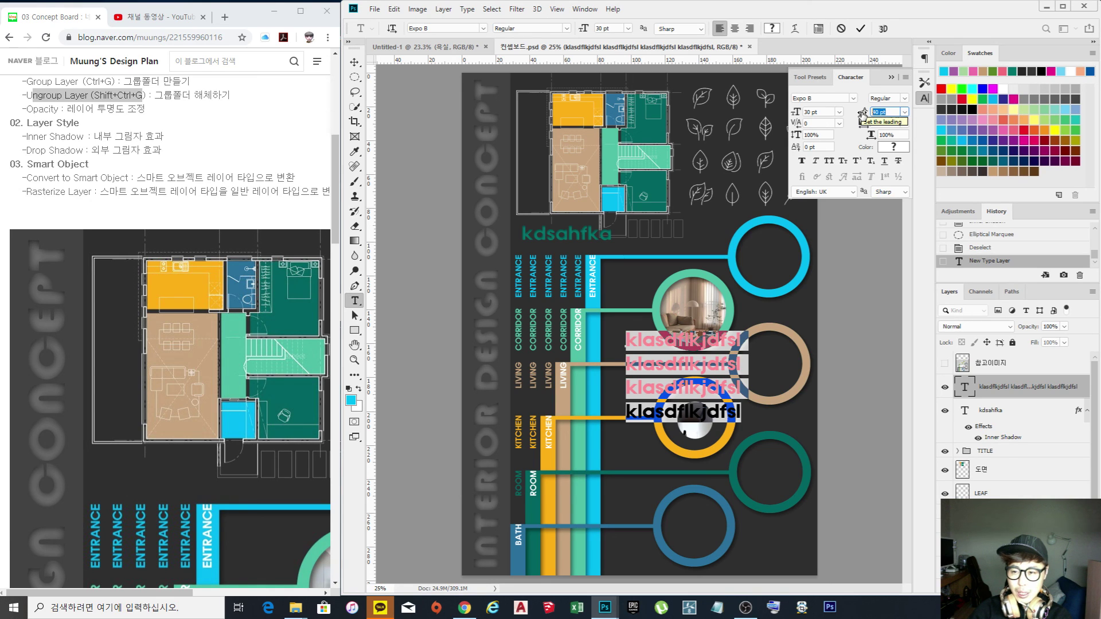
pyautogui.moveTo(863, 113); pyautogui.dragTo(864, 114)
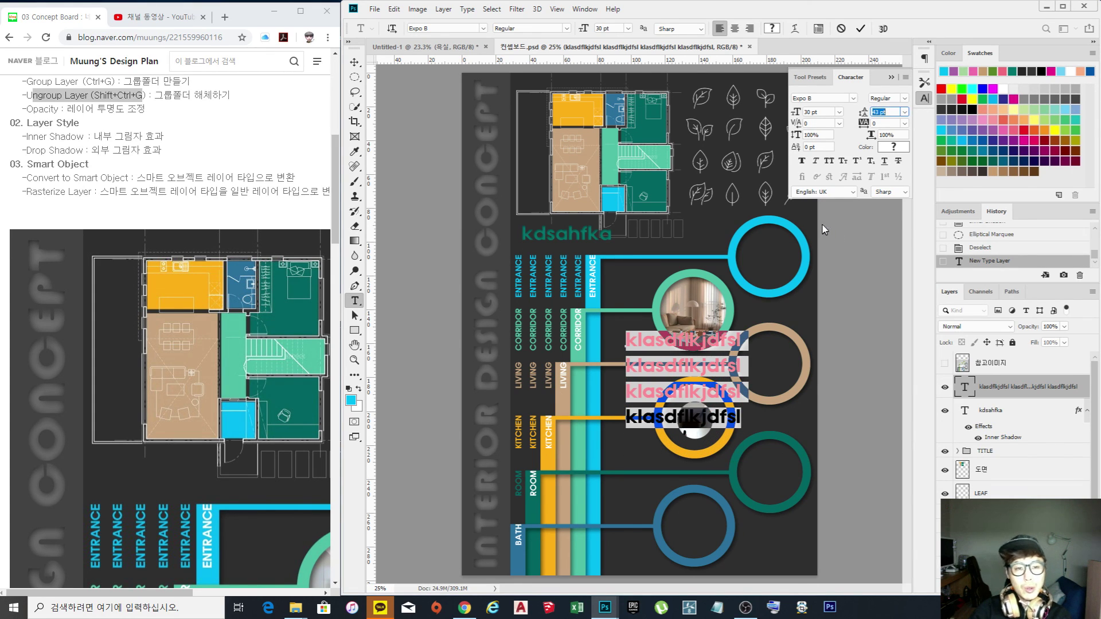
pyautogui.click(354, 62)
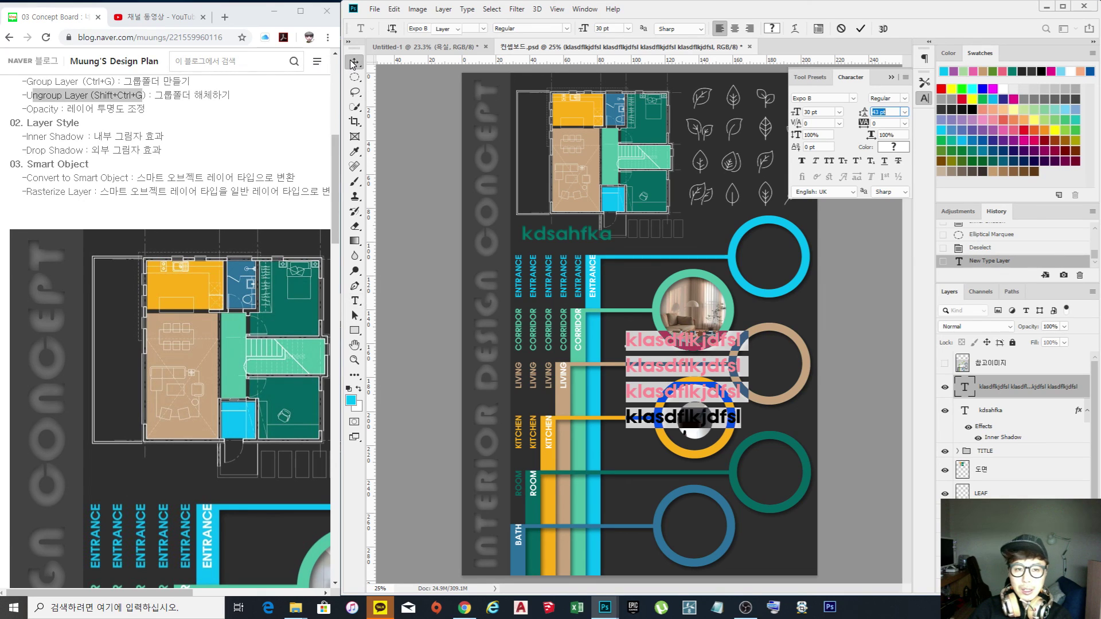